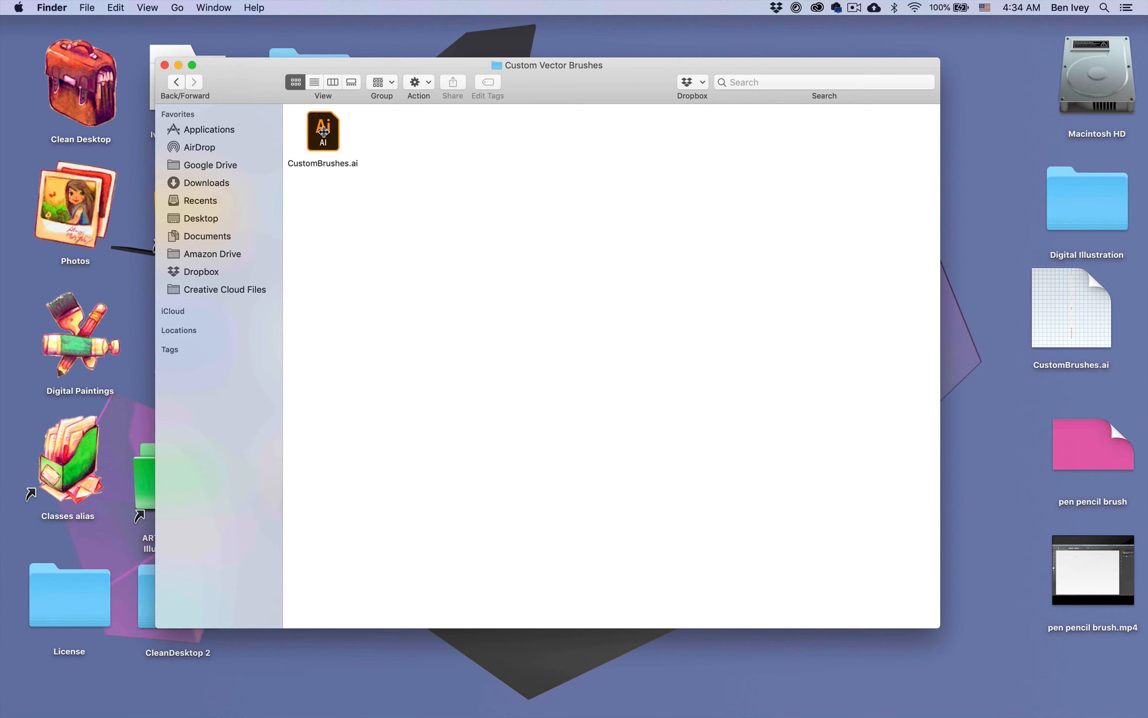
# Step: Open the CustomBrushes.ai file in Illustrator and view its artboards
pyautogui.doubleClick(335, 145)
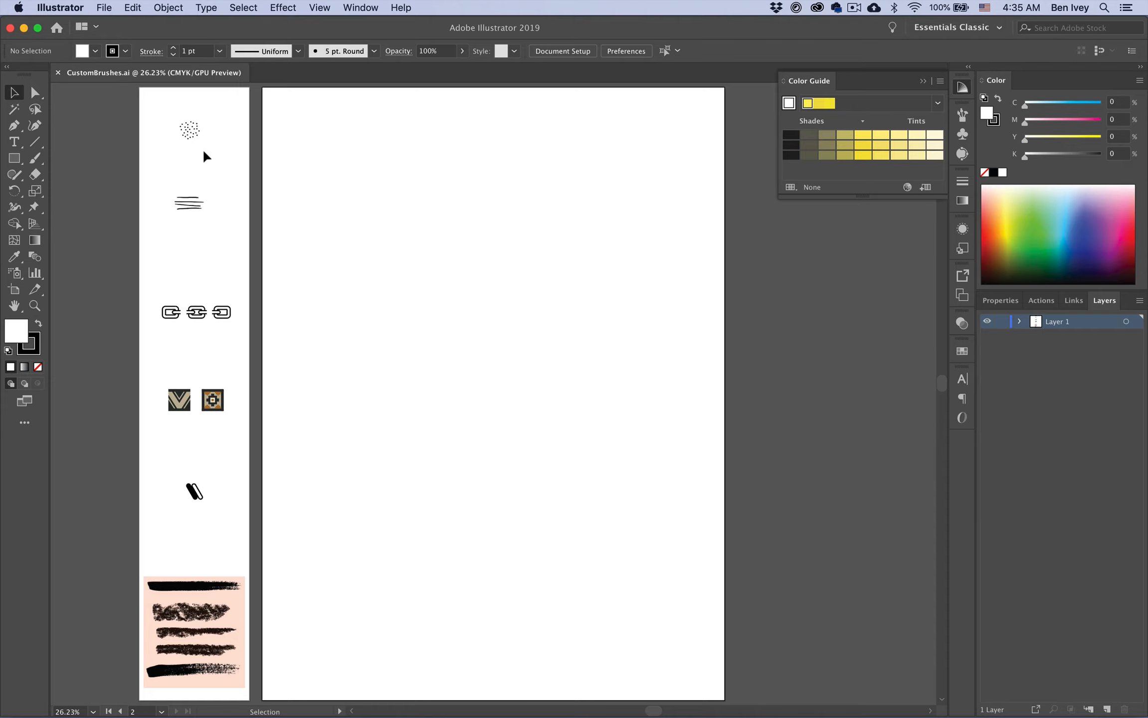
pyautogui.hscroll(-5, 311, 299)
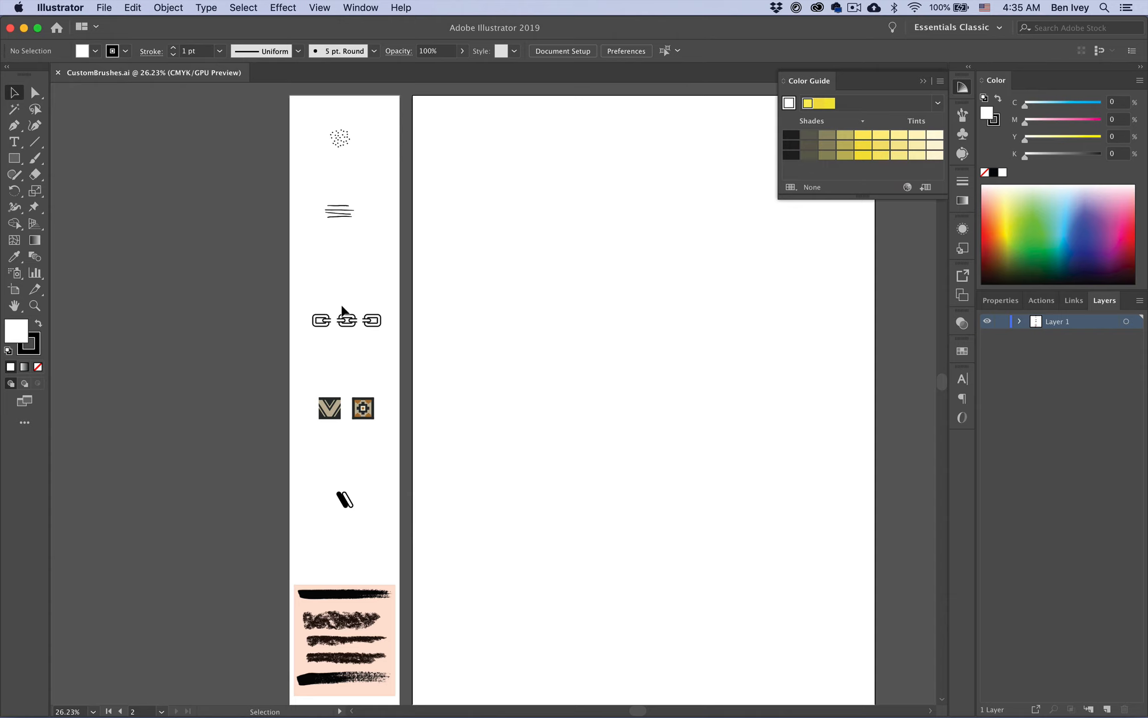
pyautogui.hscroll(5, 515, 308)
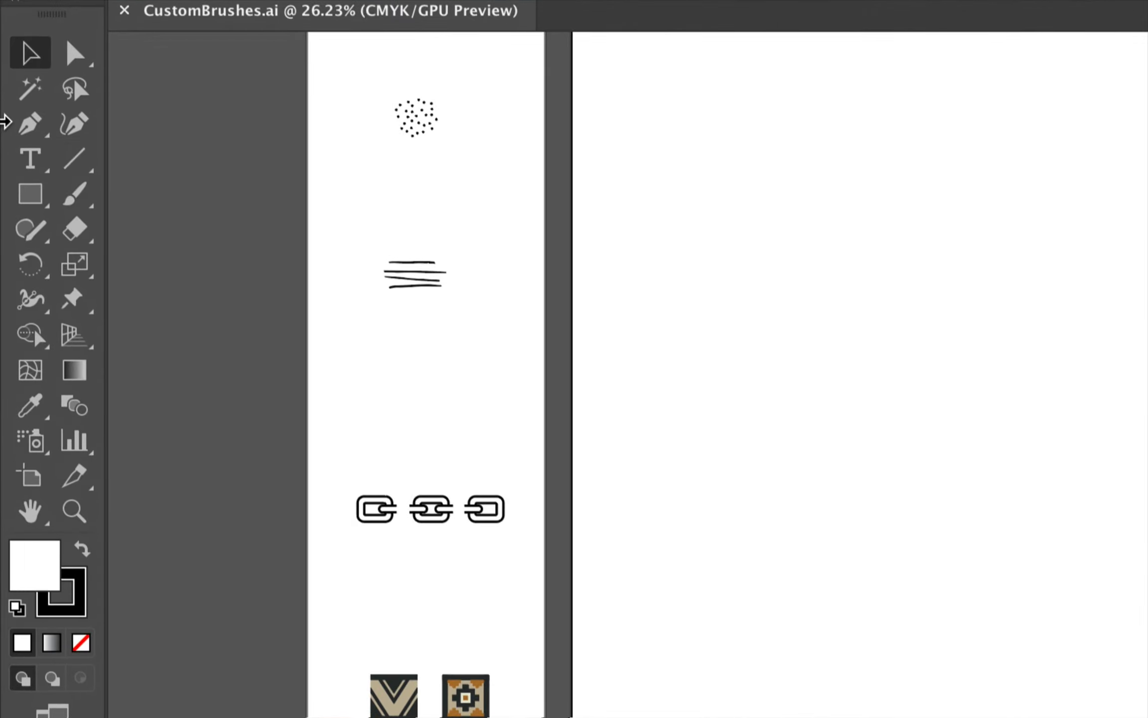
# Step: Activate the Paintbrush tool and set the fill to None, keeping the black stroke
pyautogui.moveTo(75, 195)
pyautogui.mouseDown()
pyautogui.moveTo(248, 202)
pyautogui.moveTo(224, 237)
pyautogui.moveTo(235, 232)
pyautogui.moveTo(178, 202)
pyautogui.moveTo(221, 210)
pyautogui.mouseUp()
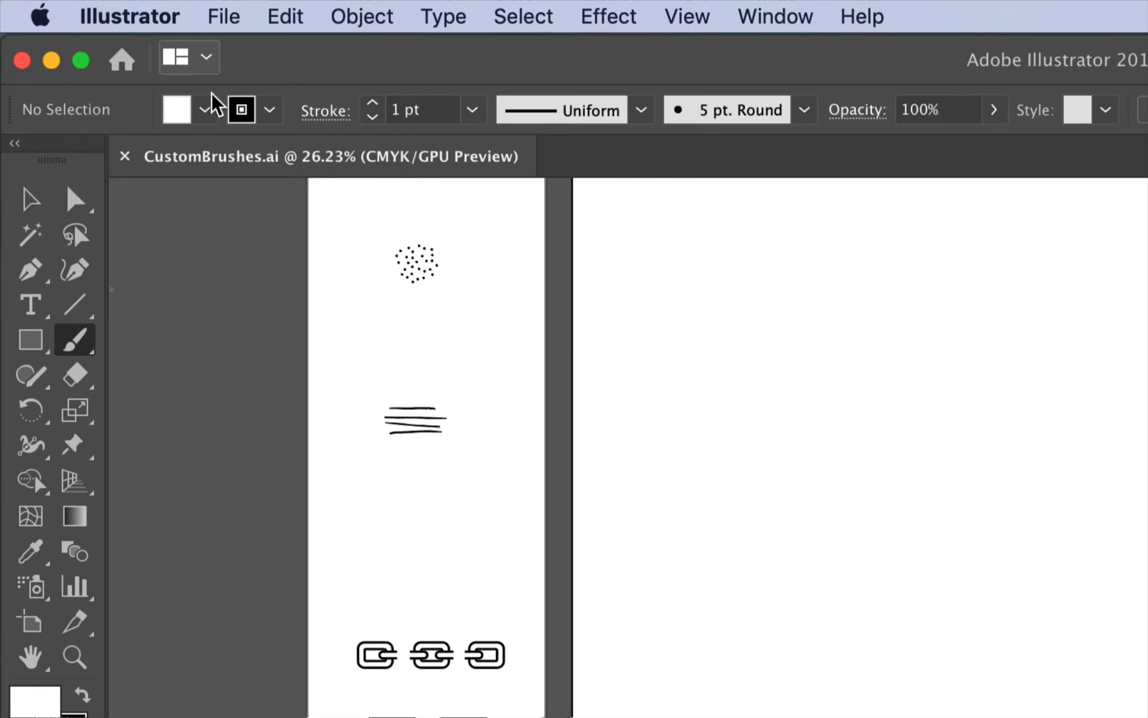
pyautogui.click(207, 113)
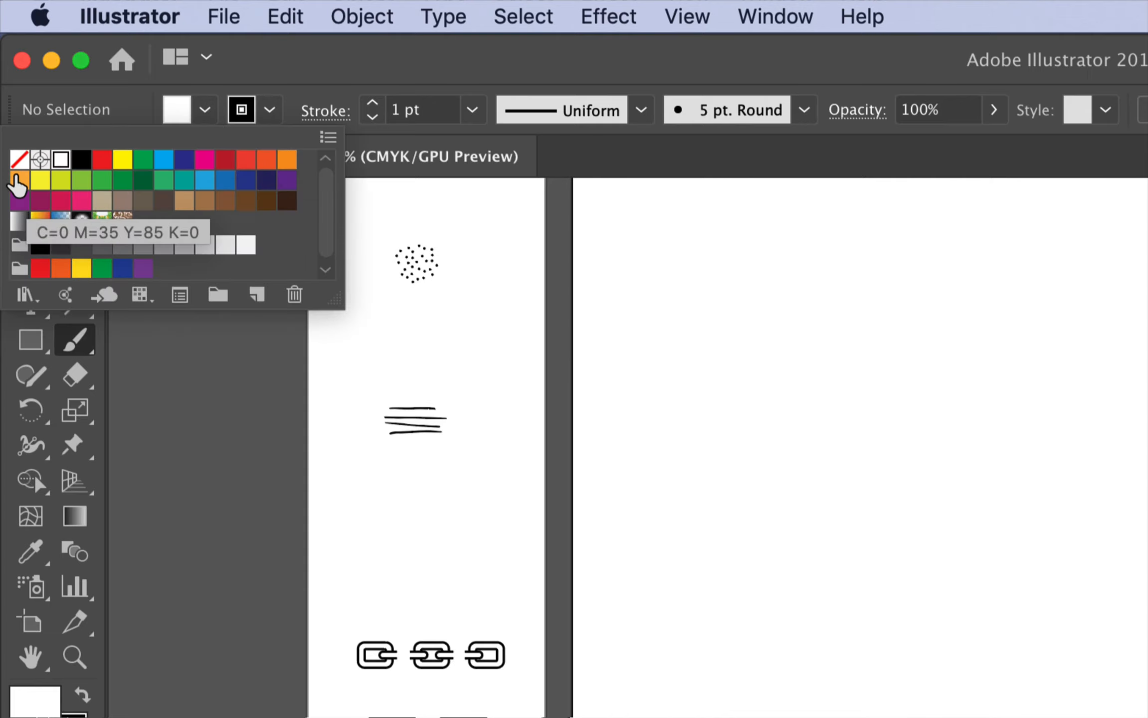
pyautogui.click(19, 160)
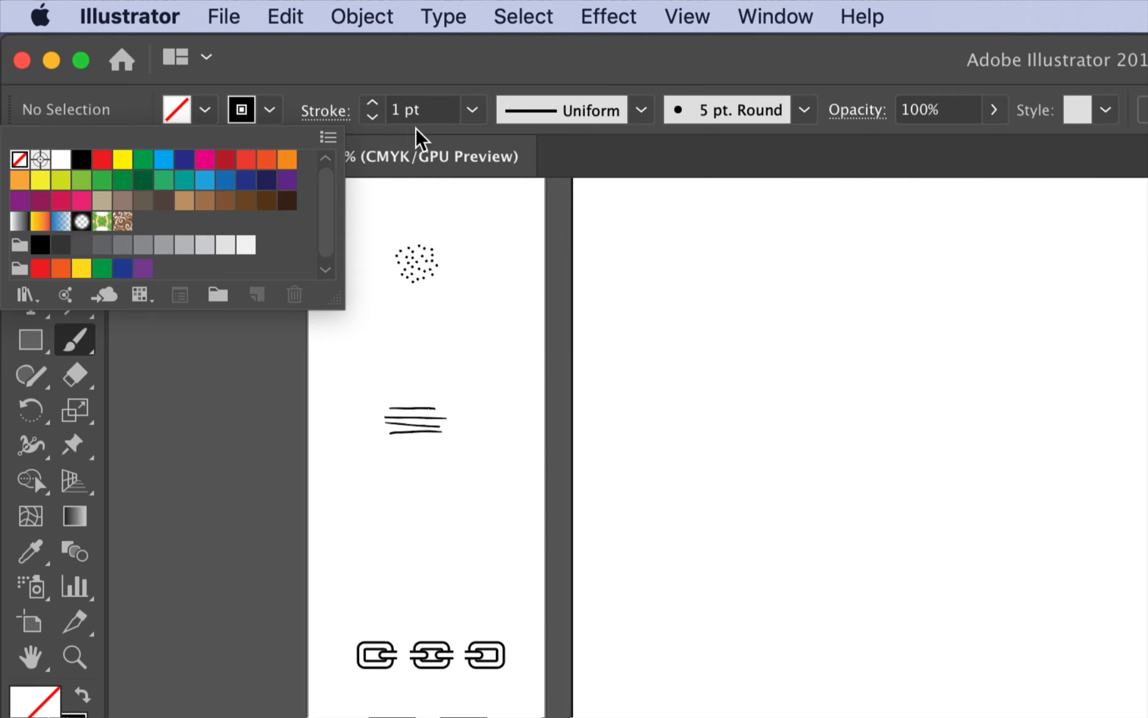
pyautogui.click(310, 80)
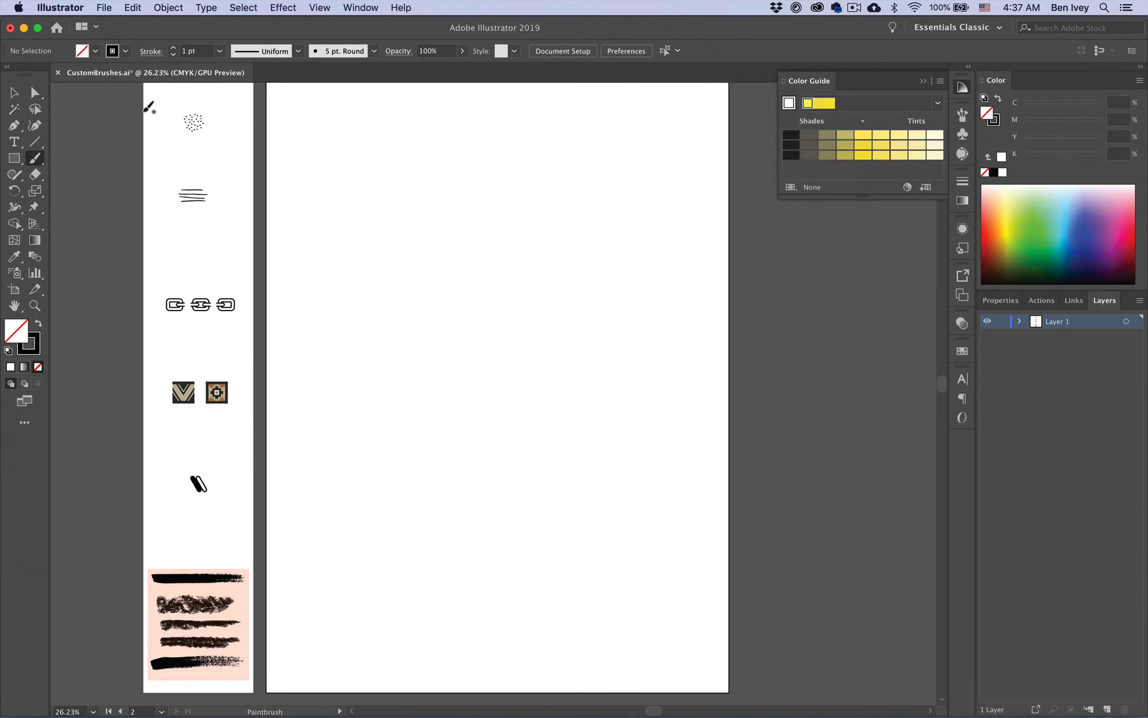
# Step: Turn off New Art Has Basic Appearance in the Appearance options and collapse those options again
pyautogui.click(361, 7)
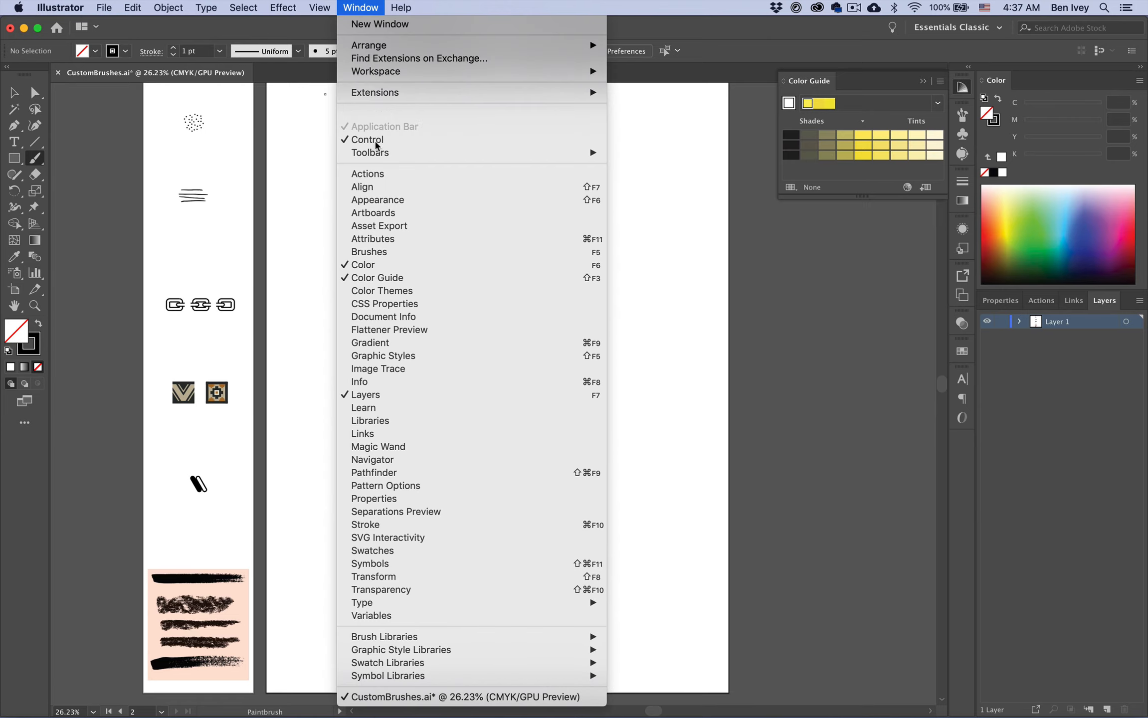
pyautogui.click(392, 200)
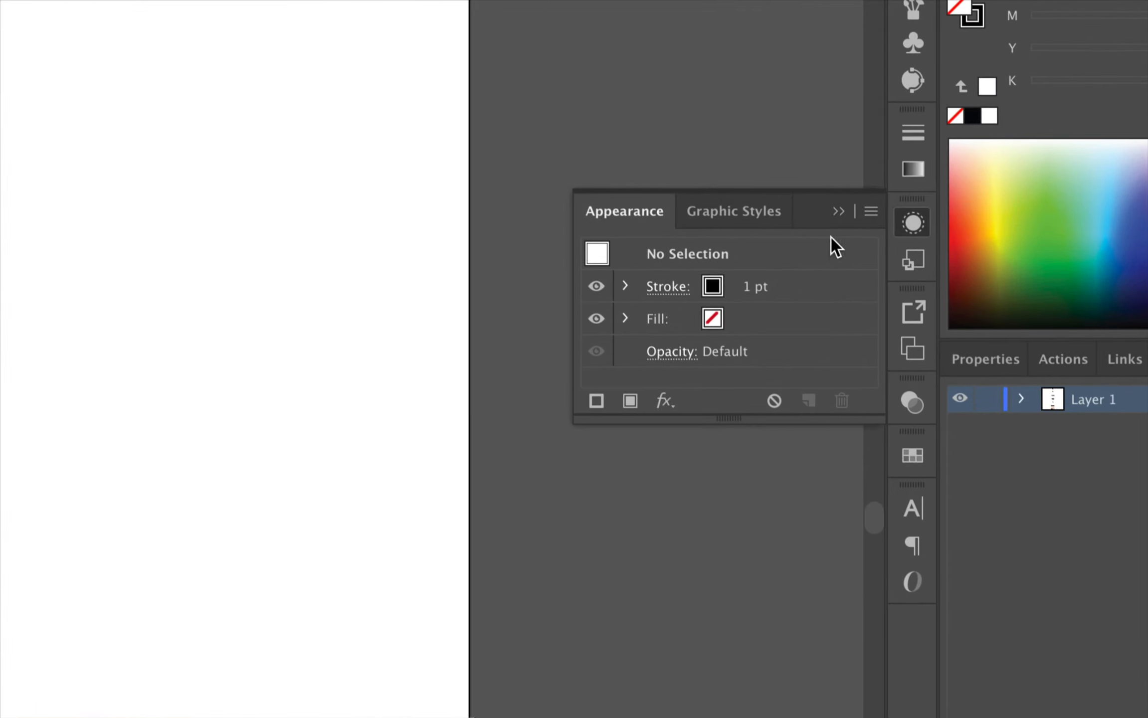
pyautogui.click(871, 212)
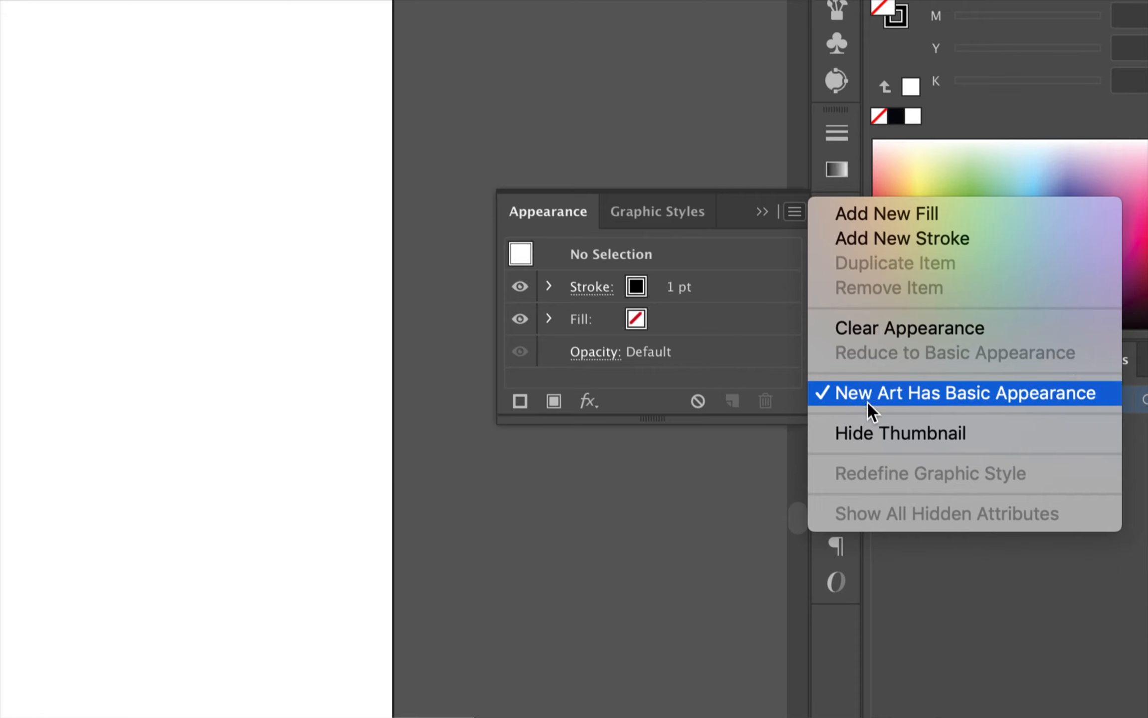
pyautogui.click(820, 393)
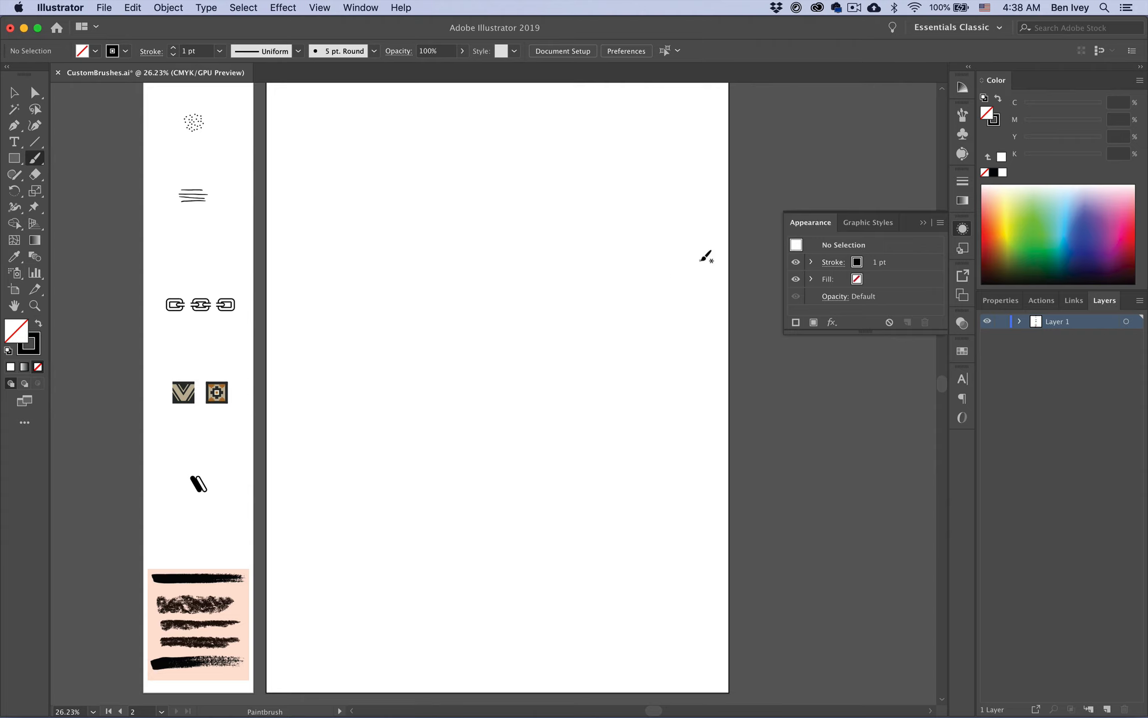
pyautogui.click(963, 238)
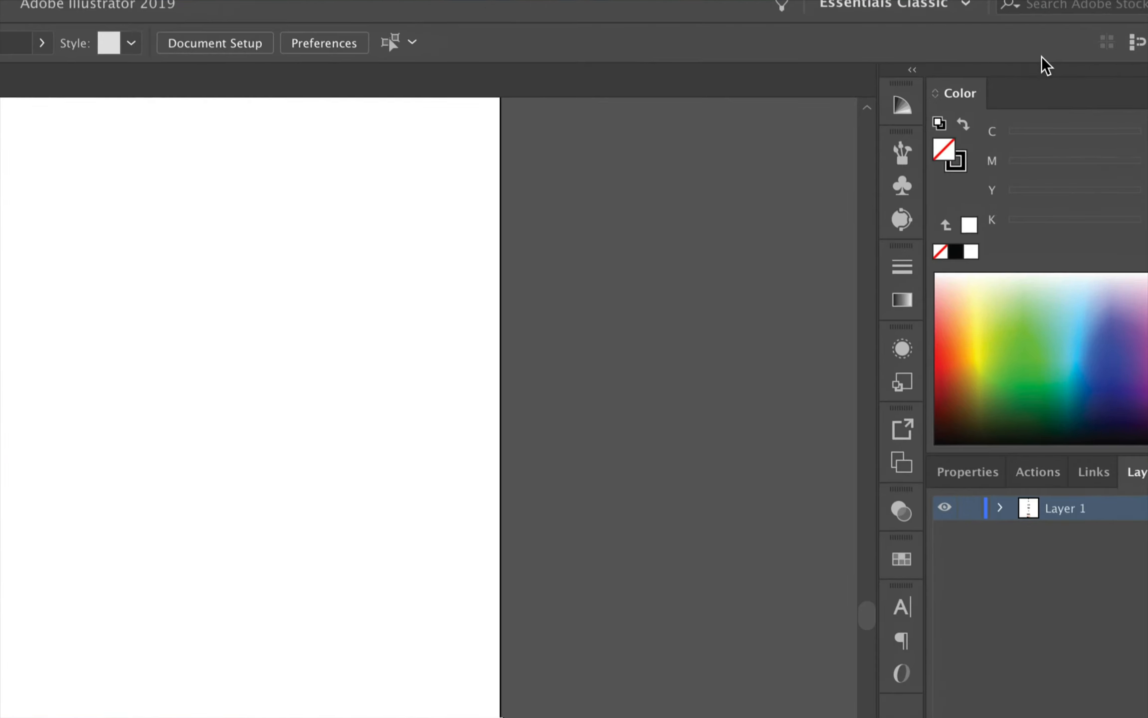
# Step: Float the Brushes panel beside the artboard and dock the Swatches panel beneath it
pyautogui.click(900, 154)
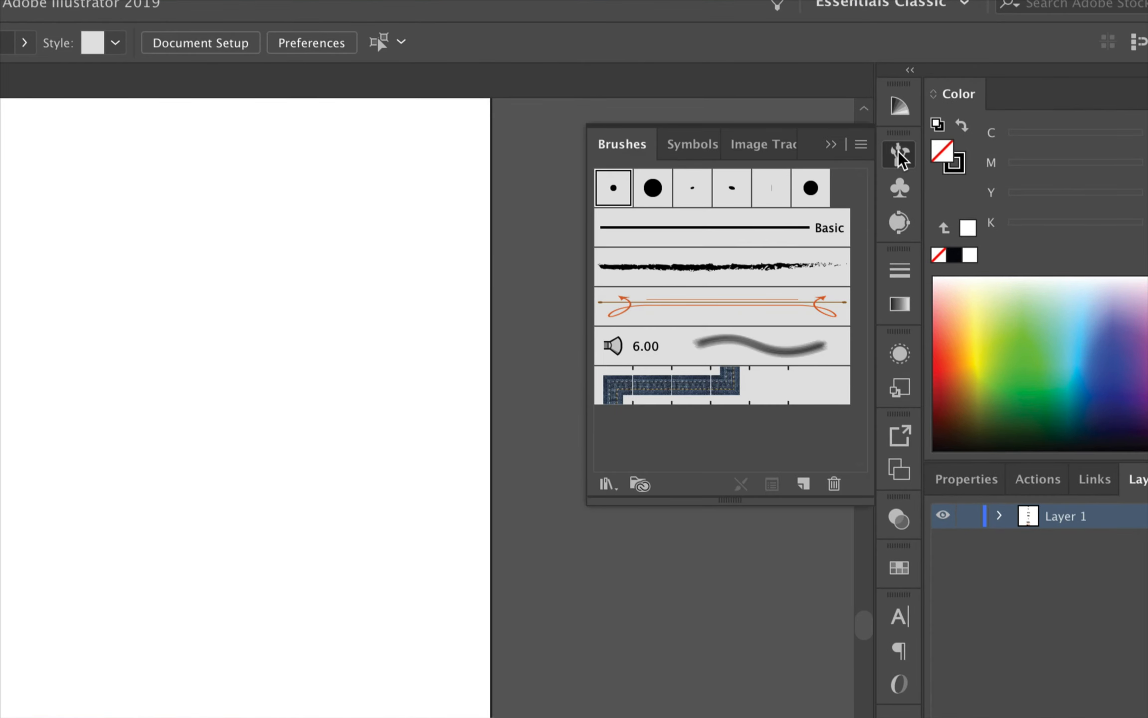
pyautogui.click(899, 152)
pyautogui.click(370, 8)
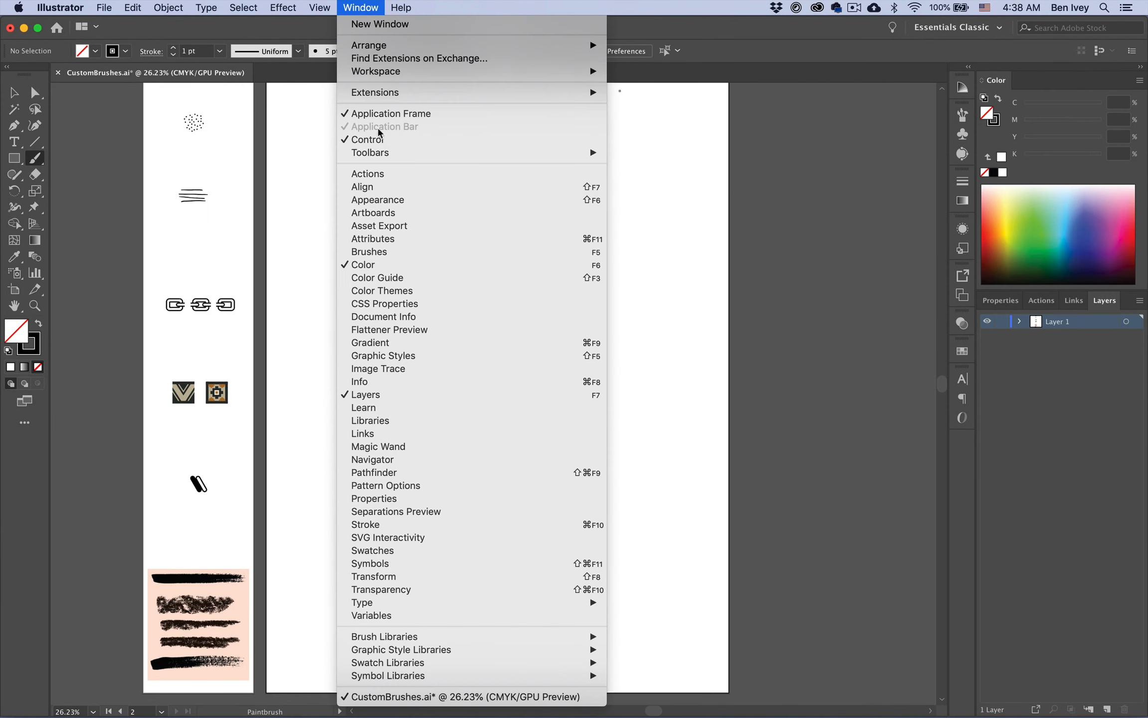
pyautogui.click(425, 251)
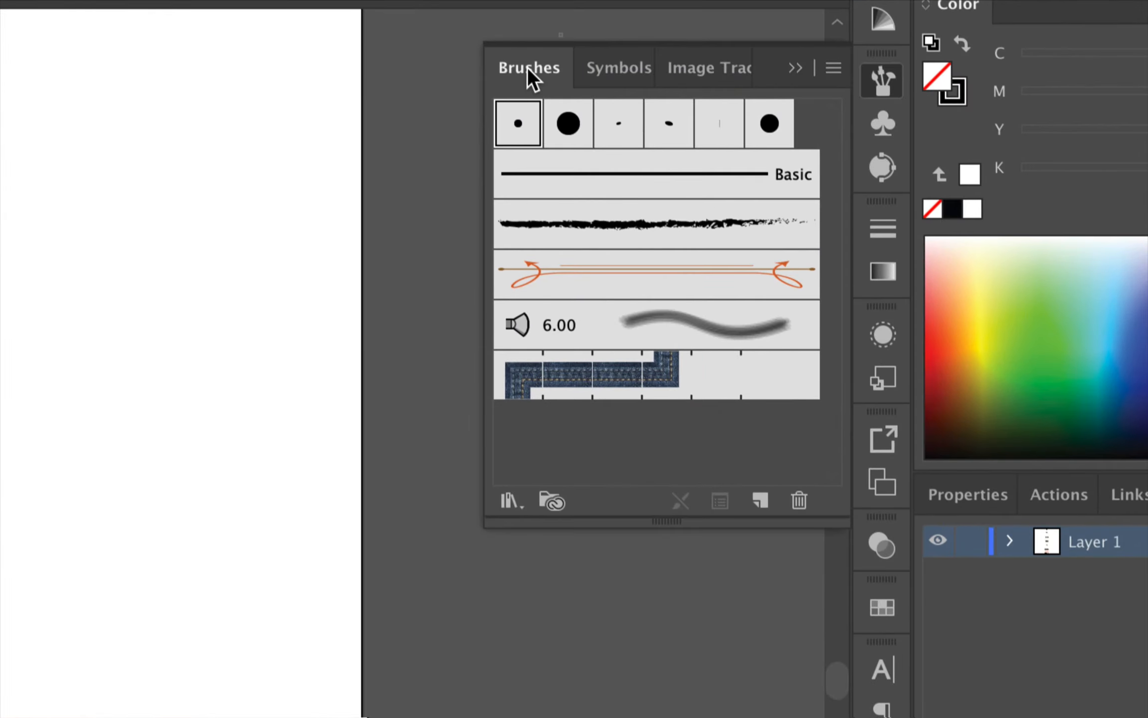
pyautogui.moveTo(531, 77)
pyautogui.mouseDown()
pyautogui.moveTo(232, 109)
pyautogui.moveTo(271, 94)
pyautogui.mouseUp()
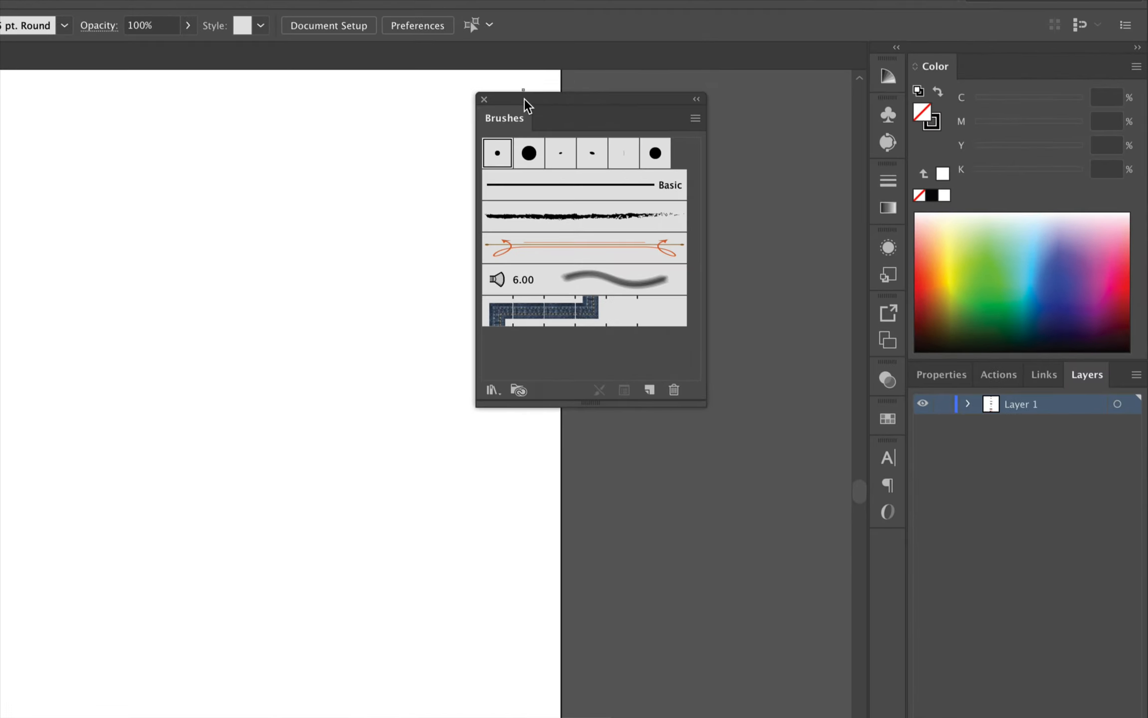
pyautogui.moveTo(525, 103); pyautogui.dragTo(629, 97)
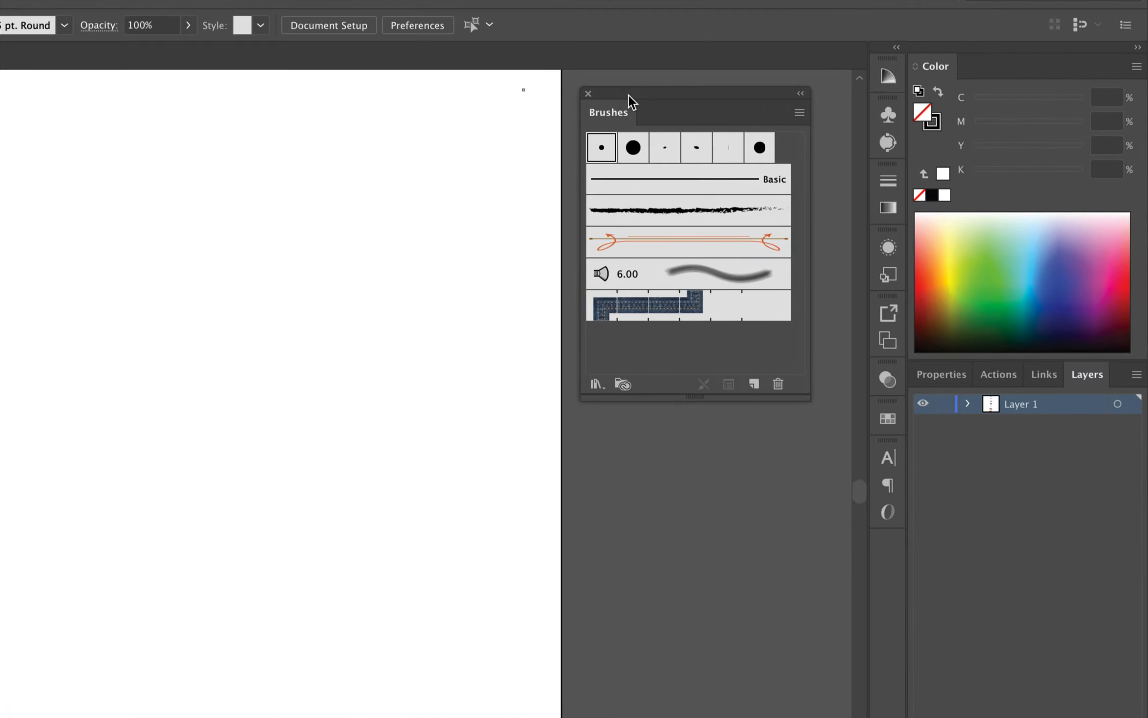
pyautogui.click(888, 424)
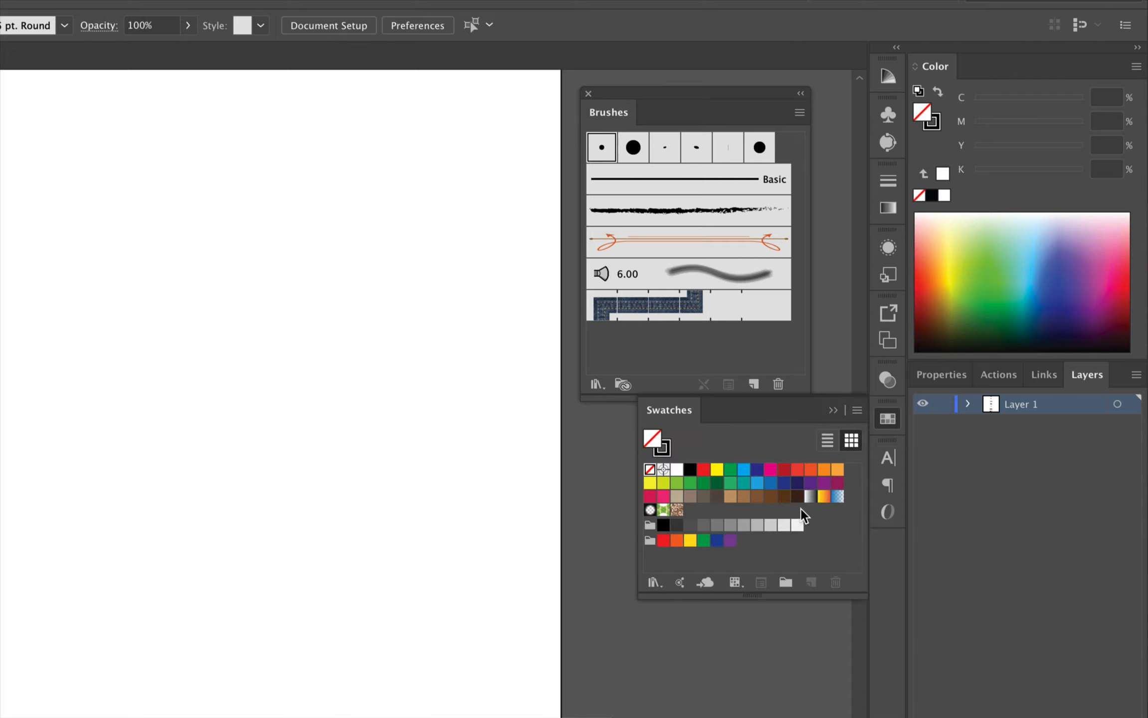
pyautogui.moveTo(667, 416)
pyautogui.mouseDown()
pyautogui.moveTo(560, 473)
pyautogui.moveTo(633, 432)
pyautogui.moveTo(634, 410)
pyautogui.mouseUp()
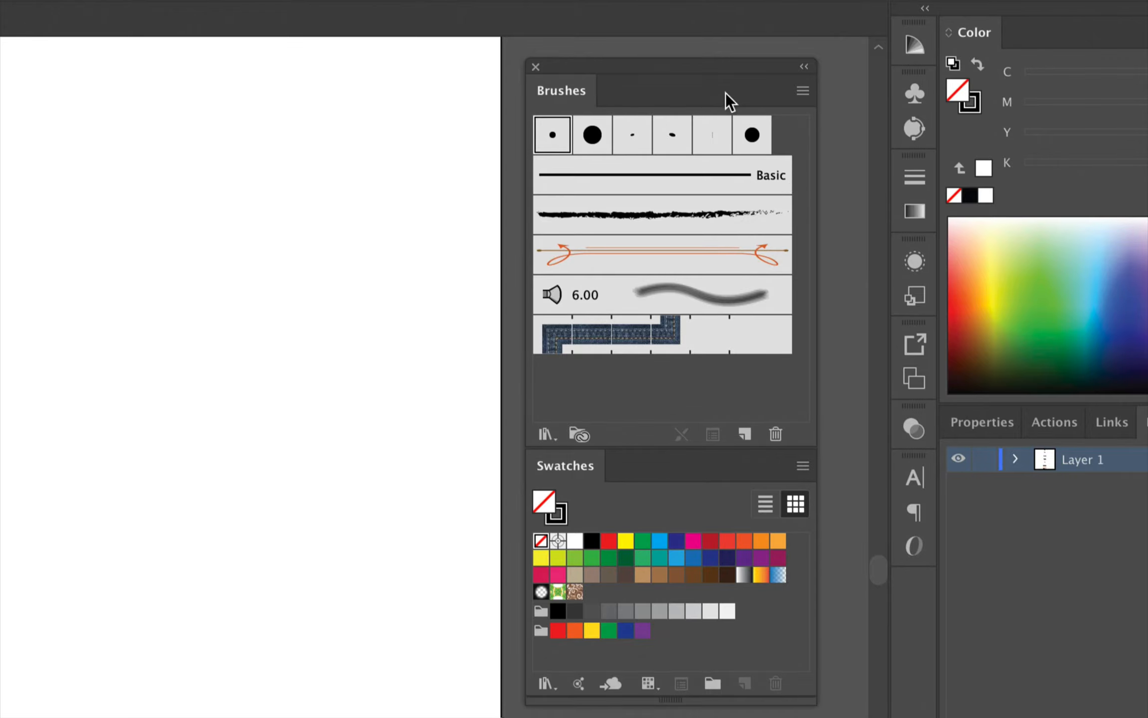
# Step: Select all unused brushes in the document and delete them
pyautogui.click(801, 91)
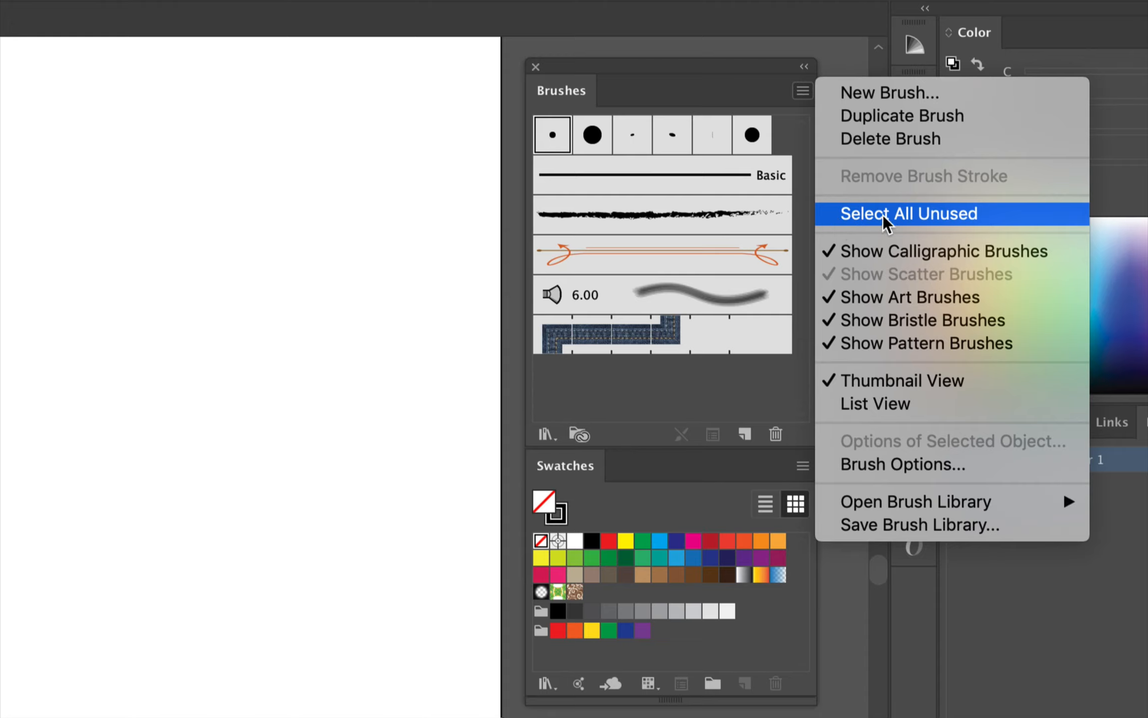
pyautogui.click(938, 219)
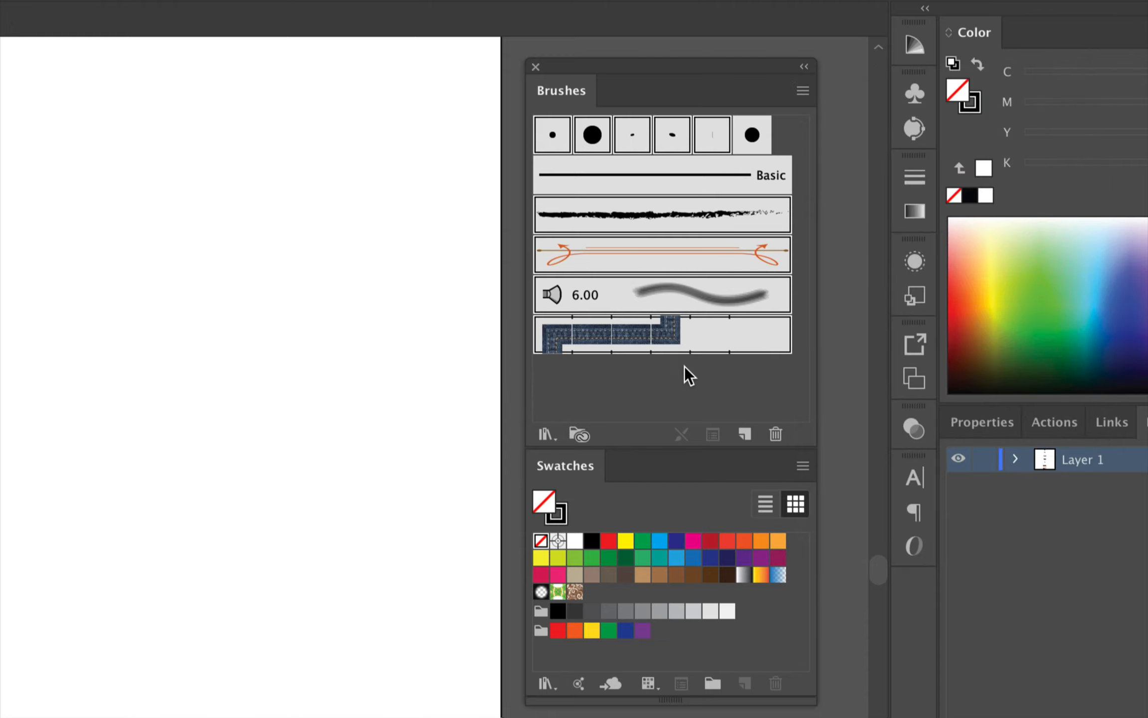
pyautogui.click(776, 434)
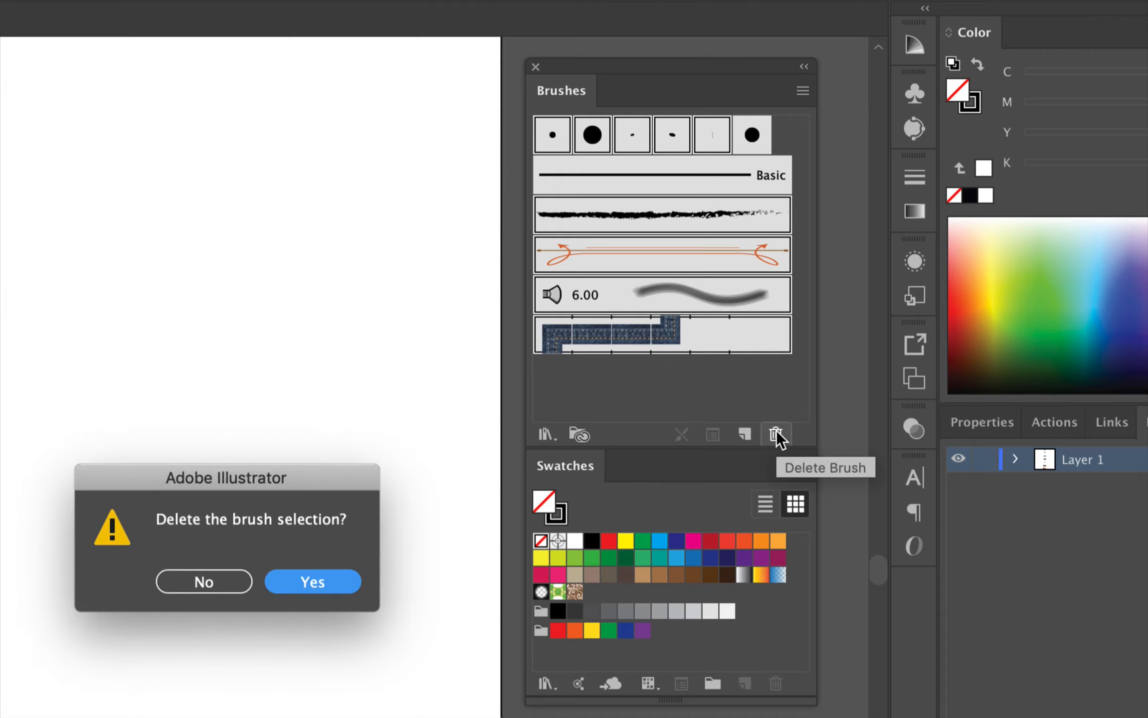
pyautogui.moveTo(279, 482)
pyautogui.mouseDown()
pyautogui.moveTo(318, 407)
pyautogui.moveTo(344, 295)
pyautogui.mouseUp()
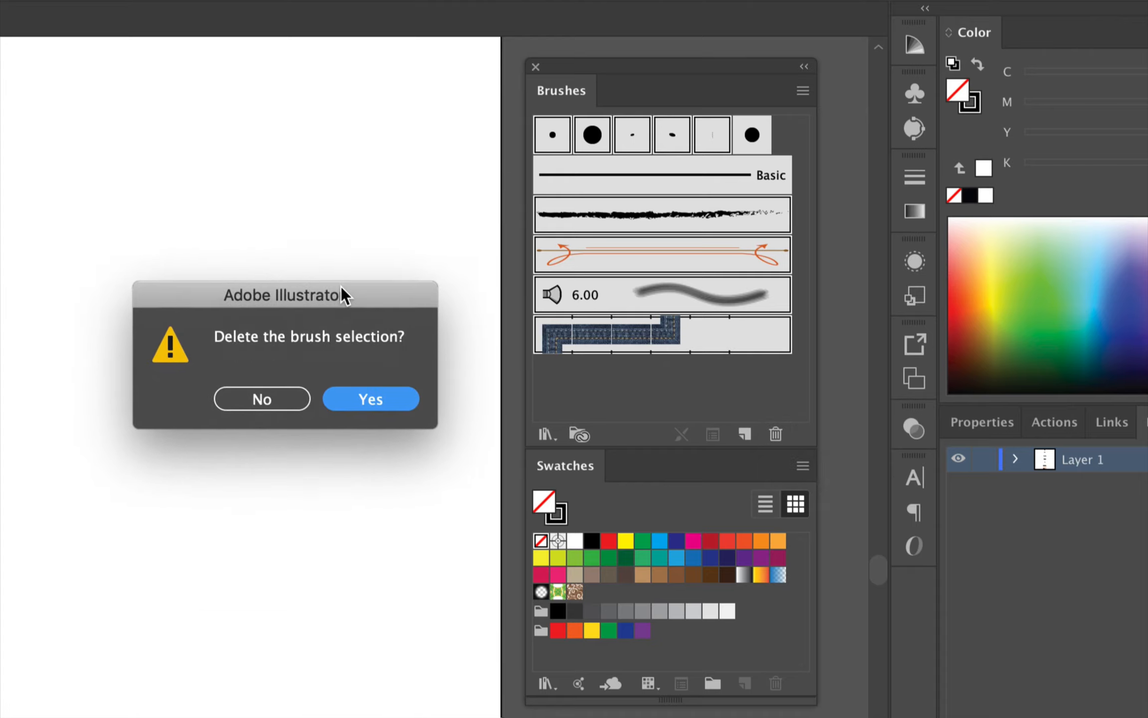
pyautogui.click(384, 396)
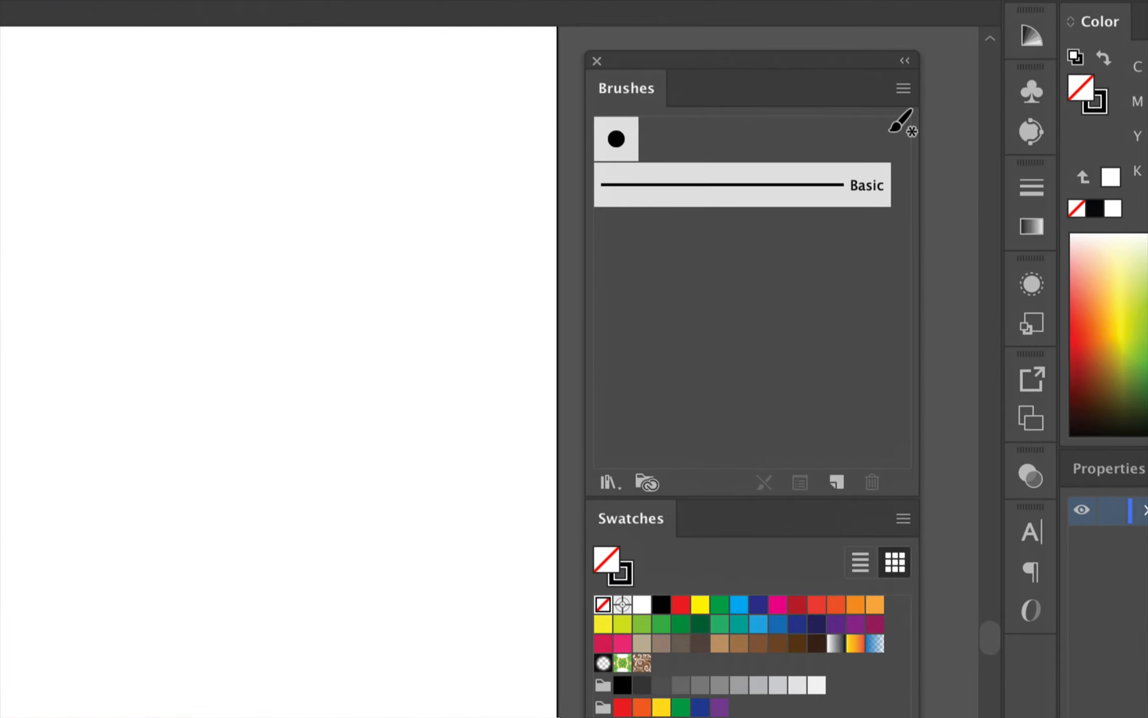
# Step: Start a new calligraphic brush and set its roundness to 0%
pyautogui.click(838, 481)
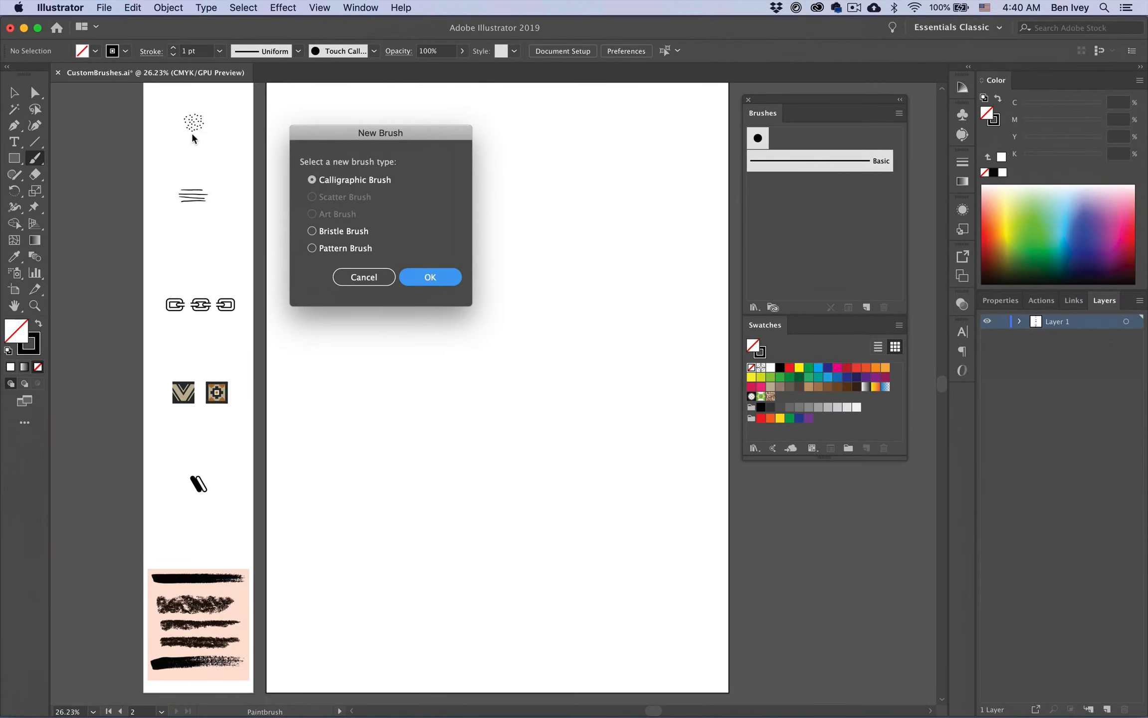
pyautogui.moveTo(373, 133); pyautogui.dragTo(440, 165)
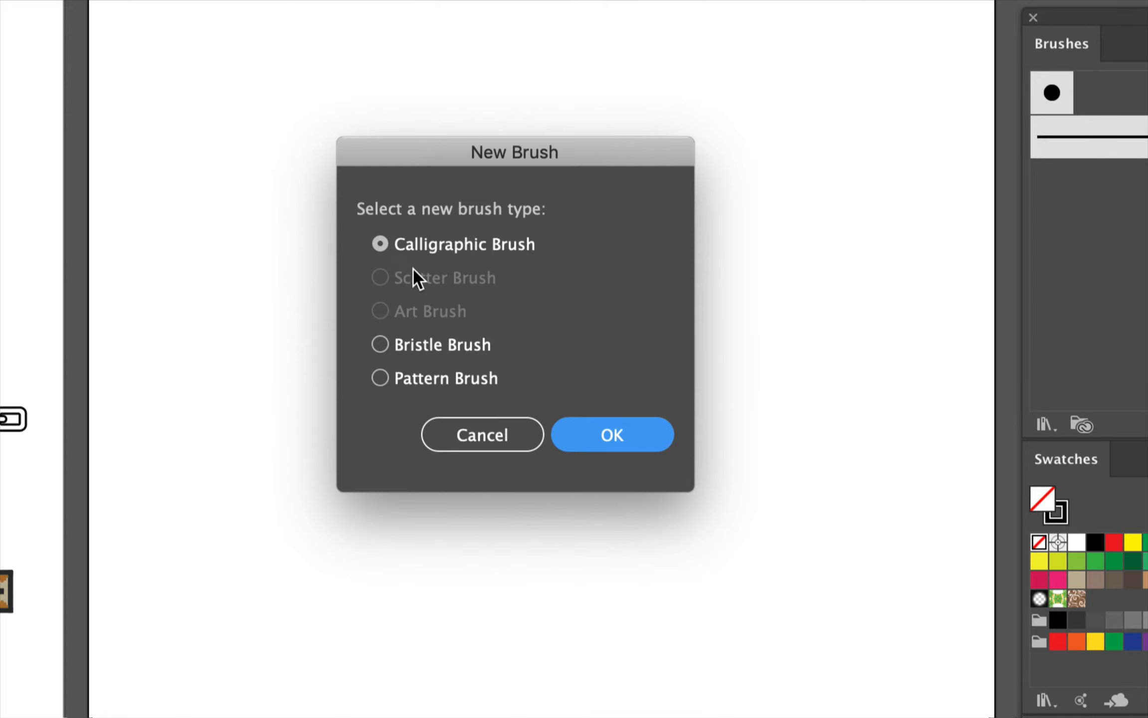
pyautogui.click(616, 421)
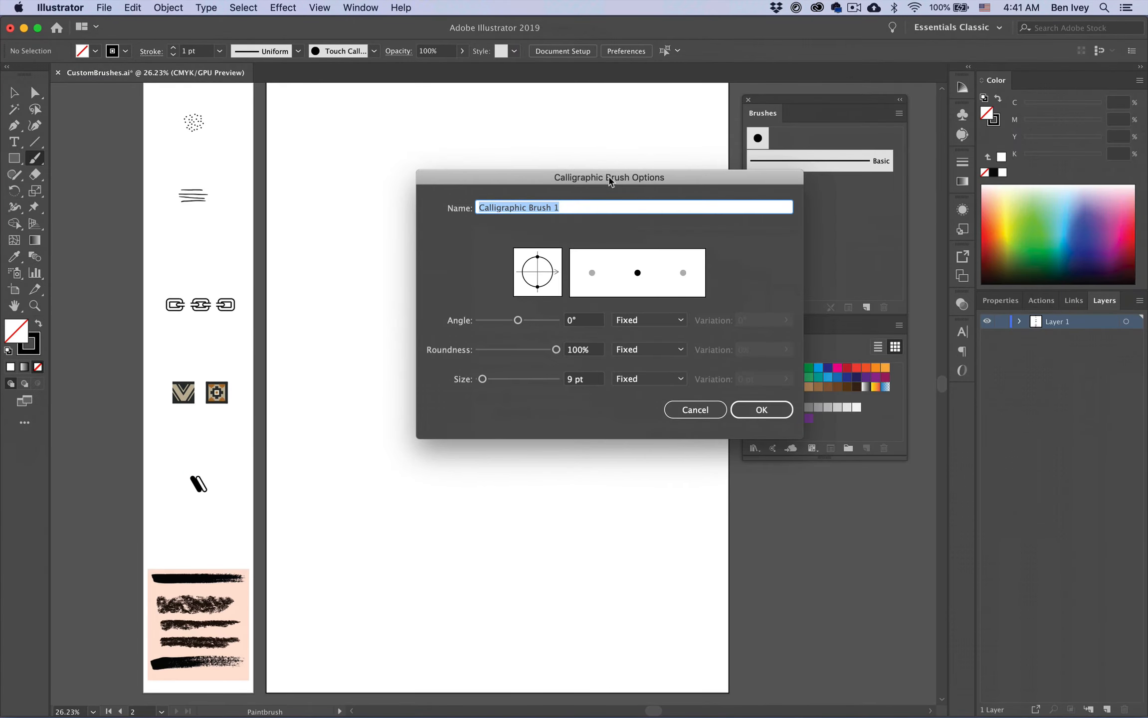
pyautogui.moveTo(611, 181); pyautogui.dragTo(504, 171)
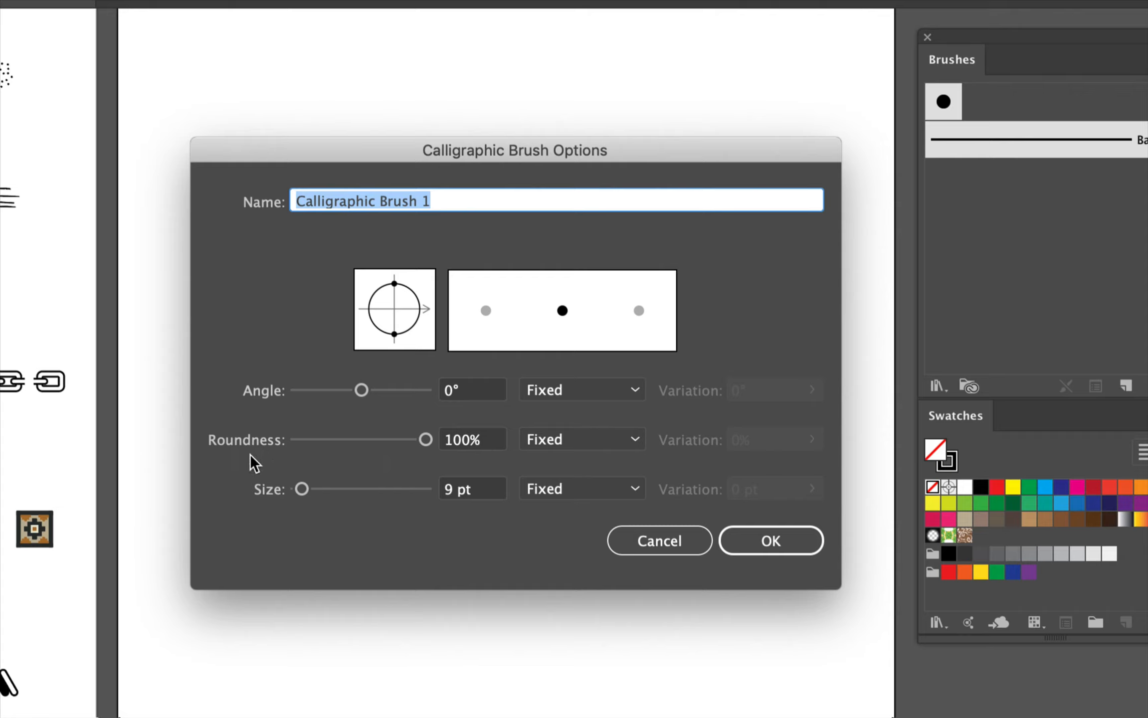
pyautogui.moveTo(425, 440); pyautogui.dragTo(289, 444)
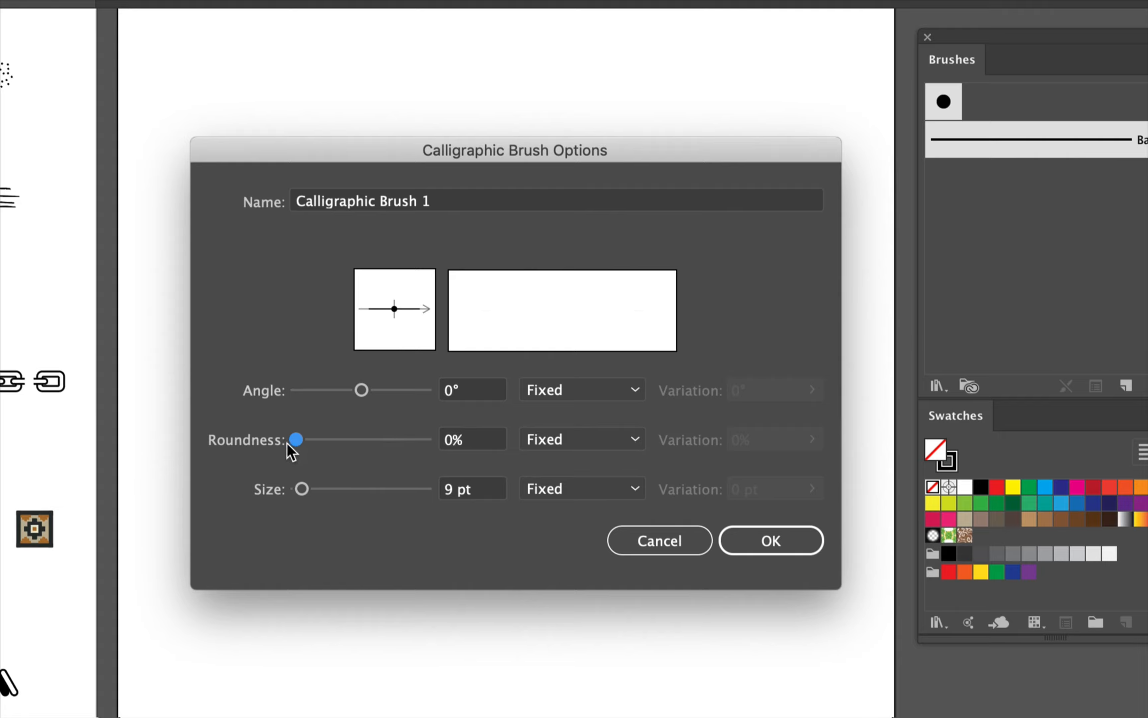
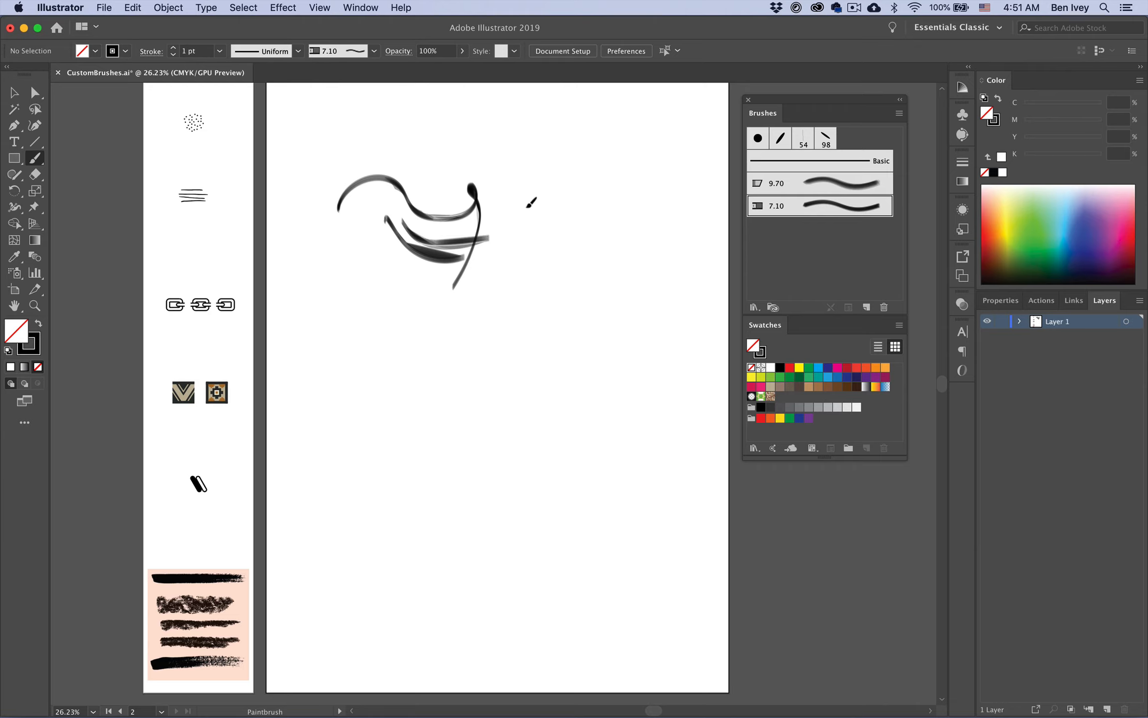
# Step: Paint a series of curved freehand test strokes across the large artboard's upper half with the 7.10 bristle brush
pyautogui.moveTo(480, 160)
pyautogui.mouseDown()
pyautogui.moveTo(488, 192)
pyautogui.moveTo(570, 244)
pyautogui.moveTo(539, 294)
pyautogui.mouseUp()
pyautogui.moveTo(554, 183); pyautogui.dragTo(583, 272)
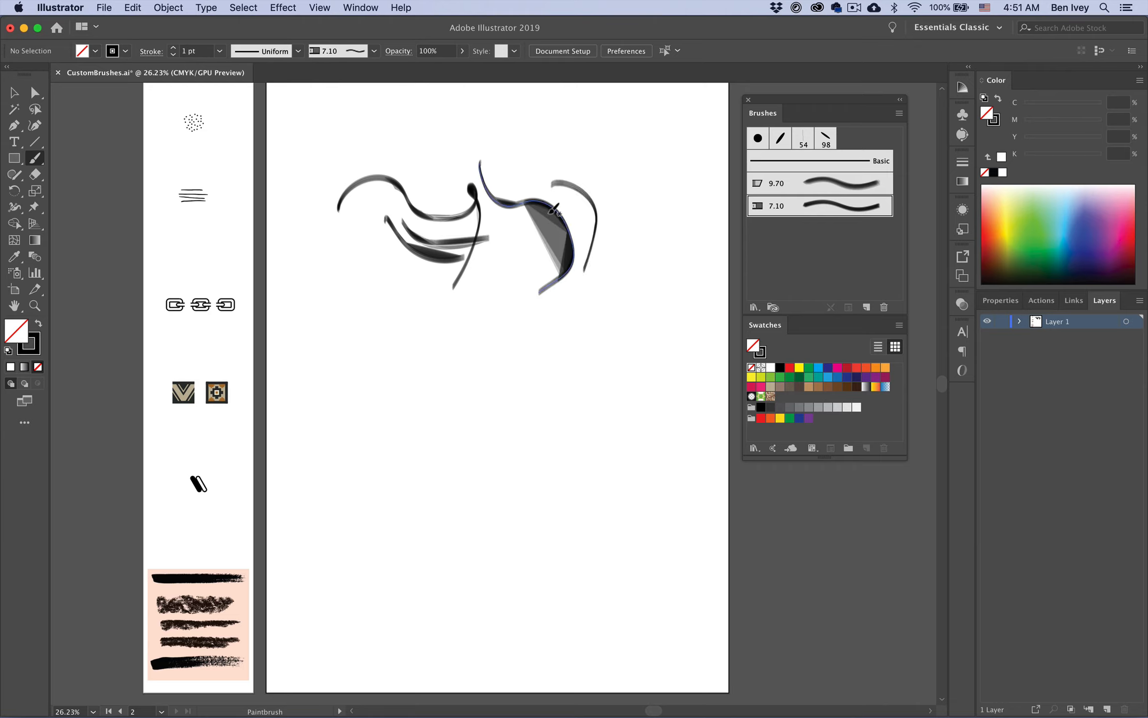
pyautogui.moveTo(504, 259)
pyautogui.mouseDown()
pyautogui.moveTo(482, 344)
pyautogui.moveTo(505, 356)
pyautogui.mouseUp()
pyautogui.moveTo(549, 317)
pyautogui.mouseDown()
pyautogui.moveTo(558, 404)
pyautogui.moveTo(508, 428)
pyautogui.mouseUp()
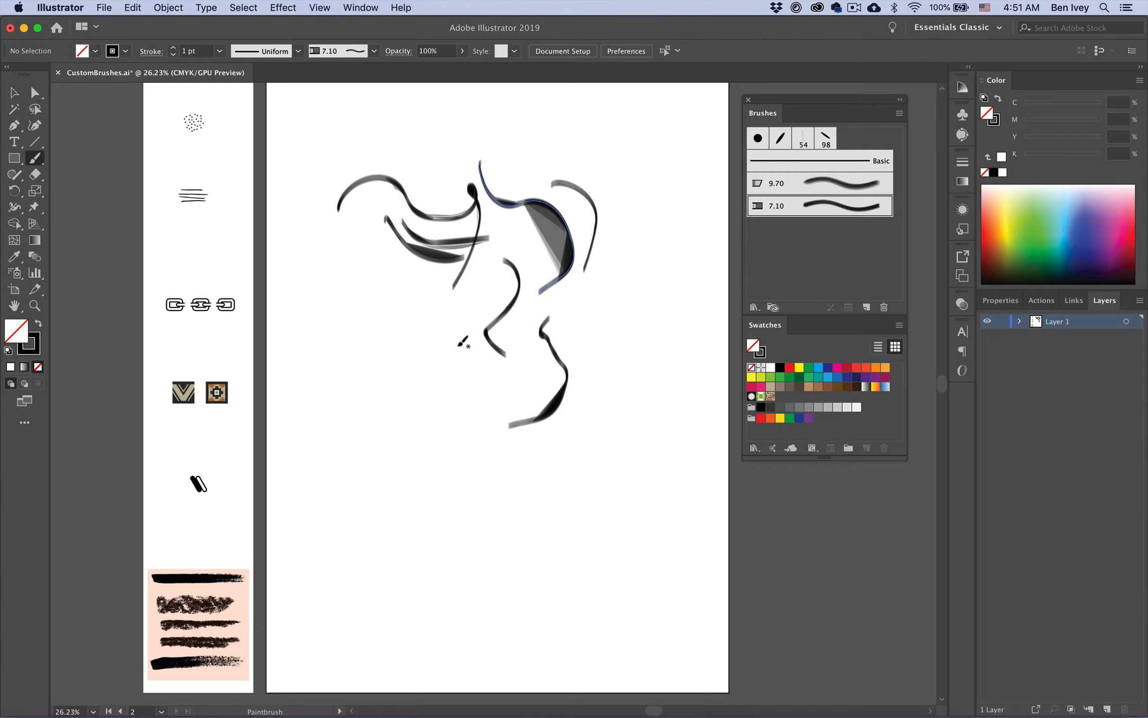
pyautogui.moveTo(416, 342); pyautogui.dragTo(465, 356)
pyautogui.moveTo(397, 300); pyautogui.dragTo(473, 313)
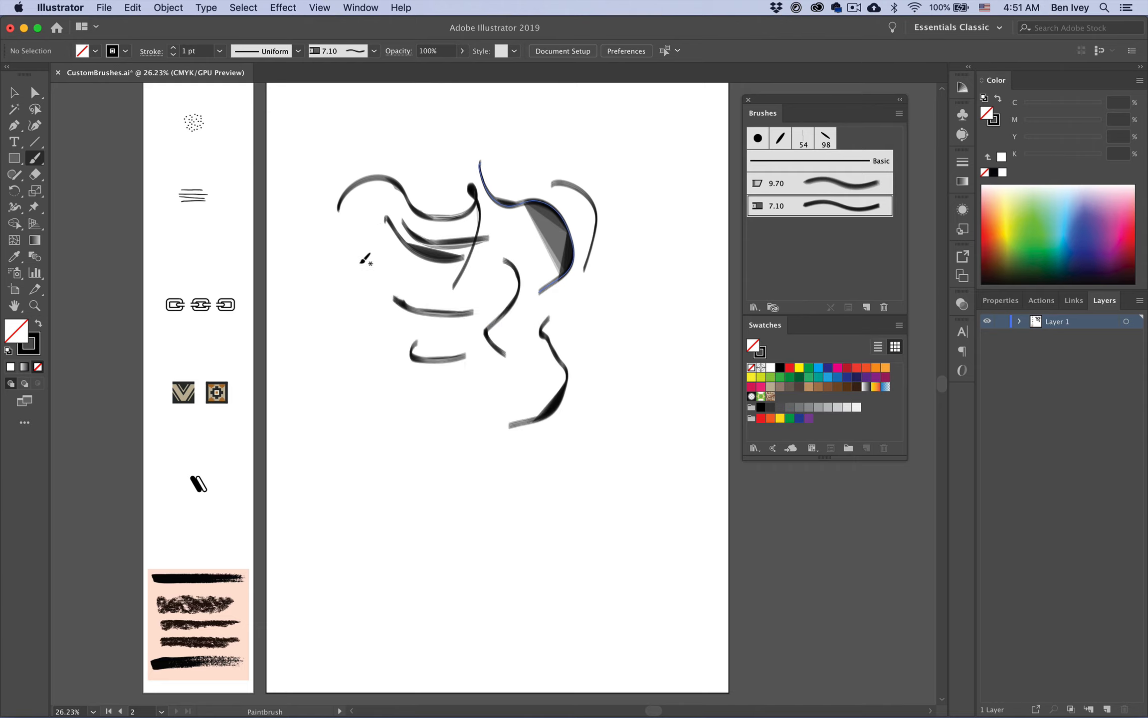
pyautogui.moveTo(361, 262); pyautogui.dragTo(441, 287)
pyautogui.moveTo(369, 294)
pyautogui.mouseDown()
pyautogui.moveTo(439, 316)
pyautogui.moveTo(449, 339)
pyautogui.mouseUp()
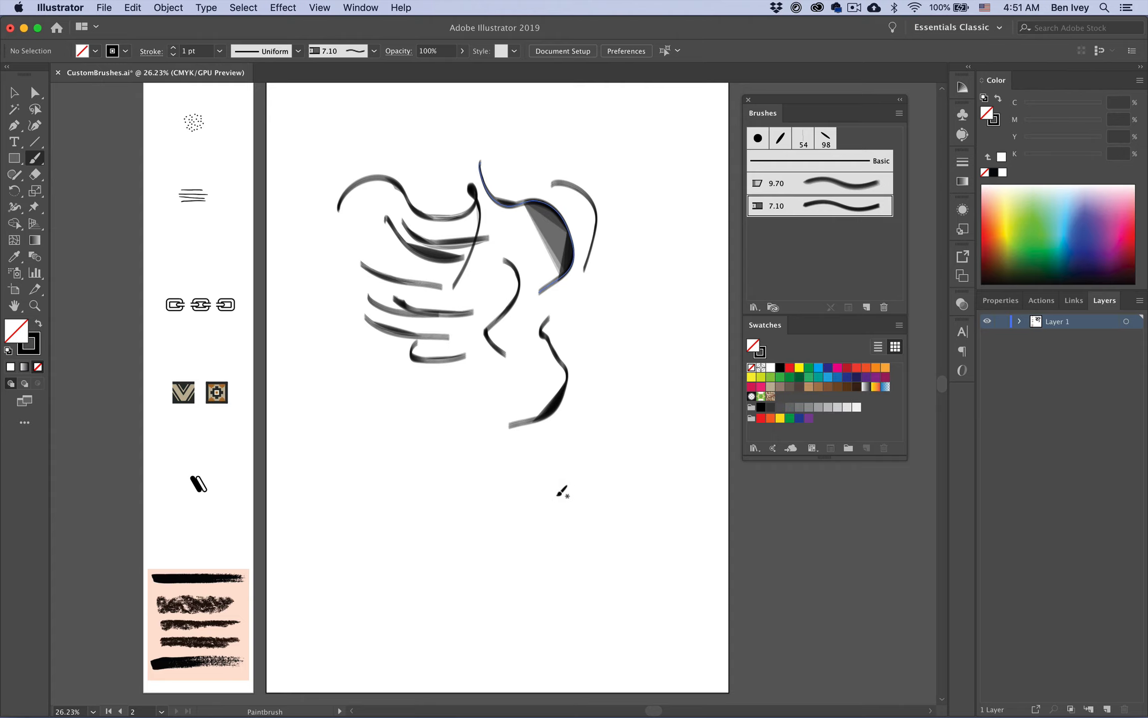
# Step: Delete all the test strokes from the large artboard and start a new bristle brush
pyautogui.moveTo(360, 121)
pyautogui.mouseDown()
pyautogui.moveTo(464, 209)
pyautogui.moveTo(612, 473)
pyautogui.mouseUp()
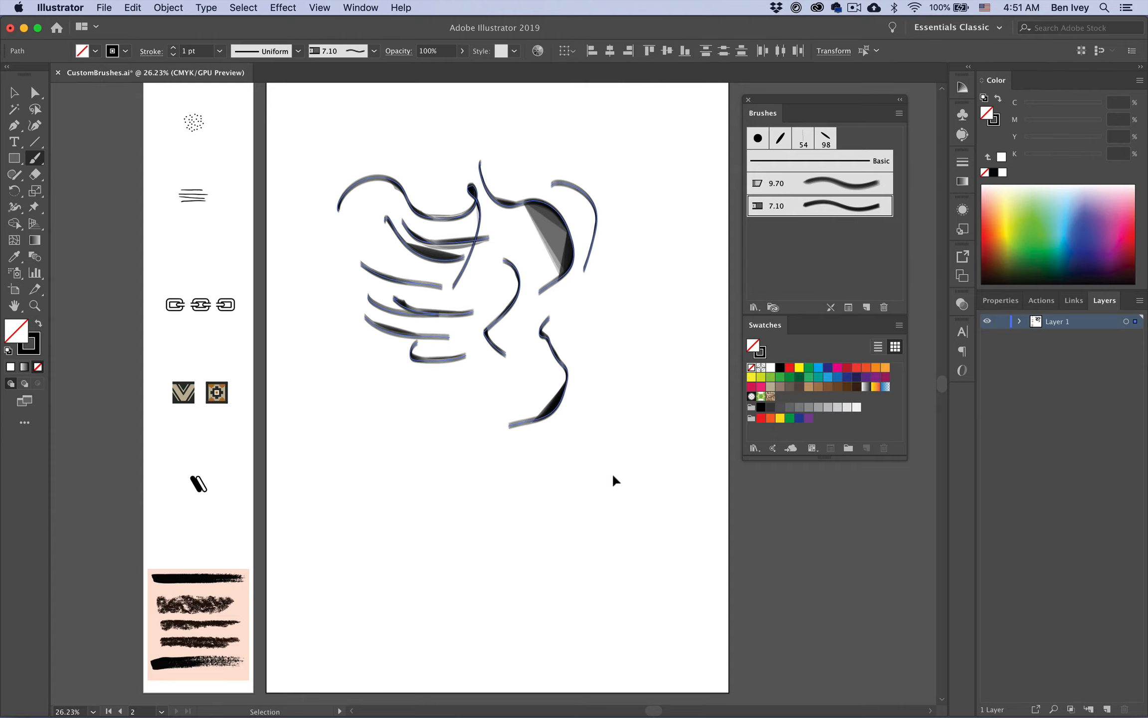
pyautogui.press('Delete')
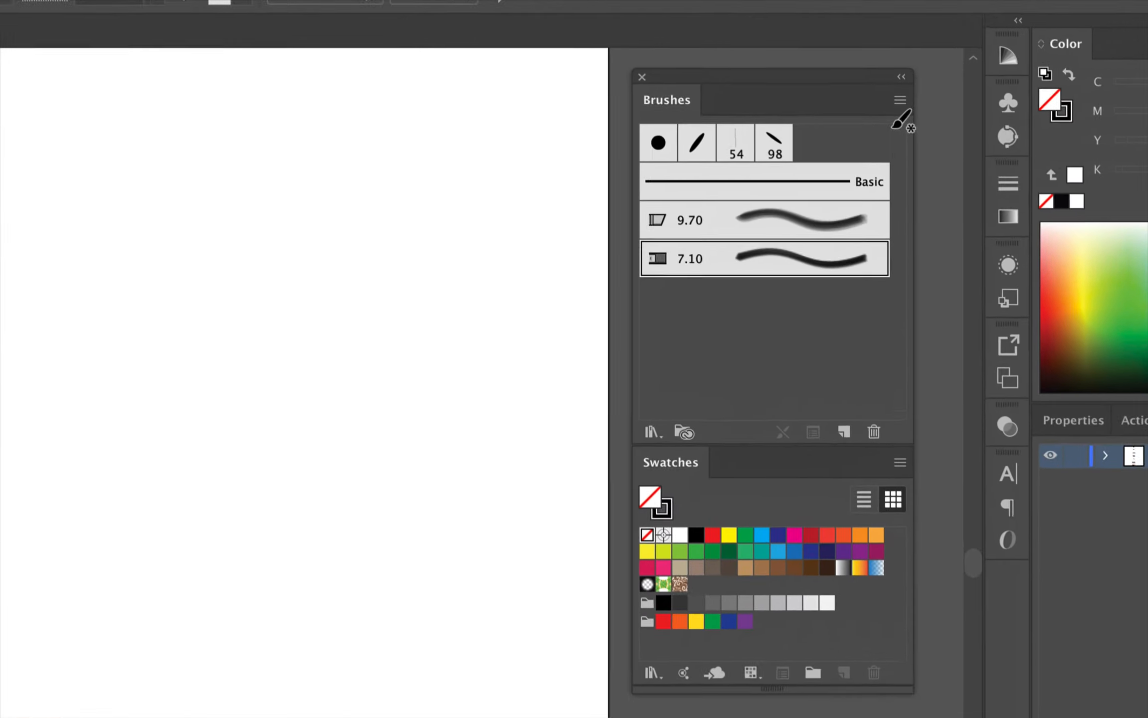
pyautogui.click(841, 447)
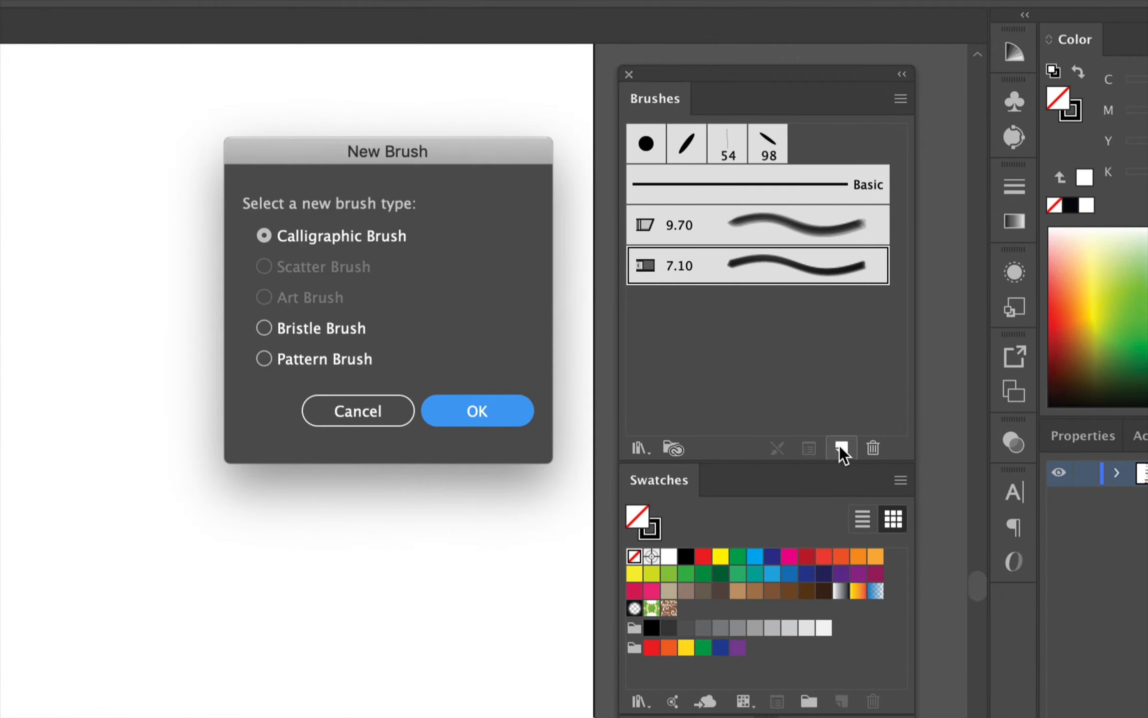
pyautogui.click(294, 327)
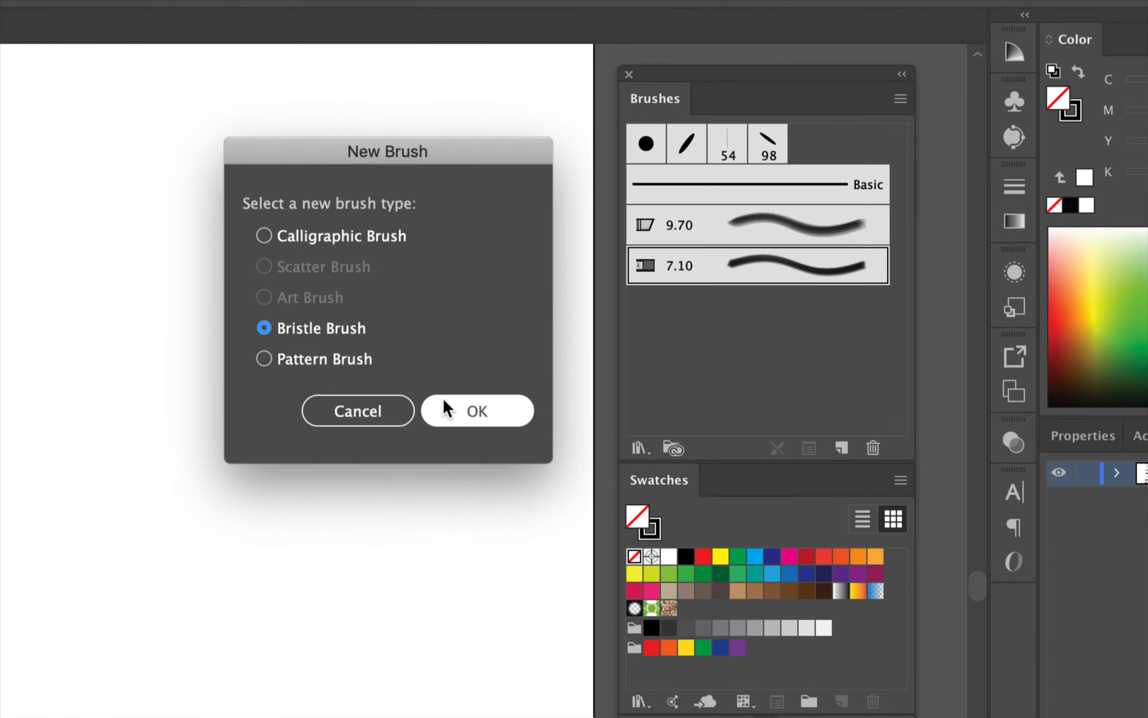
pyautogui.click(456, 405)
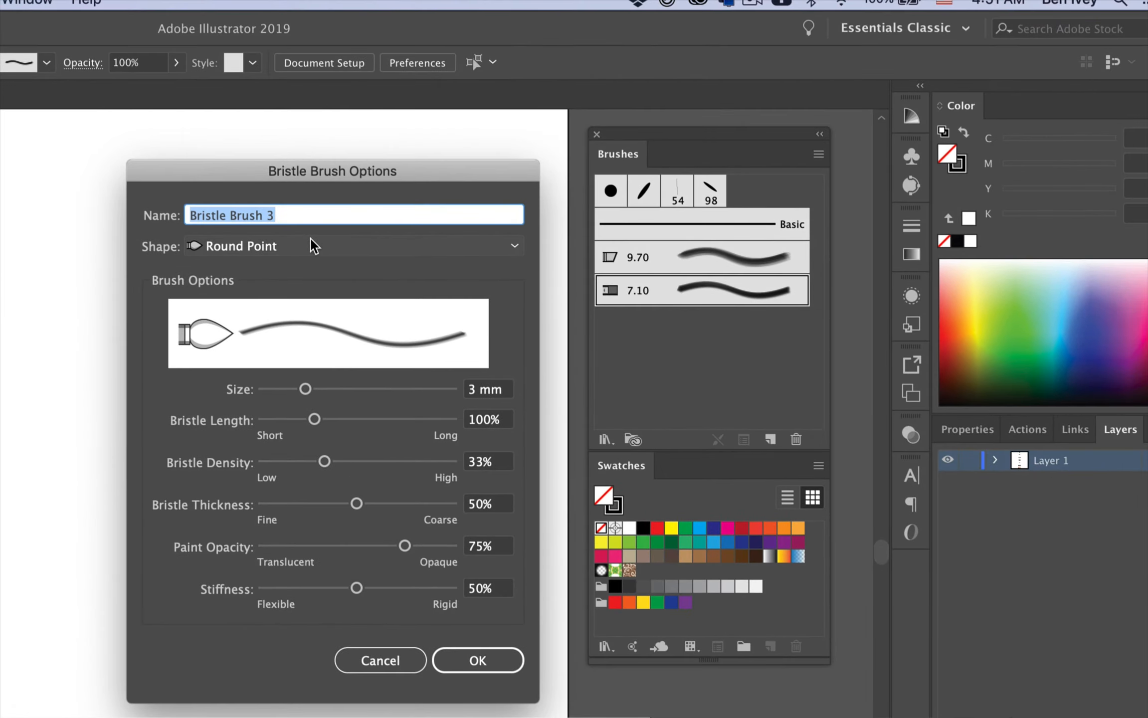
# Step: Create the bristle brush with Round Fan shape, size 7.52 mm, paint opacity 36% and bristle length 218%
pyautogui.click(280, 205)
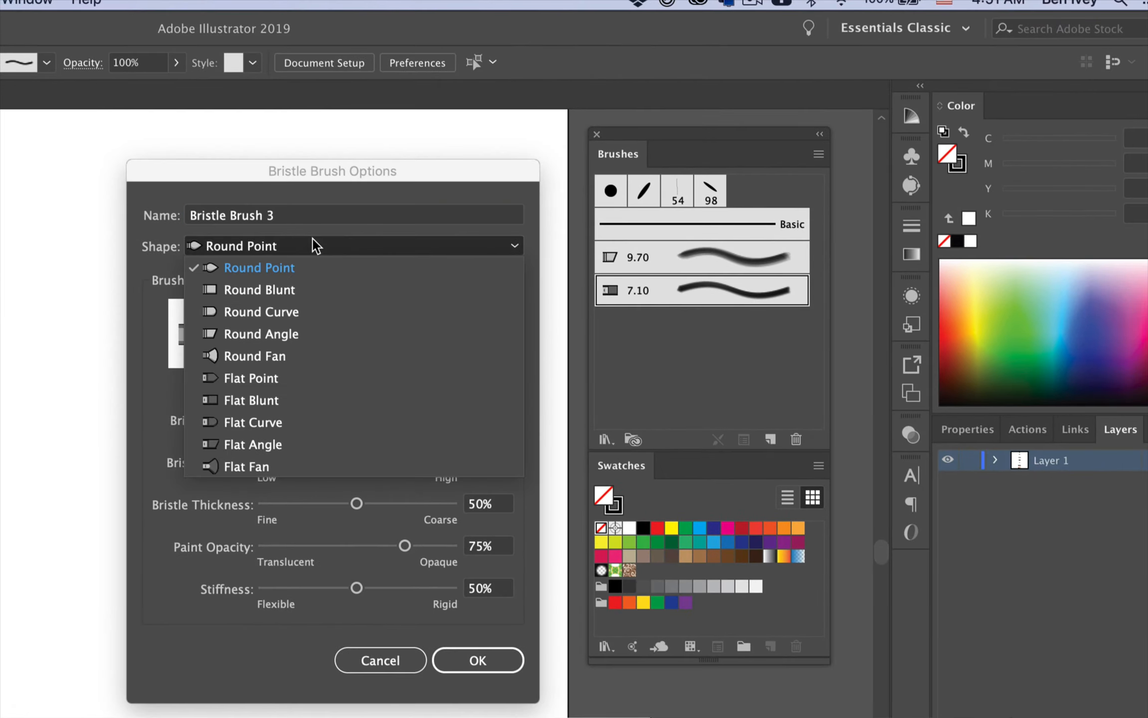
pyautogui.click(259, 354)
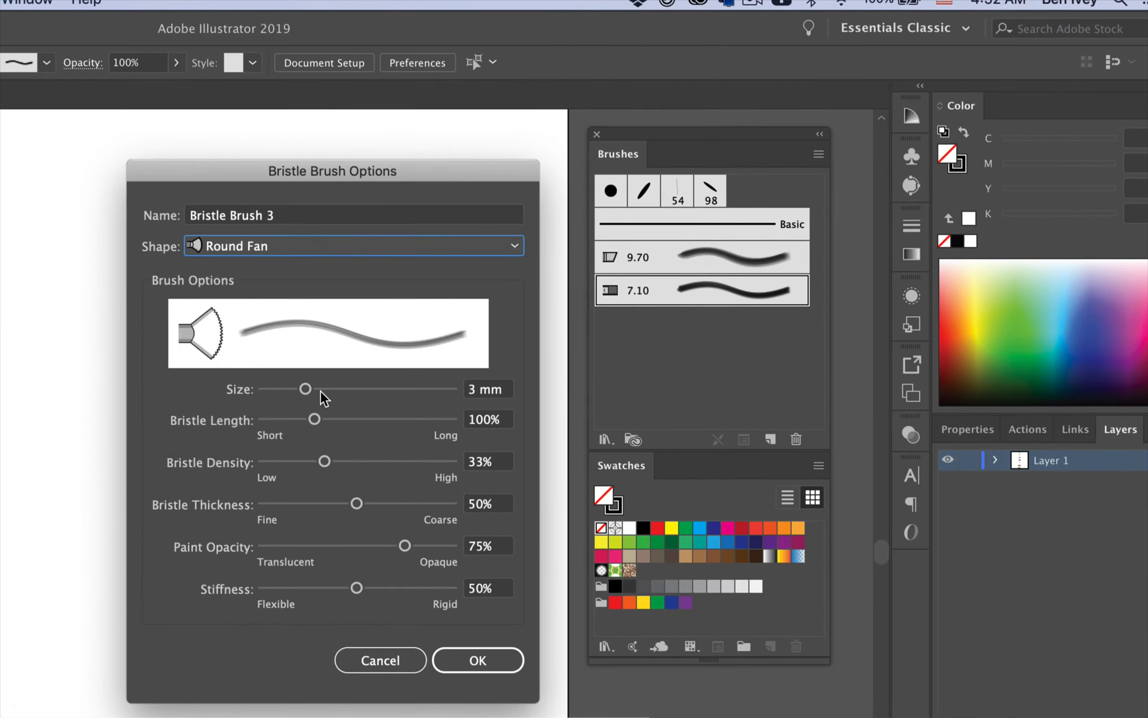
pyautogui.moveTo(305, 389); pyautogui.dragTo(393, 394)
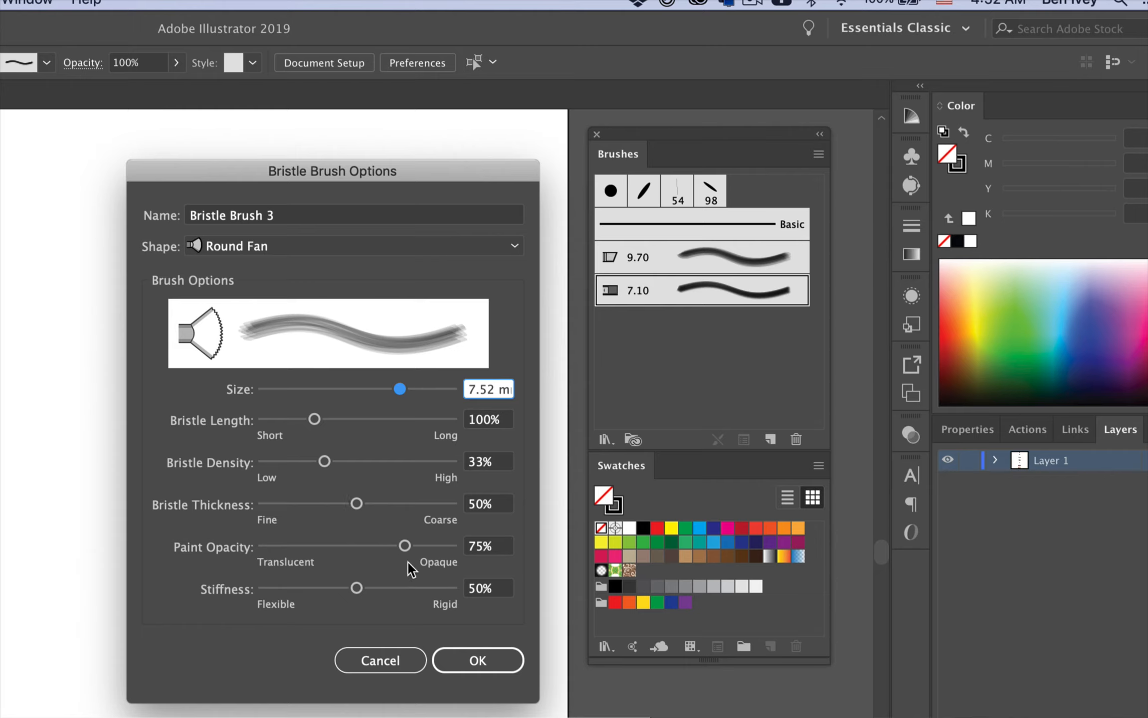
pyautogui.moveTo(405, 546)
pyautogui.mouseDown()
pyautogui.moveTo(317, 549)
pyautogui.moveTo(332, 550)
pyautogui.mouseUp()
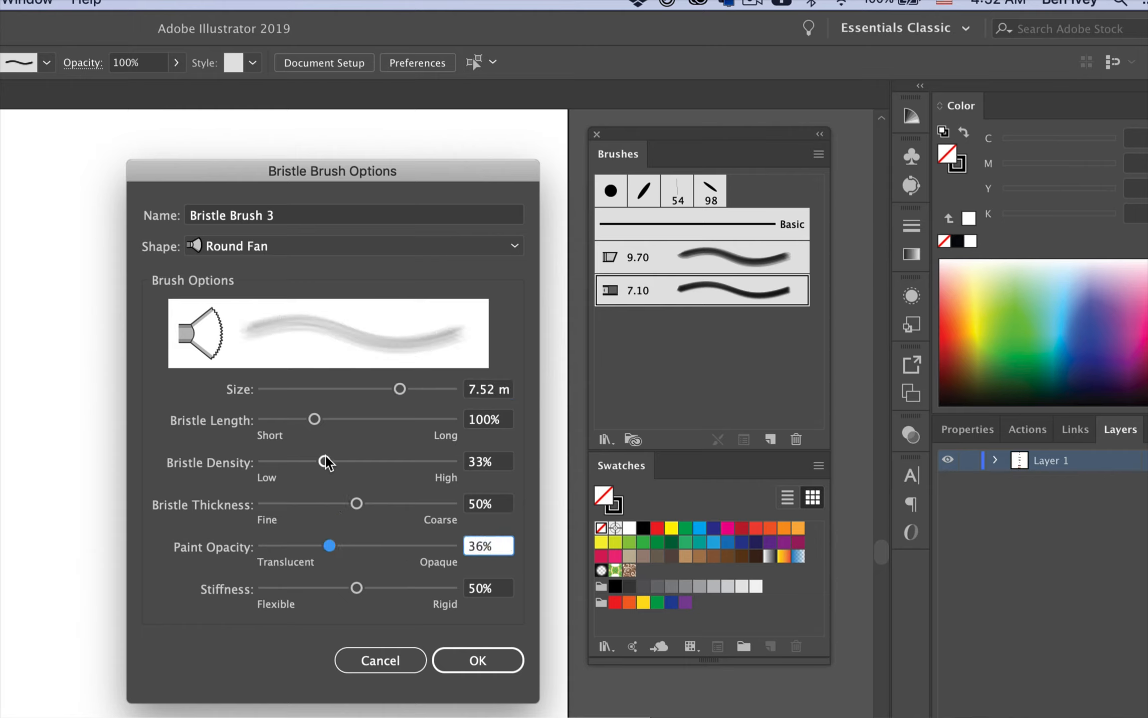
pyautogui.moveTo(313, 419)
pyautogui.mouseDown()
pyautogui.moveTo(303, 420)
pyautogui.moveTo(400, 432)
pyautogui.mouseUp()
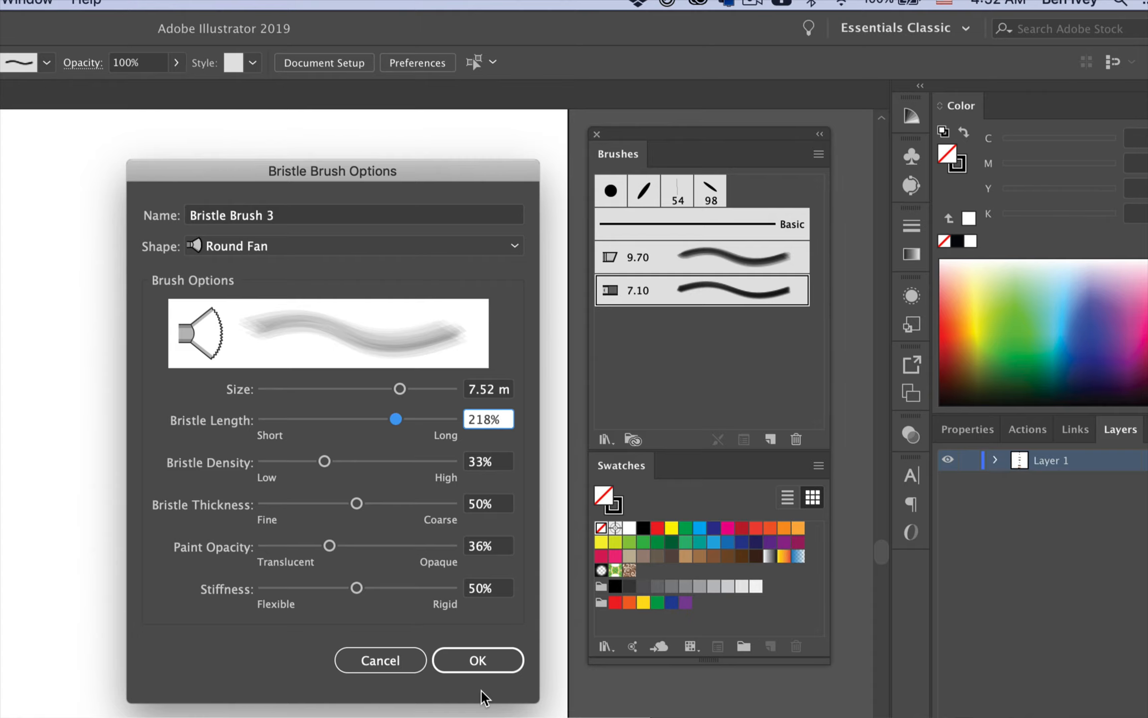
pyautogui.click(482, 663)
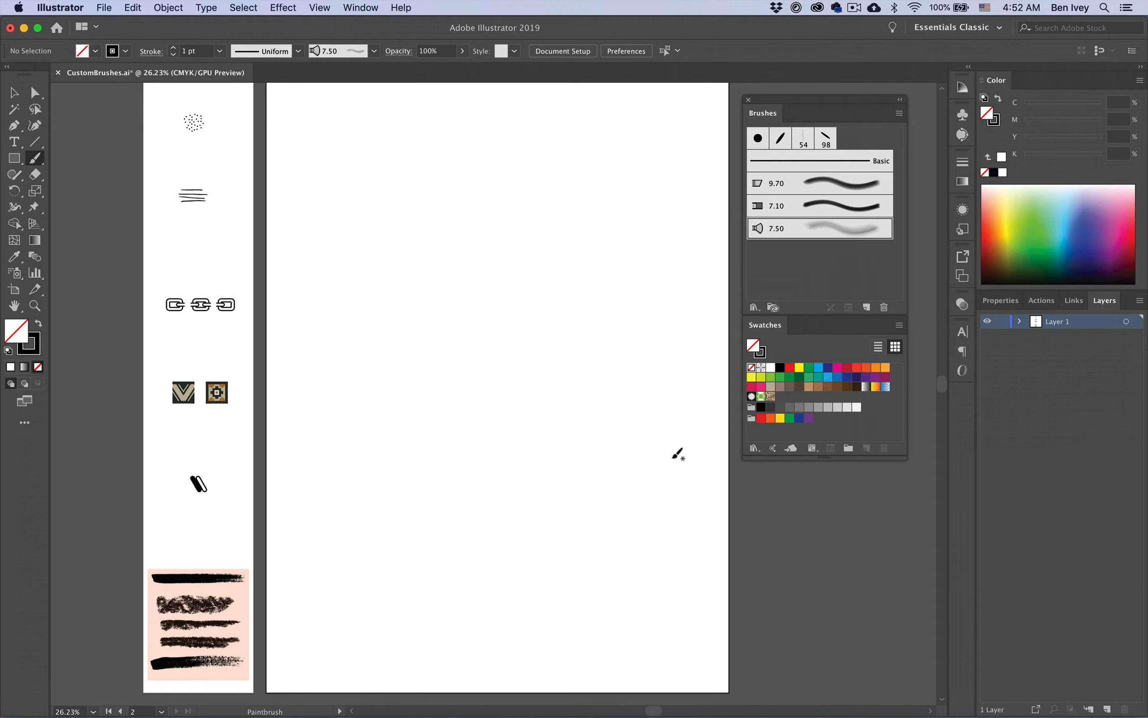
# Step: Paint a cluster of overlapping curved freehand test strokes across the large artboard's upper half with the 7.50 fan brush
pyautogui.moveTo(331, 206)
pyautogui.mouseDown()
pyautogui.moveTo(392, 197)
pyautogui.moveTo(486, 229)
pyautogui.mouseUp()
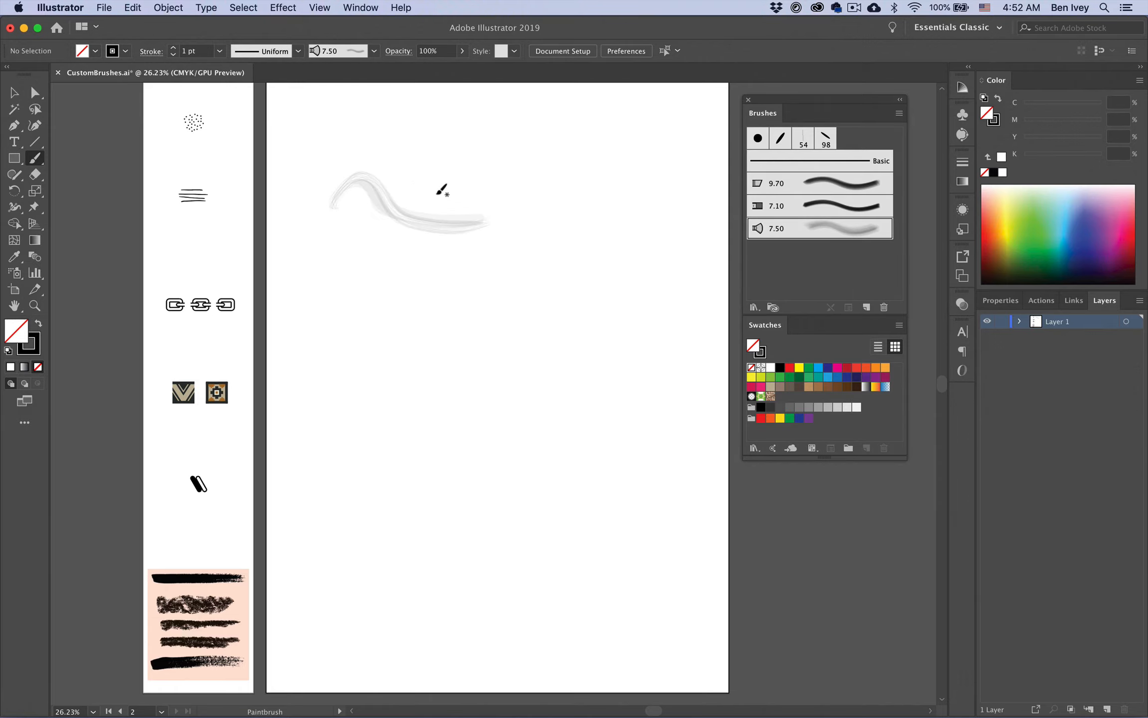
pyautogui.moveTo(390, 154)
pyautogui.mouseDown()
pyautogui.moveTo(424, 195)
pyautogui.moveTo(501, 189)
pyautogui.moveTo(512, 277)
pyautogui.mouseUp()
pyautogui.moveTo(498, 195)
pyautogui.mouseDown()
pyautogui.moveTo(507, 206)
pyautogui.moveTo(459, 301)
pyautogui.mouseUp()
pyautogui.moveTo(501, 152); pyautogui.dragTo(512, 279)
pyautogui.moveTo(541, 170)
pyautogui.mouseDown()
pyautogui.moveTo(559, 250)
pyautogui.moveTo(514, 285)
pyautogui.mouseUp()
pyautogui.moveTo(558, 166)
pyautogui.mouseDown()
pyautogui.moveTo(572, 254)
pyautogui.moveTo(522, 295)
pyautogui.mouseUp()
pyautogui.moveTo(582, 170)
pyautogui.mouseDown()
pyautogui.moveTo(561, 287)
pyautogui.moveTo(543, 252)
pyautogui.mouseUp()
pyautogui.moveTo(528, 184)
pyautogui.mouseDown()
pyautogui.moveTo(536, 323)
pyautogui.moveTo(461, 332)
pyautogui.mouseUp()
pyautogui.moveTo(435, 285); pyautogui.dragTo(520, 345)
pyautogui.moveTo(461, 306)
pyautogui.mouseDown()
pyautogui.moveTo(538, 325)
pyautogui.moveTo(578, 414)
pyautogui.mouseUp()
pyautogui.moveTo(546, 277); pyautogui.dragTo(559, 414)
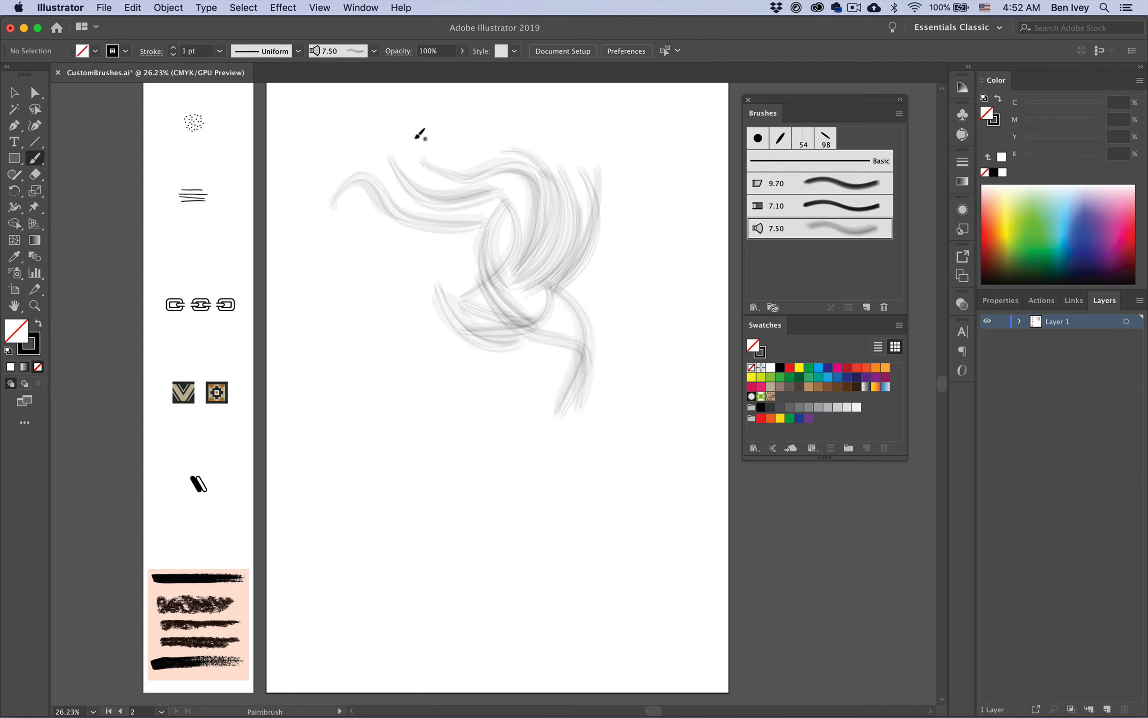
# Step: Select and delete all the fan brush test strokes, and return to the Paintbrush tool
pyautogui.press('v')
pyautogui.moveTo(356, 124); pyautogui.dragTo(668, 418)
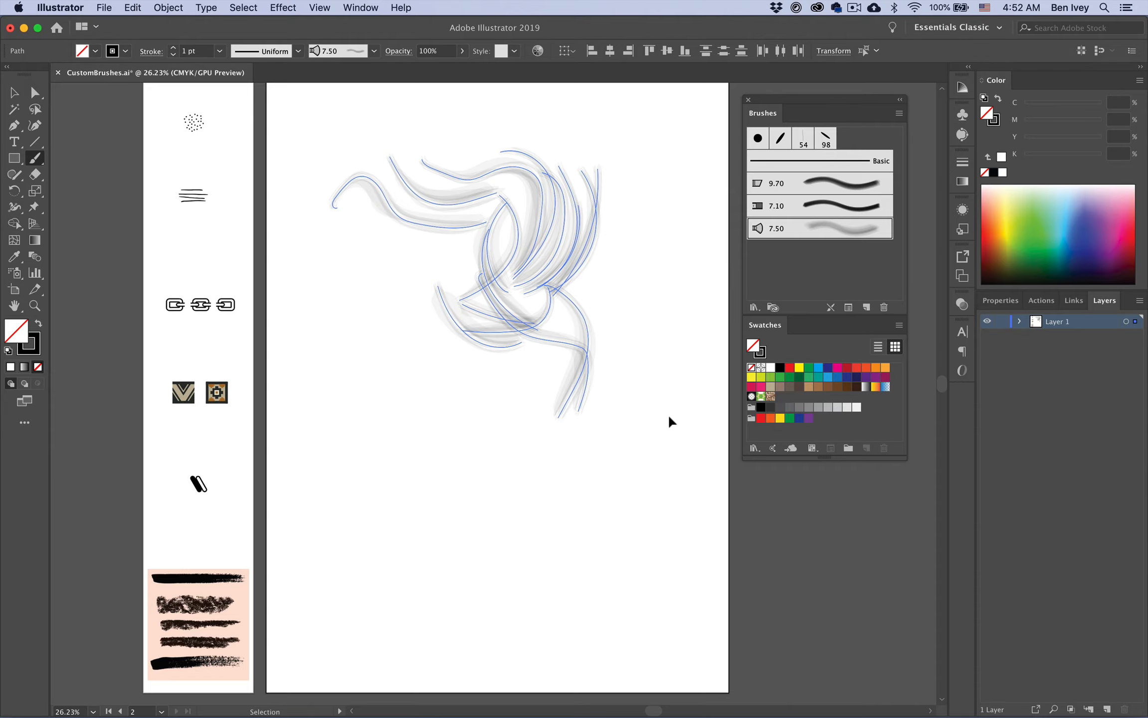
pyautogui.press('Delete')
pyautogui.press('b')
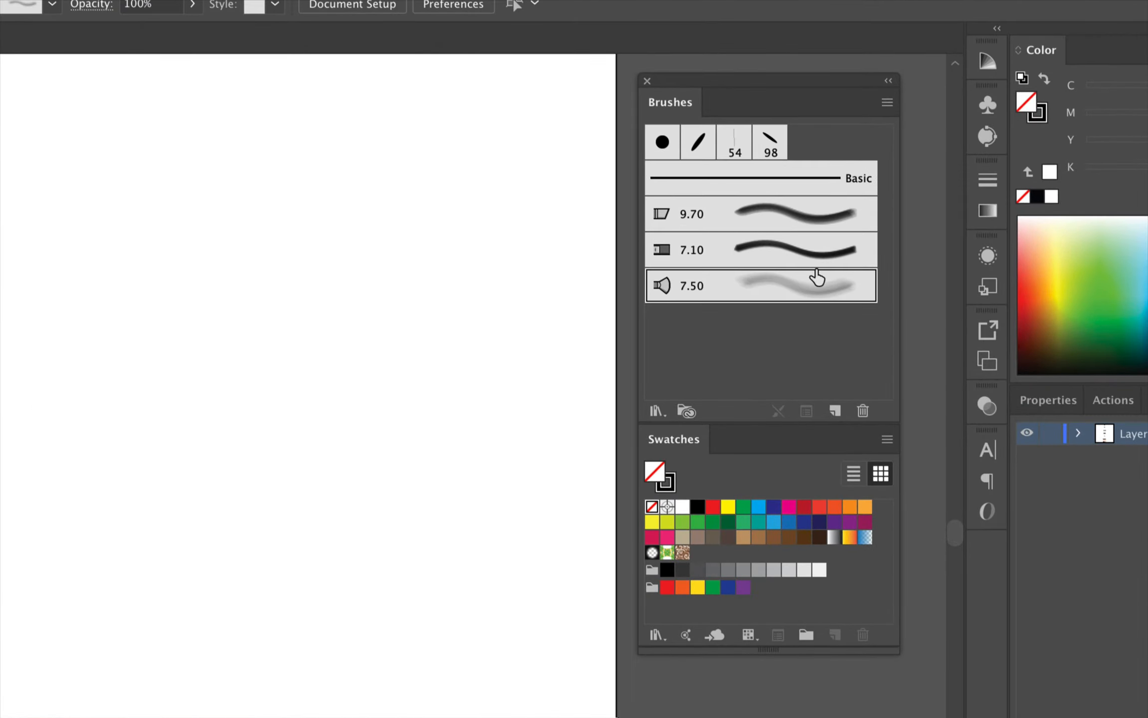
# Step: Rename the 7.50 Round Fan bristle brush as Watercolor
pyautogui.doubleClick(791, 299)
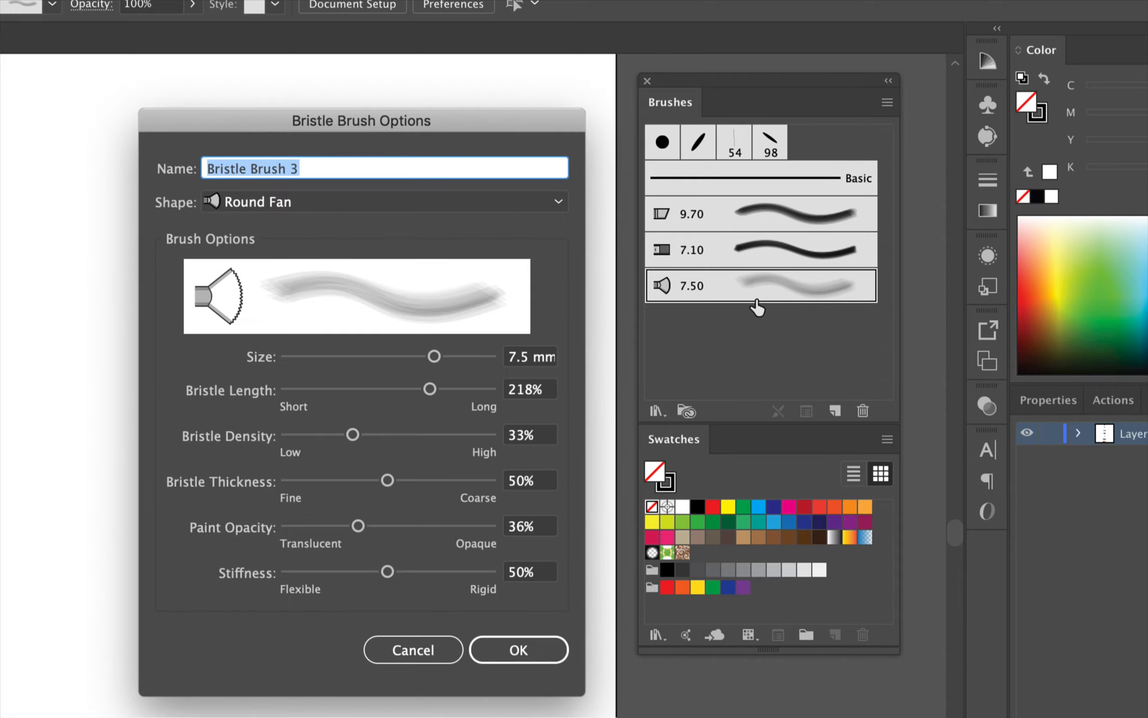
pyautogui.write('Watercolor')
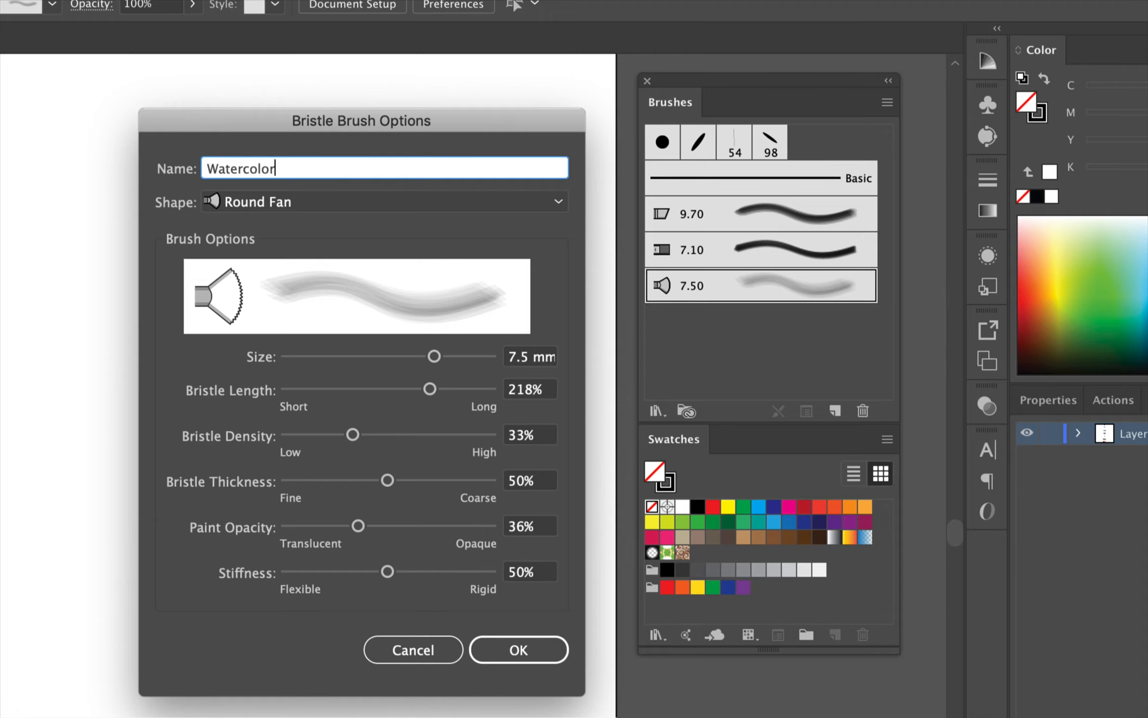
pyautogui.press('Return')
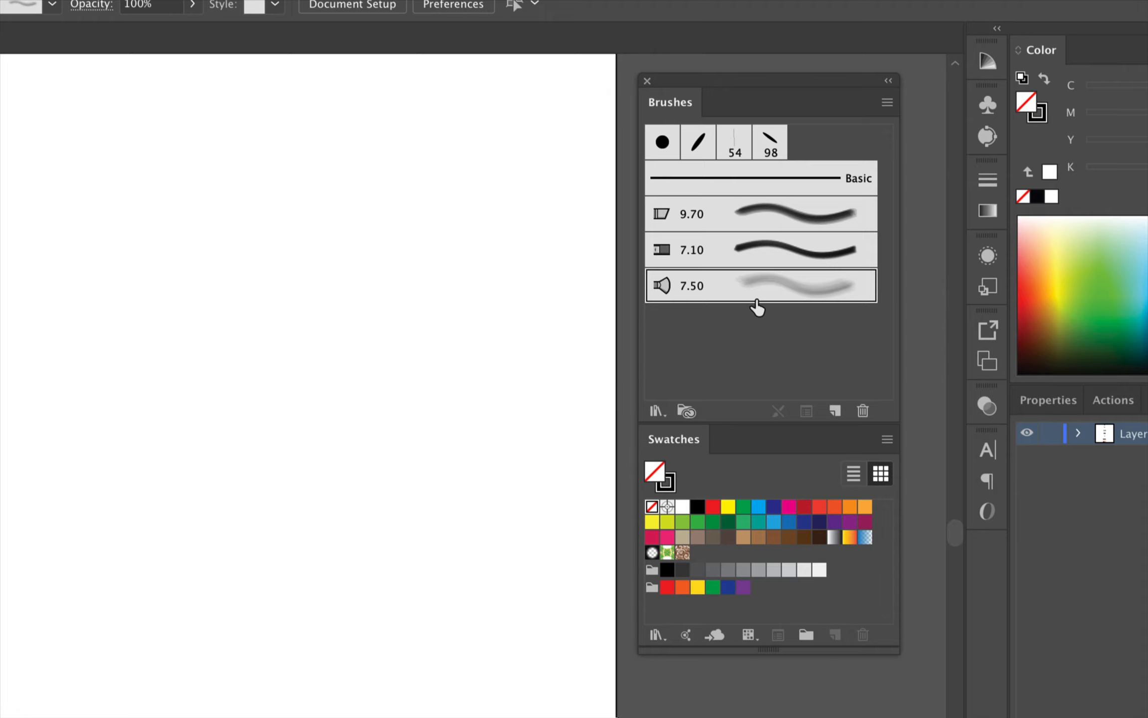
# Step: Rename the 7.10 Flat Blunt bristle brush as Acrylic
pyautogui.click(767, 256)
pyautogui.doubleClick(768, 256)
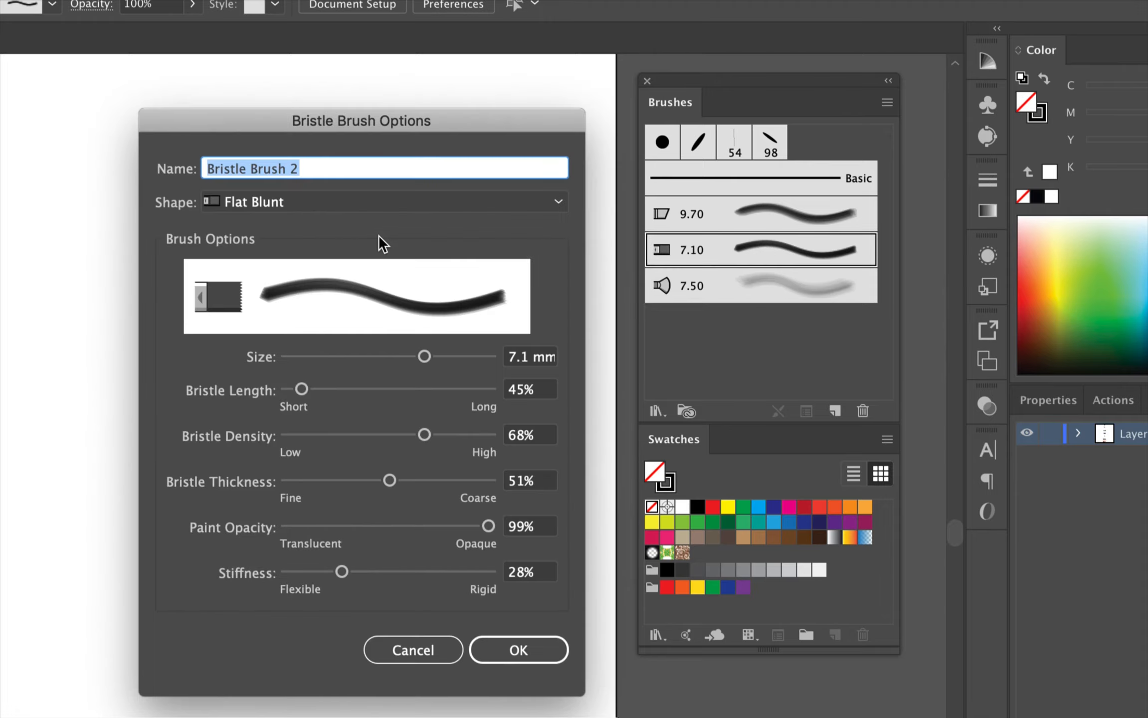
pyautogui.write('Acrylic')
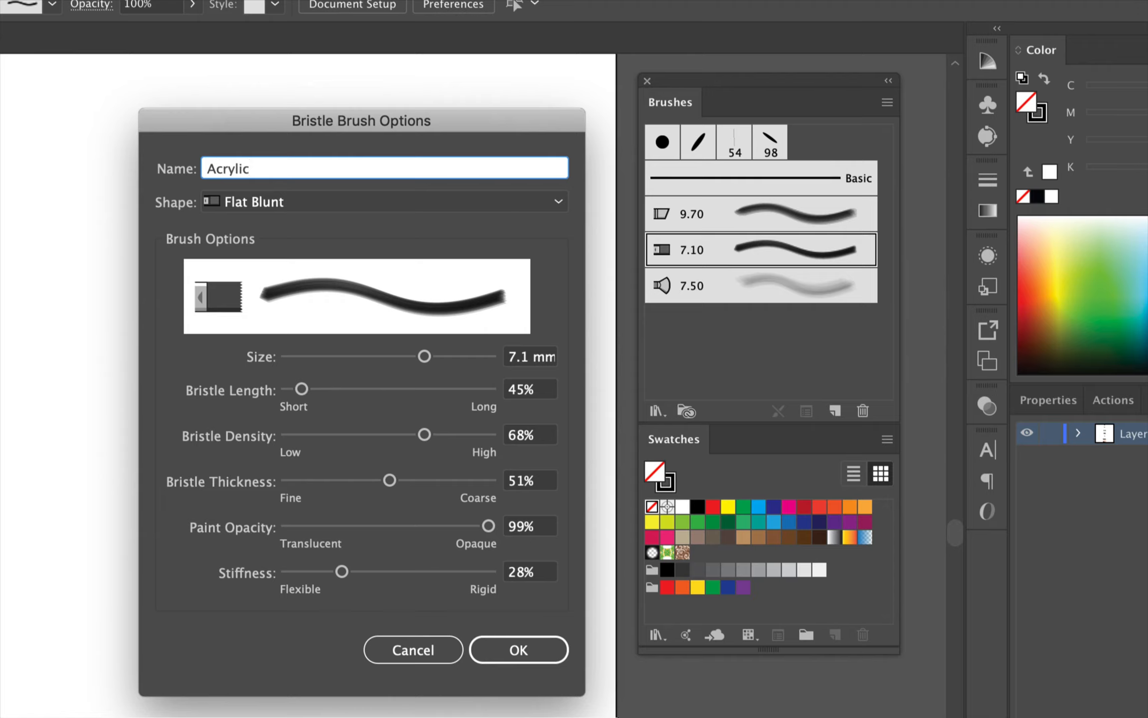
pyautogui.press('Return')
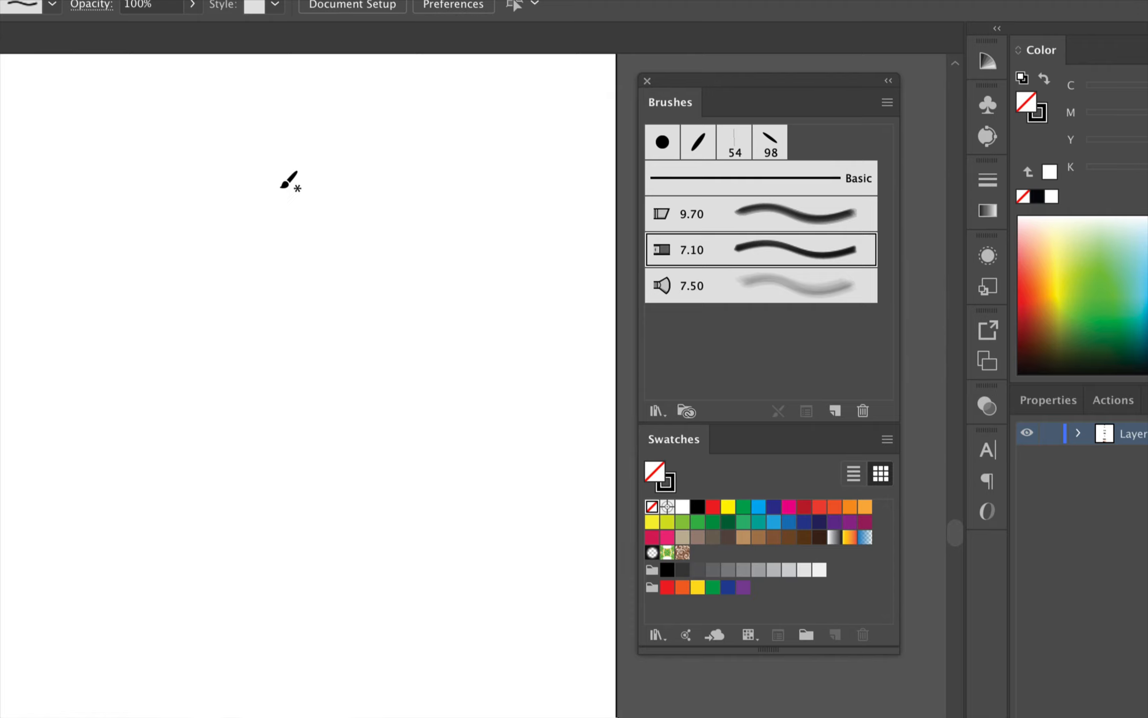
# Step: Rename the 9.70 Round Angle bristle brush with the owner's first name followed by "Test Brush"
pyautogui.doubleClick(774, 223)
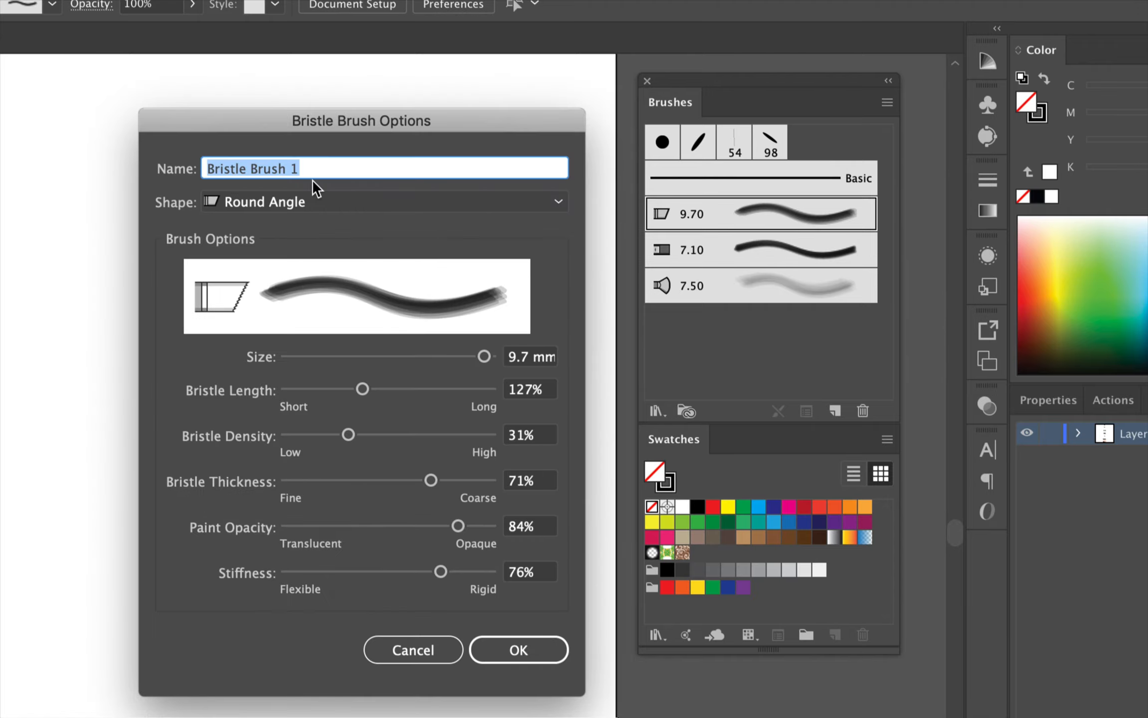
pyautogui.write('Ben')
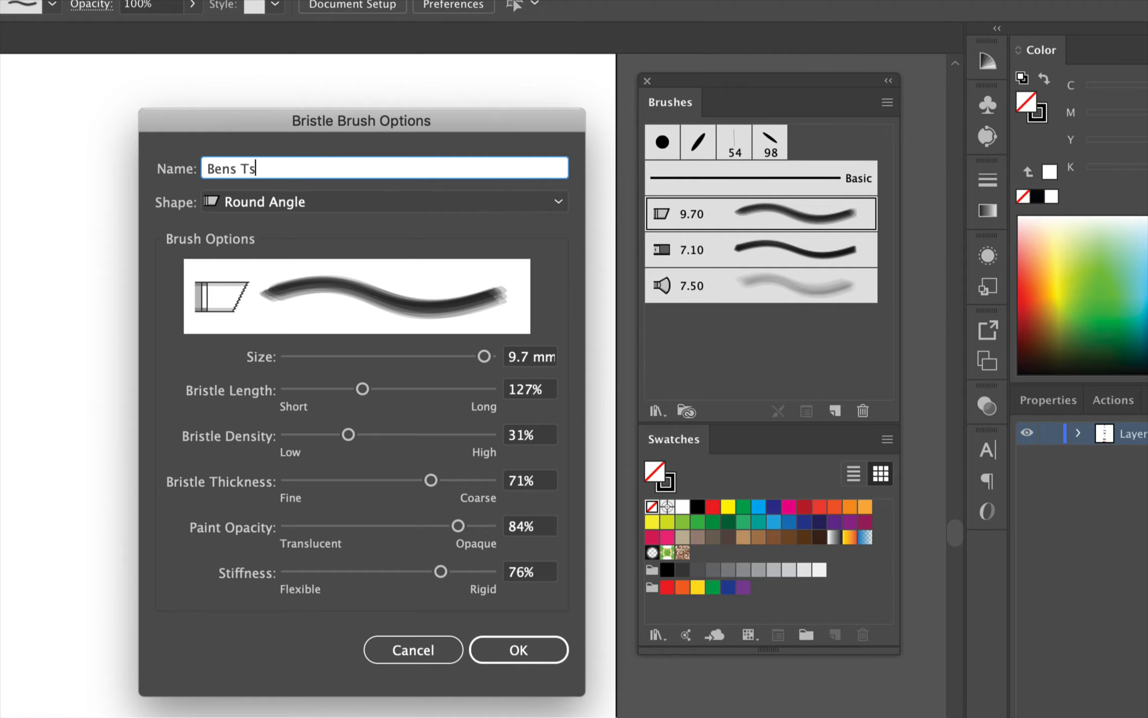
pyautogui.write('s Tes')
pyautogui.press('BackSpace')
pyautogui.write('est Brush')
pyautogui.press('Return')
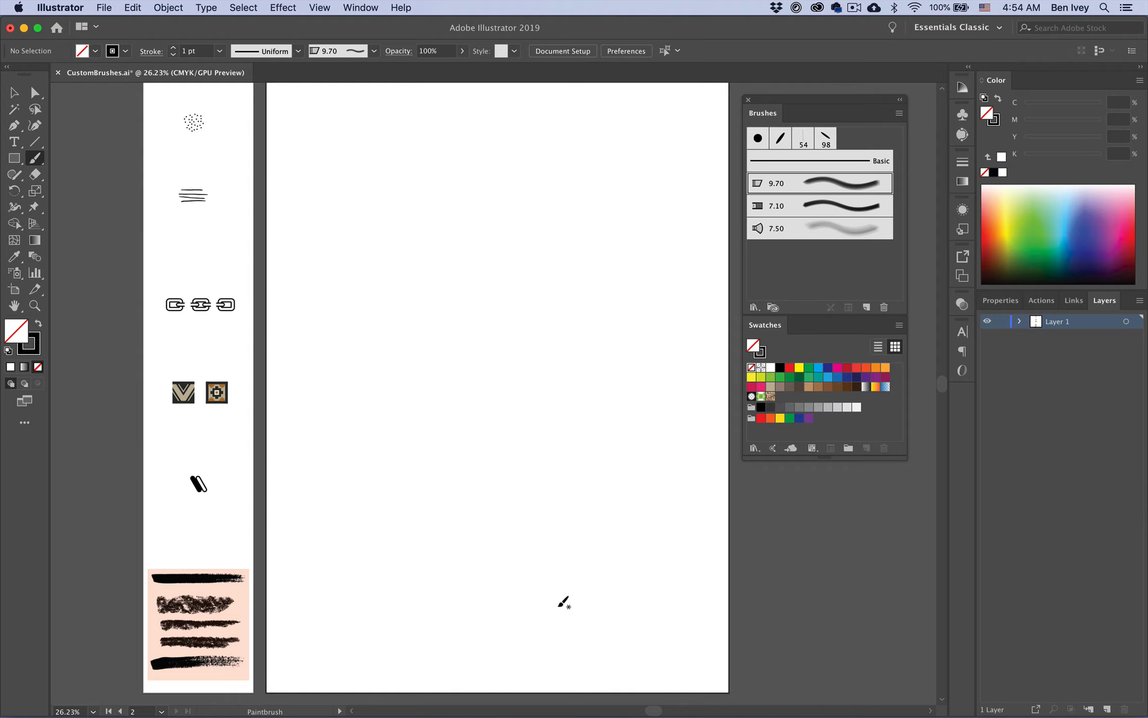
# Step: Select the group of stippled dots on the narrow artboard and start a new scatter brush from it
pyautogui.scroll(5, 361, 240)
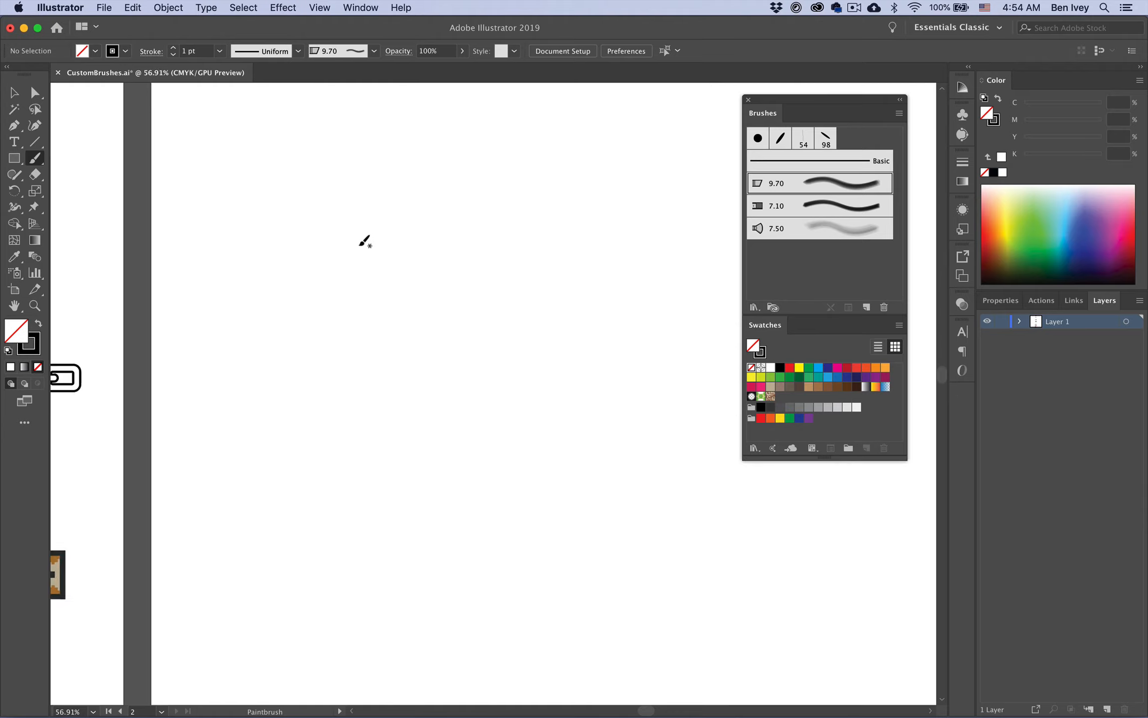
pyautogui.scroll(5, 364, 241)
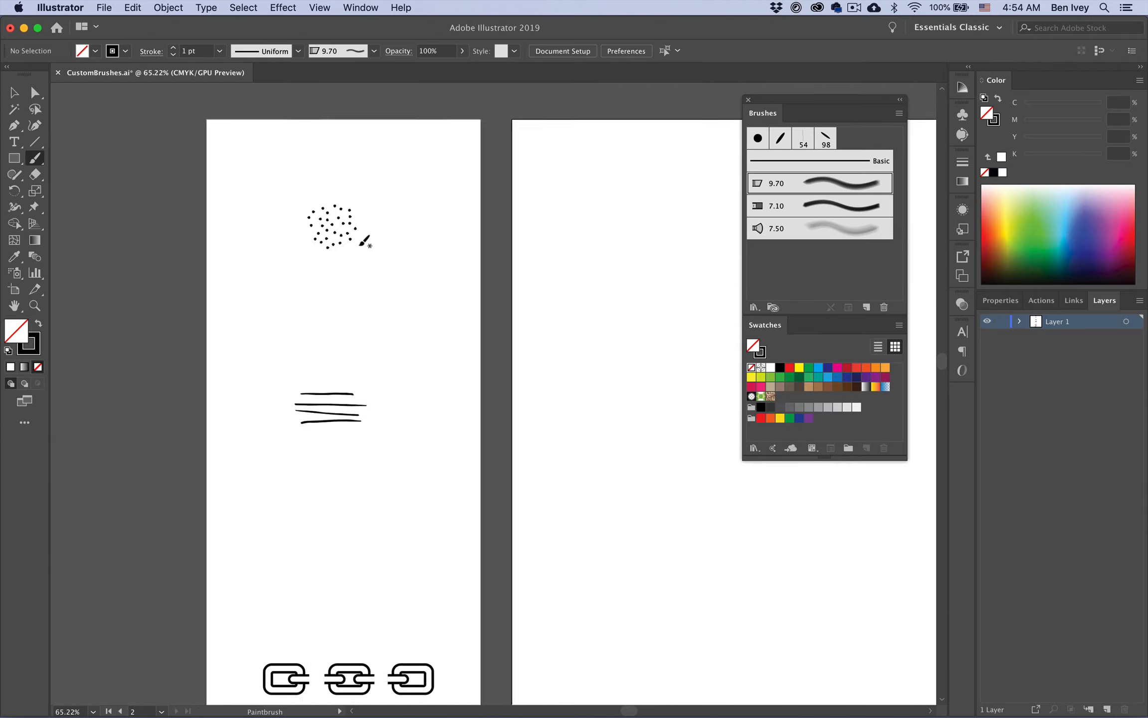
pyautogui.scroll(1, 361, 244)
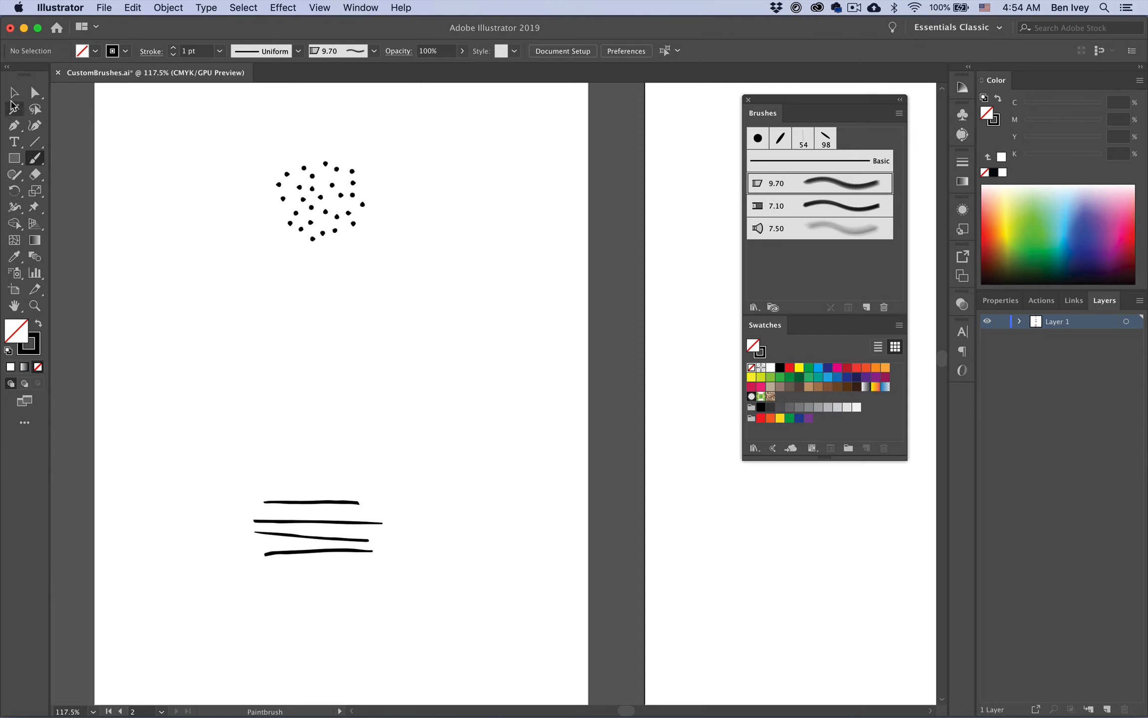
pyautogui.press('v')
pyautogui.click(17, 94)
pyautogui.moveTo(240, 143); pyautogui.dragTo(358, 295)
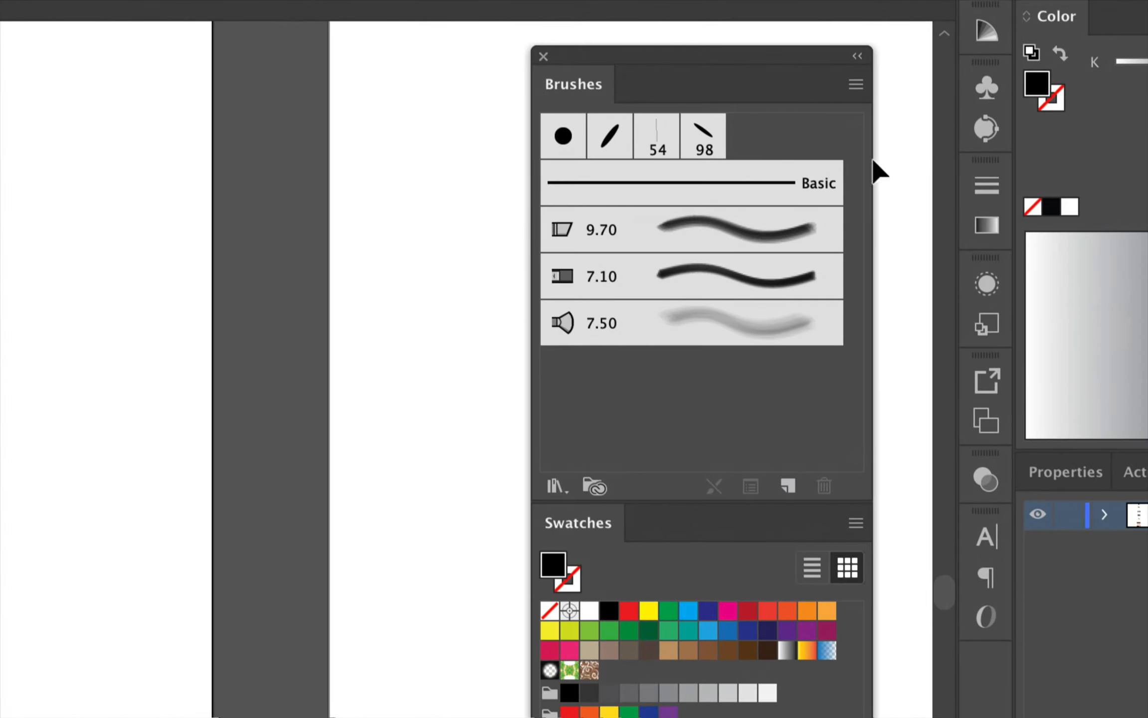
pyautogui.click(776, 488)
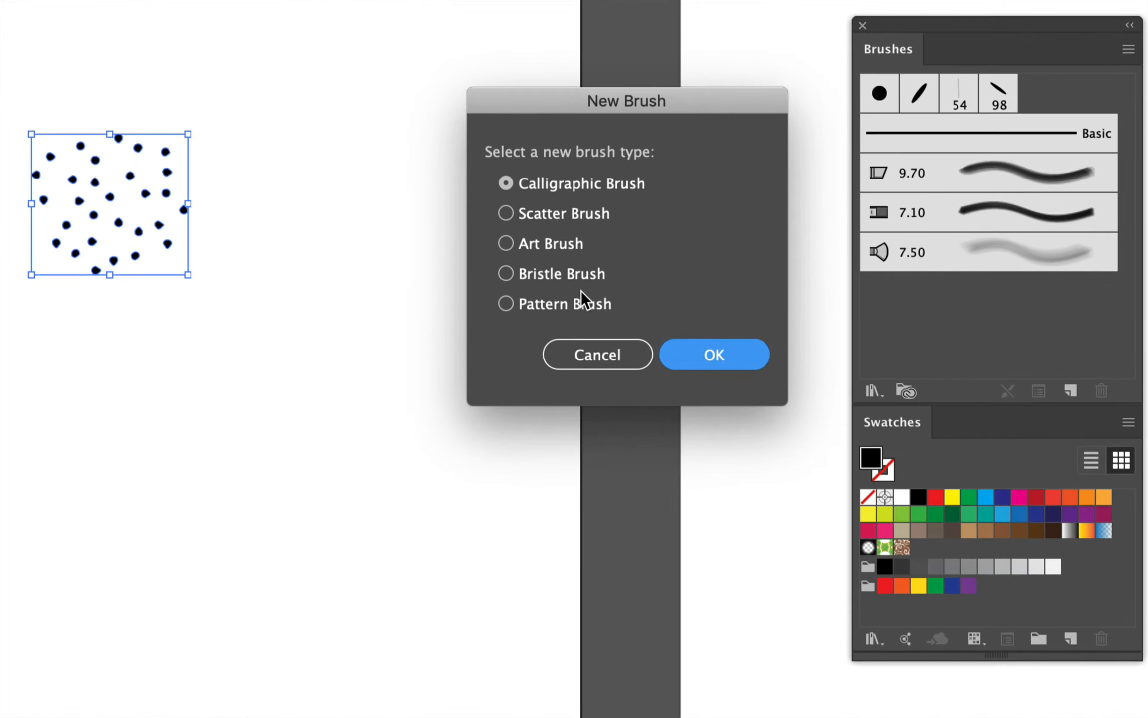
pyautogui.click(528, 214)
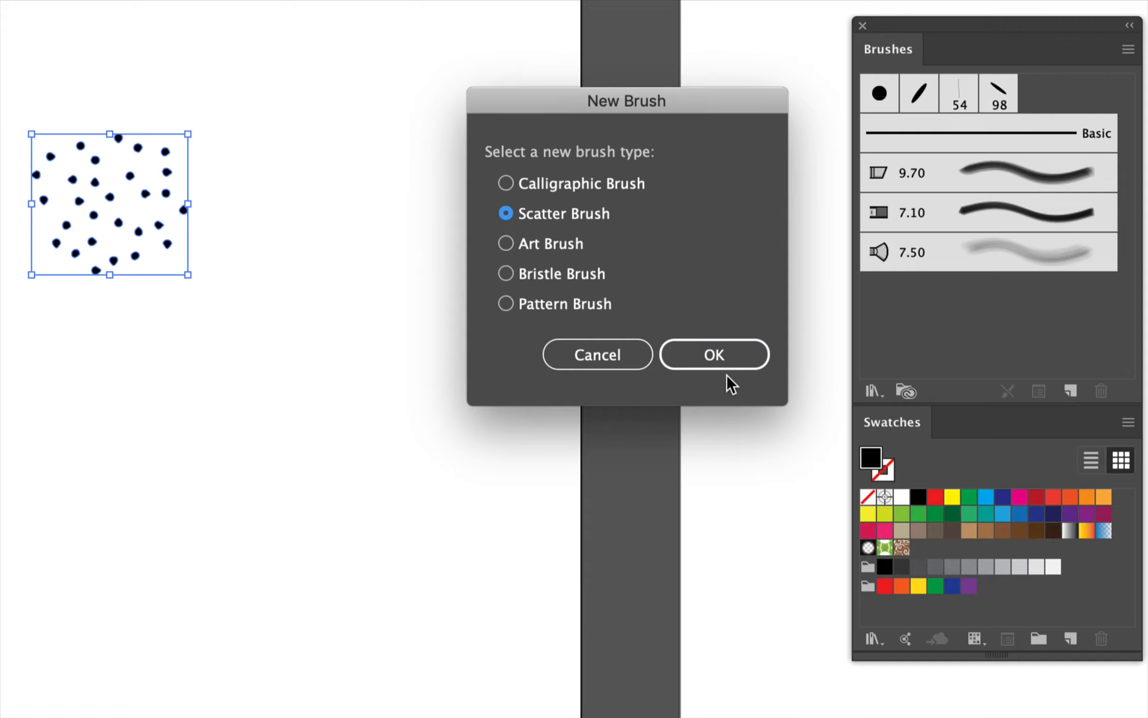
pyautogui.click(722, 361)
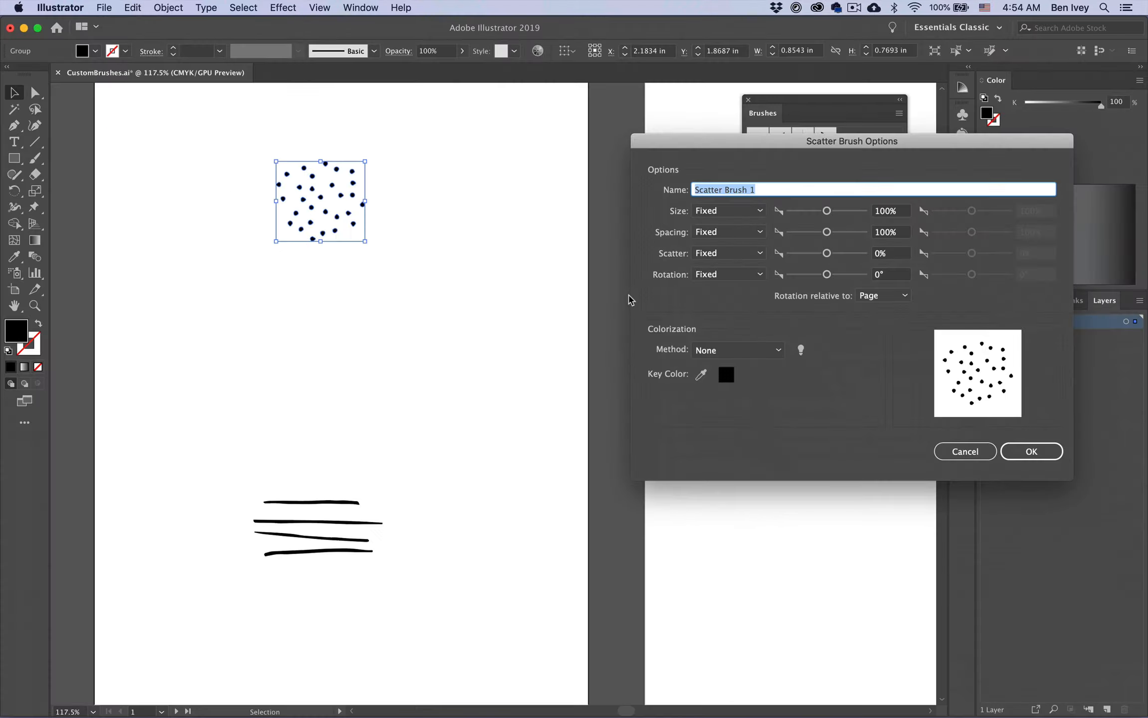
# Step: Name the scatter brush Stipple Brush and create it with its default Fixed settings
pyautogui.moveTo(846, 148); pyautogui.dragTo(647, 132)
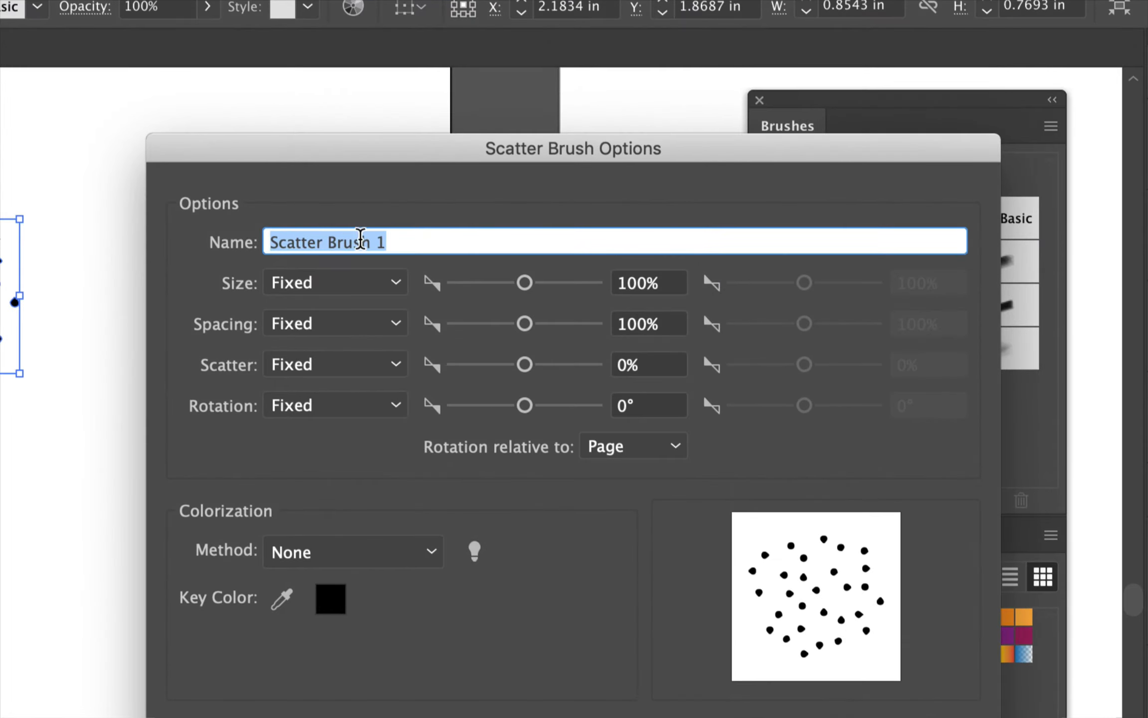
pyautogui.write('Stipple Bru')
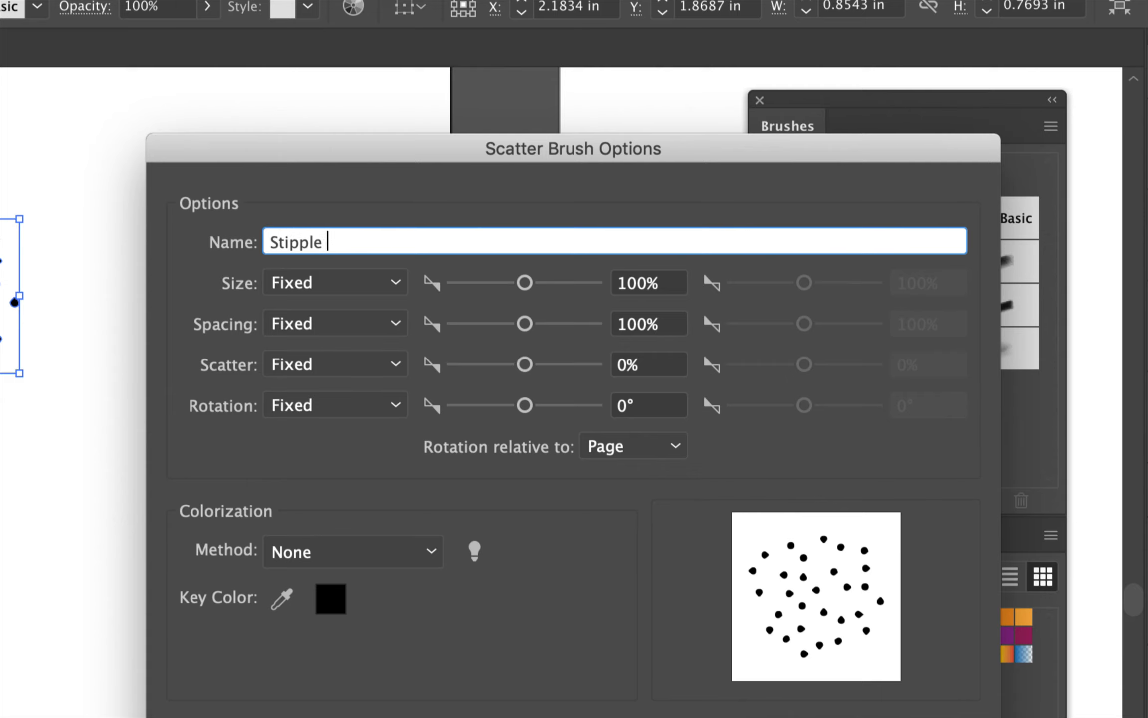
pyautogui.write('sh')
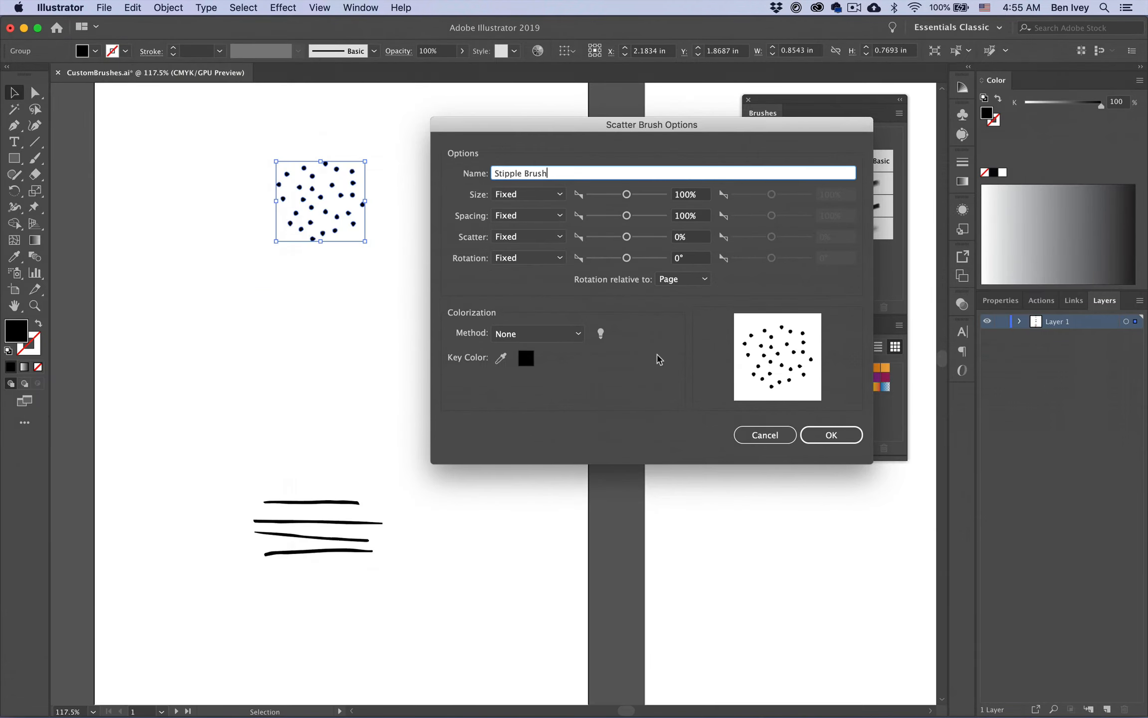
pyautogui.click(838, 434)
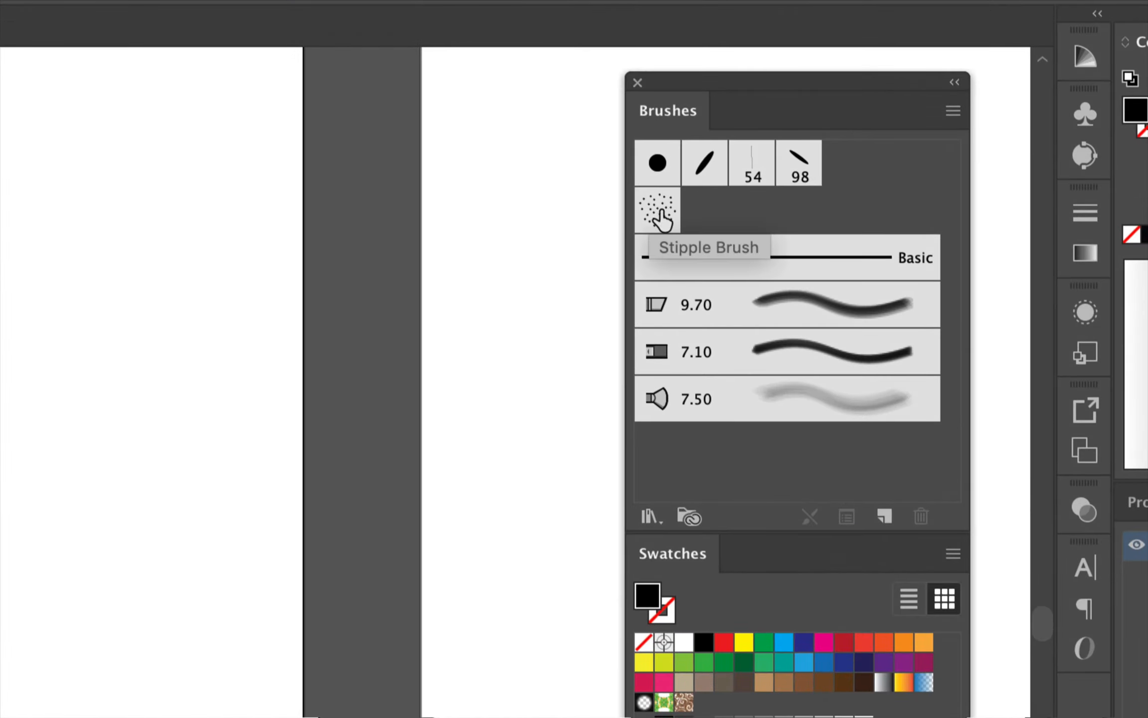
# Step: Paint a long wavy test stroke with the Stipple Brush across the blank wide artboard
pyautogui.hscroll(10, 639, 266)
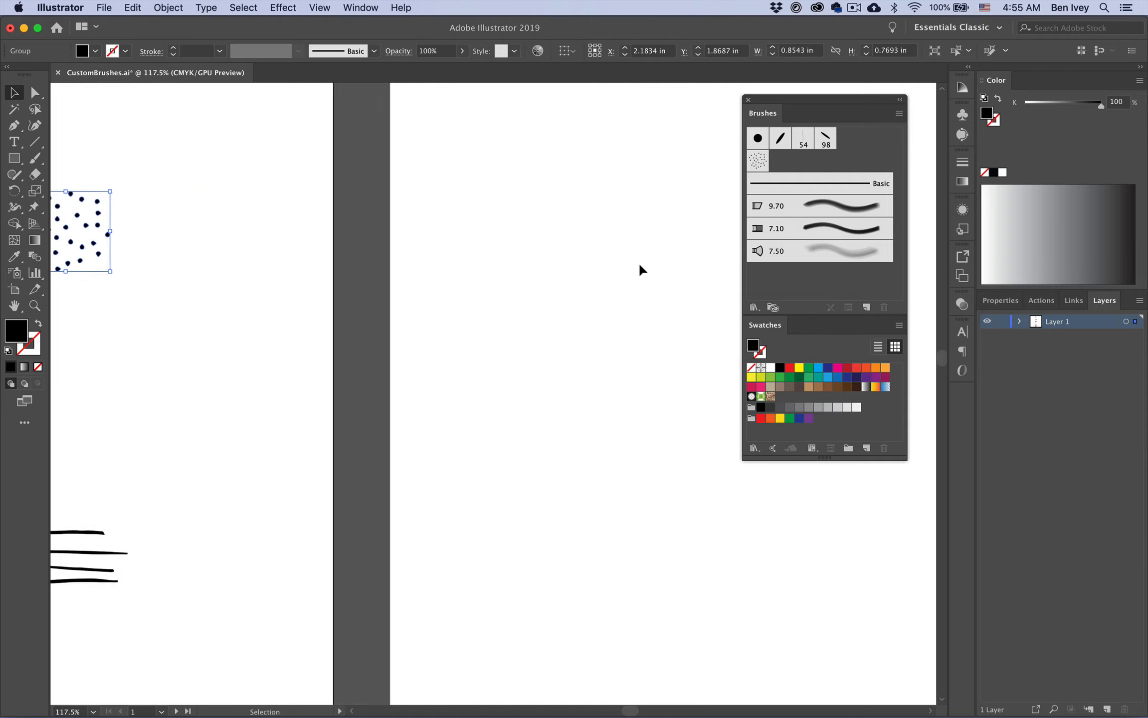
pyautogui.scroll(1, 640, 265)
pyautogui.scroll(-3, 640, 265)
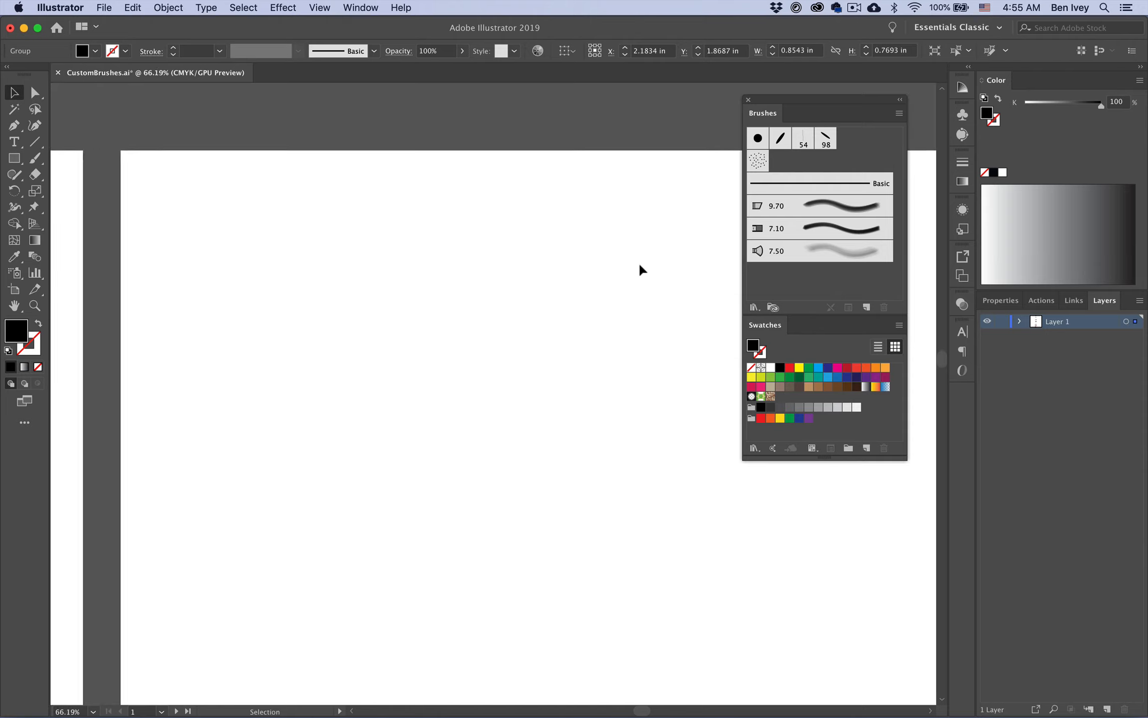
pyautogui.press('b')
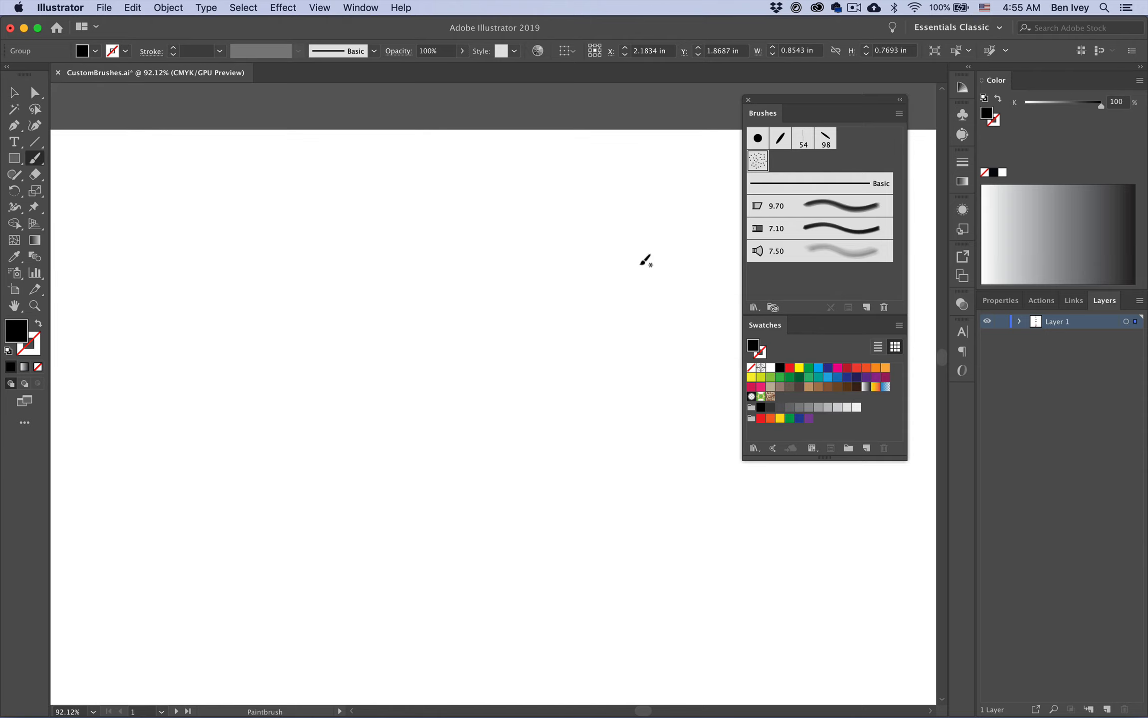
pyautogui.moveTo(110, 307)
pyautogui.mouseDown()
pyautogui.moveTo(192, 229)
pyautogui.moveTo(311, 294)
pyautogui.mouseUp()
pyautogui.moveTo(647, 313); pyautogui.dragTo(656, 302)
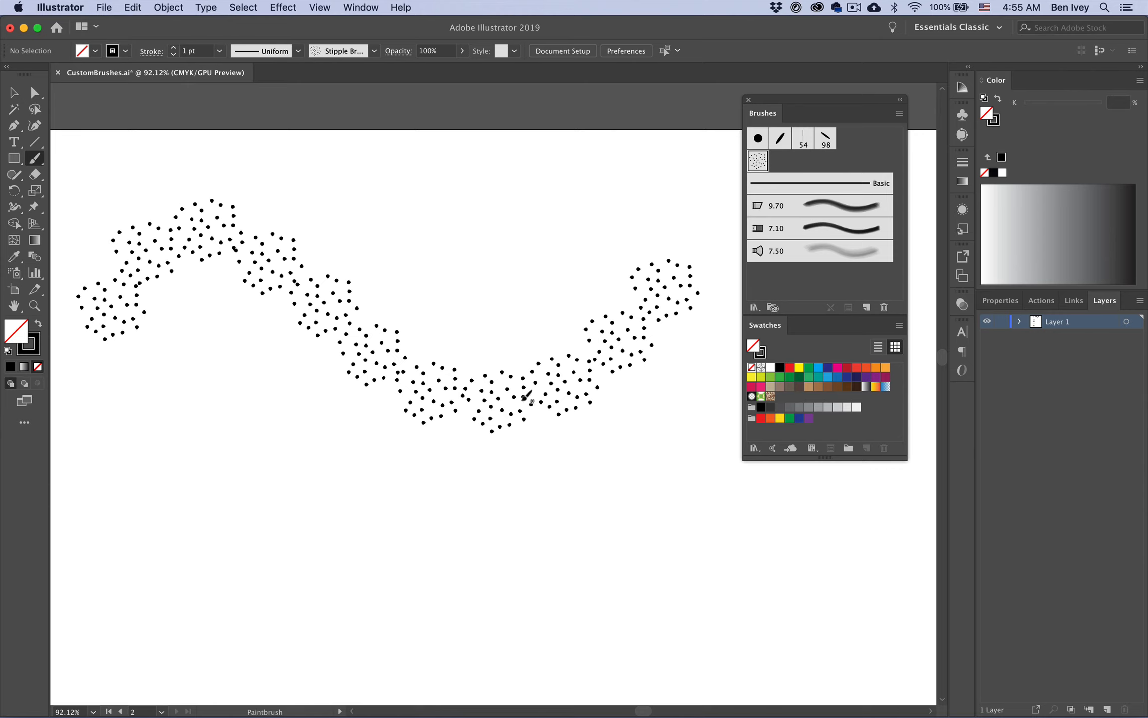
# Step: Select the wavy stroke, open the Stipple Brush options with preview on, and set the fixed spacing to 67%
pyautogui.press('super+a')
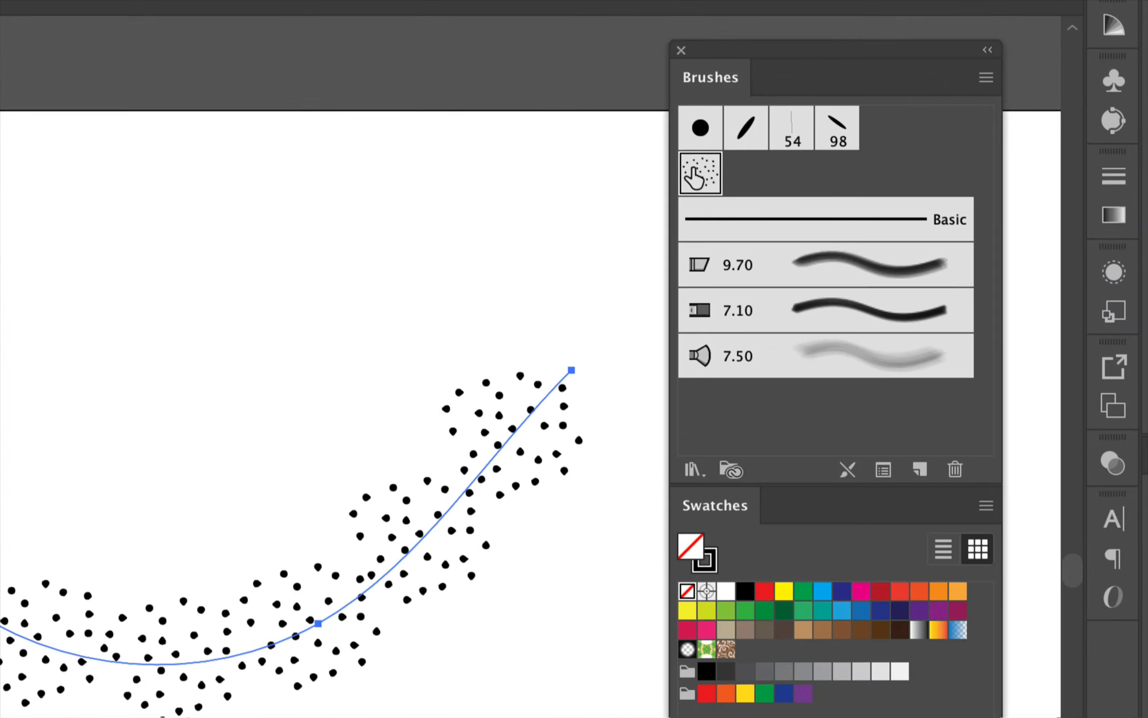
pyautogui.doubleClick(698, 174)
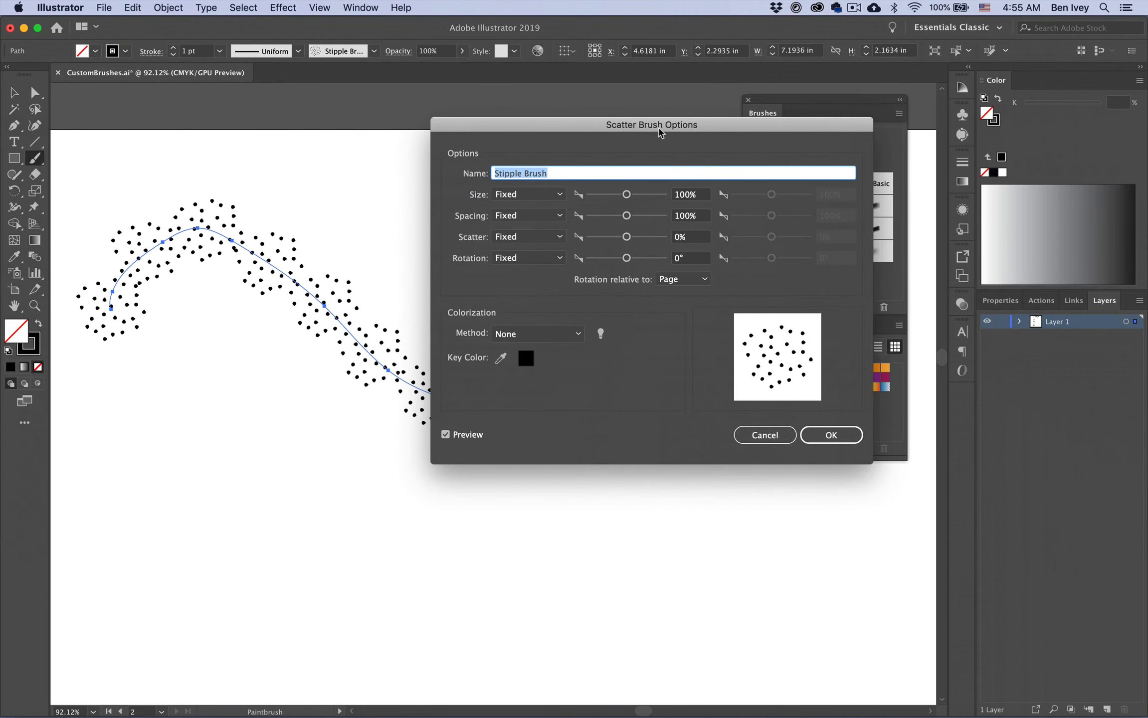
pyautogui.moveTo(659, 132)
pyautogui.mouseDown()
pyautogui.moveTo(704, 146)
pyautogui.moveTo(815, 147)
pyautogui.mouseUp()
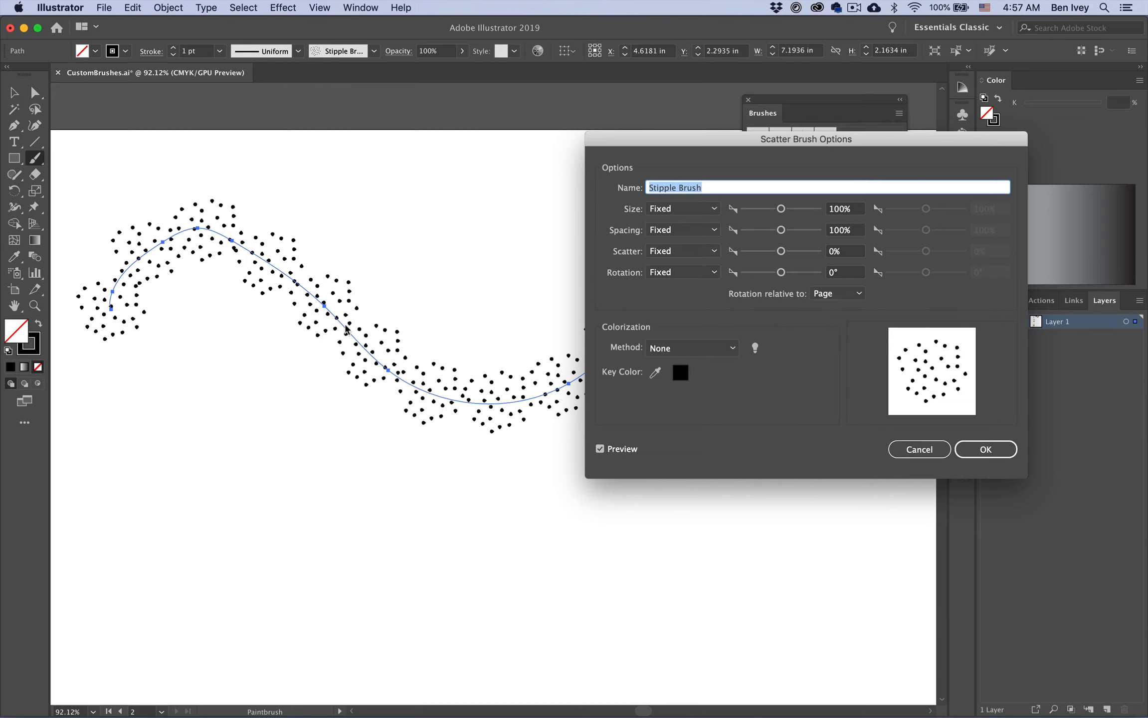
pyautogui.moveTo(618, 143); pyautogui.dragTo(720, 137)
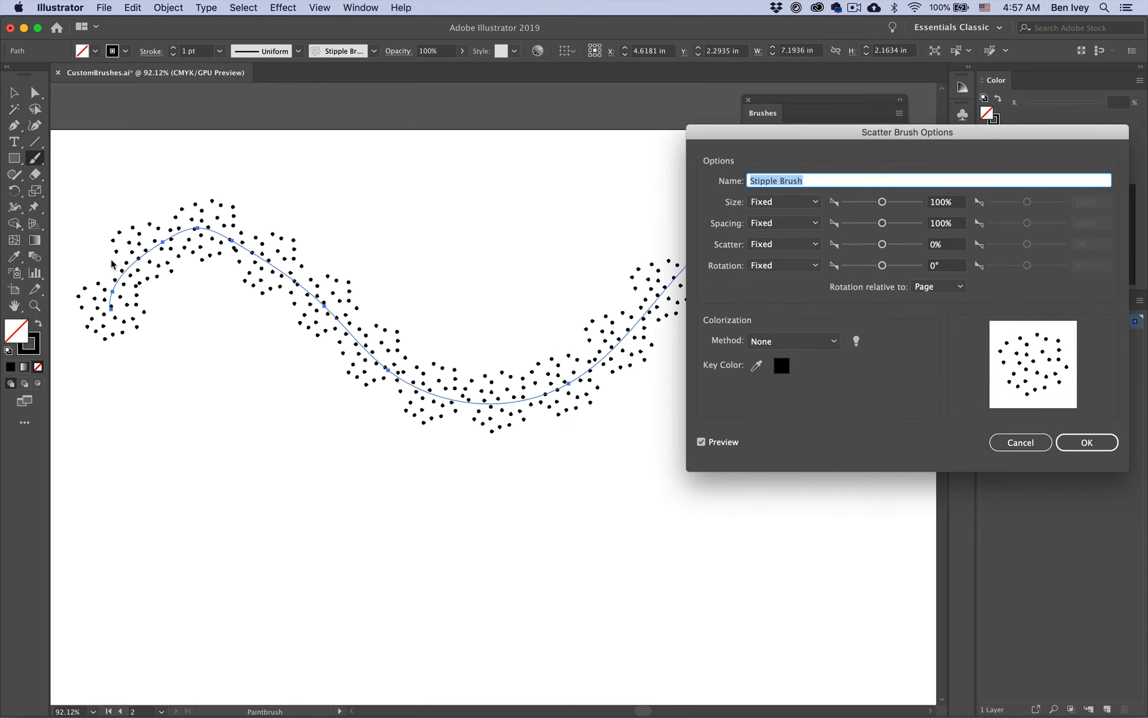
pyautogui.moveTo(737, 130); pyautogui.dragTo(527, 138)
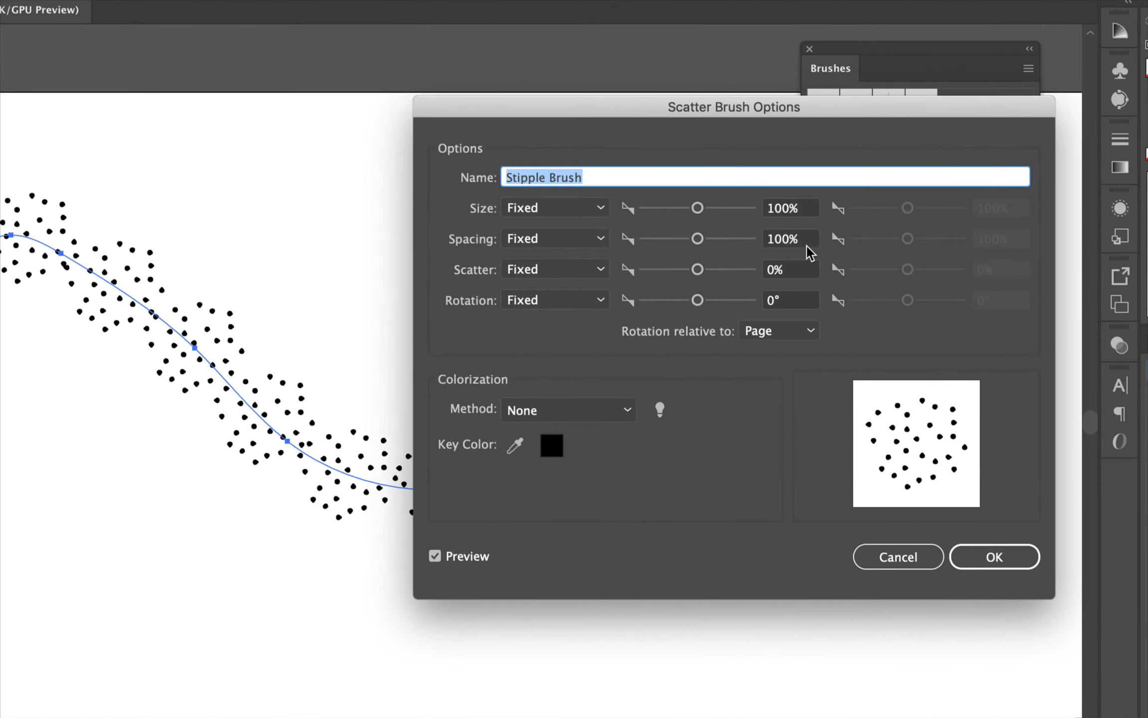
pyautogui.click(698, 240)
pyautogui.moveTo(697, 241)
pyautogui.mouseDown()
pyautogui.moveTo(677, 241)
pyautogui.moveTo(718, 244)
pyautogui.moveTo(685, 247)
pyautogui.mouseUp()
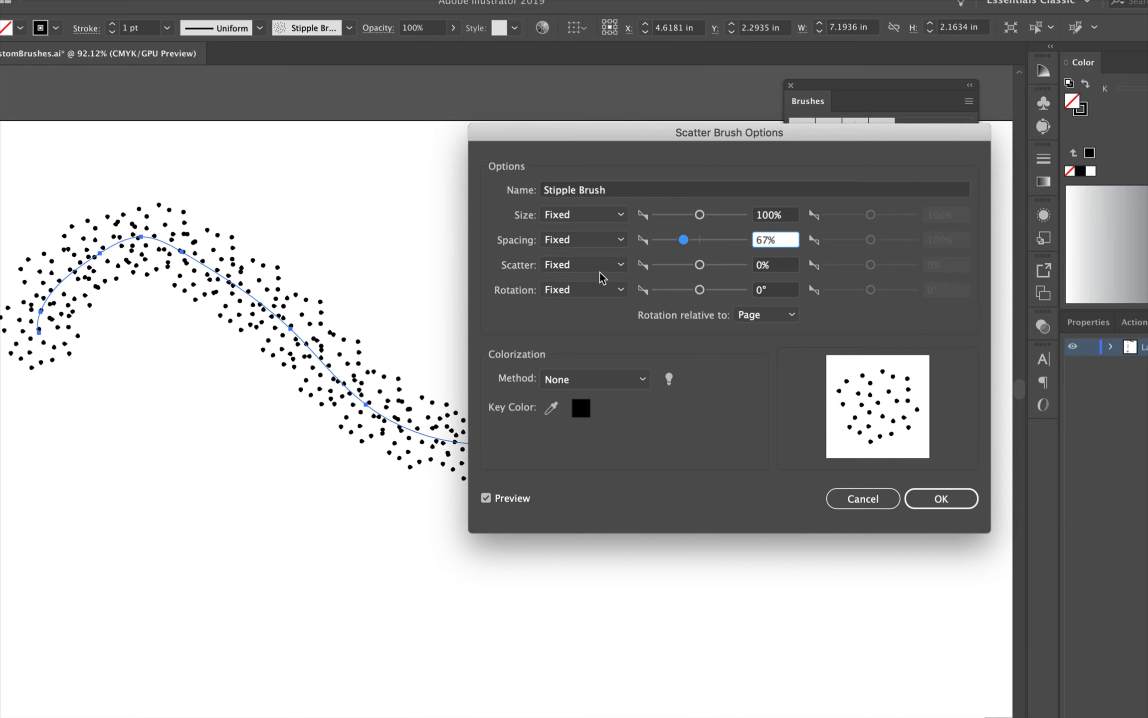
# Step: Set the brush's scatter to Random with a range from -22% to 20%
pyautogui.moveTo(699, 265); pyautogui.dragTo(694, 269)
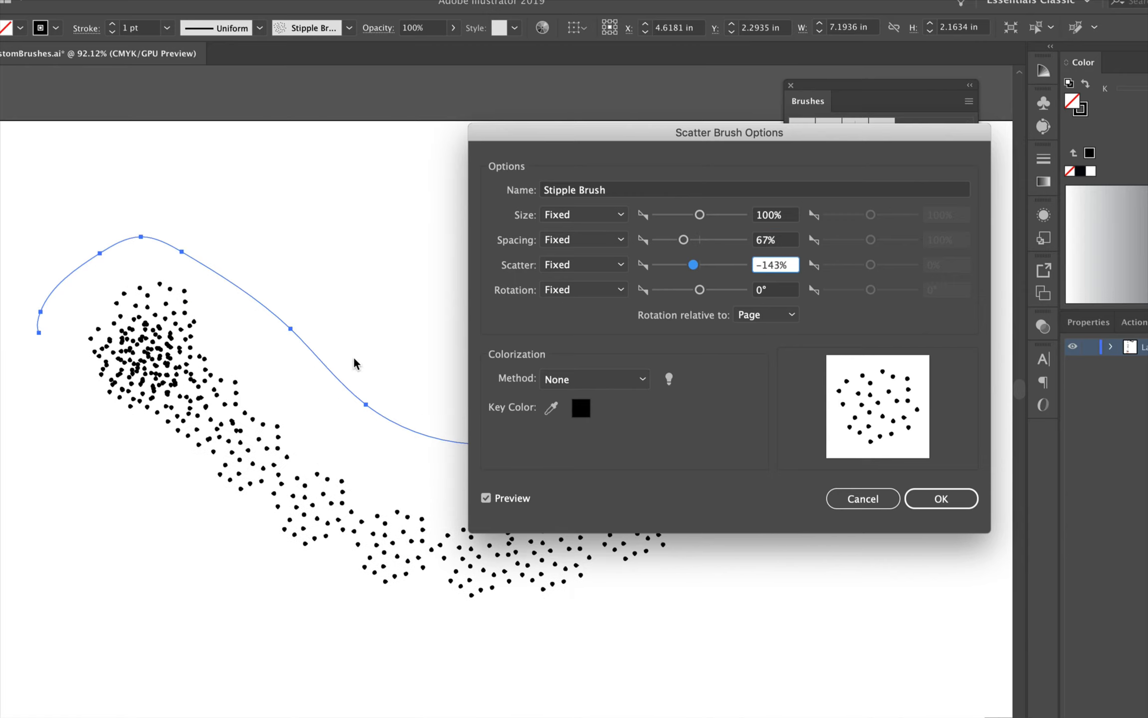
pyautogui.moveTo(692, 273); pyautogui.dragTo(702, 271)
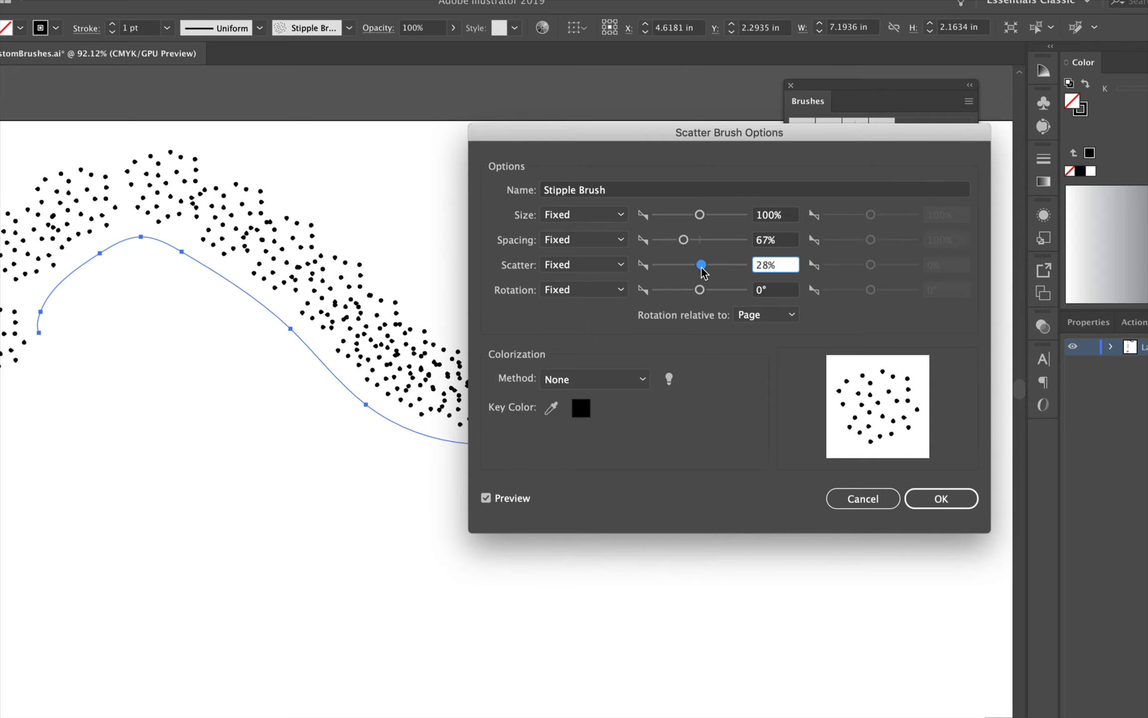
pyautogui.click(601, 266)
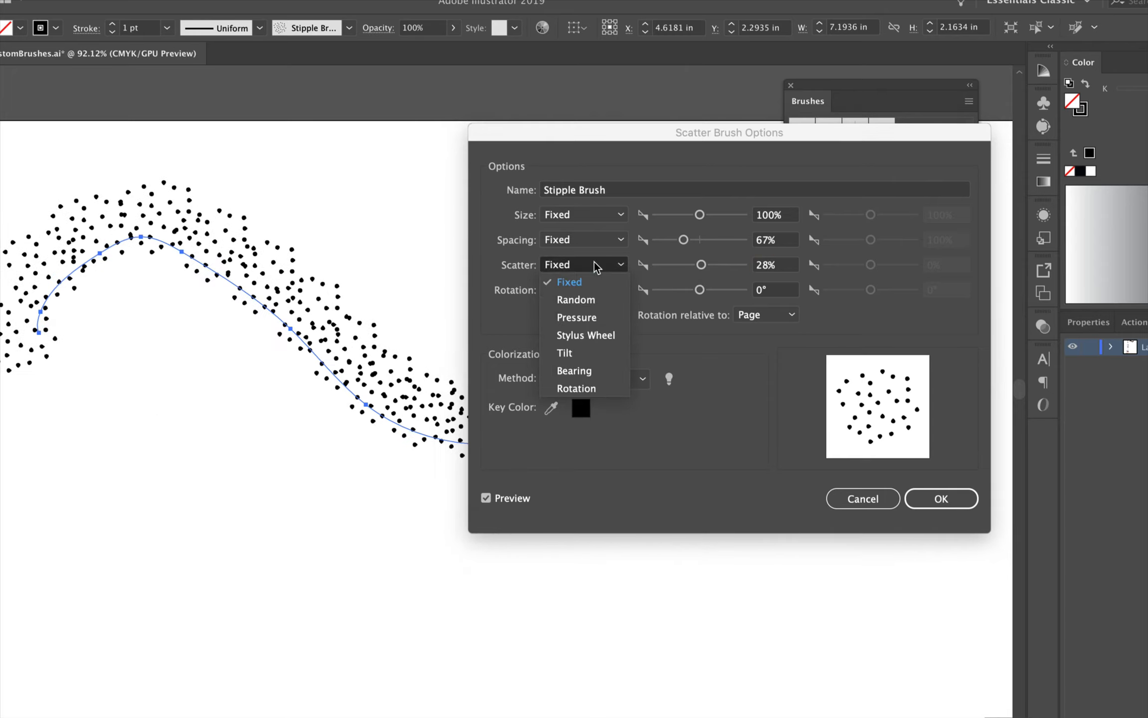
pyautogui.click(587, 302)
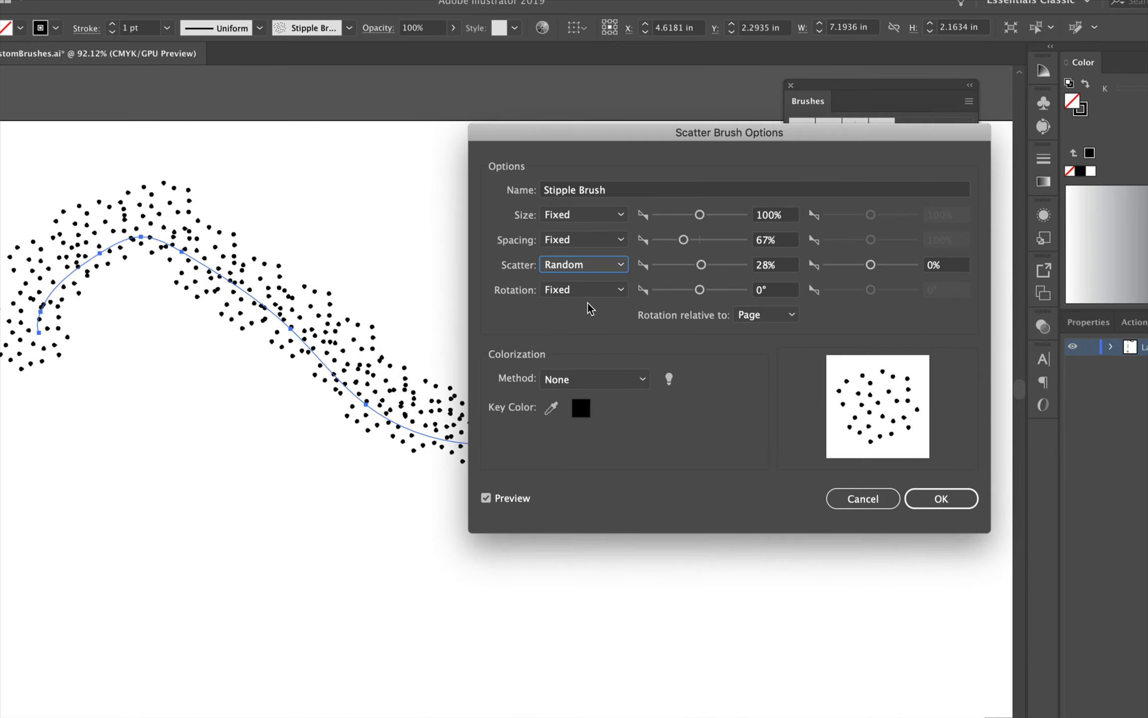
pyautogui.moveTo(701, 265); pyautogui.dragTo(697, 269)
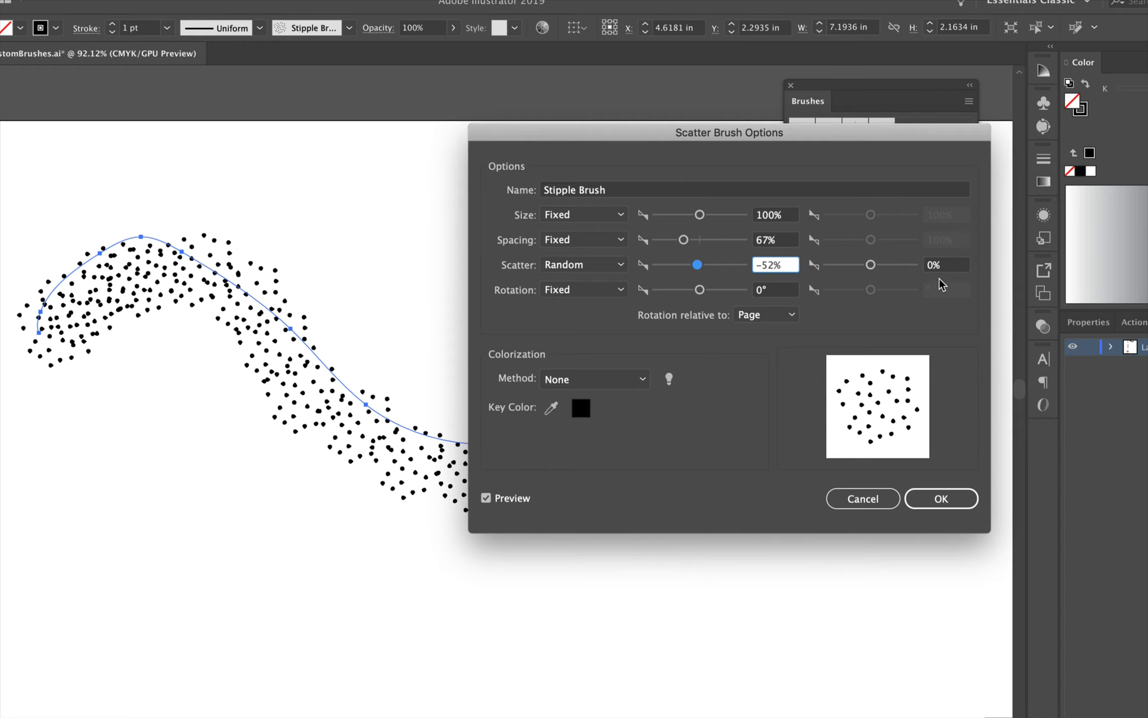
pyautogui.moveTo(871, 265); pyautogui.dragTo(874, 270)
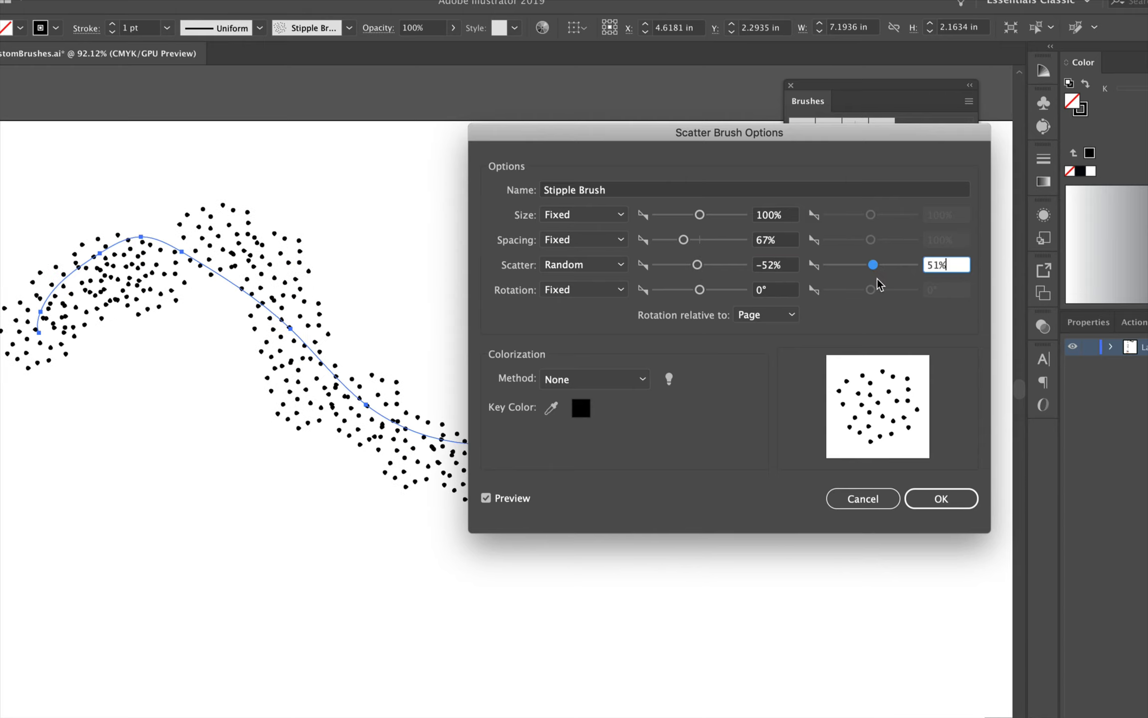
pyautogui.moveTo(696, 268); pyautogui.dragTo(697, 268)
pyautogui.click(874, 268)
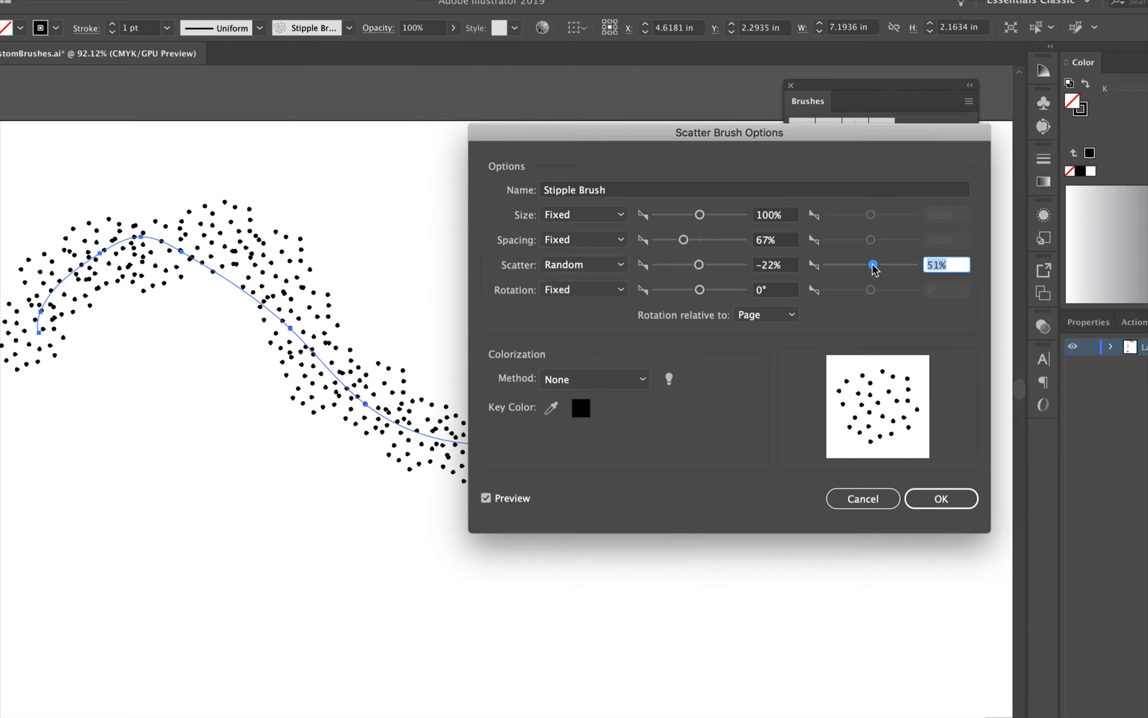
pyautogui.write('20')
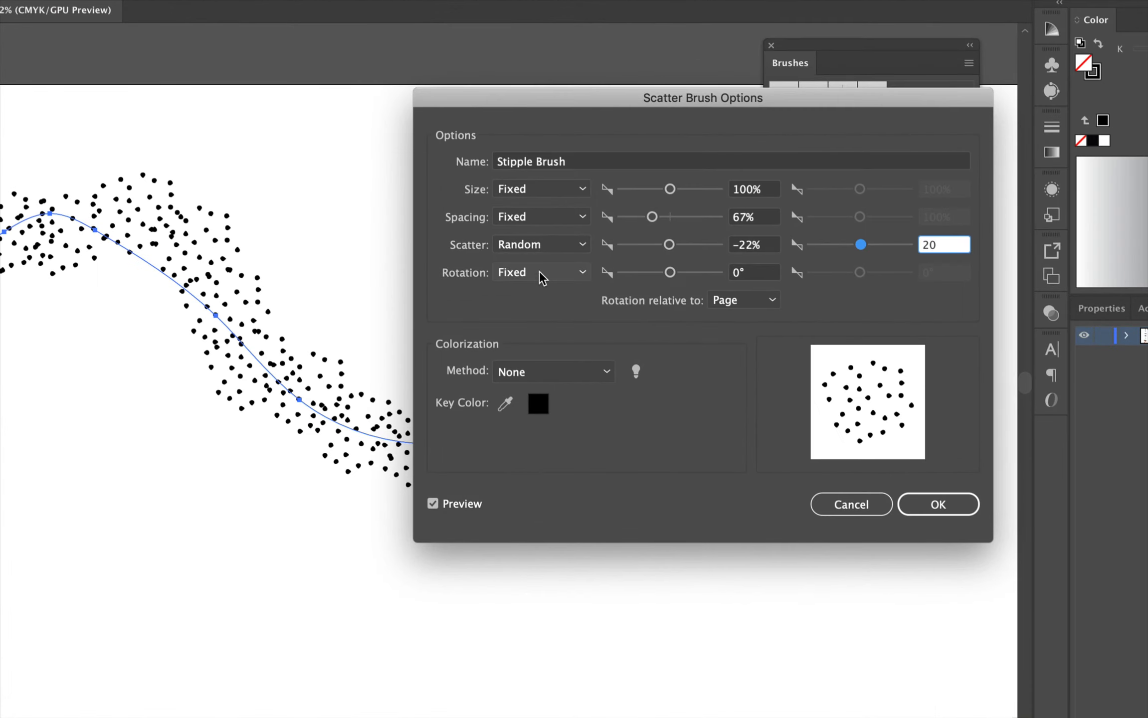
# Step: Set the brush's rotation to Random with values of 180° and -180°, relative to the page
pyautogui.click(572, 272)
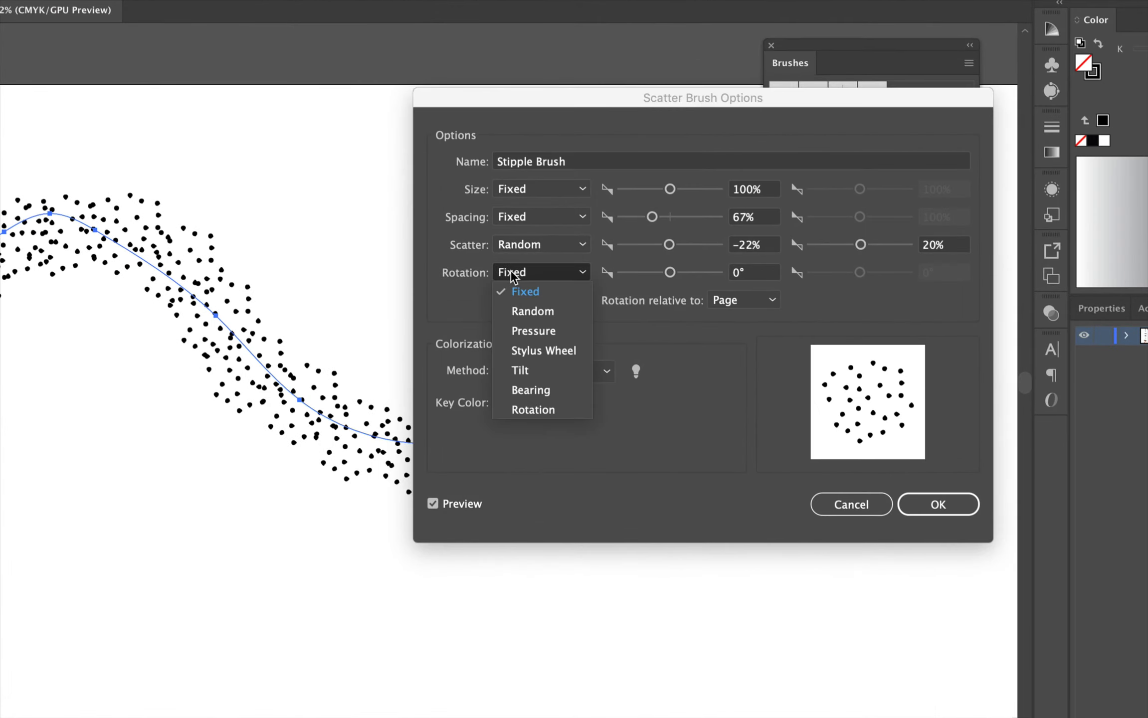
pyautogui.click(523, 311)
pyautogui.moveTo(670, 272); pyautogui.dragTo(698, 275)
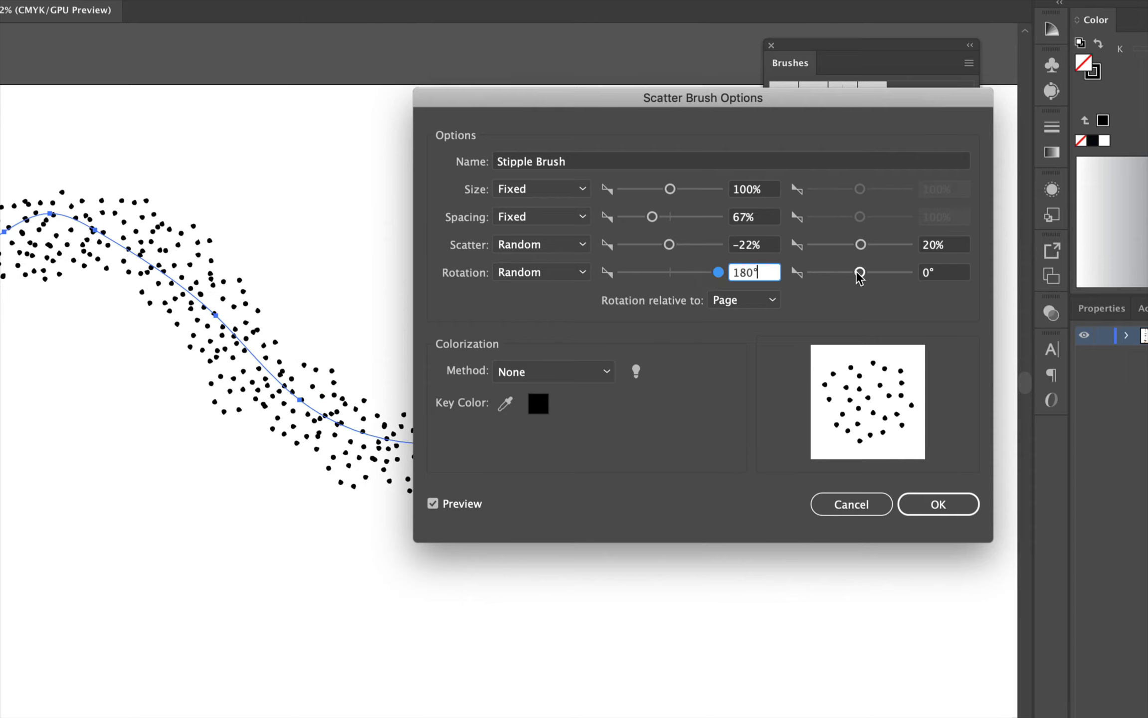
pyautogui.moveTo(858, 272); pyautogui.dragTo(793, 279)
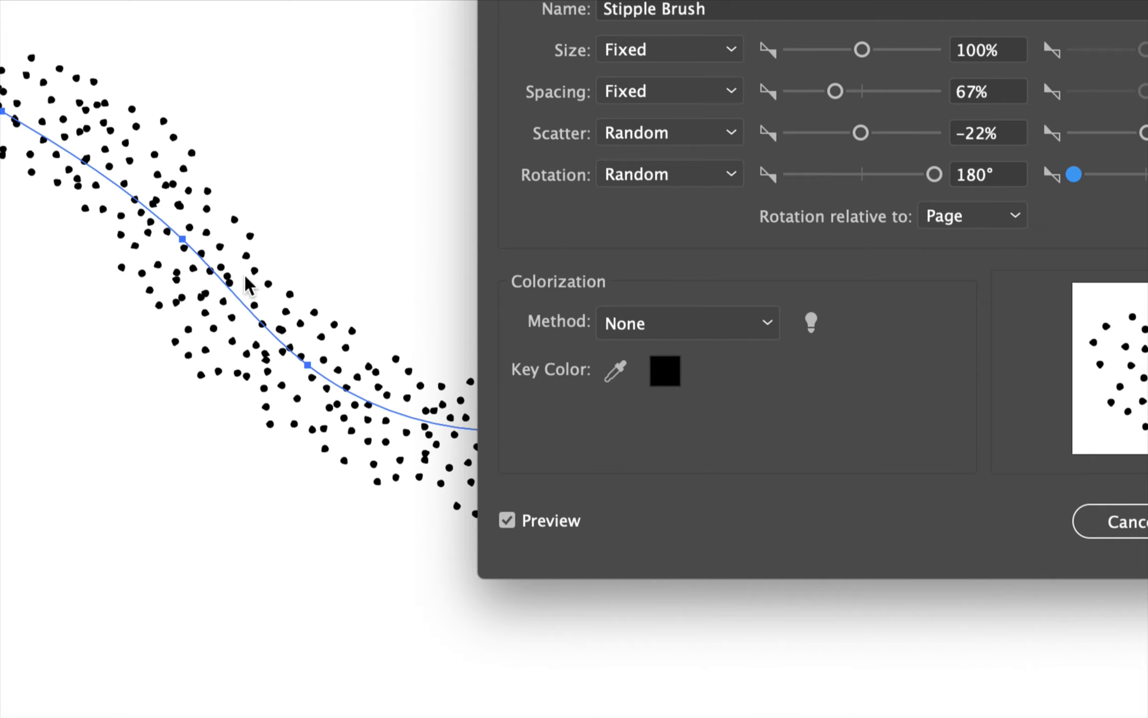
# Step: Set the brush's colorization method to Tints and apply the changed options to the existing strokes
pyautogui.click(718, 336)
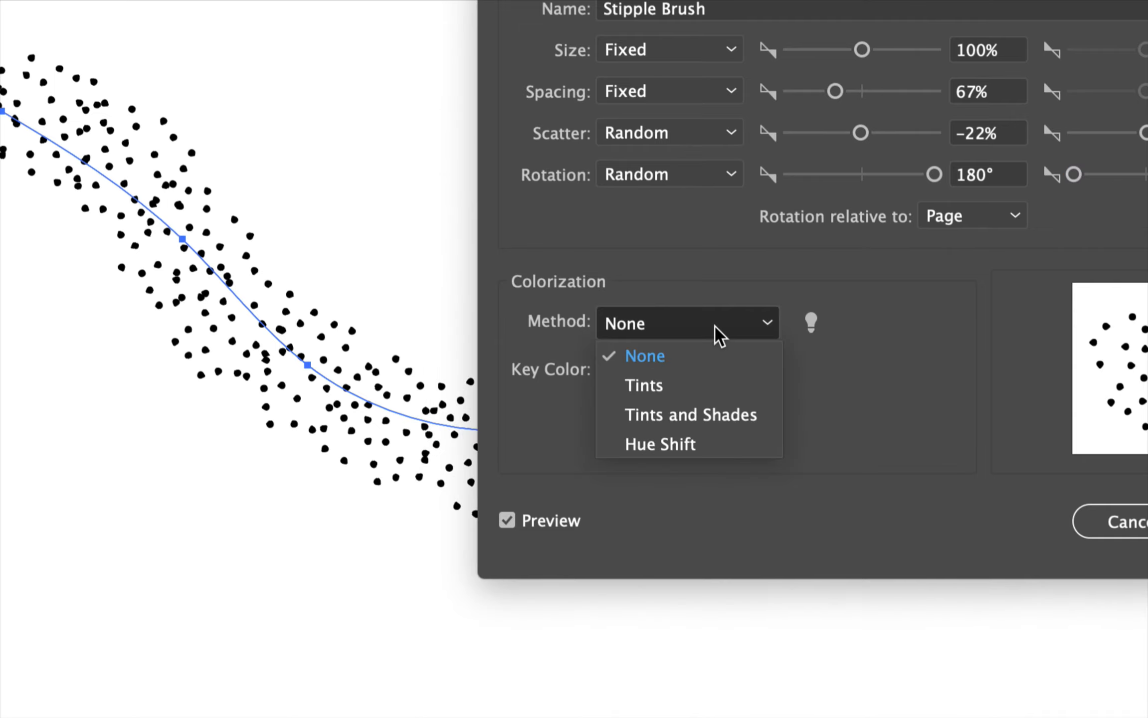
pyautogui.click(642, 387)
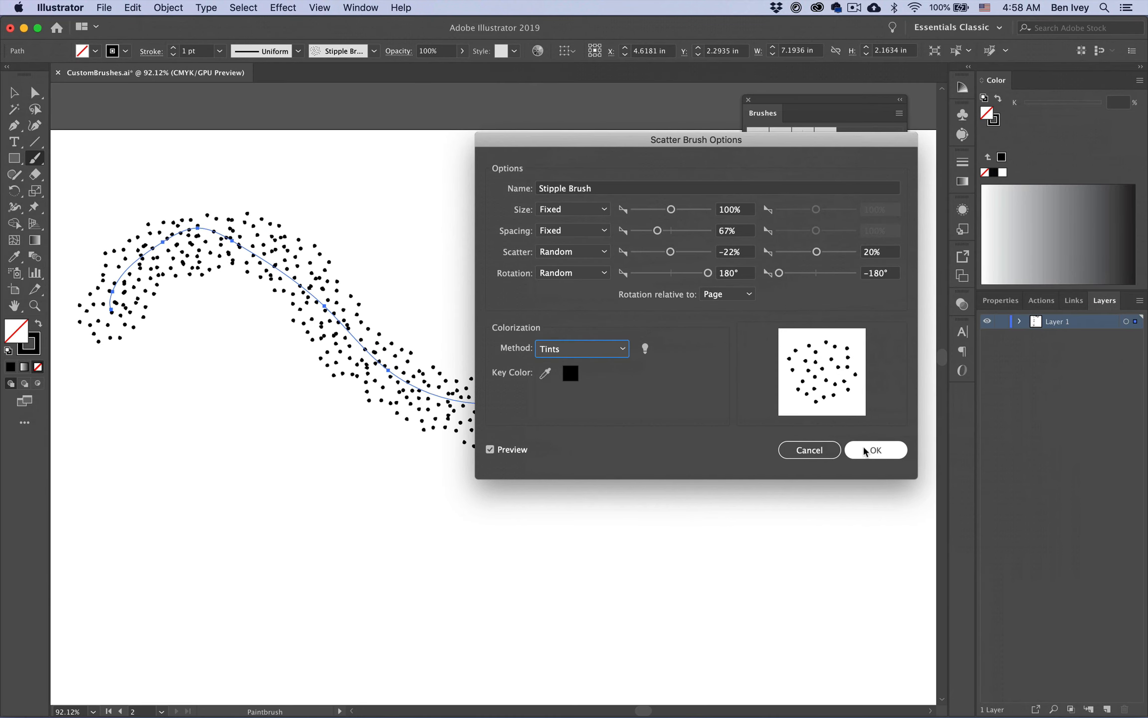
pyautogui.click(868, 452)
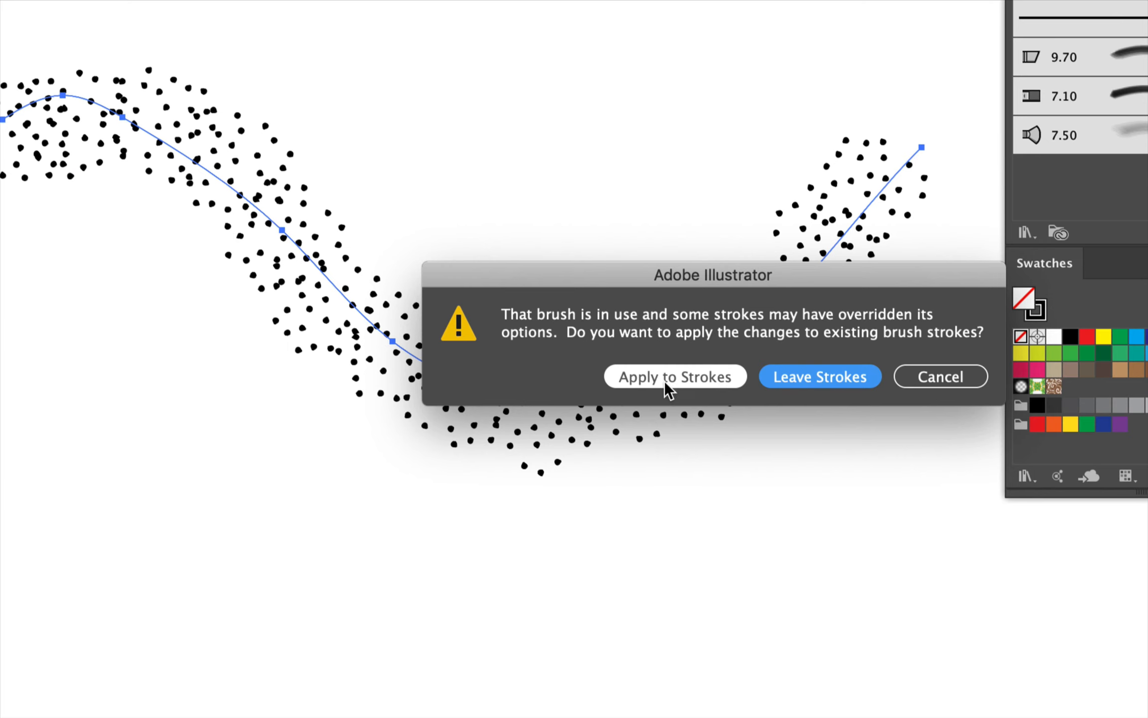
pyautogui.click(665, 378)
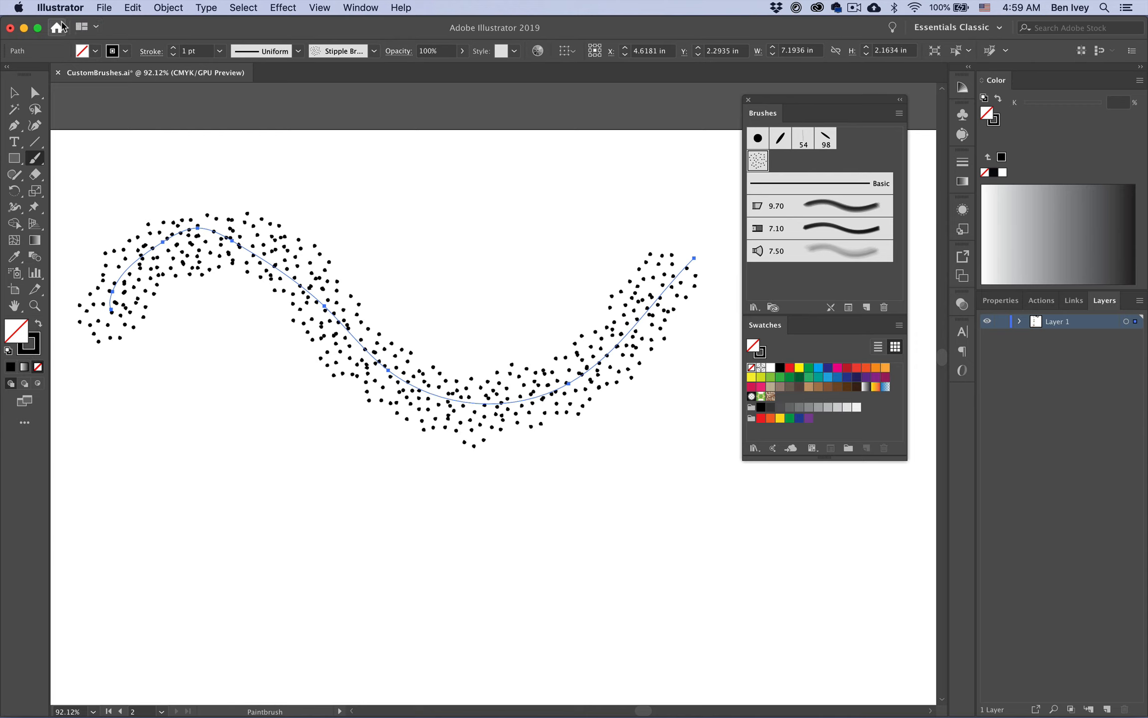
# Step: Try several swatches, including dark blue, as the wavy path's stroke colour and settle on bright red
pyautogui.click(126, 51)
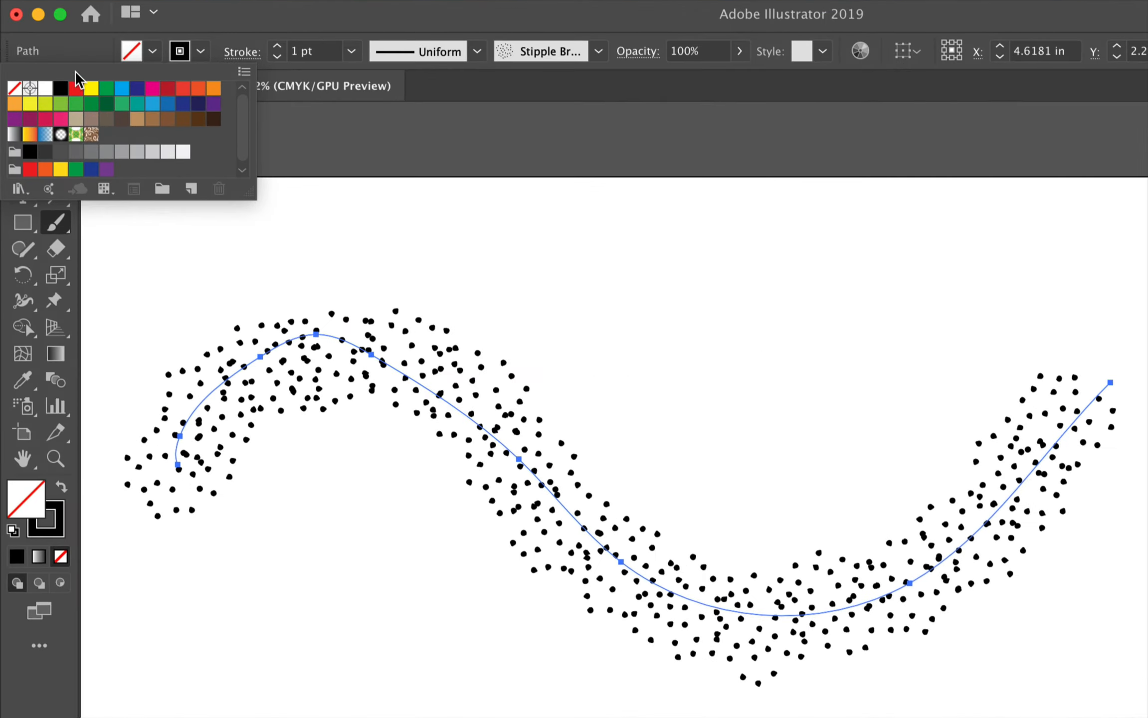
pyautogui.click(76, 89)
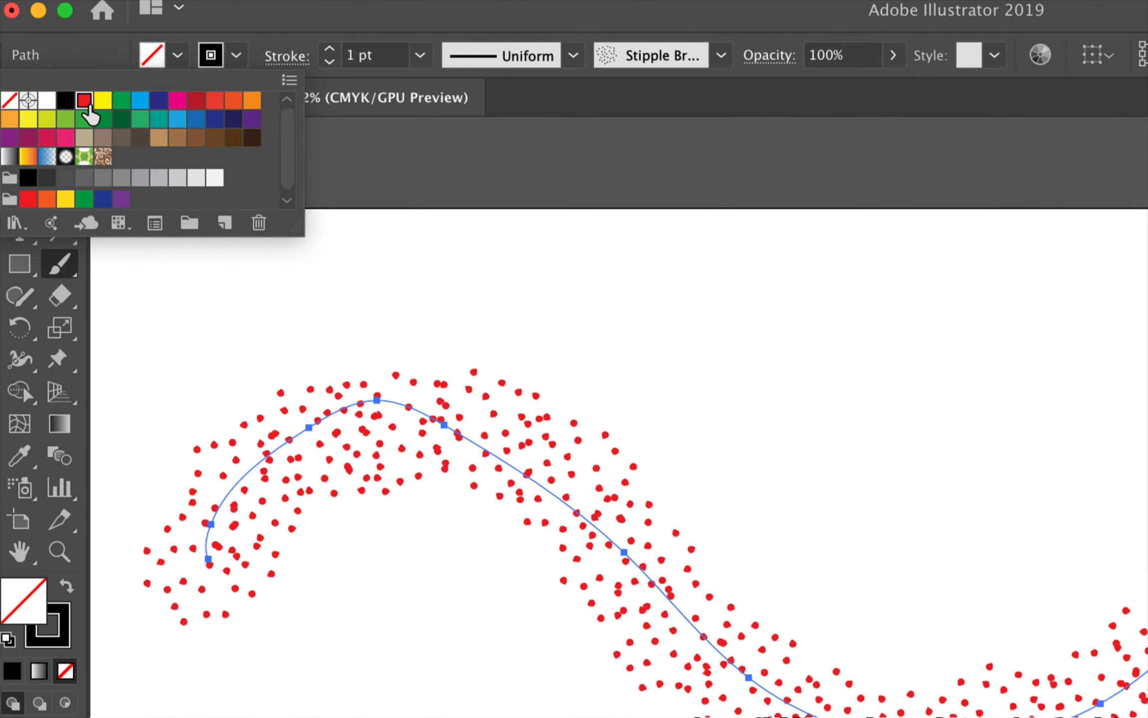
pyautogui.click(159, 100)
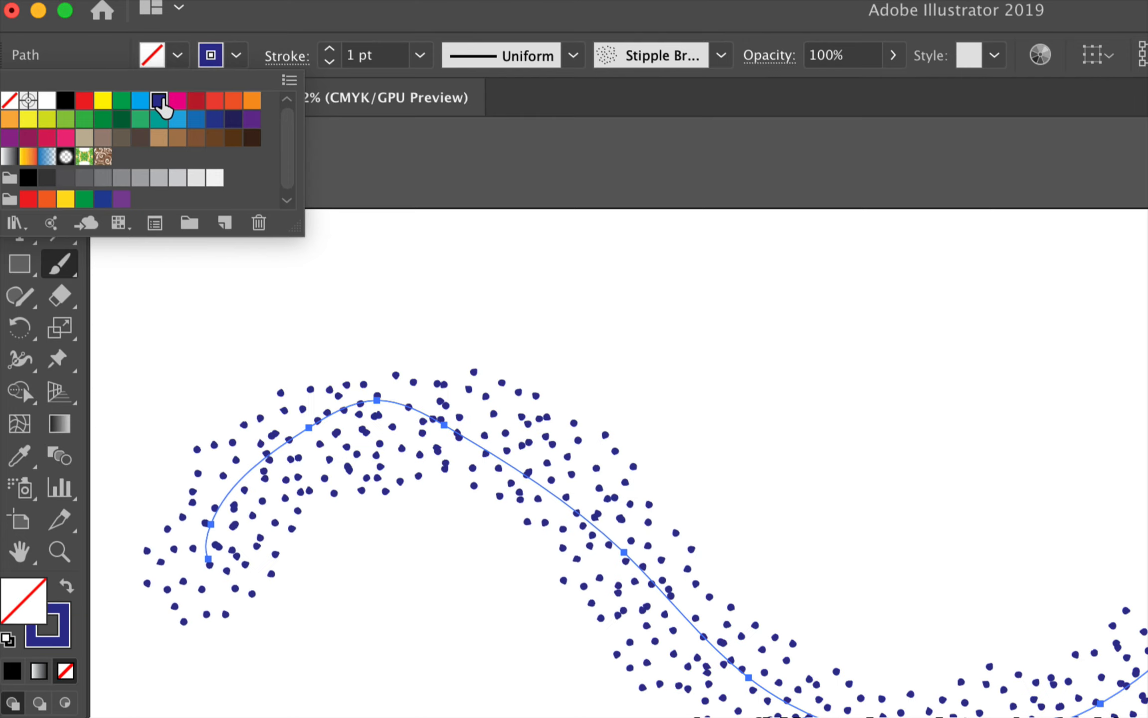
pyautogui.click(177, 101)
pyautogui.click(195, 103)
pyautogui.click(84, 102)
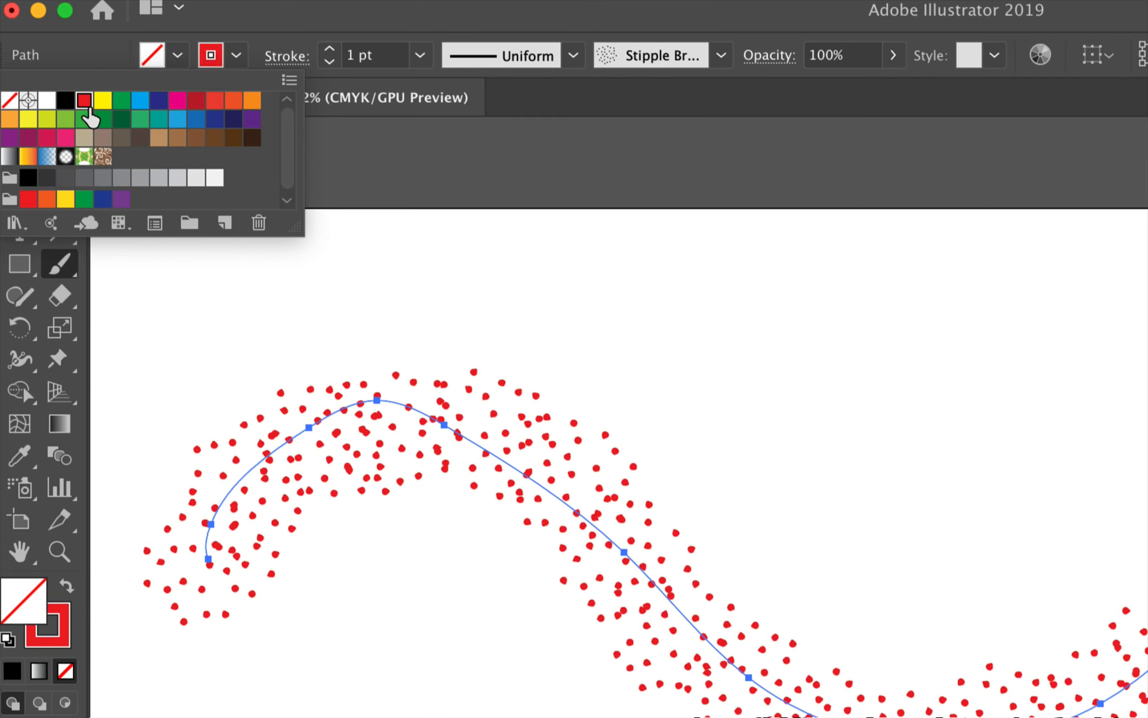
pyautogui.click(249, 26)
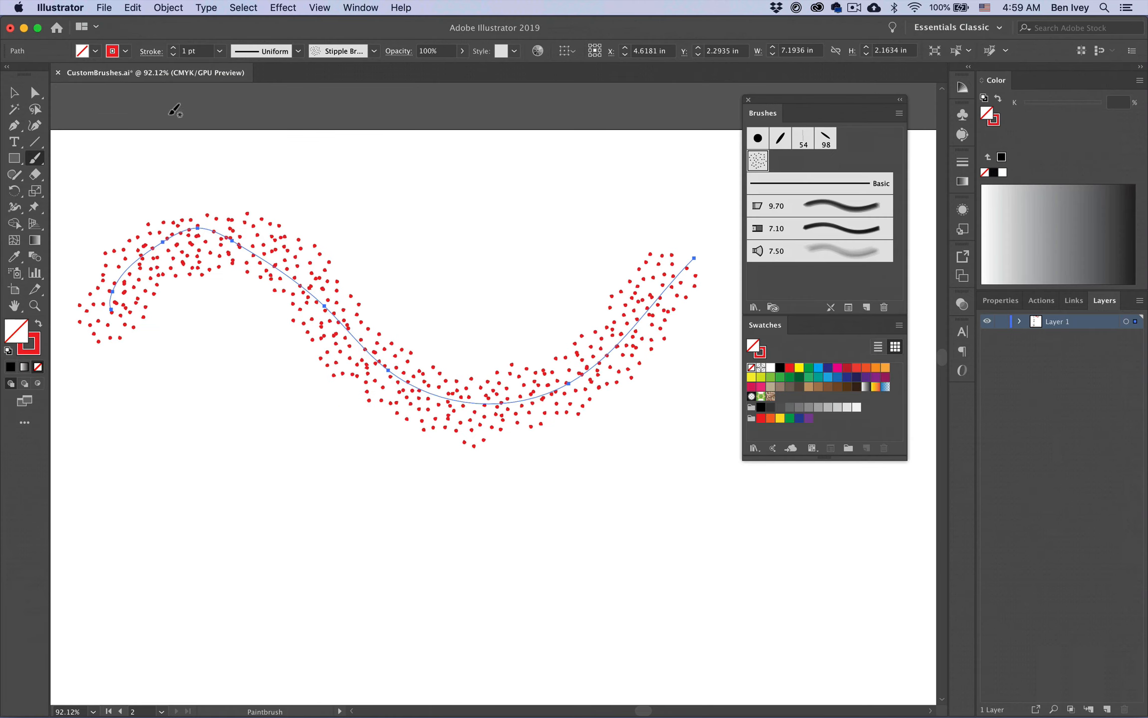
# Step: Delete the wavy test stroke and paint overlapping curved red stipple strokes that build up a dense shaded area
pyautogui.press('Delete')
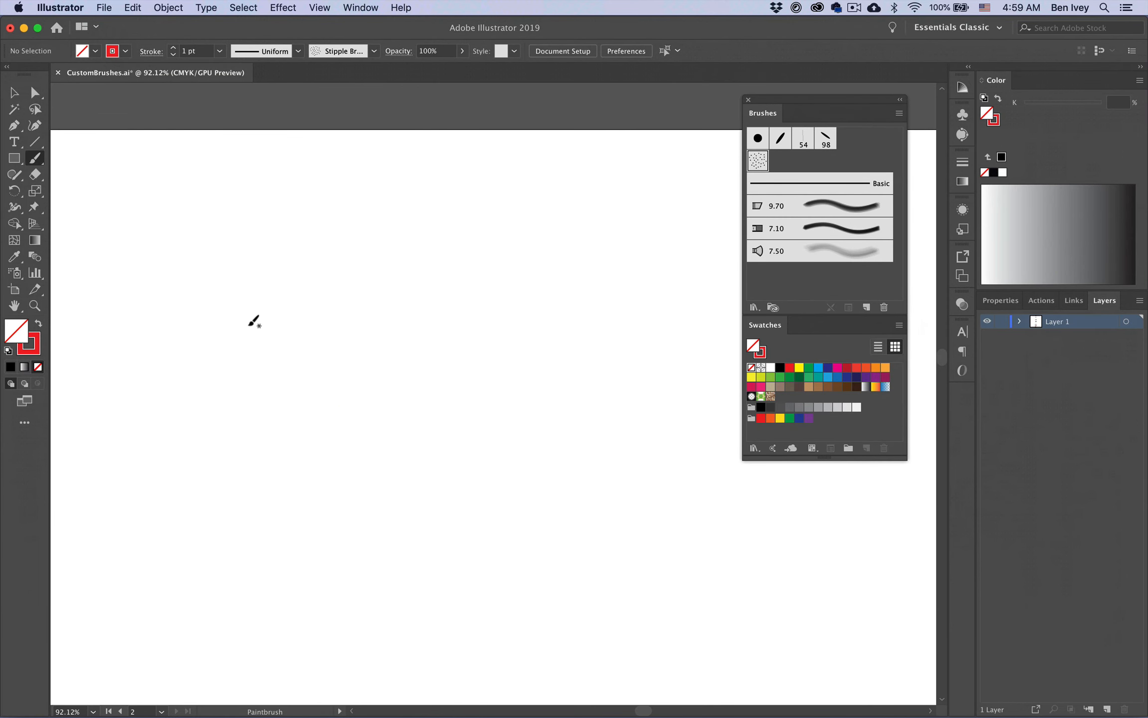
pyautogui.moveTo(457, 249)
pyautogui.mouseDown()
pyautogui.moveTo(505, 372)
pyautogui.moveTo(496, 437)
pyautogui.mouseUp()
pyautogui.moveTo(471, 271)
pyautogui.mouseDown()
pyautogui.moveTo(441, 479)
pyautogui.moveTo(497, 426)
pyautogui.moveTo(515, 439)
pyautogui.moveTo(304, 395)
pyautogui.moveTo(451, 409)
pyautogui.moveTo(480, 444)
pyautogui.moveTo(396, 454)
pyautogui.moveTo(447, 409)
pyautogui.moveTo(521, 309)
pyautogui.moveTo(389, 318)
pyautogui.moveTo(357, 471)
pyautogui.moveTo(443, 352)
pyautogui.moveTo(435, 386)
pyautogui.moveTo(536, 336)
pyautogui.moveTo(516, 328)
pyautogui.moveTo(532, 364)
pyautogui.moveTo(456, 439)
pyautogui.moveTo(530, 405)
pyautogui.moveTo(521, 423)
pyautogui.moveTo(431, 529)
pyautogui.moveTo(544, 328)
pyautogui.moveTo(517, 434)
pyautogui.mouseUp()
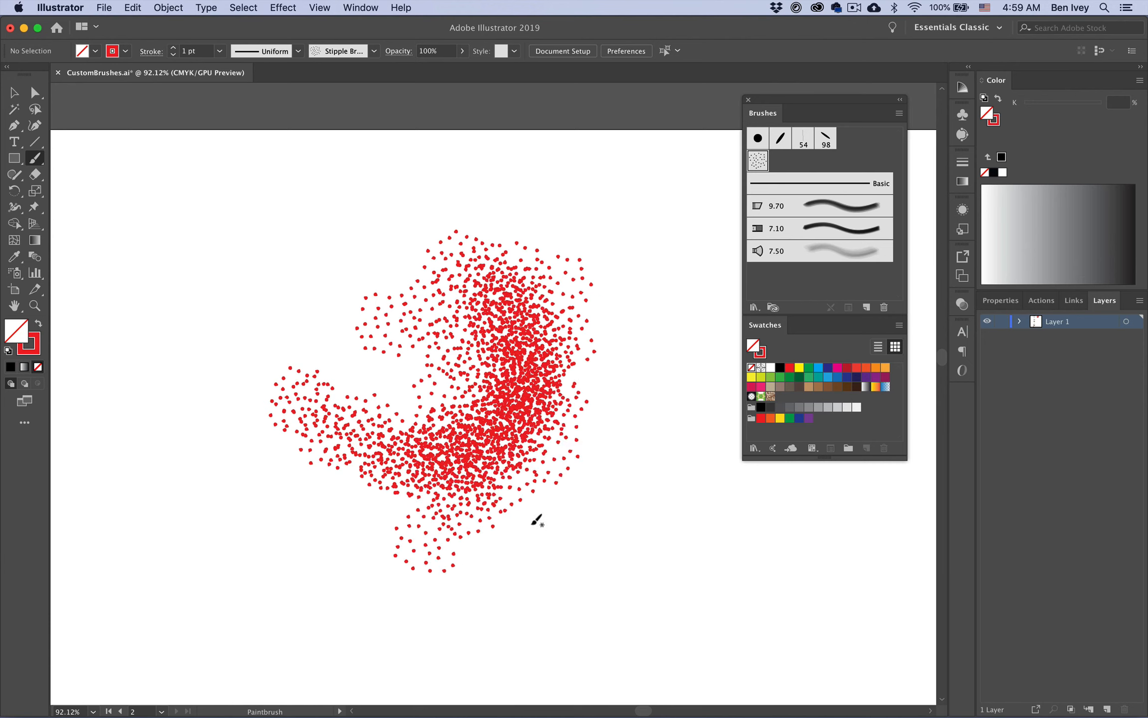
pyautogui.moveTo(175, 359)
pyautogui.mouseDown()
pyautogui.moveTo(244, 309)
pyautogui.moveTo(357, 272)
pyautogui.moveTo(453, 294)
pyautogui.mouseUp()
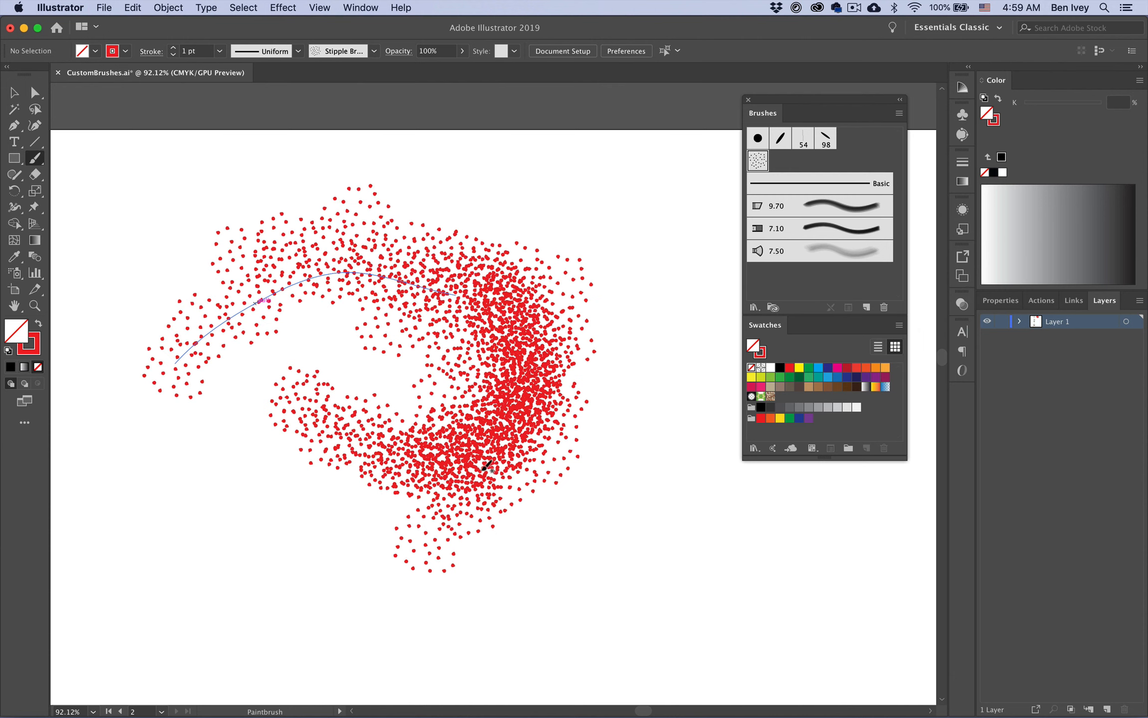
# Step: Try a reduced size of 82% for the Stipple Brush on the existing strokes
pyautogui.doubleClick(758, 160)
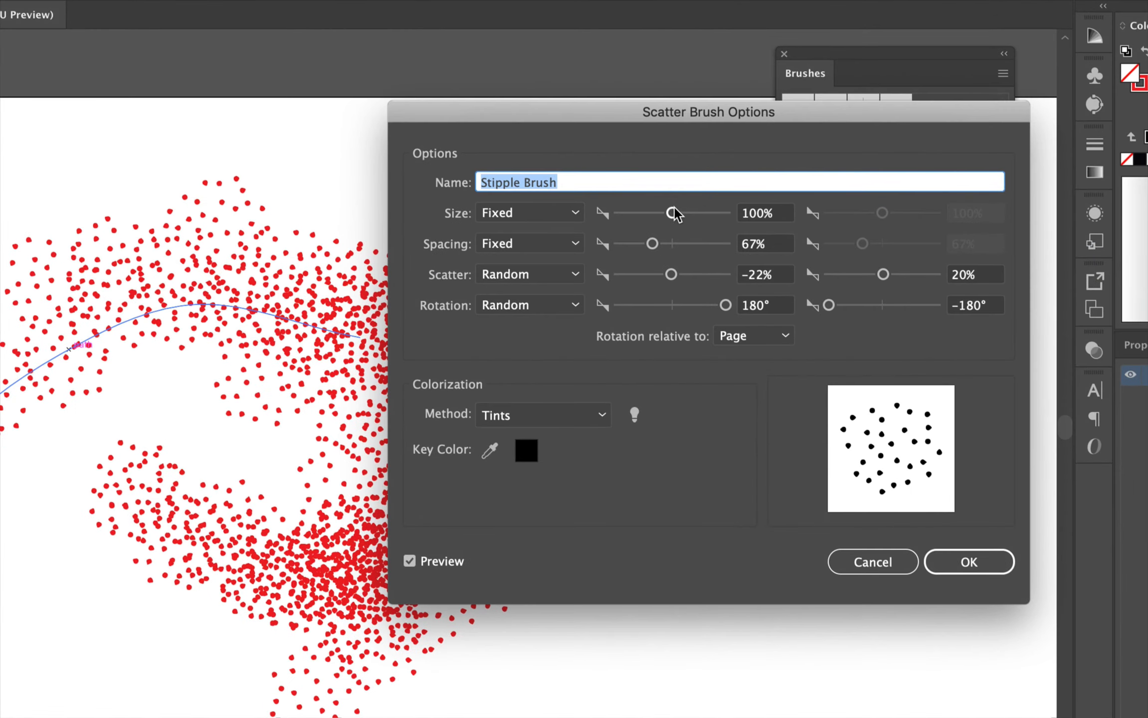
pyautogui.moveTo(671, 209); pyautogui.dragTo(643, 221)
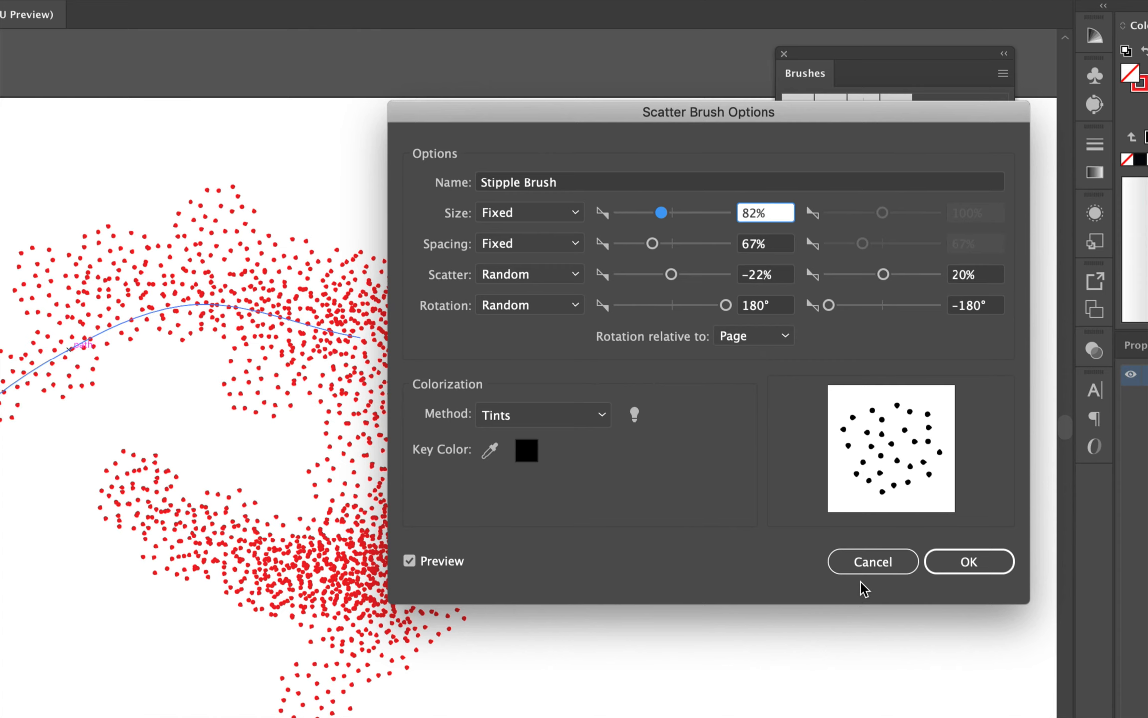
pyautogui.click(867, 568)
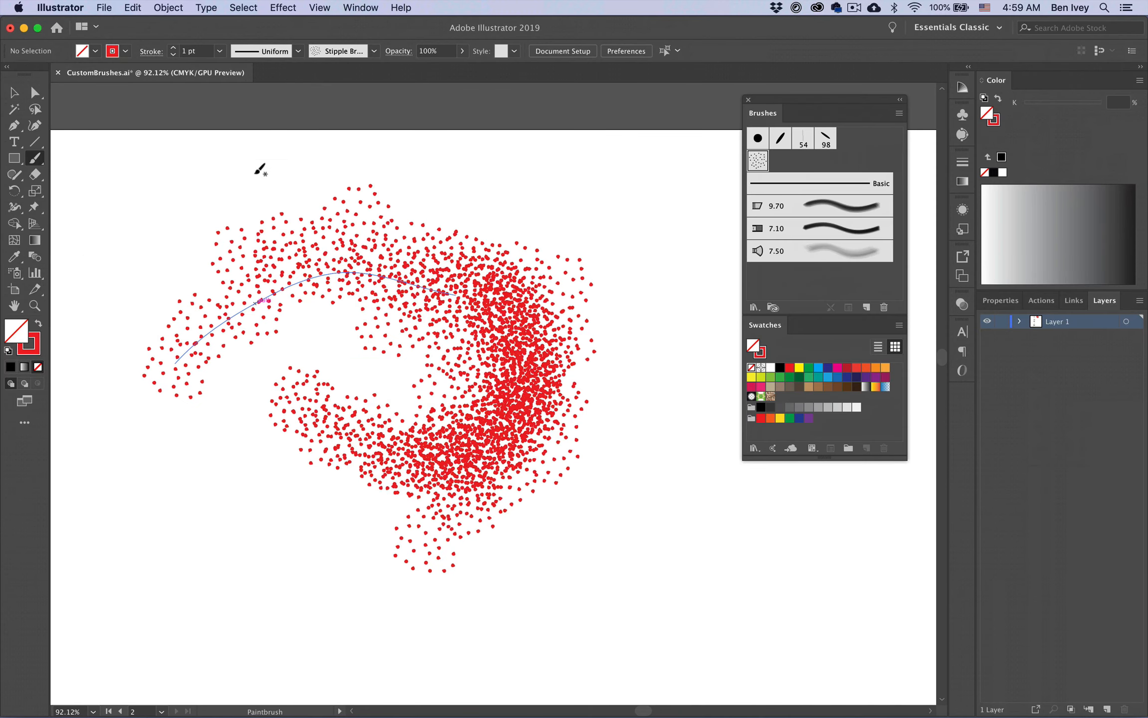
# Step: Reduce the stroke weight of all the red stipple strokes to 0.5 pt, and delete the strokes
pyautogui.moveTo(172, 229); pyautogui.dragTo(563, 558)
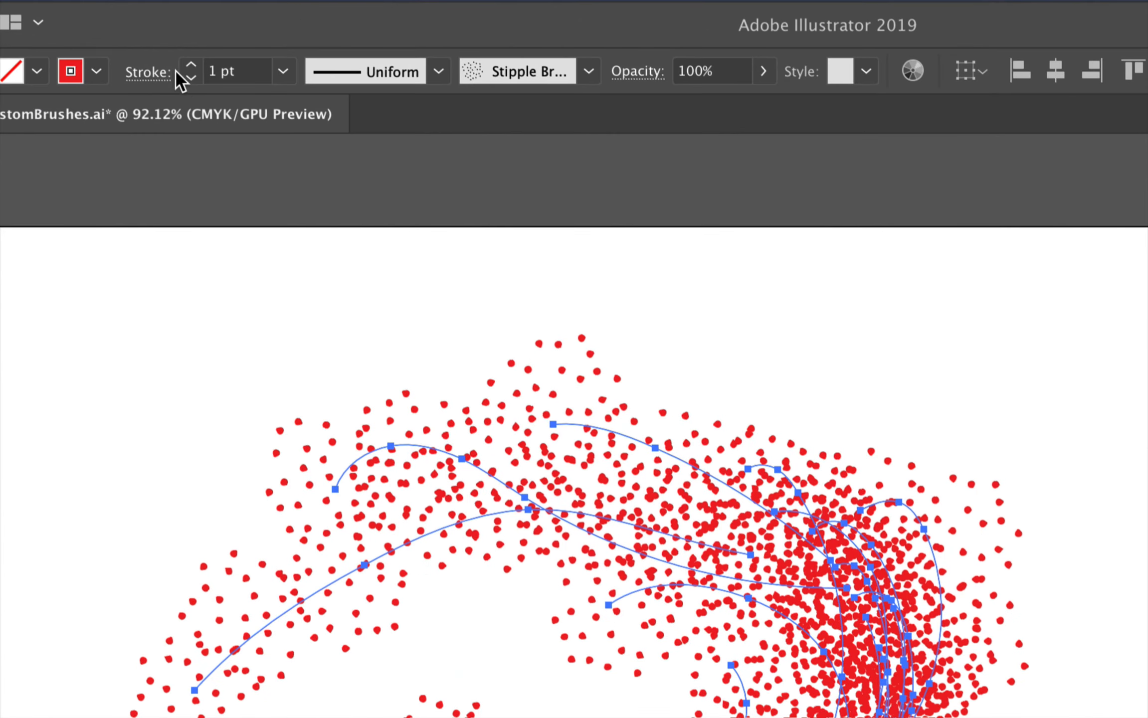
pyautogui.click(191, 79)
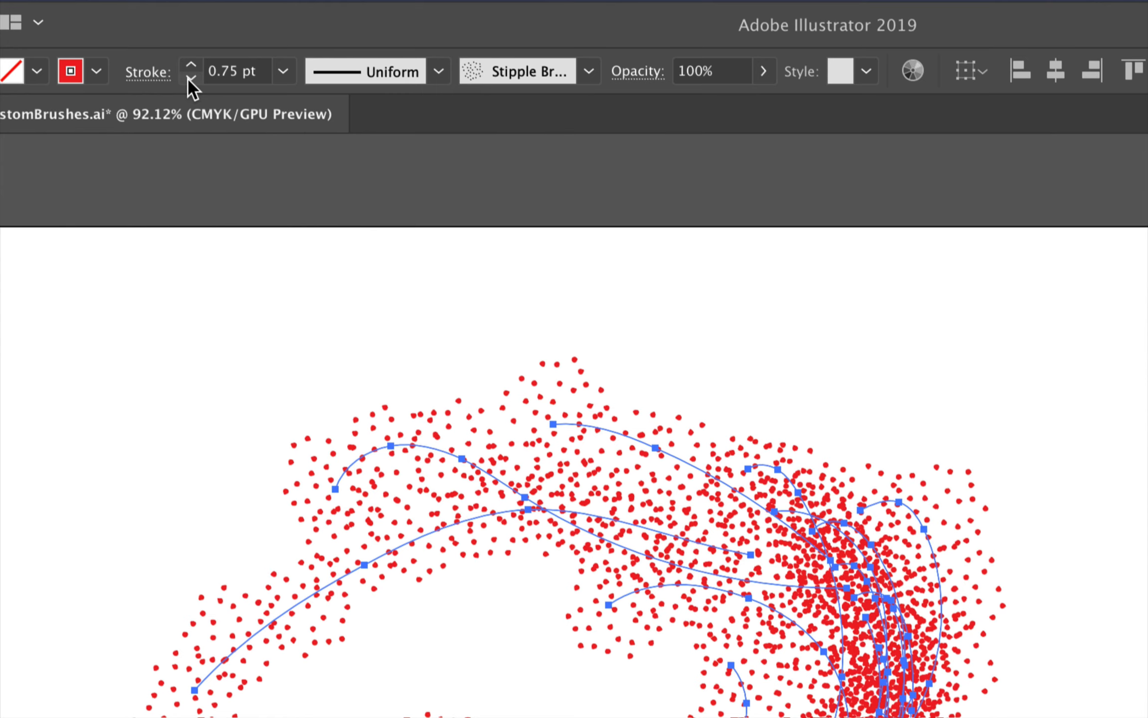
pyautogui.click(191, 79)
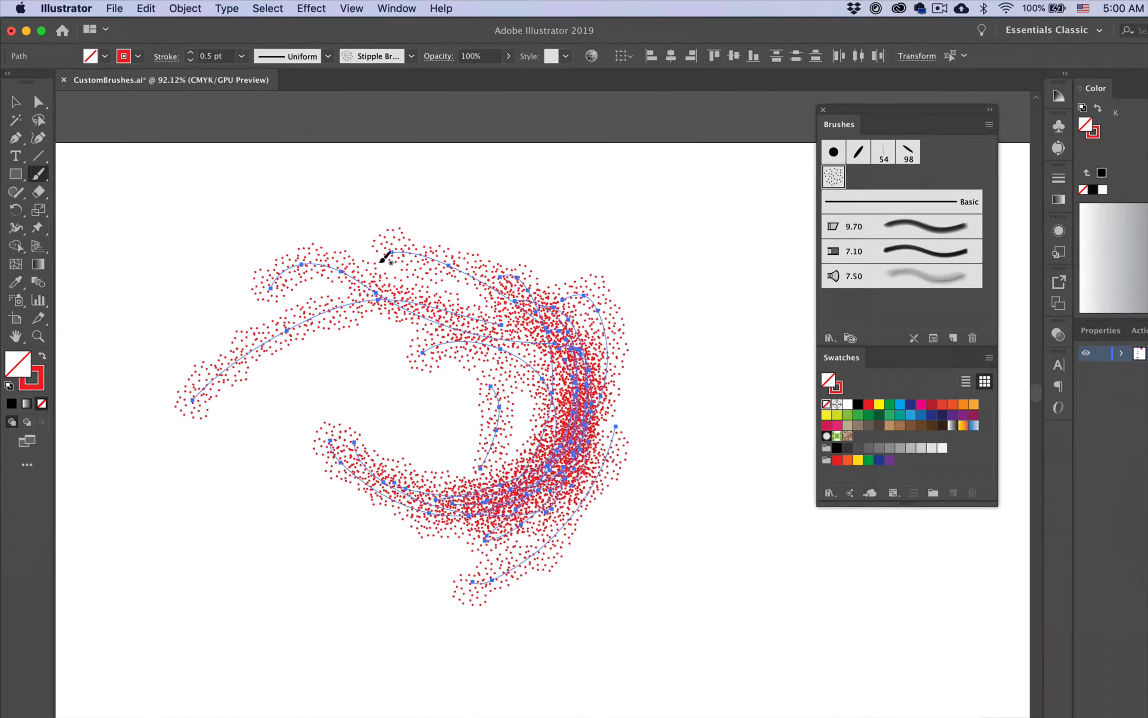
pyautogui.press('Delete')
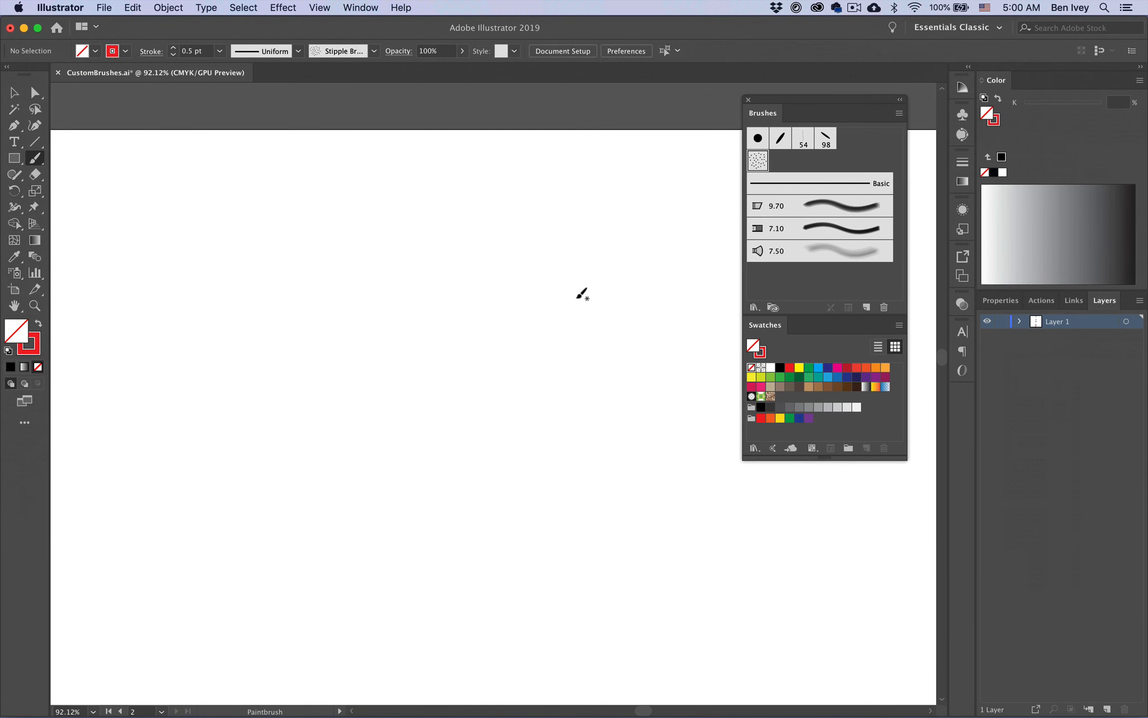
# Step: Create a new scatter brush from the four hatch lines on the first artboard and name it Hatch Brush
pyautogui.scroll(-3, 390, 306)
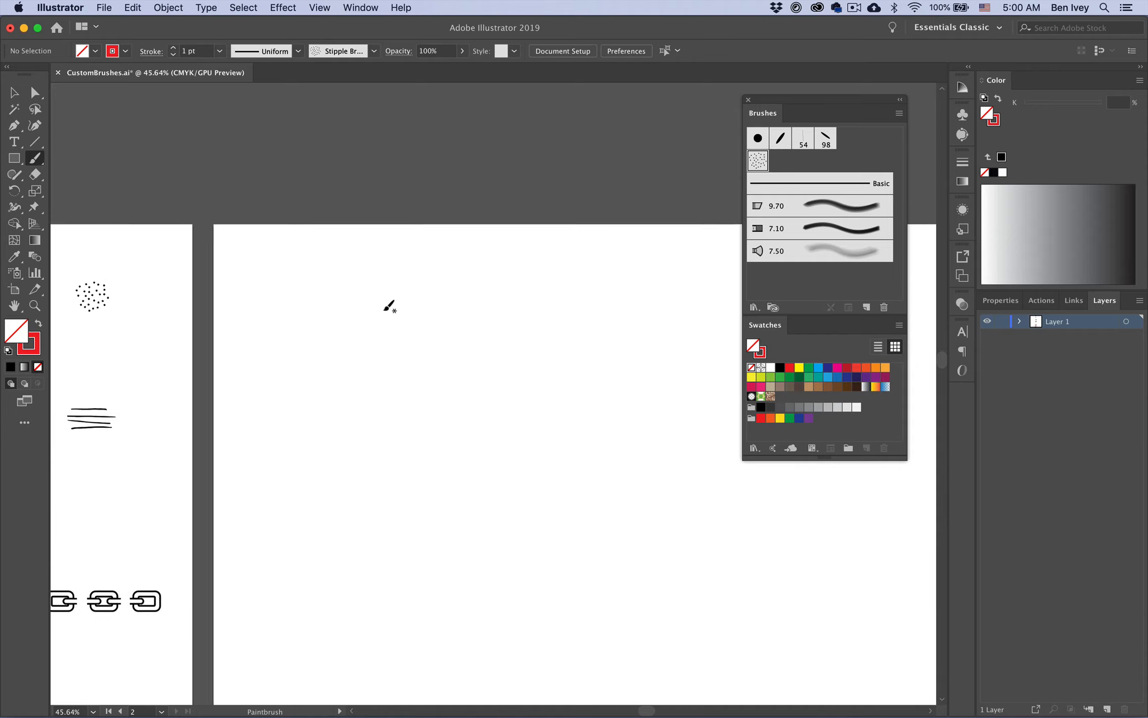
pyautogui.hscroll(-3, 389, 306)
pyautogui.scroll(-2, 389, 306)
pyautogui.scroll(5, 385, 310)
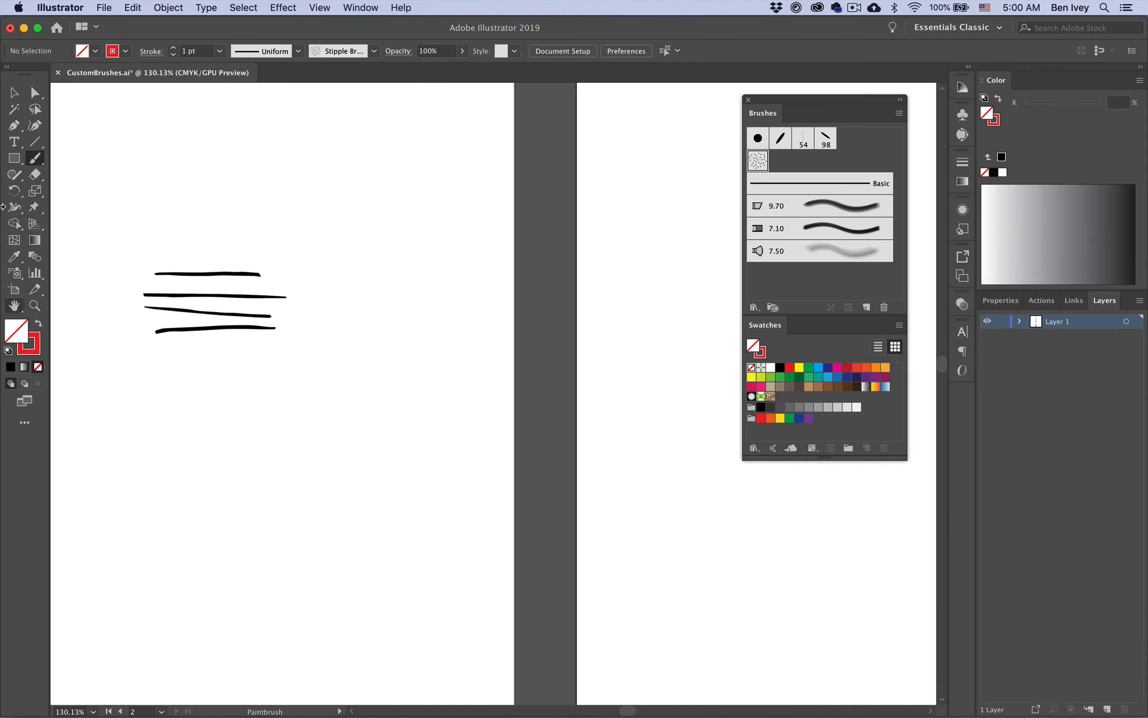
pyautogui.click(14, 93)
pyautogui.moveTo(172, 230)
pyautogui.mouseDown()
pyautogui.moveTo(209, 294)
pyautogui.moveTo(290, 372)
pyautogui.mouseUp()
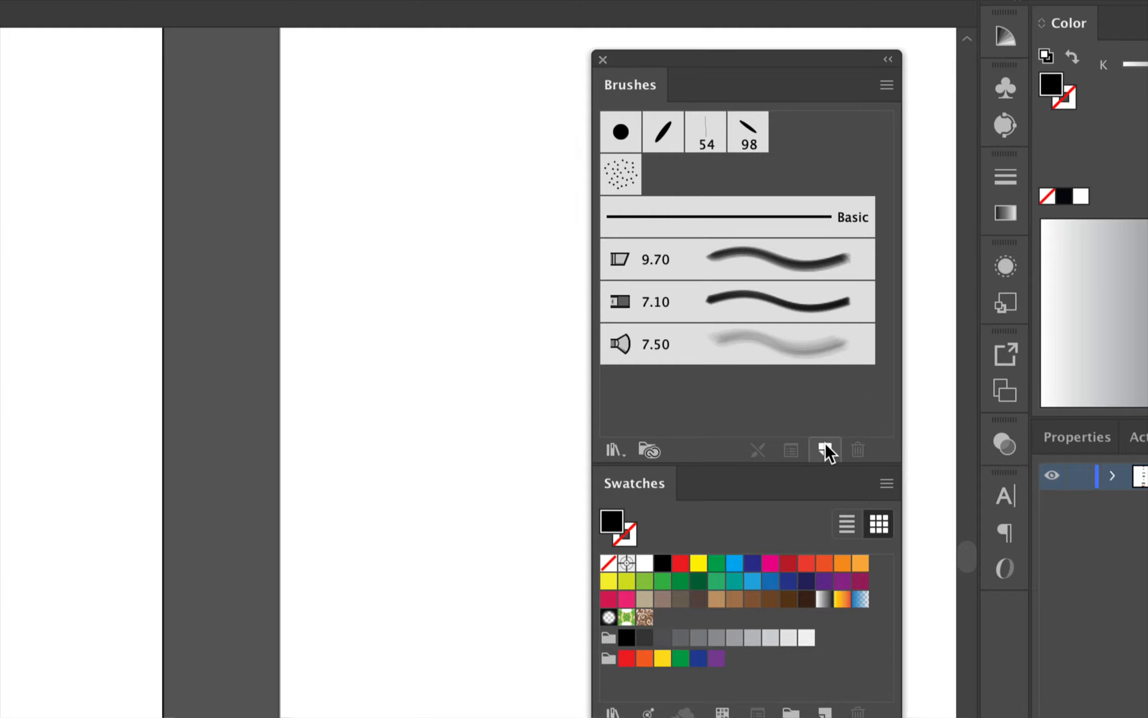
pyautogui.click(825, 445)
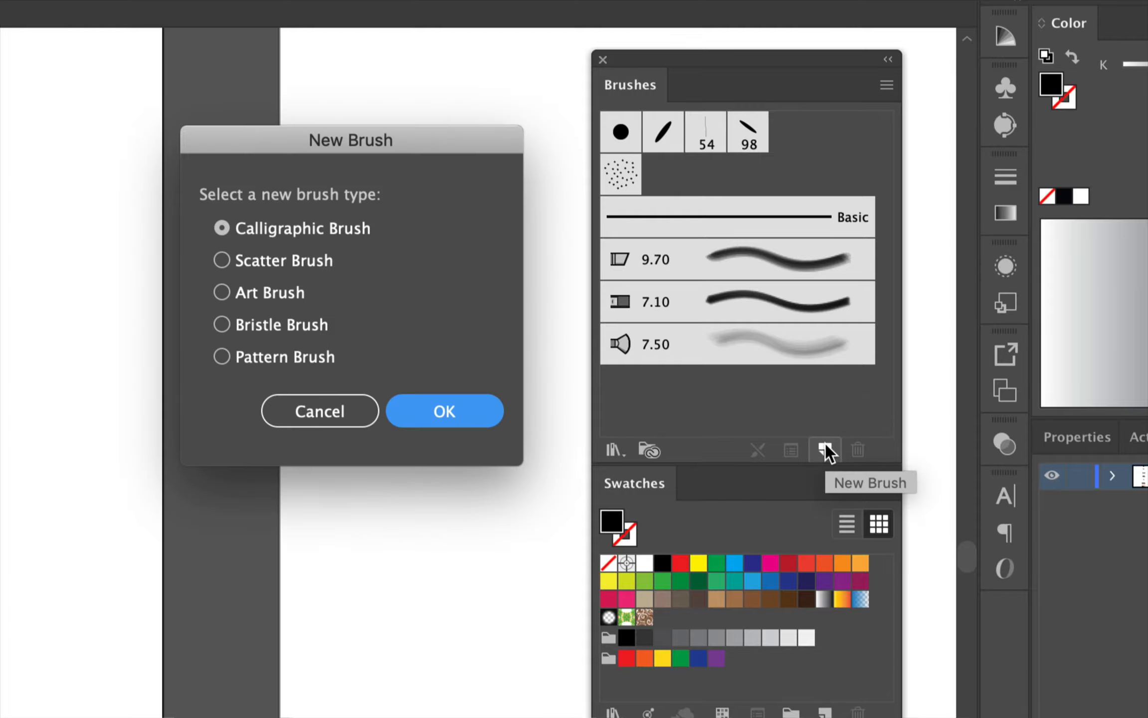
pyautogui.click(272, 261)
pyautogui.click(472, 418)
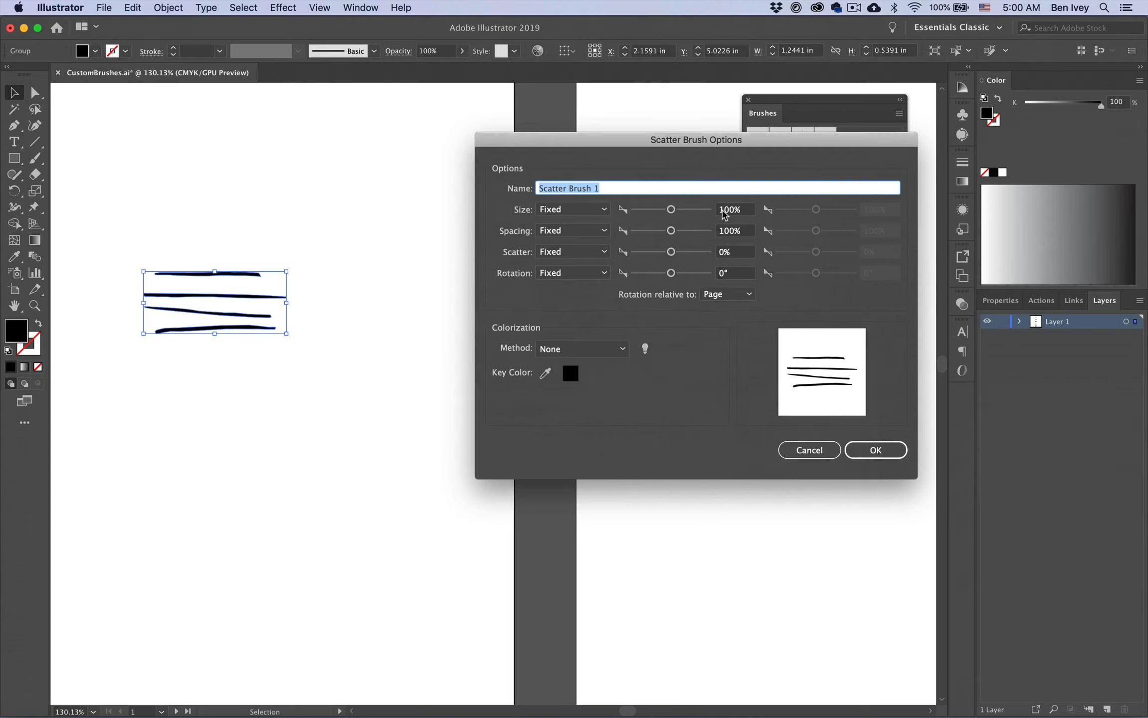
pyautogui.write('Hatch')
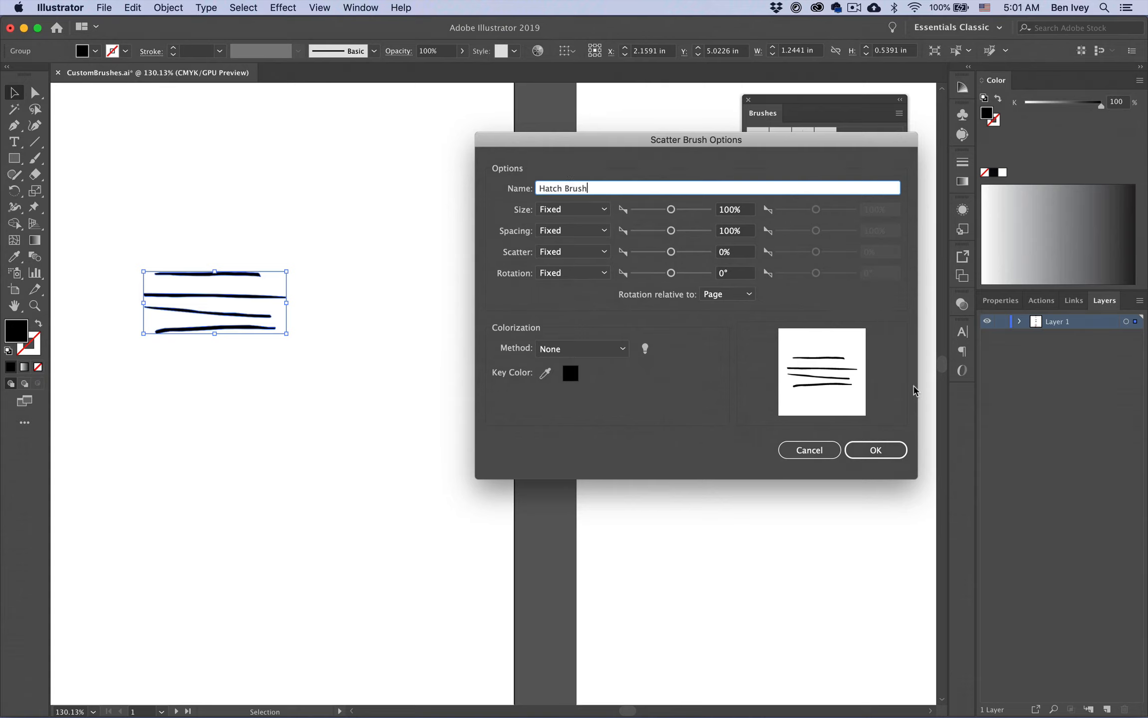
pyautogui.click(876, 450)
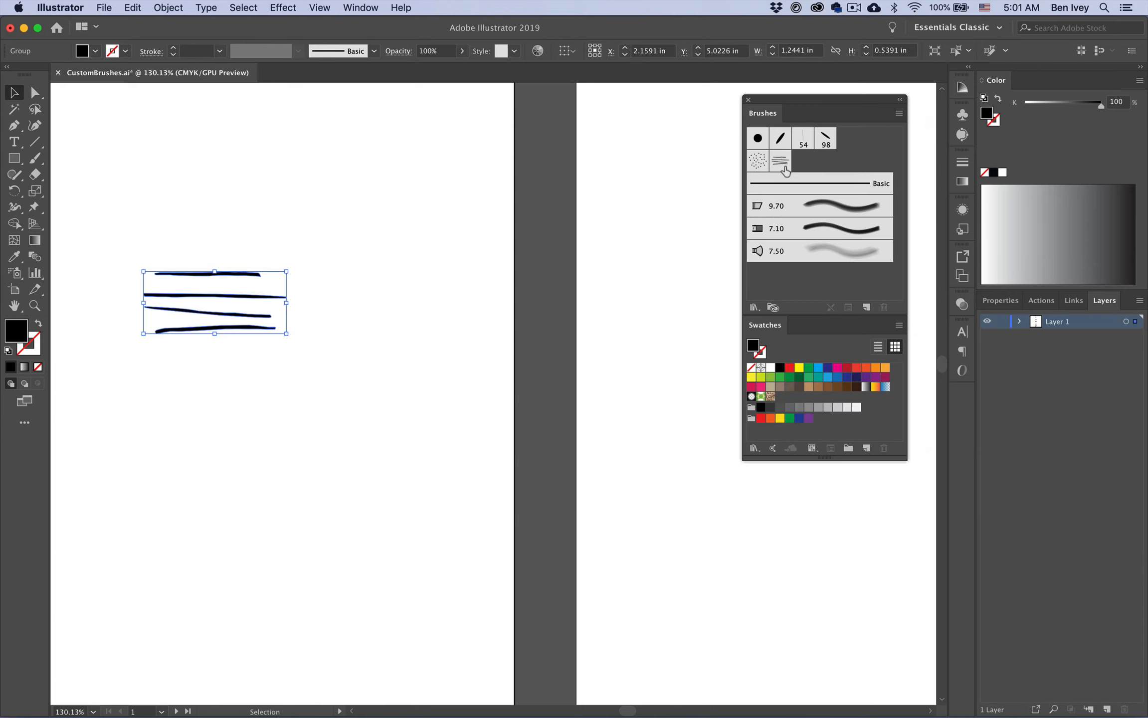
# Step: Paint a wavy black test stroke with the Hatch Brush across the empty second artboard and deselect it
pyautogui.scroll(-2, 635, 264)
pyautogui.hscroll(5, 635, 263)
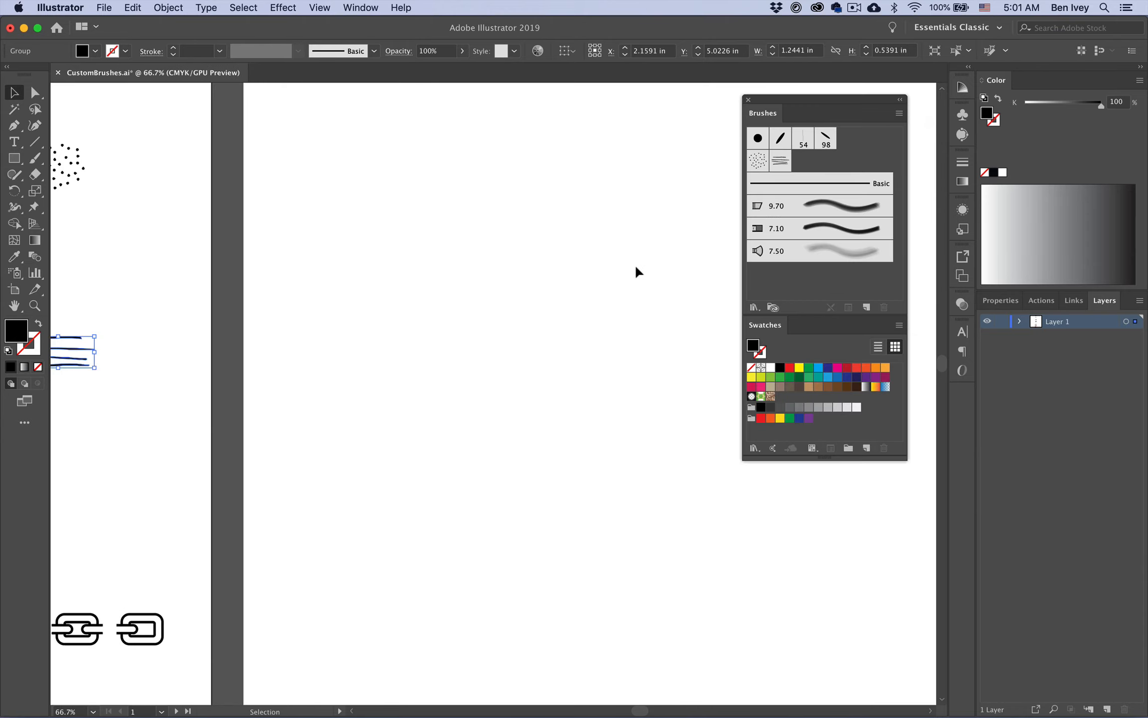
pyautogui.scroll(-3, 553, 370)
pyautogui.scroll(2, 551, 374)
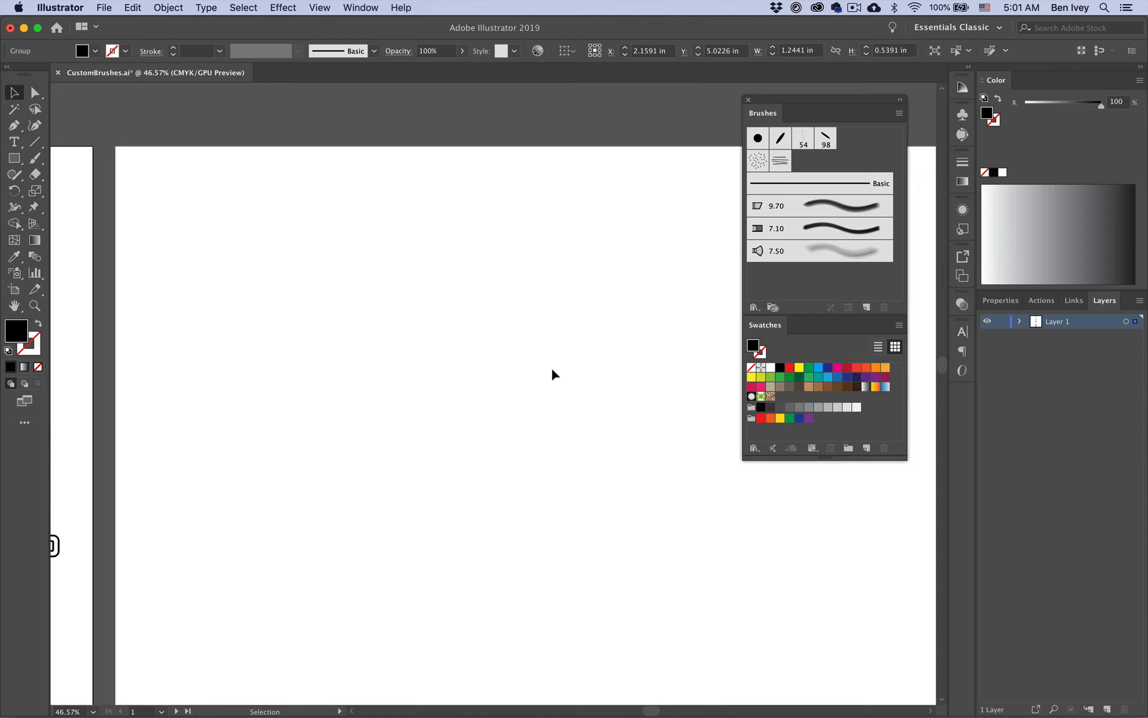
pyautogui.press('b')
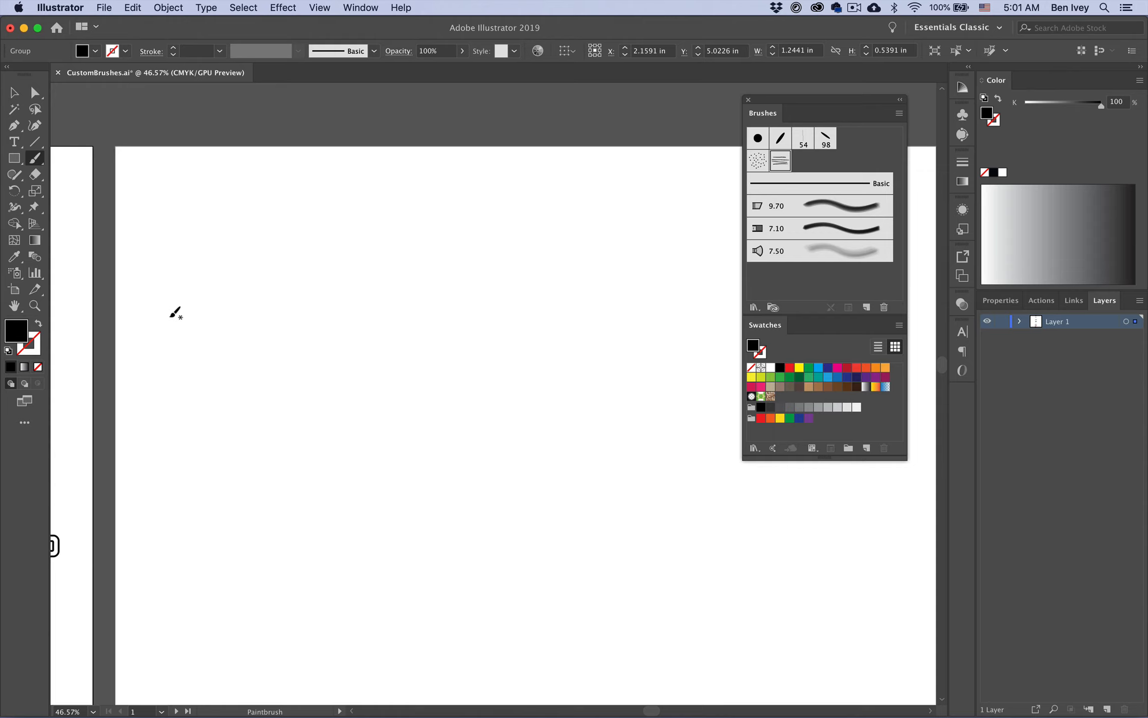
pyautogui.moveTo(159, 320)
pyautogui.mouseDown()
pyautogui.moveTo(346, 282)
pyautogui.moveTo(661, 323)
pyautogui.mouseUp()
pyautogui.press('super+shift+a')
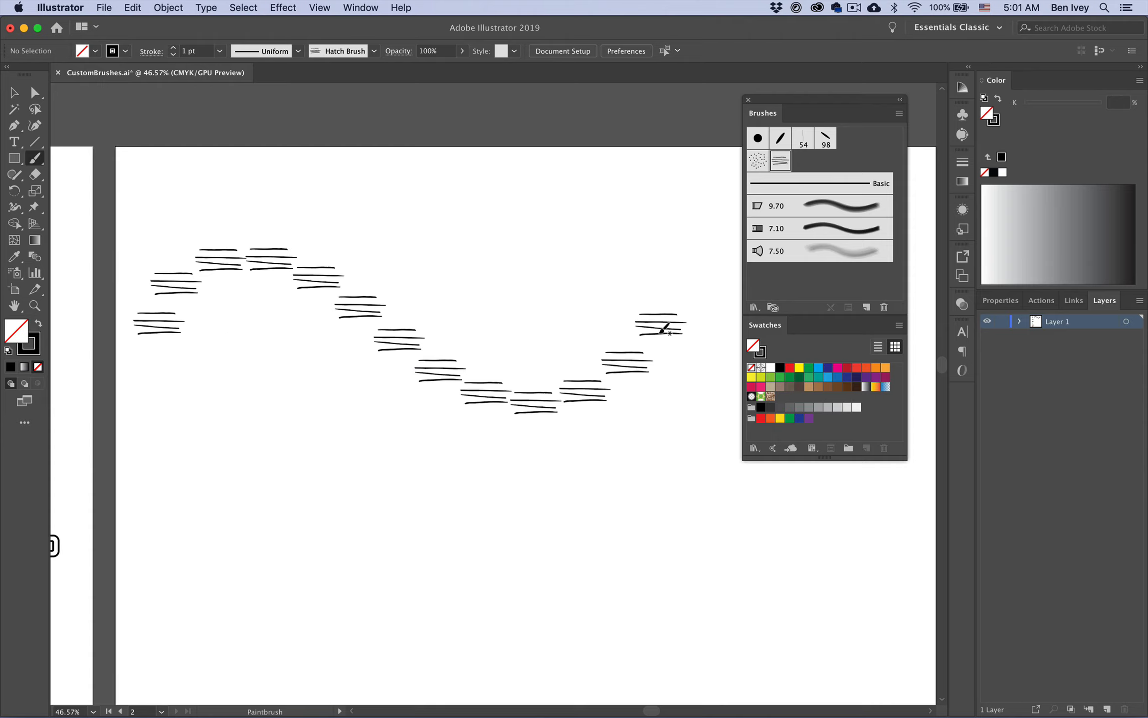
# Step: Select the wavy hatch stroke and set the Hatch Brush's rotation relative to Path
pyautogui.moveTo(433, 307); pyautogui.dragTo(486, 444)
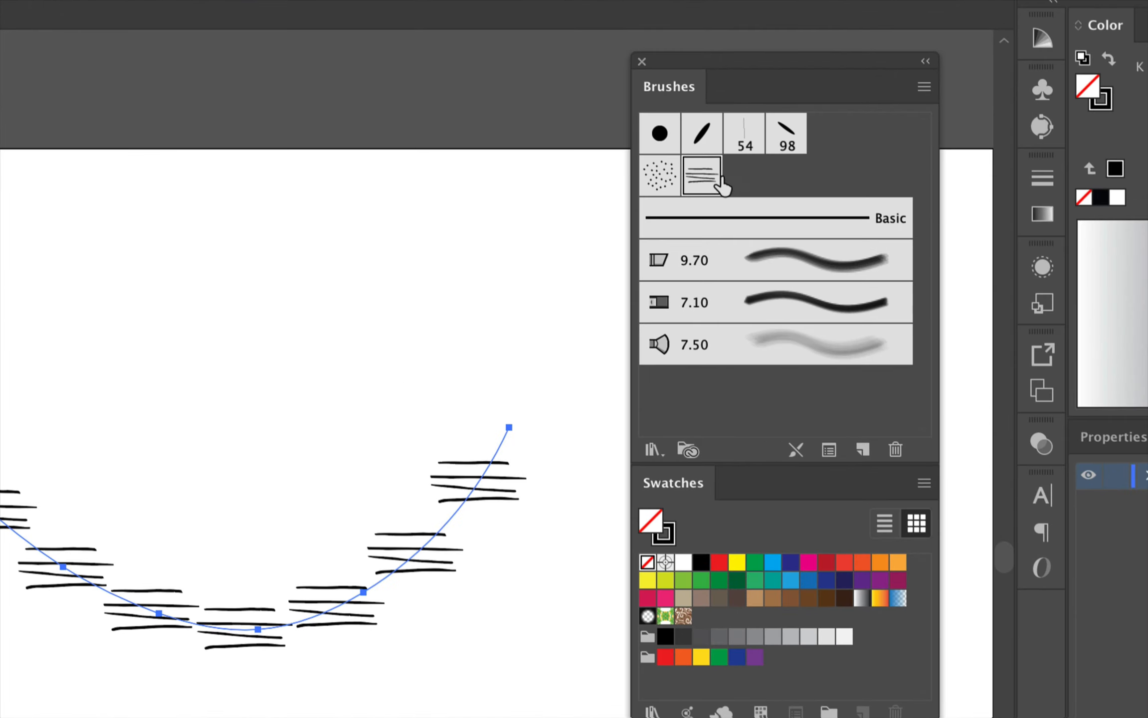
pyautogui.doubleClick(708, 177)
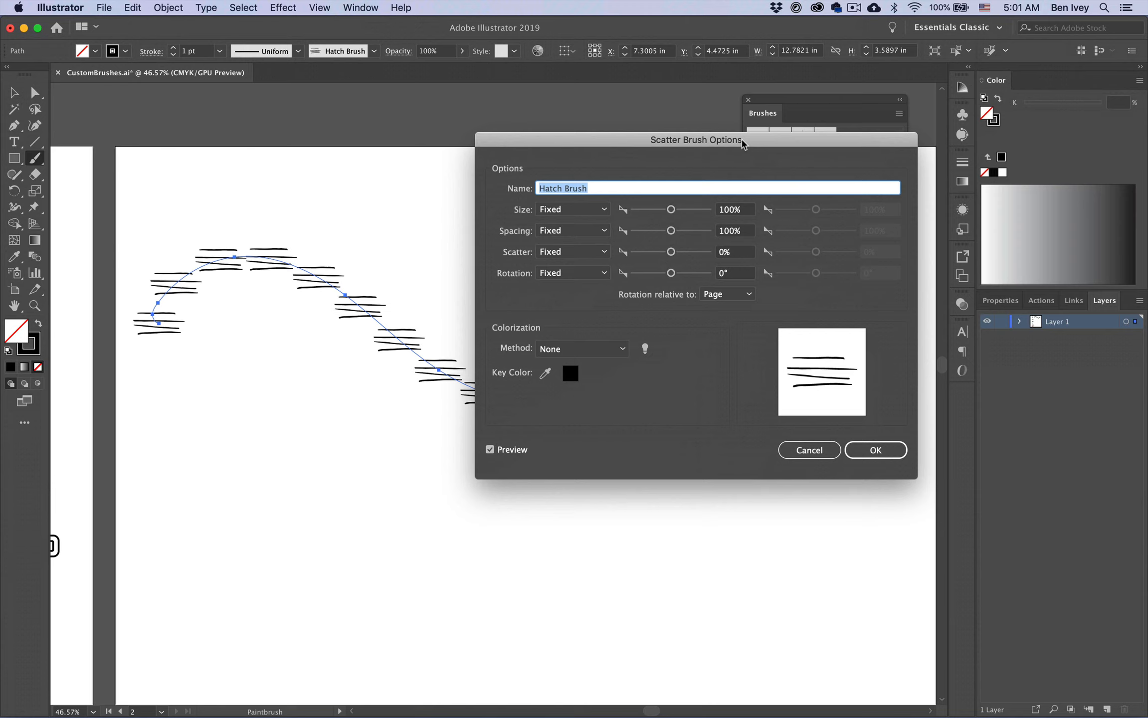
pyautogui.moveTo(742, 143); pyautogui.dragTo(780, 150)
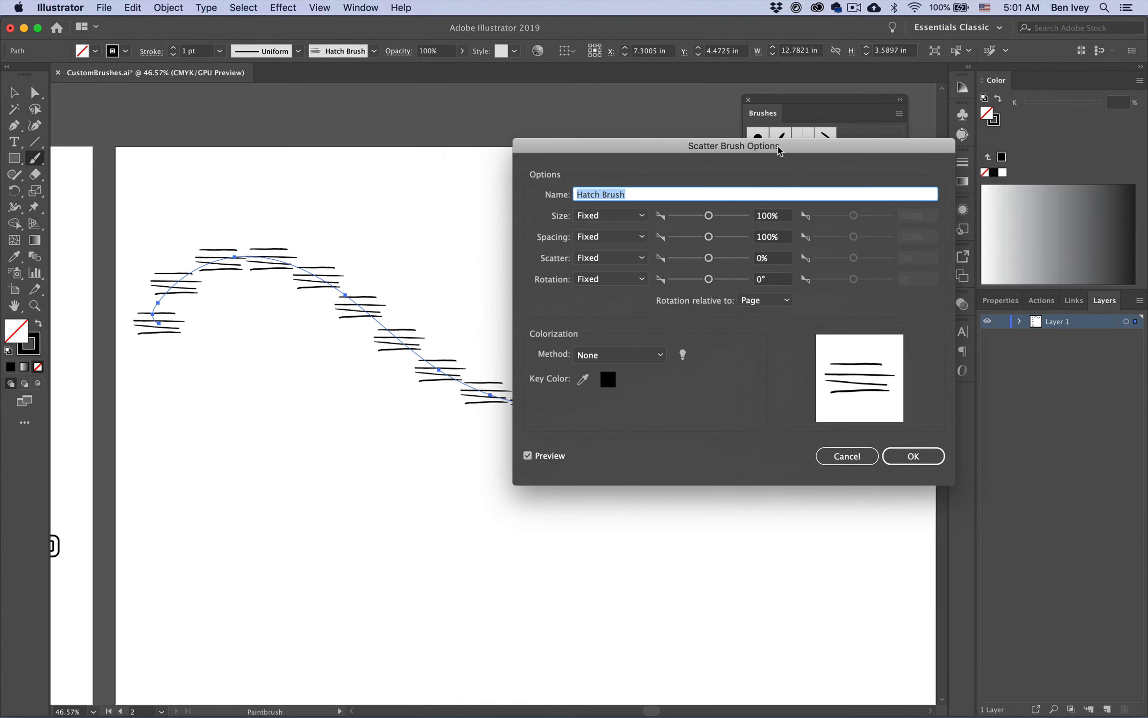
pyautogui.moveTo(712, 147)
pyautogui.mouseDown()
pyautogui.moveTo(802, 134)
pyautogui.moveTo(790, 133)
pyautogui.mouseUp()
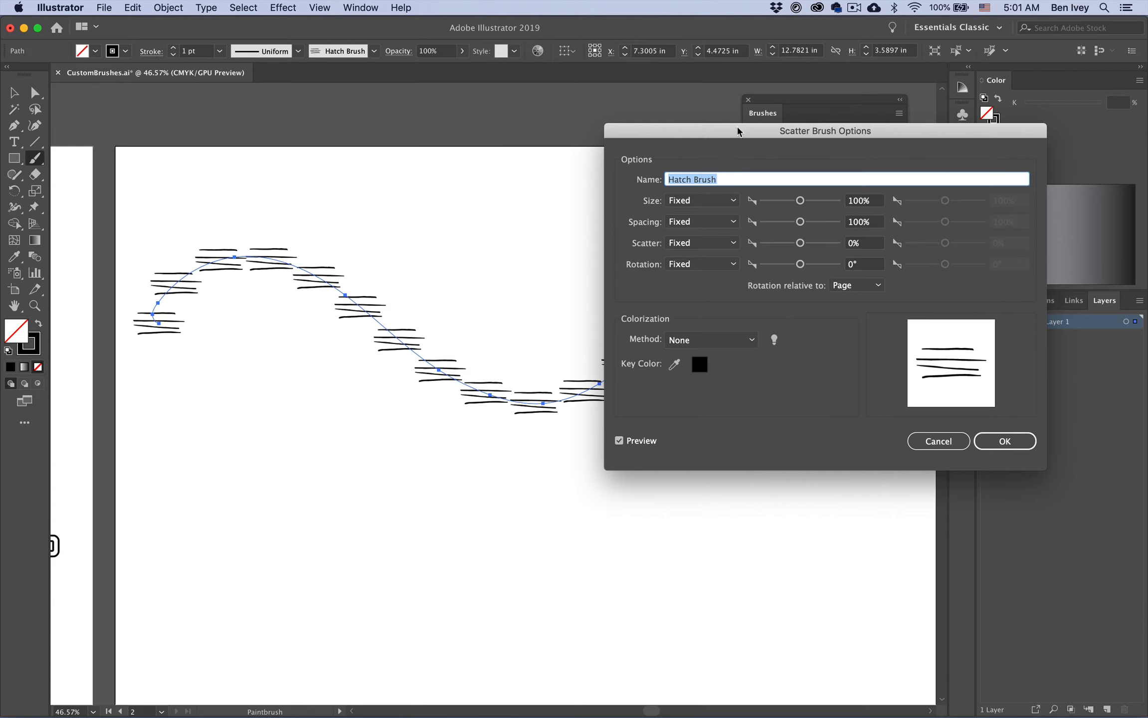
pyautogui.moveTo(738, 131)
pyautogui.mouseDown()
pyautogui.moveTo(758, 116)
pyautogui.moveTo(587, 276)
pyautogui.moveTo(661, 193)
pyautogui.mouseUp()
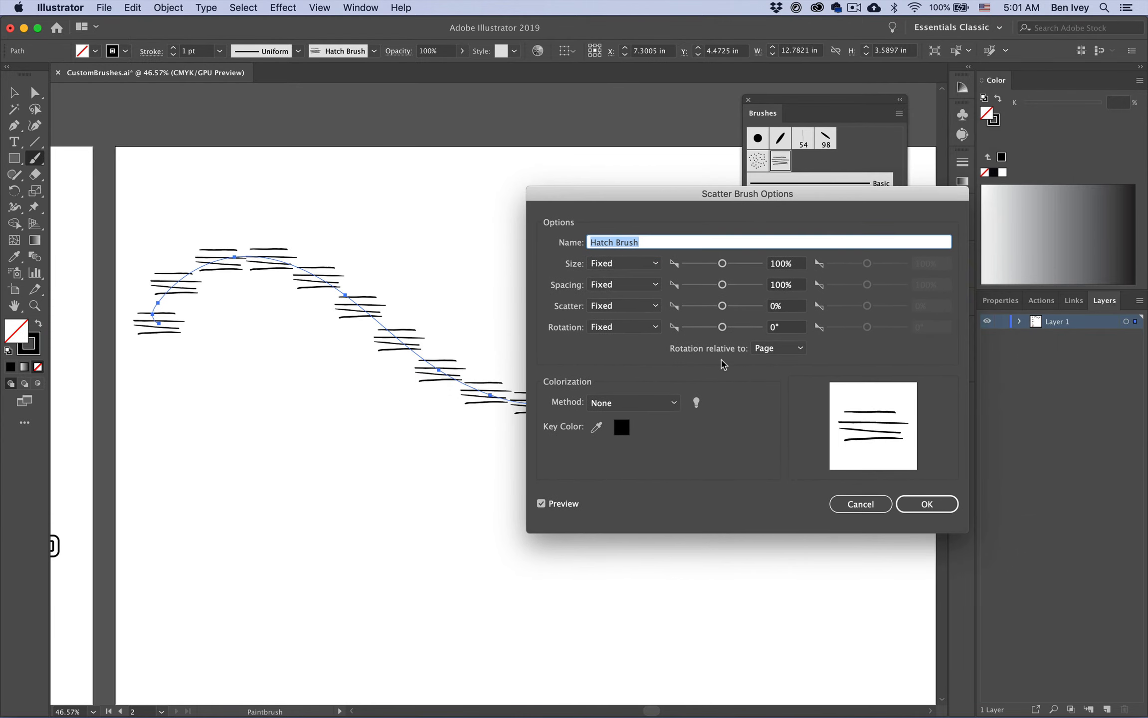
pyautogui.moveTo(667, 196); pyautogui.dragTo(778, 187)
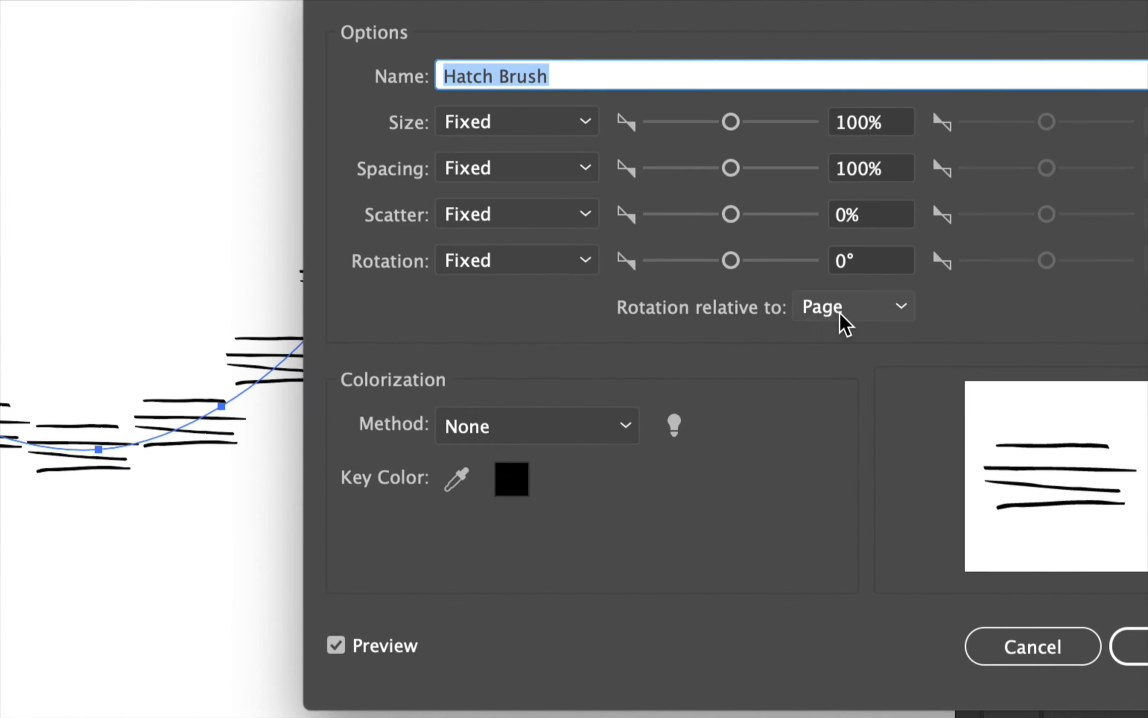
pyautogui.click(843, 319)
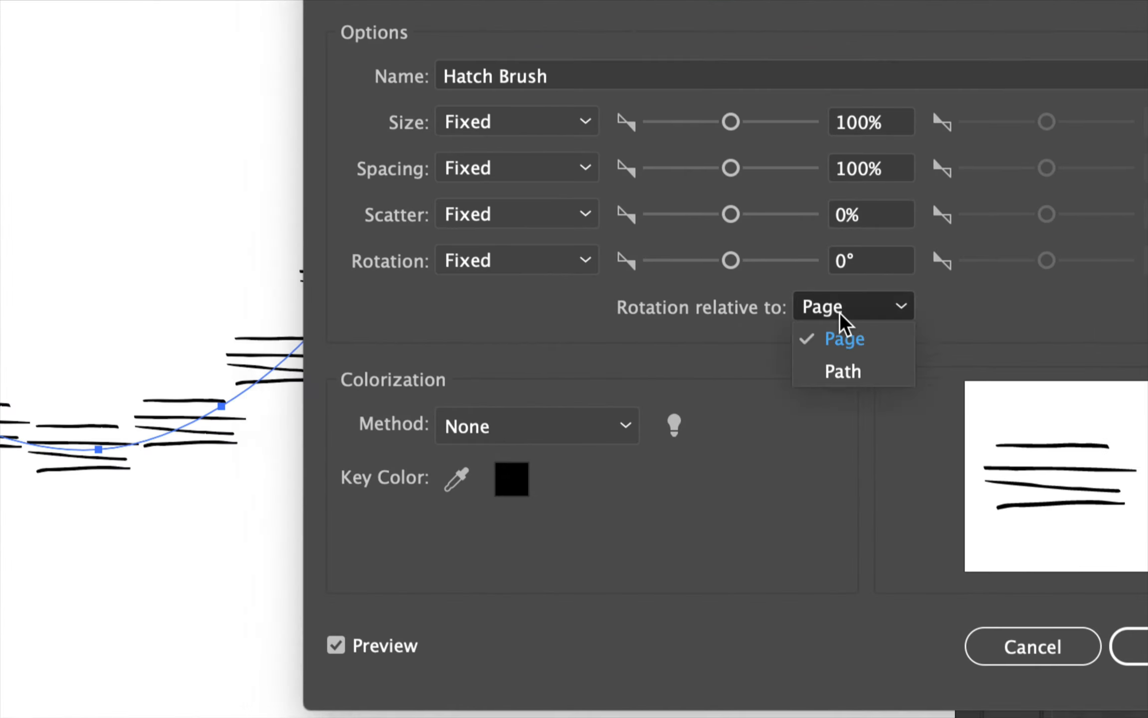
pyautogui.click(852, 373)
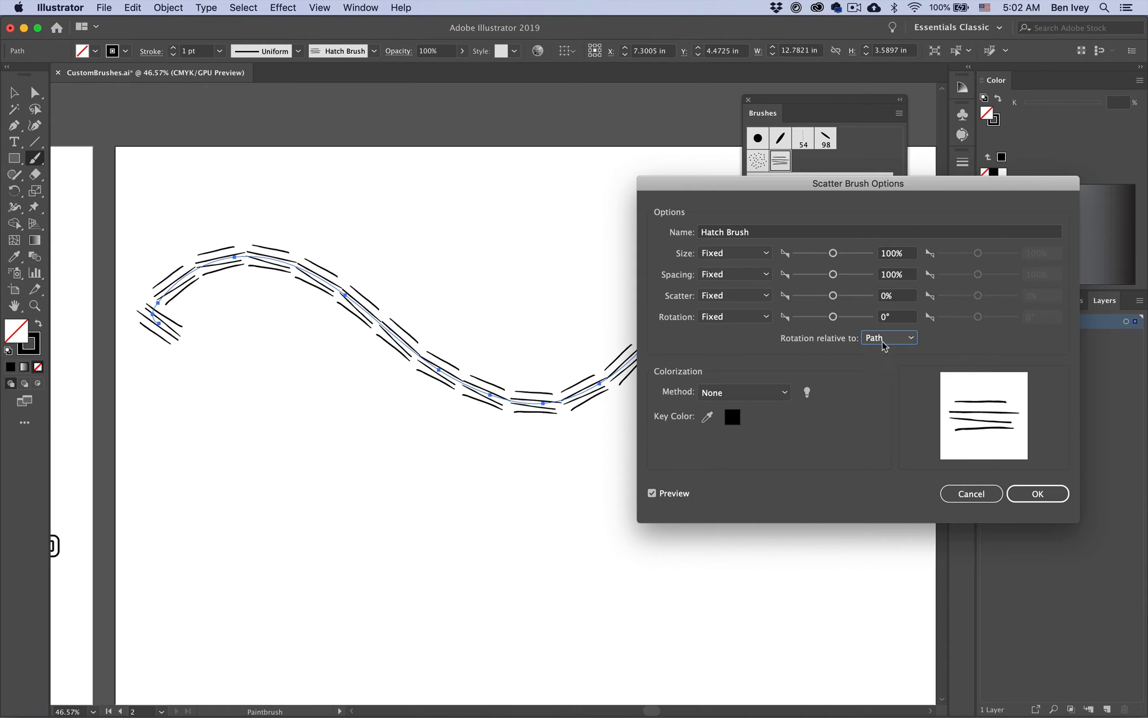
# Step: Set the Hatch Brush's spacing to 52% and its rotation to Random with values of 180° and -164°
pyautogui.moveTo(751, 188); pyautogui.dragTo(613, 180)
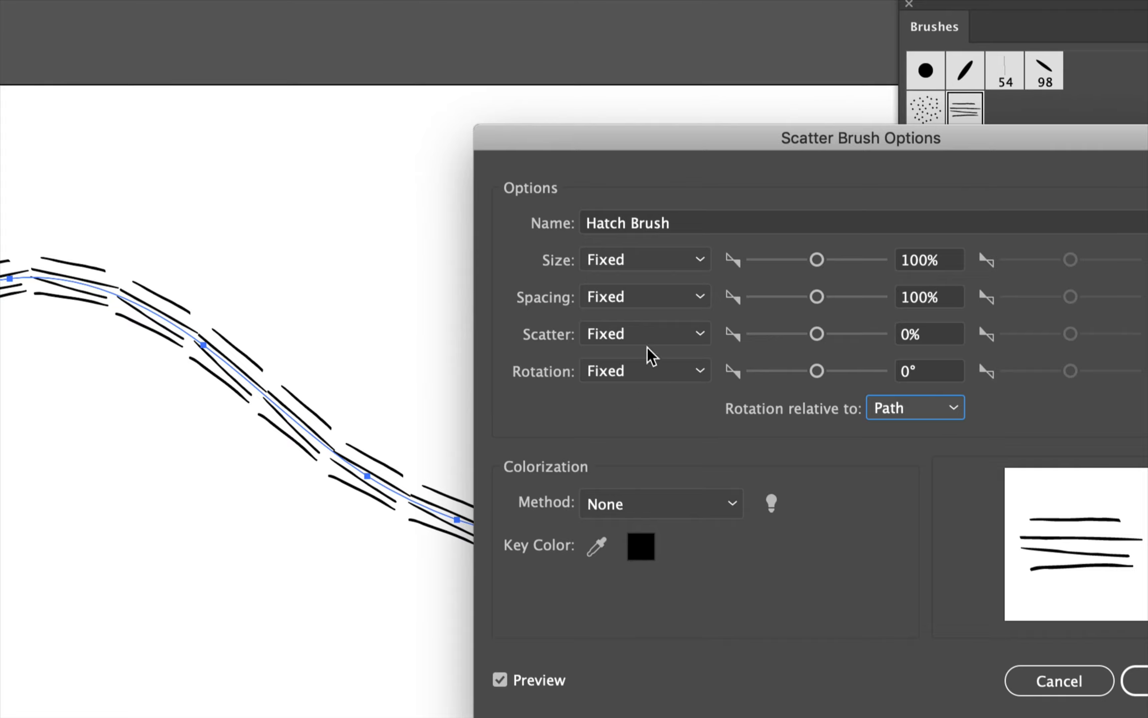
pyautogui.moveTo(812, 299); pyautogui.dragTo(781, 299)
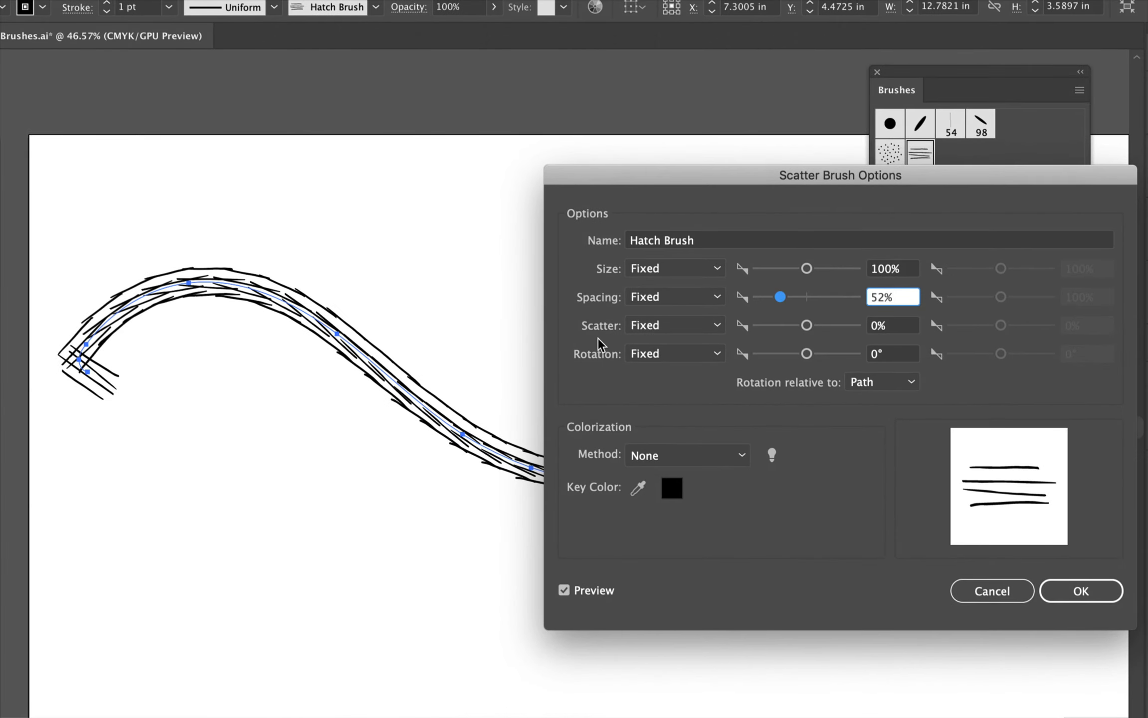
pyautogui.click(695, 353)
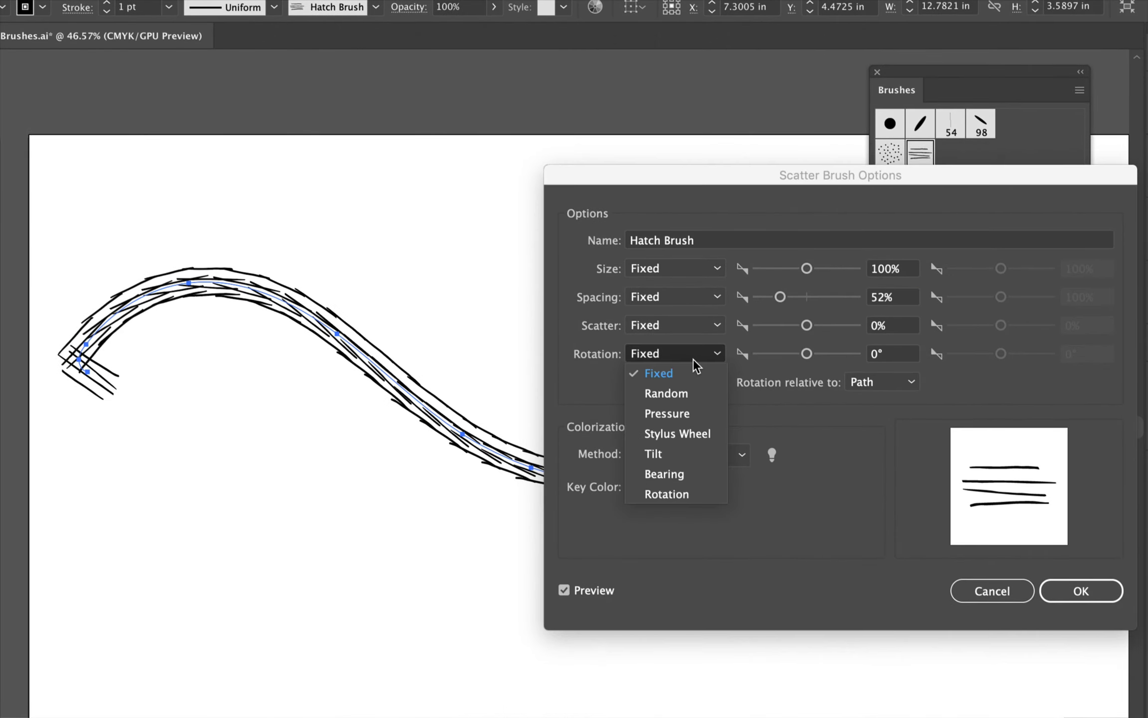
pyautogui.click(685, 394)
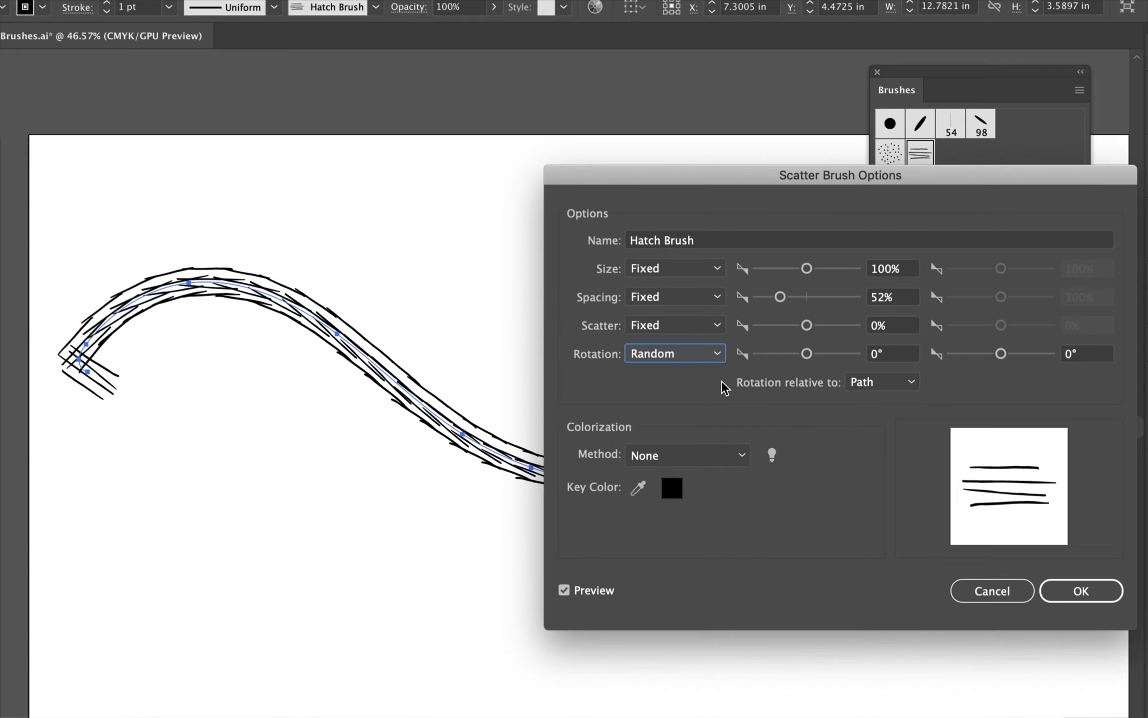
pyautogui.moveTo(808, 356); pyautogui.dragTo(850, 360)
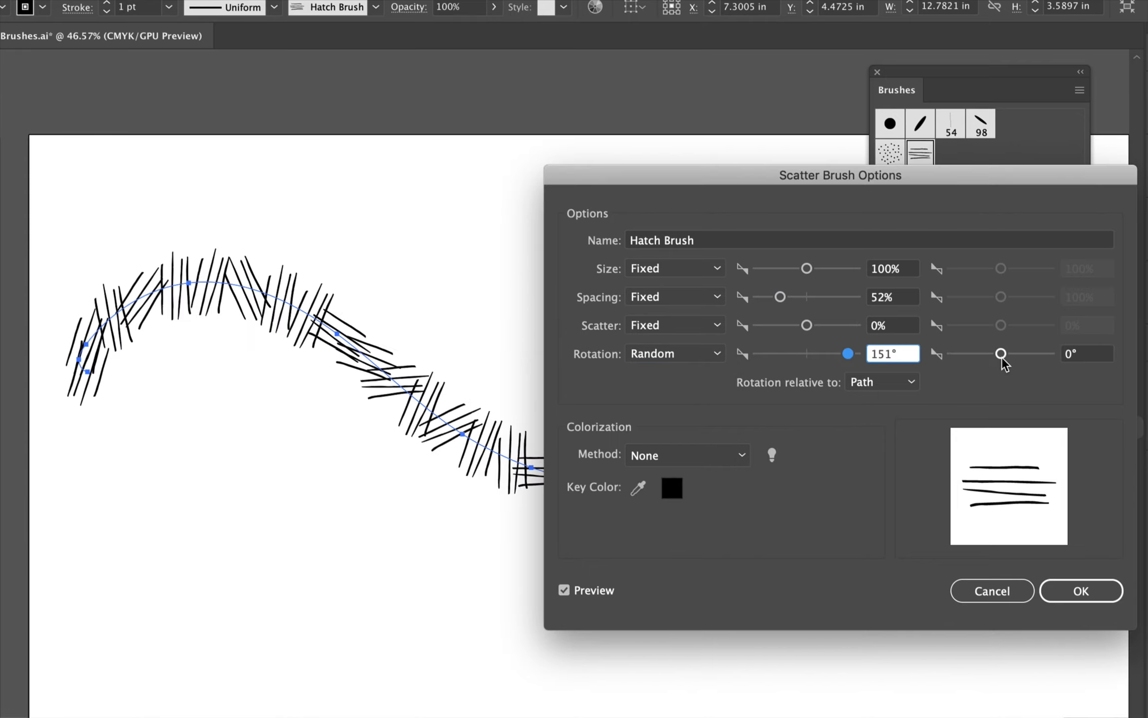
pyautogui.moveTo(1001, 358); pyautogui.dragTo(956, 359)
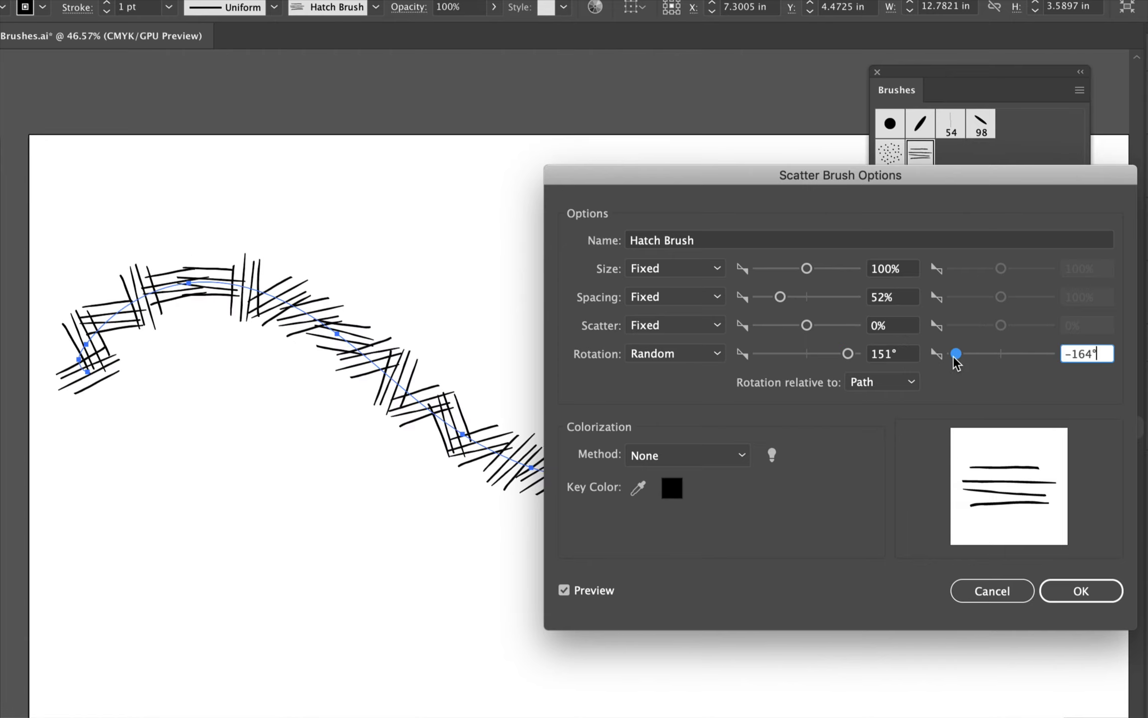
pyautogui.moveTo(848, 354); pyautogui.dragTo(857, 354)
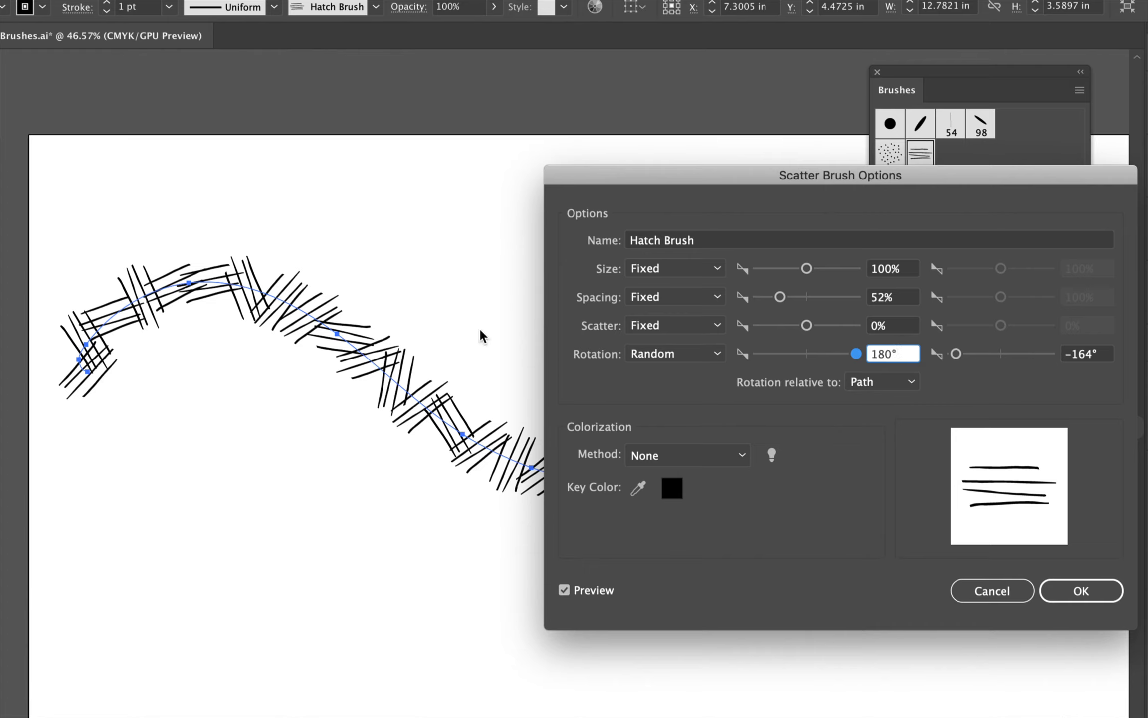
# Step: Tighten the Hatch Brush's spacing to 33% and set its colorization method to Tints
pyautogui.click(780, 297)
pyautogui.moveTo(781, 298); pyautogui.dragTo(770, 299)
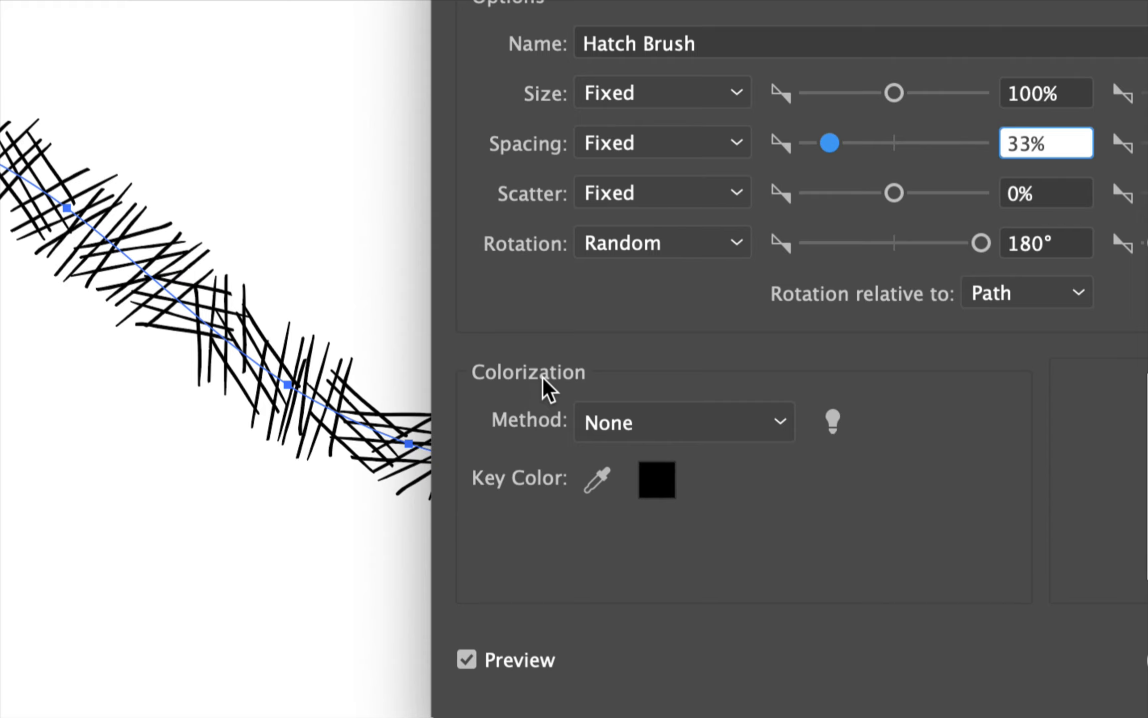
pyautogui.click(631, 432)
pyautogui.click(631, 504)
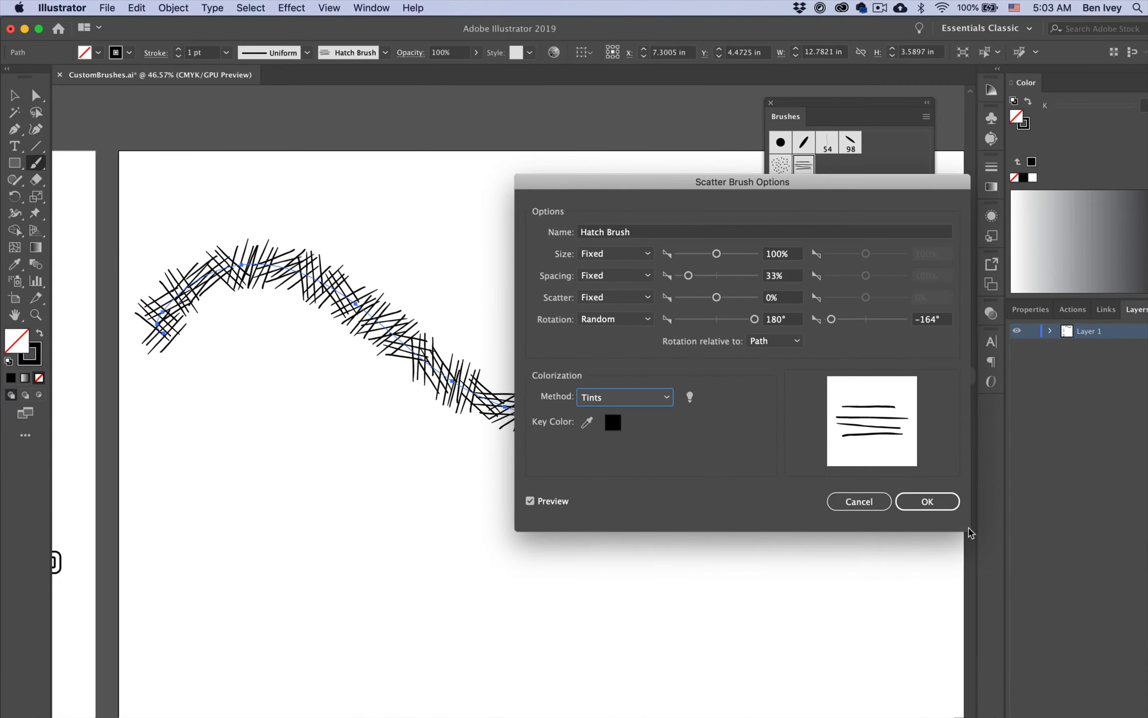
# Step: Confirm the Hatch Brush options and apply the changes to the existing strokes
pyautogui.click(928, 501)
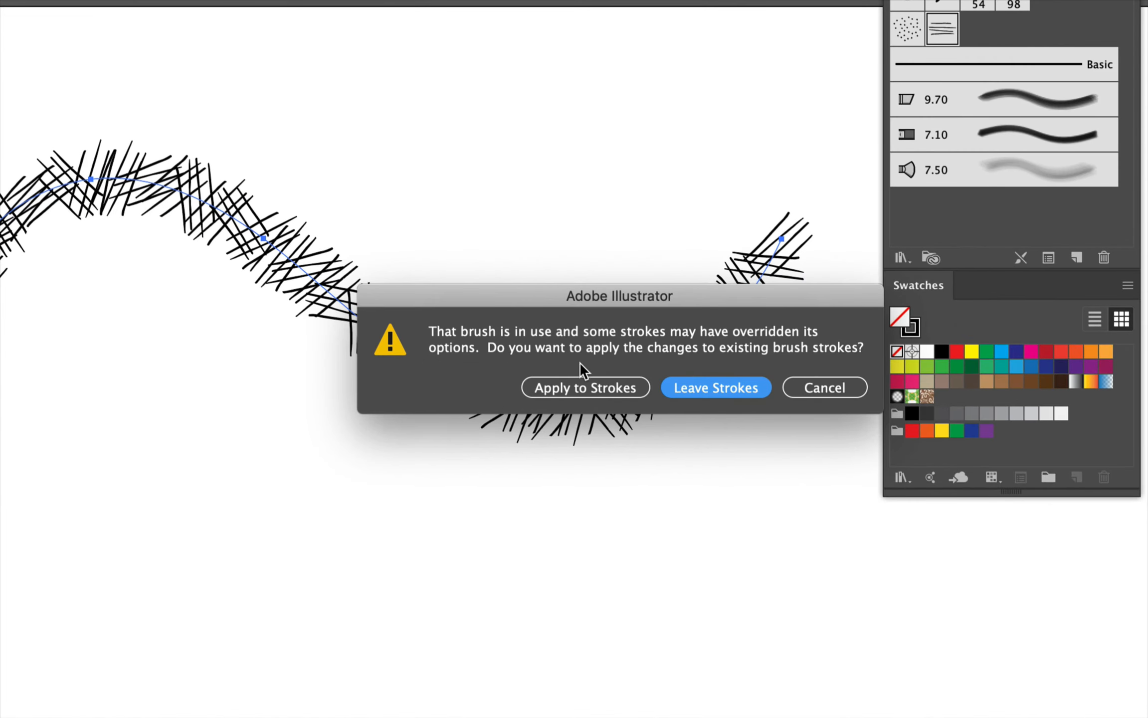
pyautogui.click(554, 387)
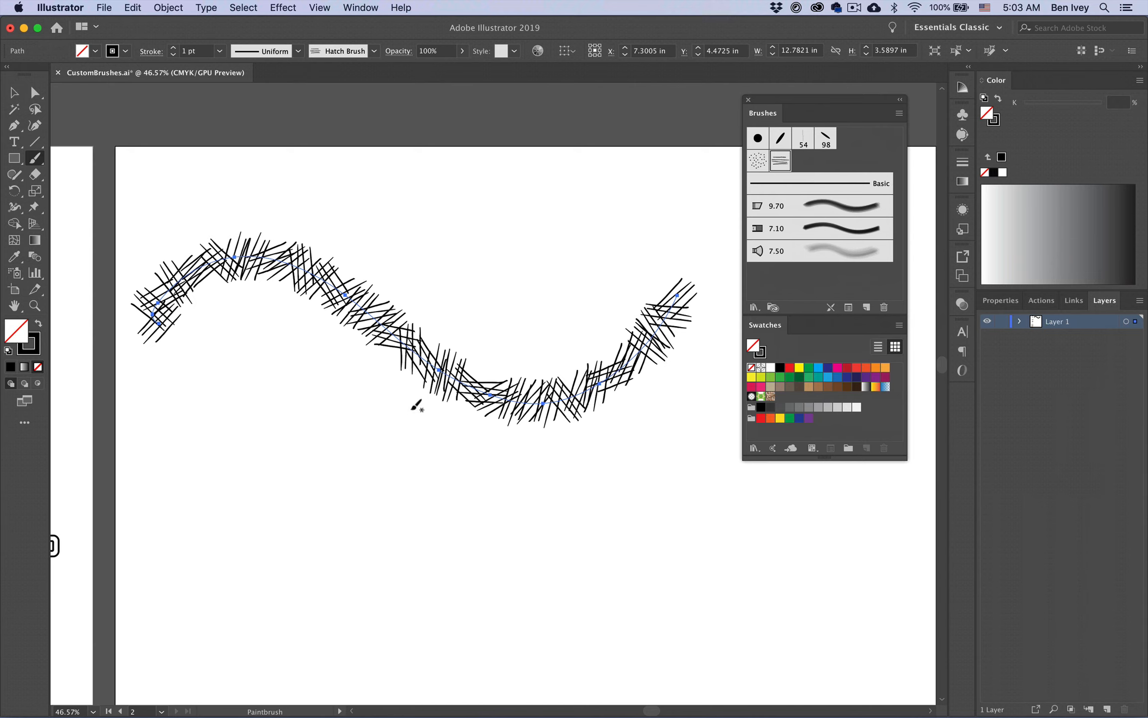
# Step: Paint a cluster of overlapping Hatch Brush strokes below the wavy stroke to build up dense cross-hatching
pyautogui.moveTo(415, 402)
pyautogui.mouseDown()
pyautogui.moveTo(478, 574)
pyautogui.moveTo(417, 606)
pyautogui.mouseUp()
pyautogui.moveTo(485, 447); pyautogui.dragTo(494, 558)
pyautogui.moveTo(412, 423)
pyautogui.mouseDown()
pyautogui.moveTo(479, 478)
pyautogui.moveTo(500, 474)
pyautogui.moveTo(498, 633)
pyautogui.mouseUp()
pyautogui.moveTo(448, 464)
pyautogui.mouseDown()
pyautogui.moveTo(441, 621)
pyautogui.moveTo(324, 576)
pyautogui.mouseUp()
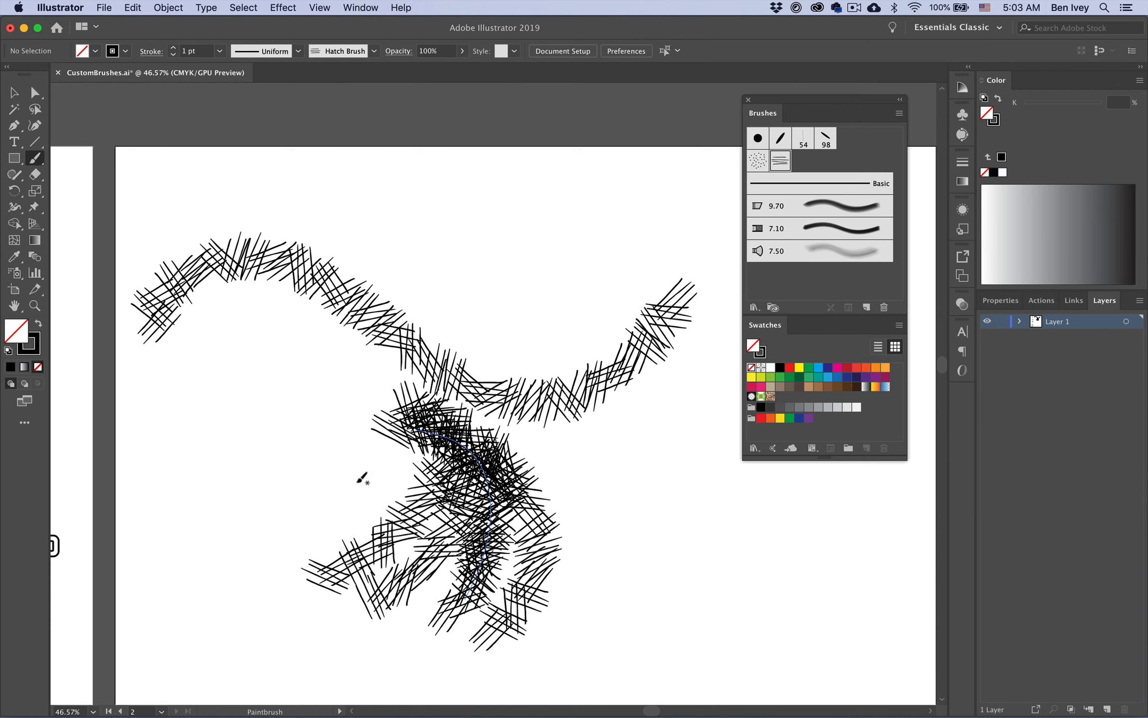
pyautogui.moveTo(411, 456); pyautogui.dragTo(272, 596)
pyautogui.moveTo(360, 477); pyautogui.dragTo(340, 576)
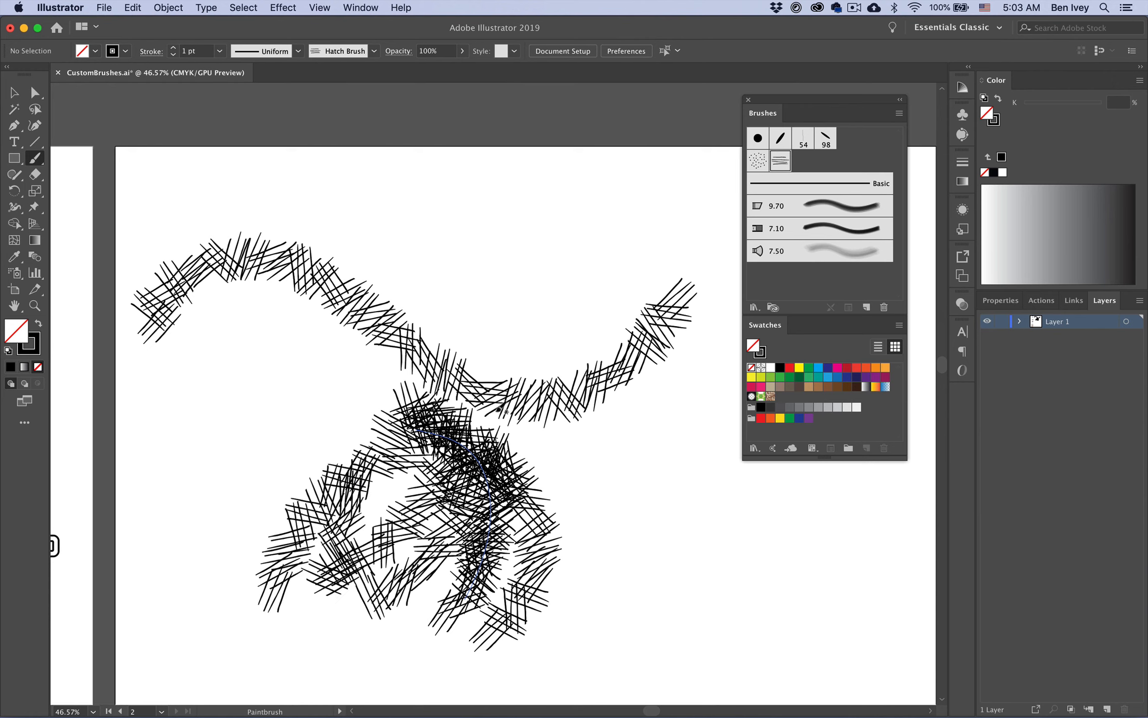
# Step: Select all hatch test strokes on the second artboard and delete them
pyautogui.press('v')
pyautogui.moveTo(336, 217)
pyautogui.mouseDown()
pyautogui.moveTo(542, 471)
pyautogui.moveTo(581, 608)
pyautogui.mouseUp()
pyautogui.press('Delete')
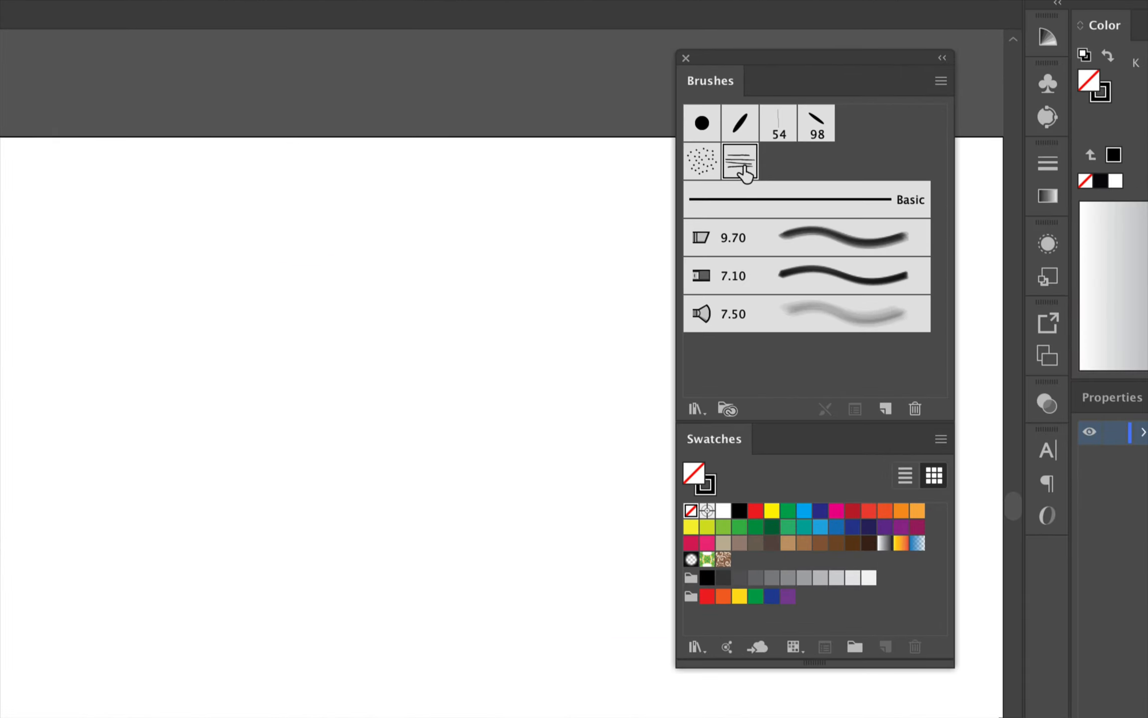
# Step: Review the Hatch Brush's options and close them without making changes
pyautogui.doubleClick(782, 162)
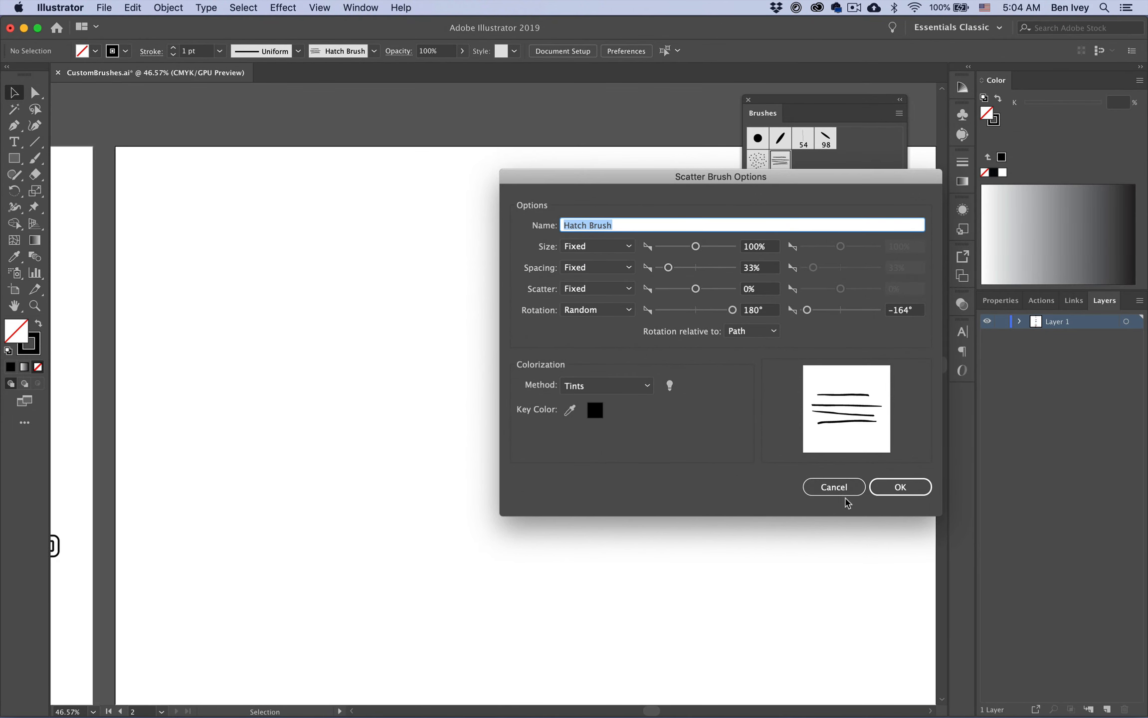
pyautogui.click(844, 490)
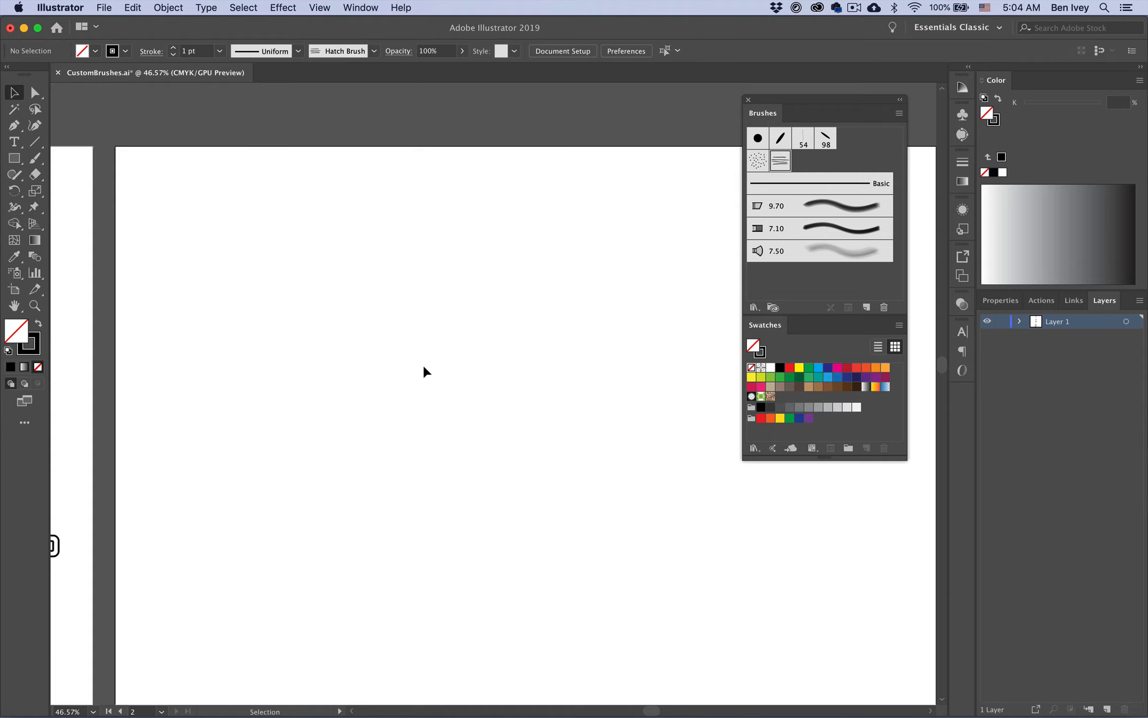
# Step: Add the middle chain link artwork on the first artboard to the swatches as a pattern
pyautogui.scroll(-3, 423, 371)
pyautogui.scroll(2, 592, 282)
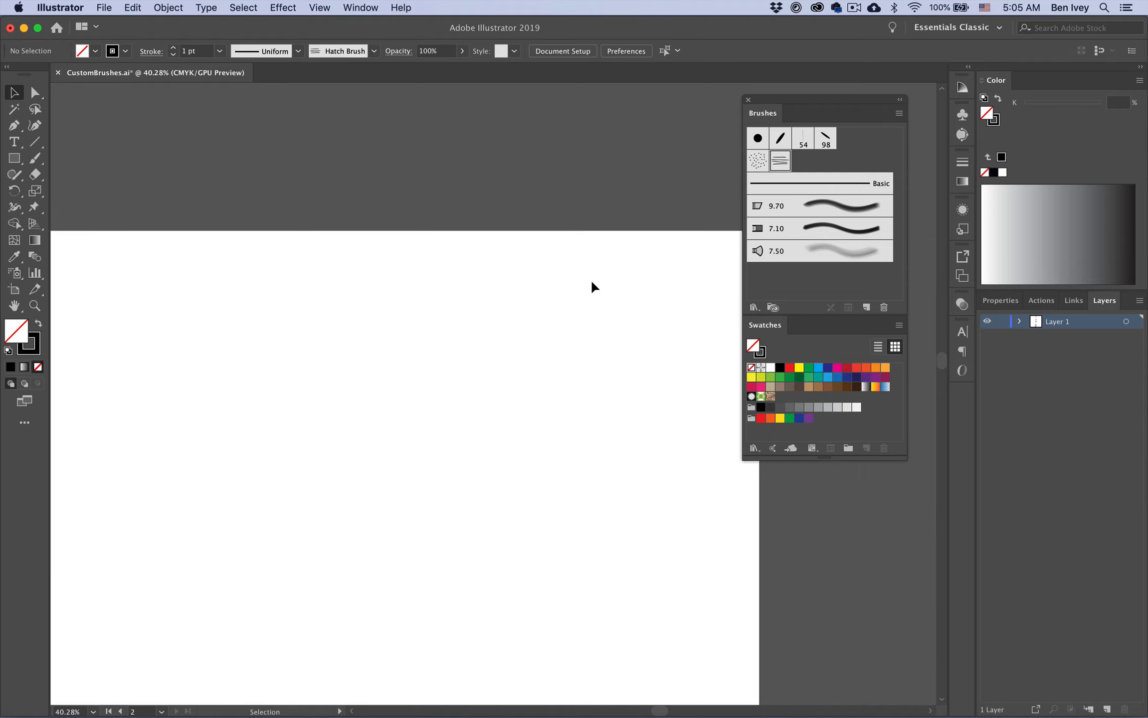
pyautogui.scroll(-3, 592, 287)
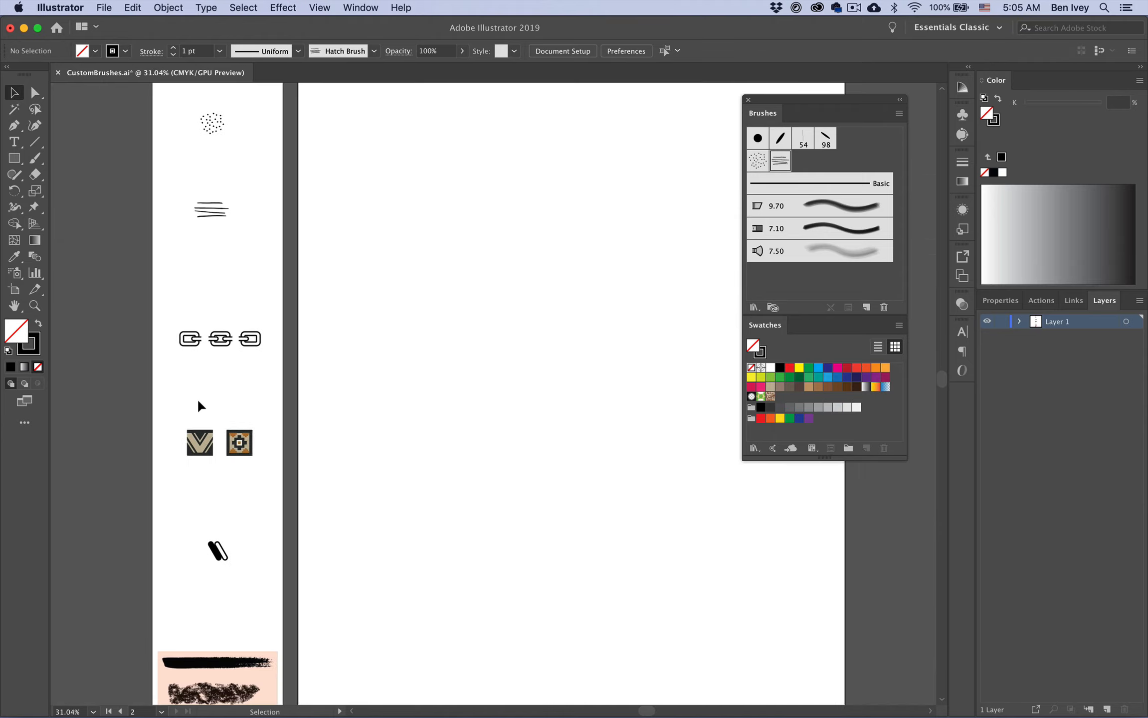
pyautogui.scroll(3, 198, 397)
pyautogui.scroll(3, 192, 270)
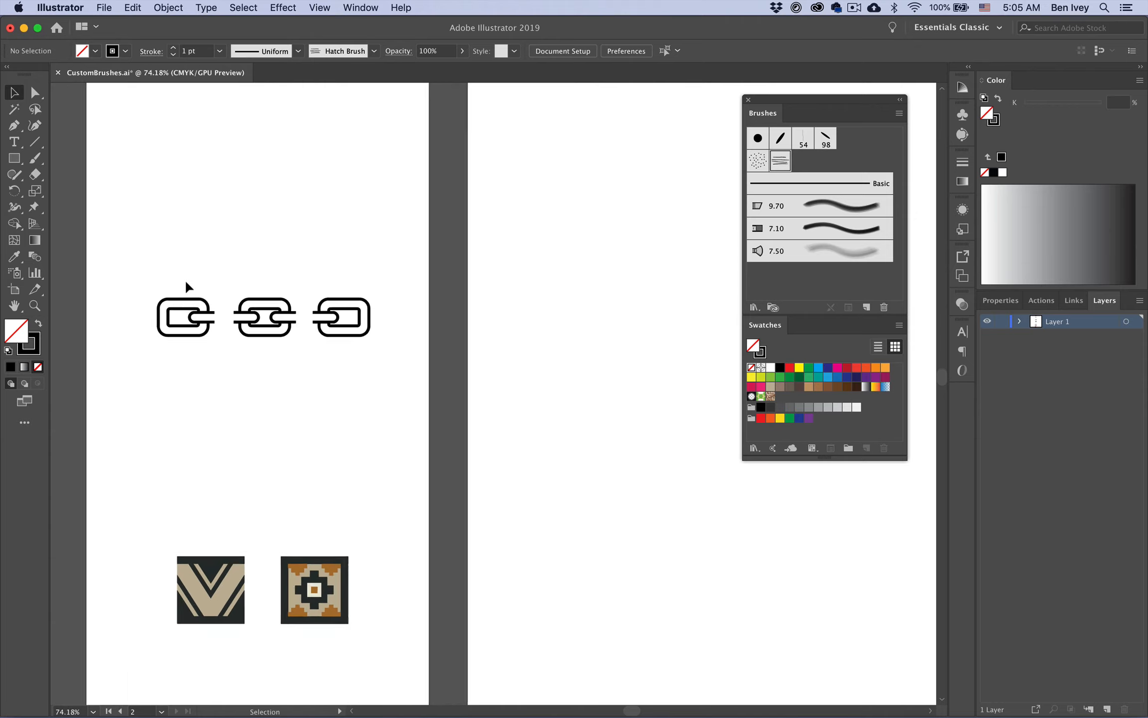
pyautogui.moveTo(167, 328); pyautogui.dragTo(168, 328)
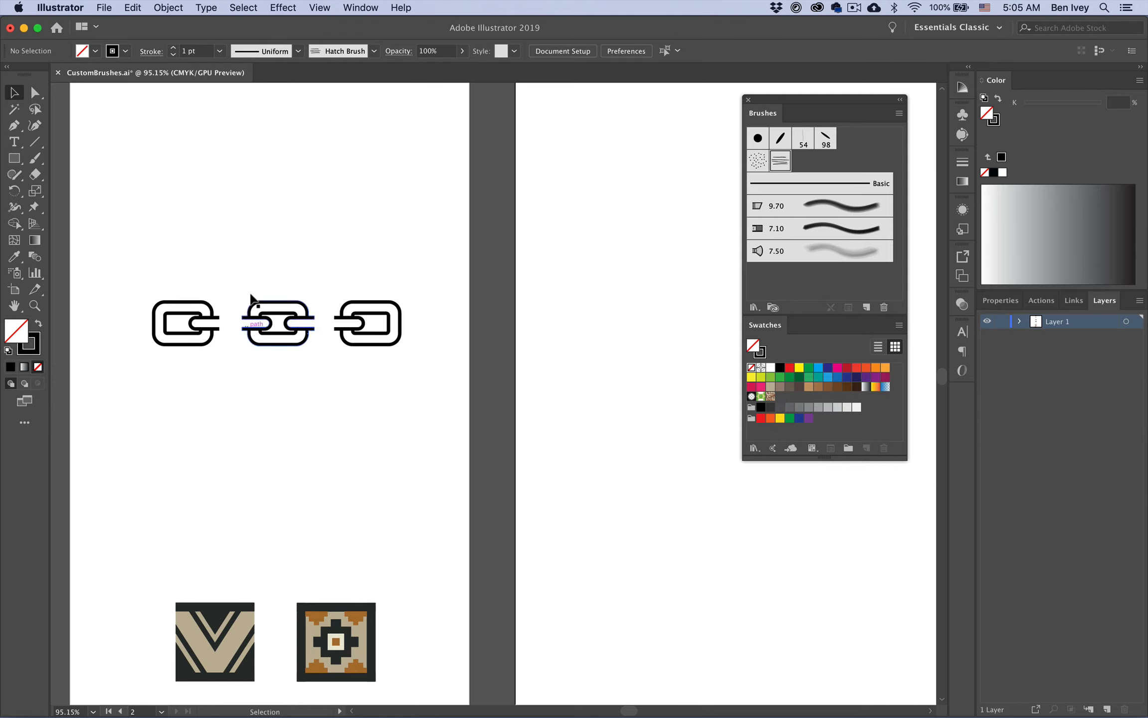
pyautogui.moveTo(242, 291); pyautogui.dragTo(313, 377)
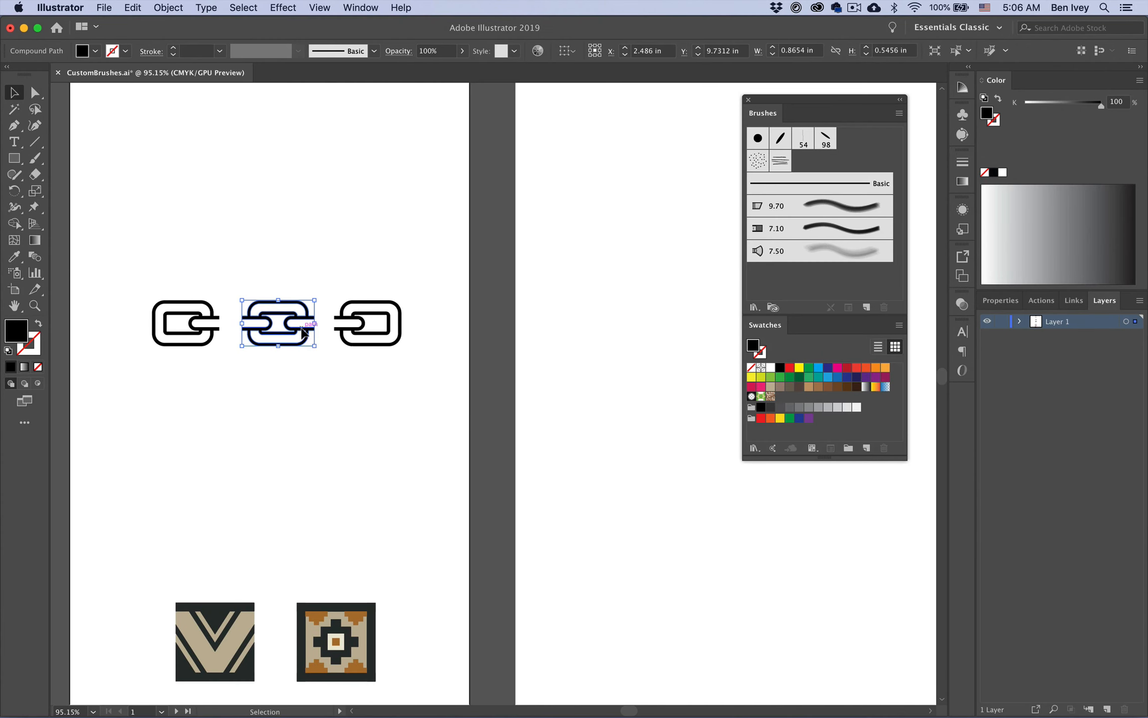
pyautogui.moveTo(267, 313); pyautogui.dragTo(472, 471)
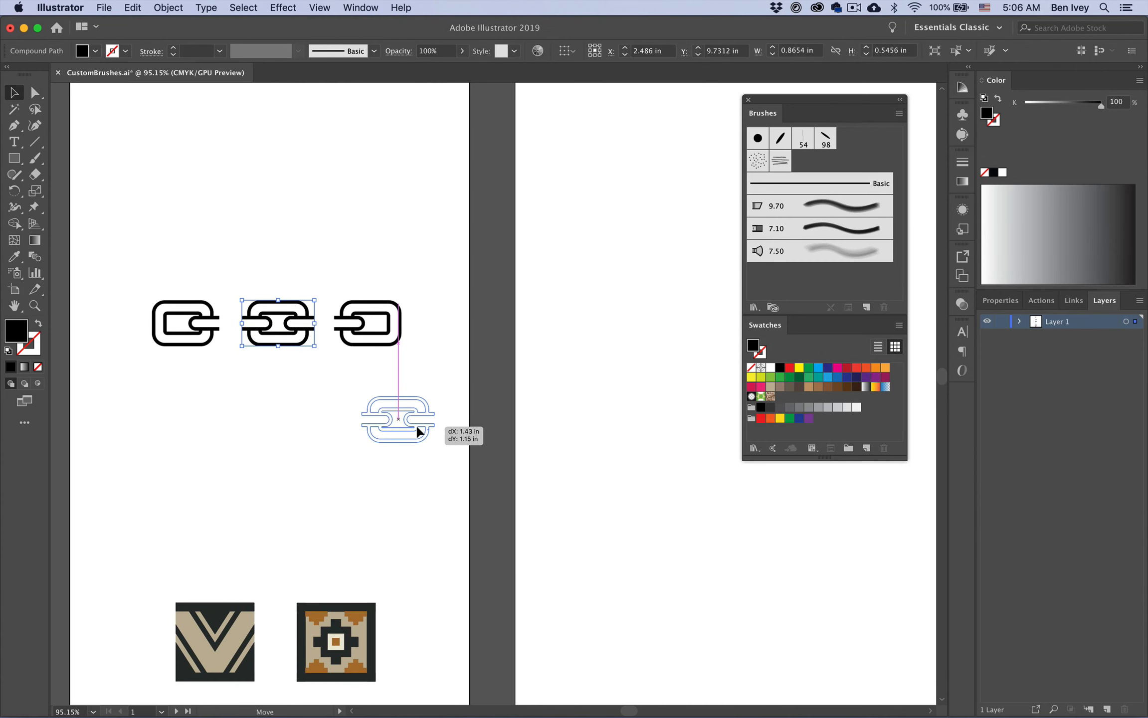
pyautogui.moveTo(417, 427); pyautogui.dragTo(785, 403)
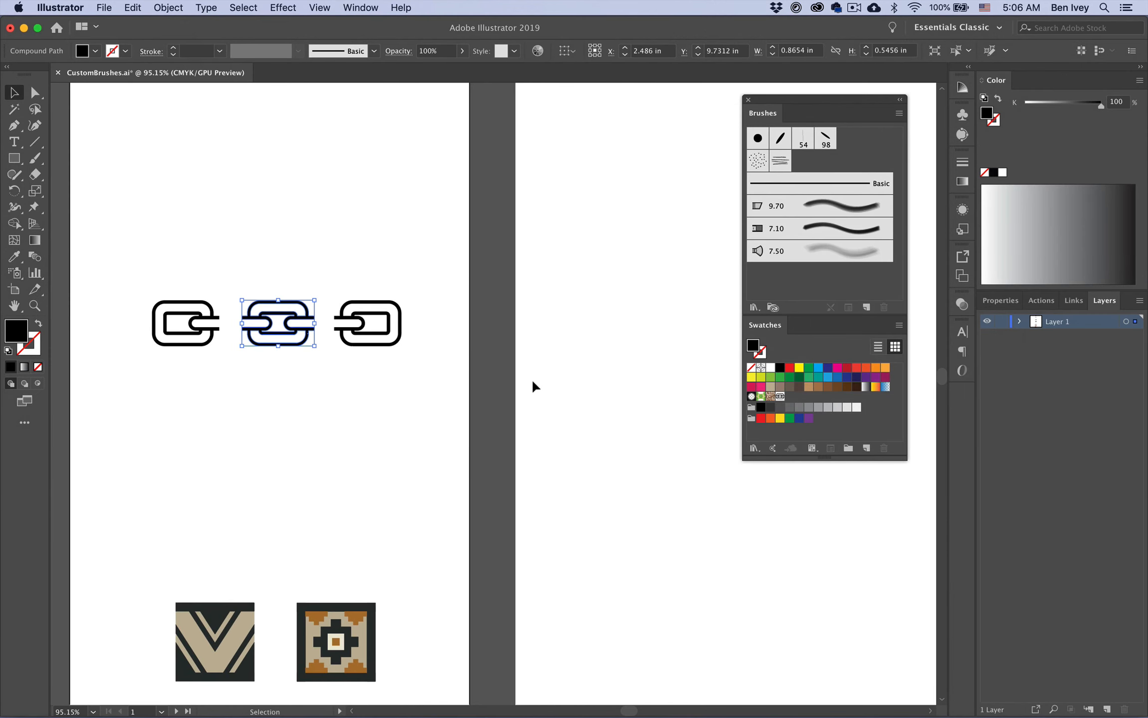
# Step: Draw a rectangle about 4.53 by 4.69 in on the second artboard, test the chain pattern swatch as its fill, and delete it
pyautogui.hscroll(6, 534, 387)
pyautogui.click(15, 159)
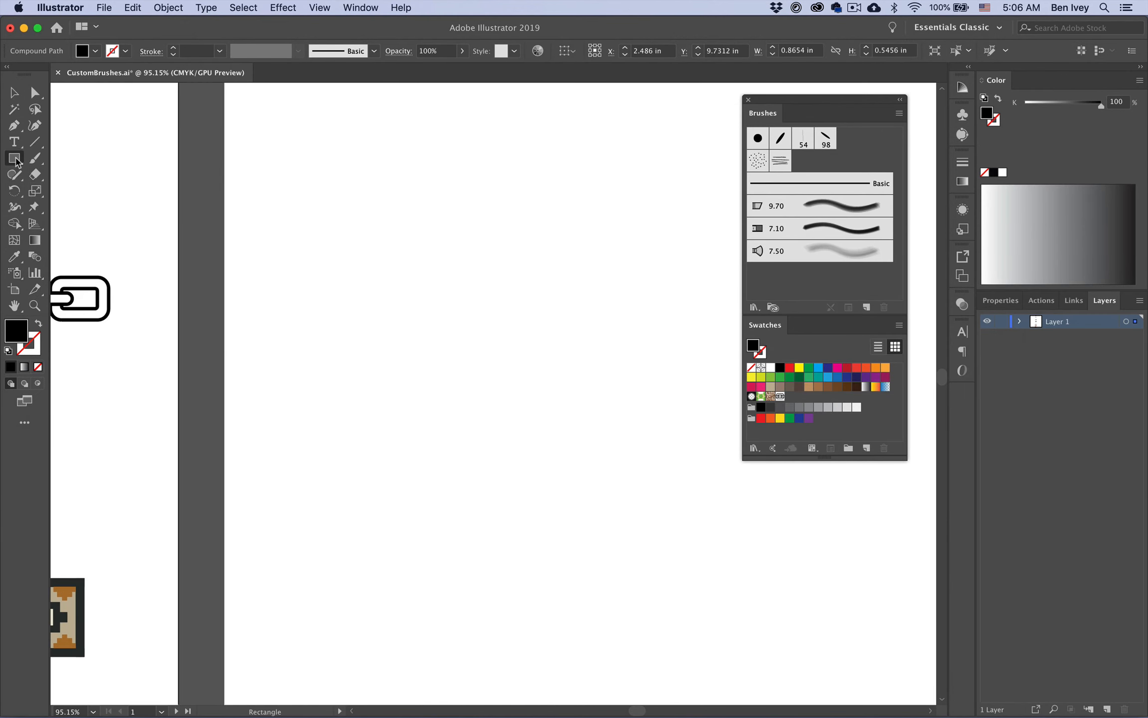
pyautogui.moveTo(287, 155)
pyautogui.mouseDown()
pyautogui.moveTo(467, 415)
pyautogui.moveTo(666, 548)
pyautogui.mouseUp()
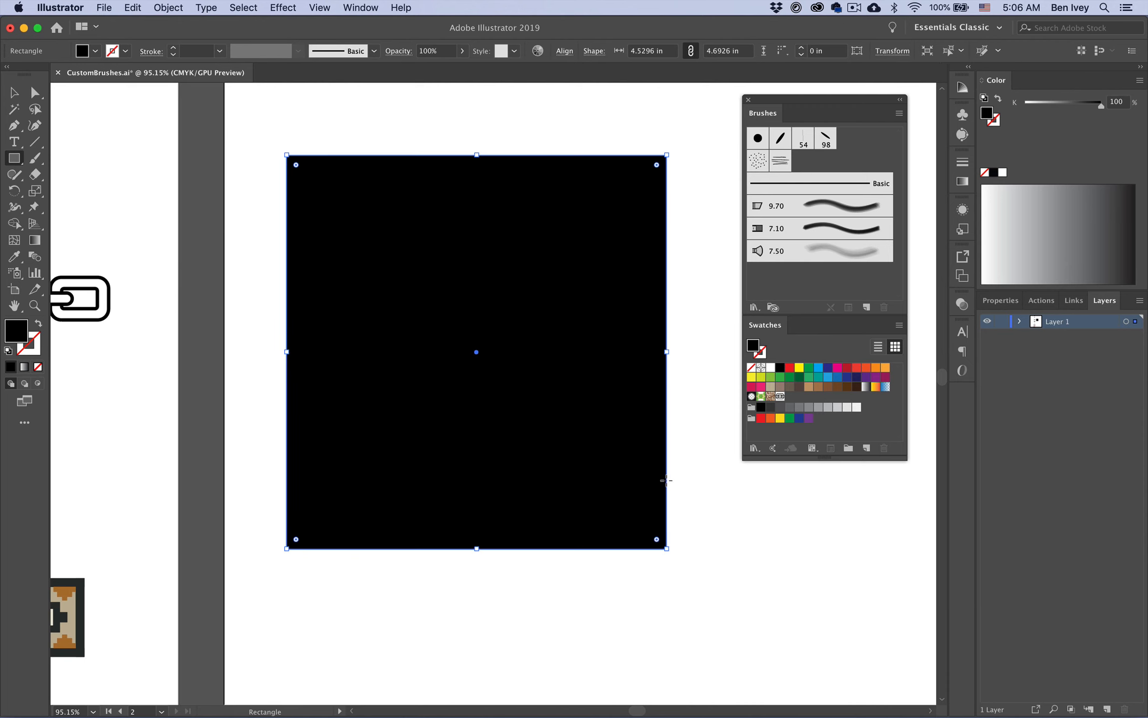
pyautogui.click(780, 396)
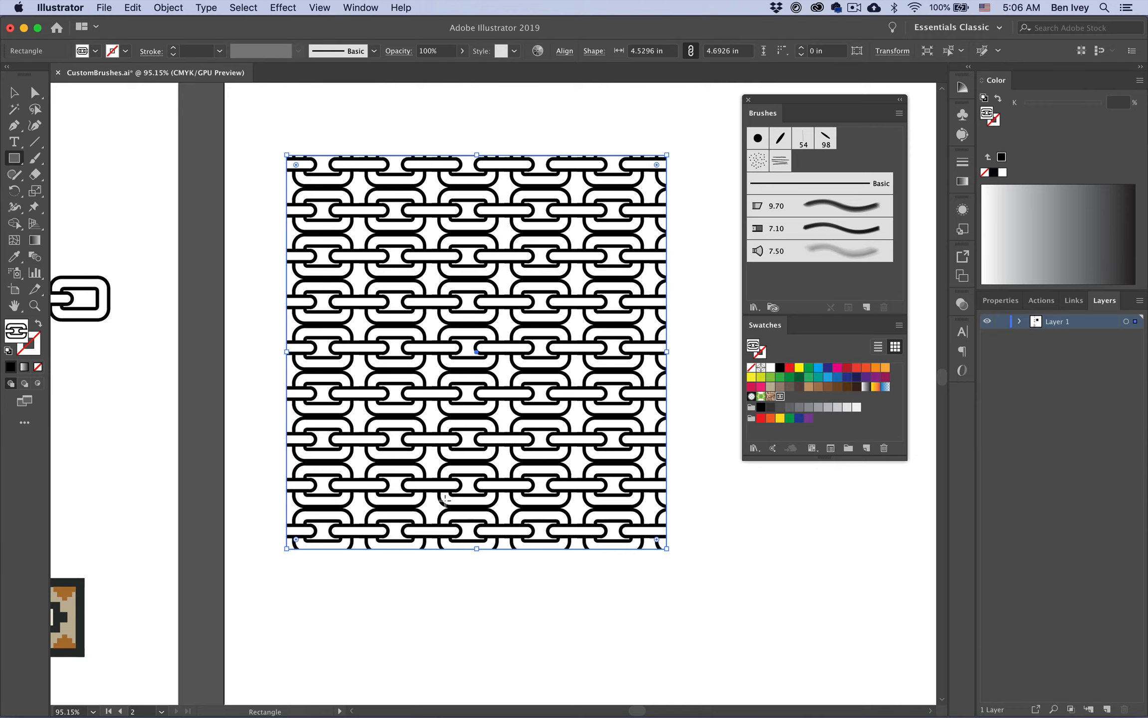
pyautogui.press('Delete')
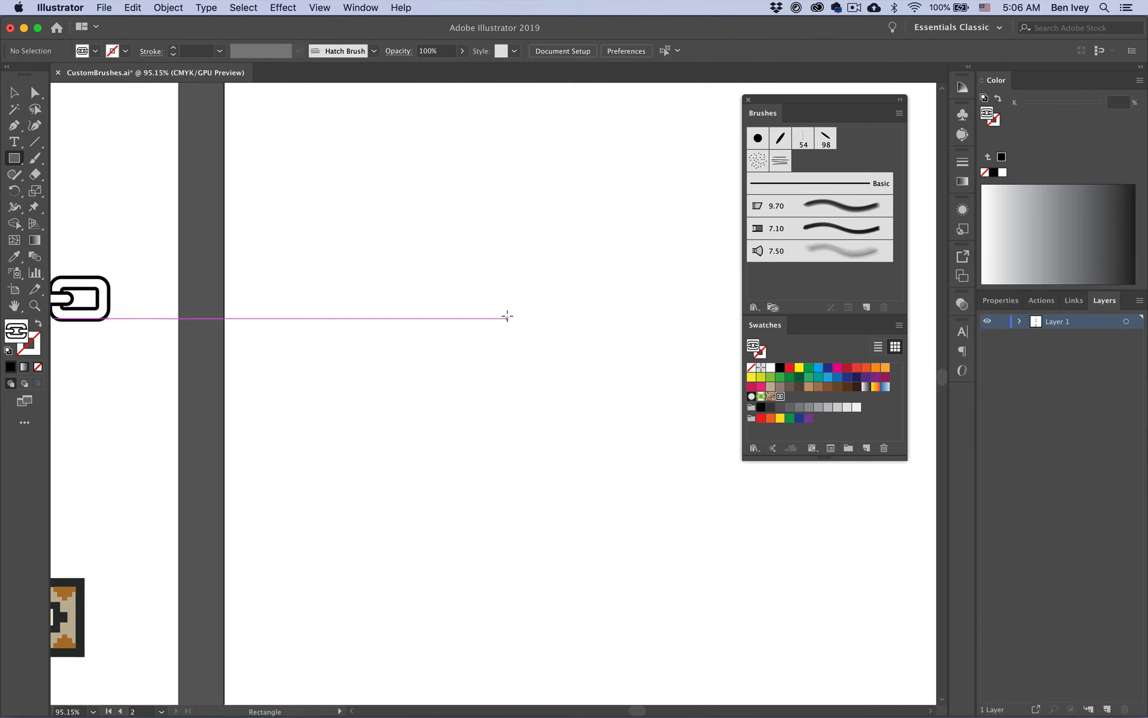
# Step: Add the right and left end chain links to the swatches as separate patterns
pyautogui.hscroll(-1, 450, 368)
pyautogui.hscroll(-10, 451, 368)
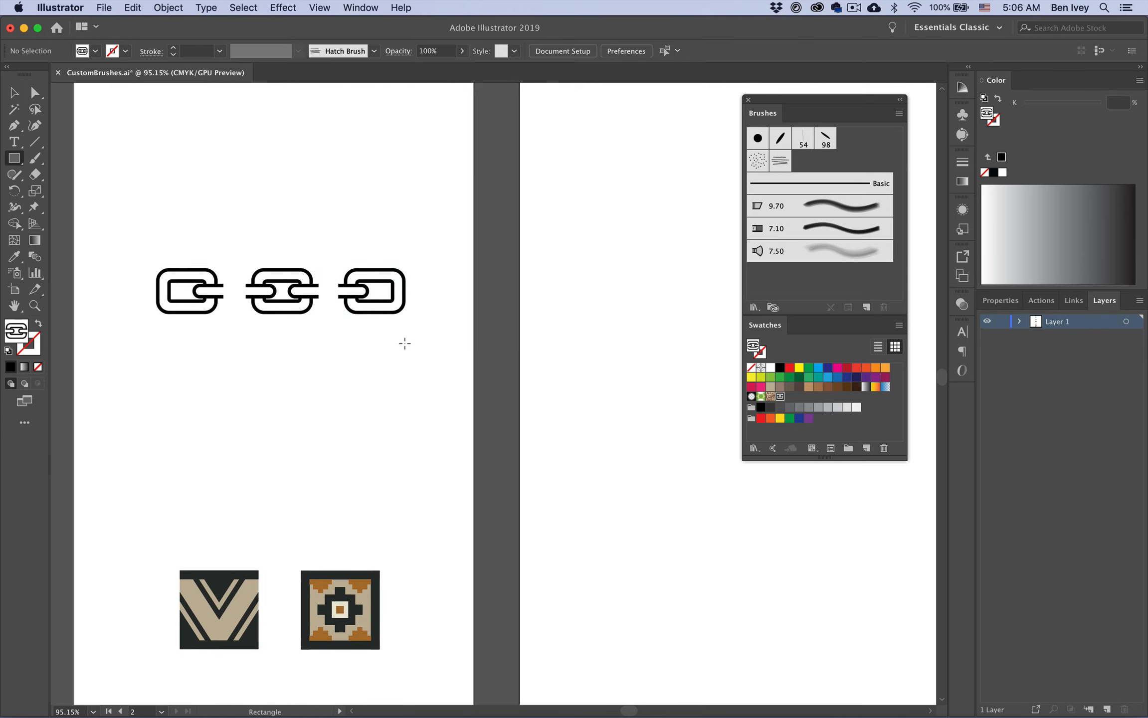
pyautogui.moveTo(418, 238); pyautogui.dragTo(334, 353)
pyautogui.press('v')
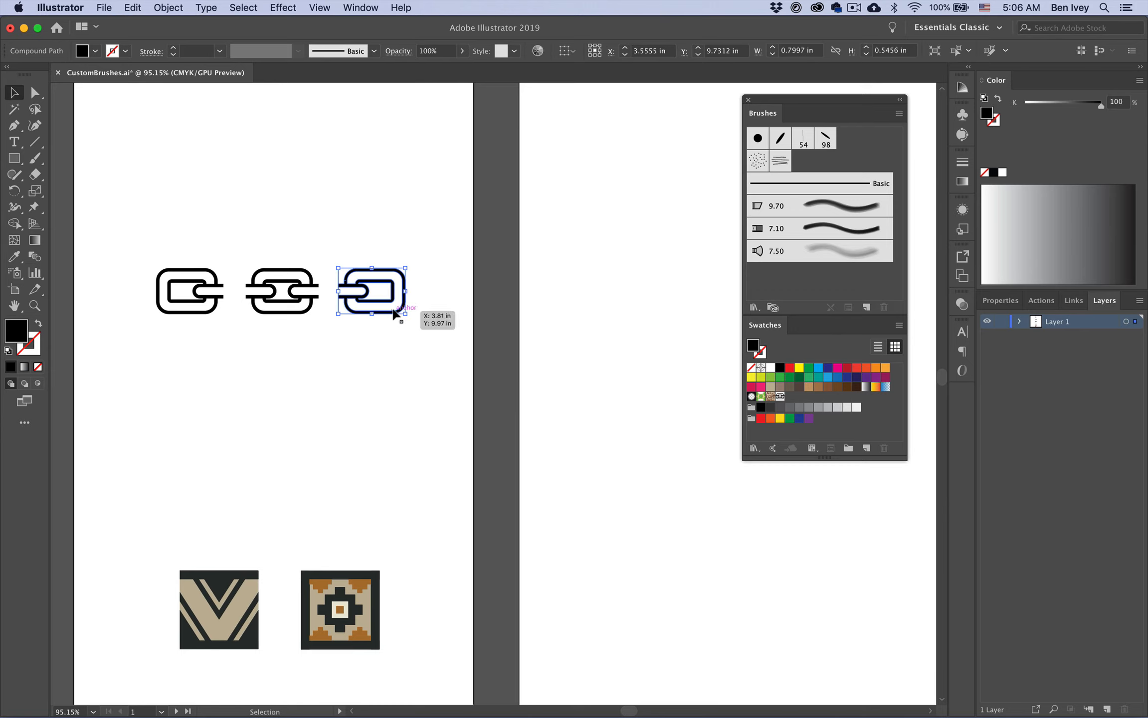
pyautogui.moveTo(394, 313); pyautogui.dragTo(790, 397)
pyautogui.moveTo(103, 240); pyautogui.dragTo(800, 403)
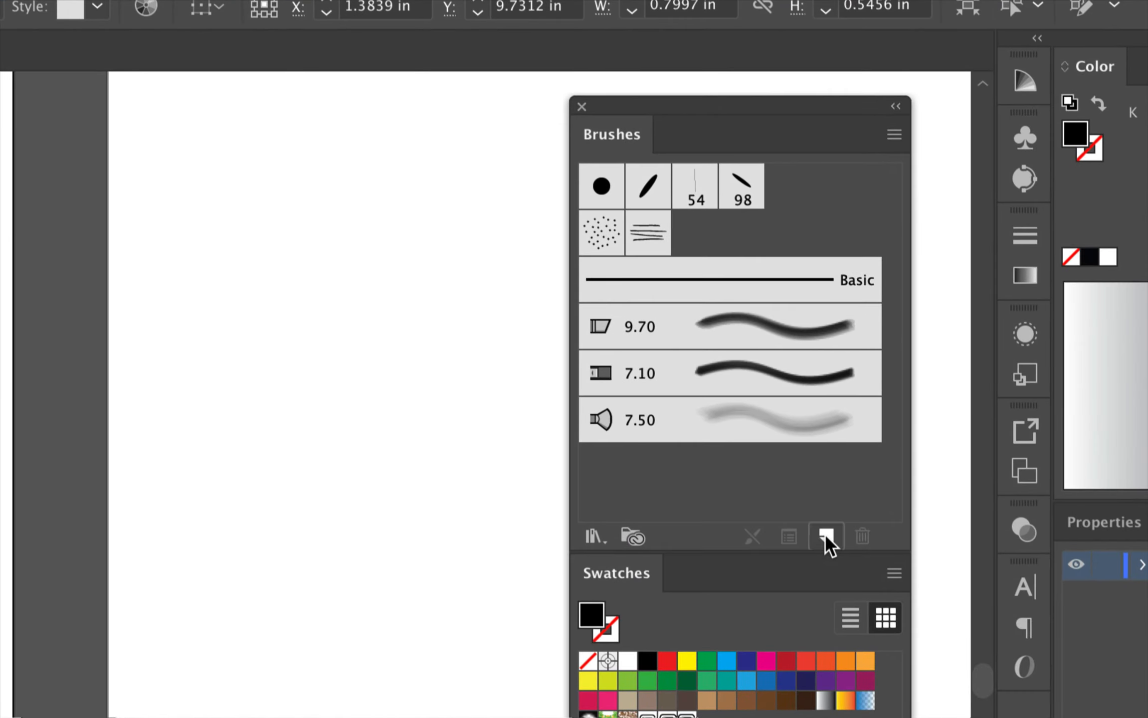
# Step: Create a Pattern Brush named Chain Brush with the chain links as side, start and end tiles, no corner tiles, and Tints colorization
pyautogui.click(825, 533)
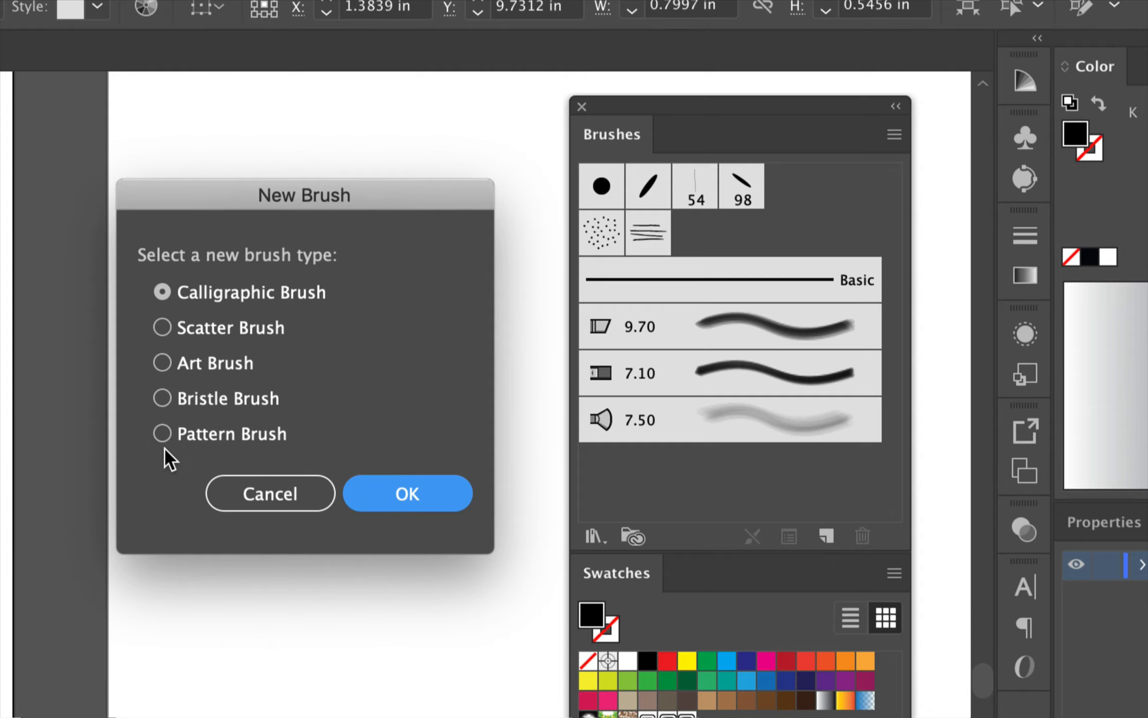
pyautogui.click(209, 440)
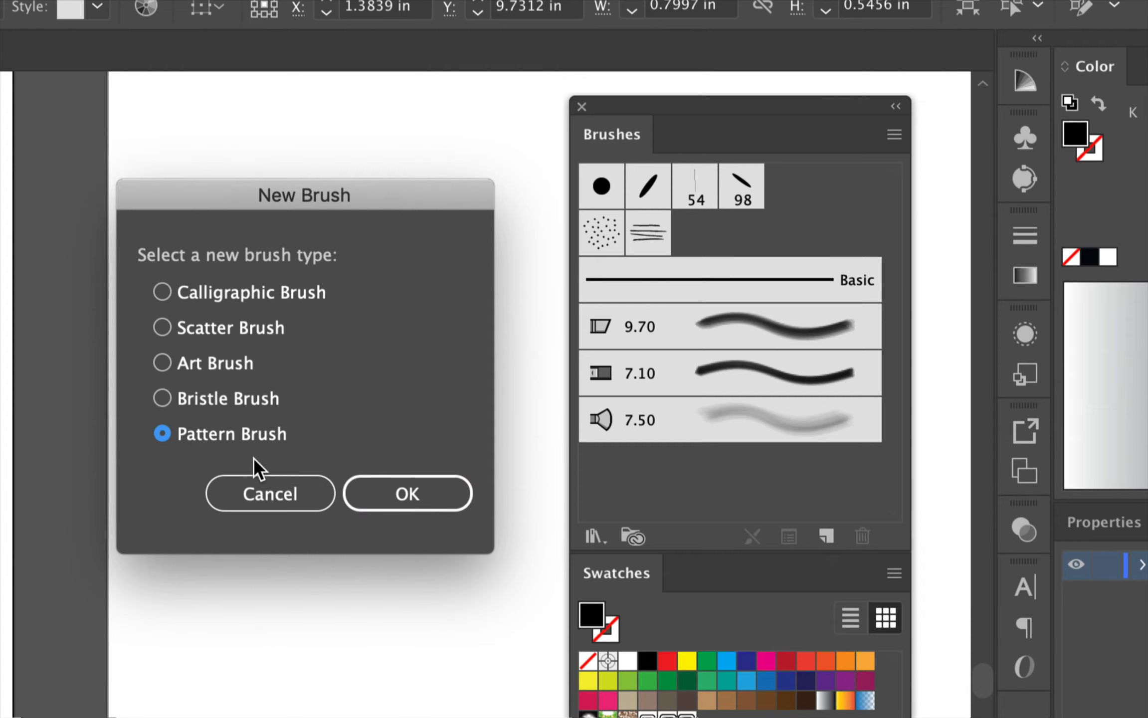
pyautogui.click(410, 490)
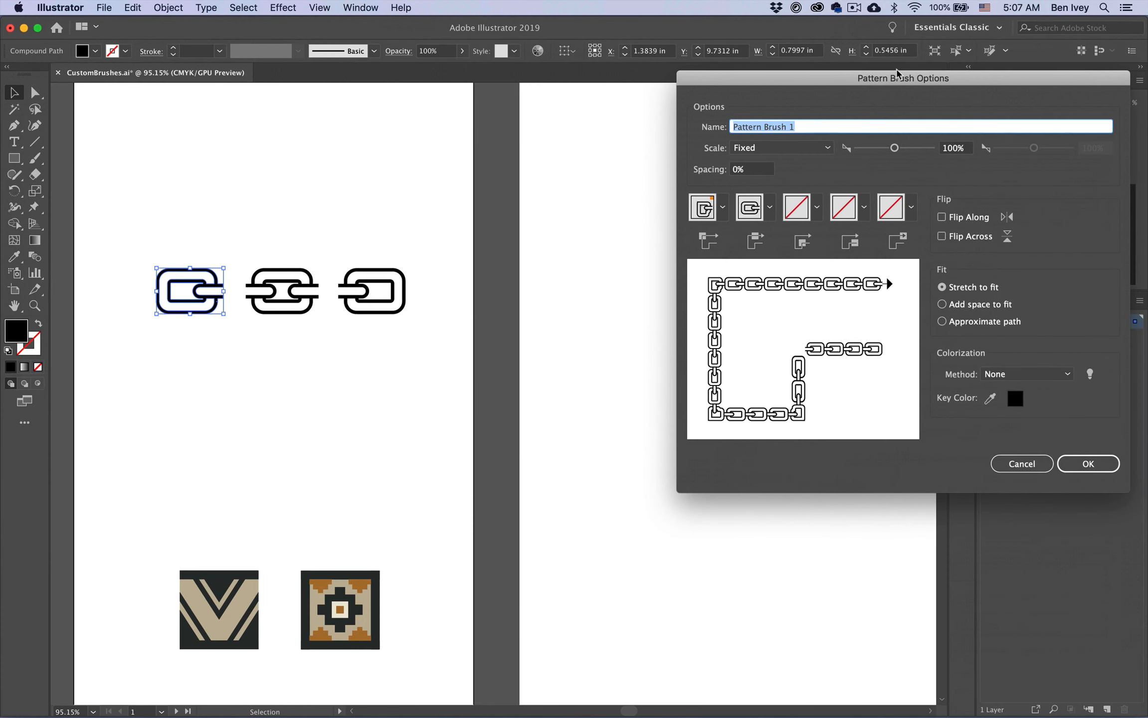
pyautogui.moveTo(893, 65); pyautogui.dragTo(271, 173)
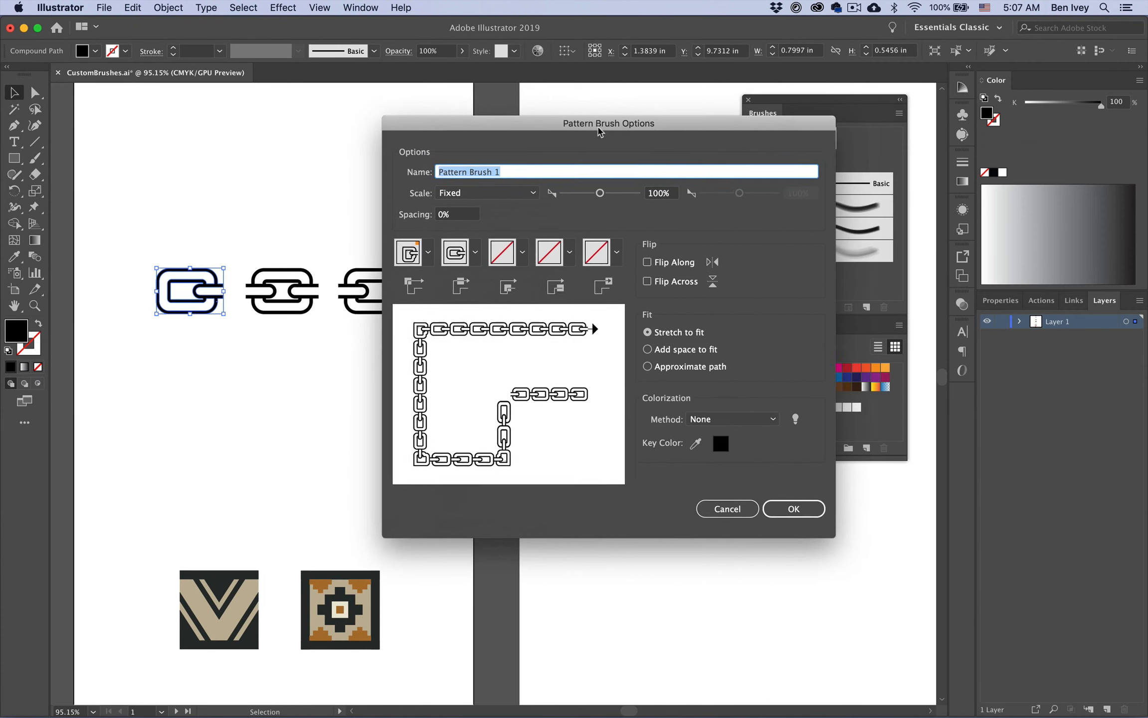
pyautogui.moveTo(599, 131); pyautogui.dragTo(584, 117)
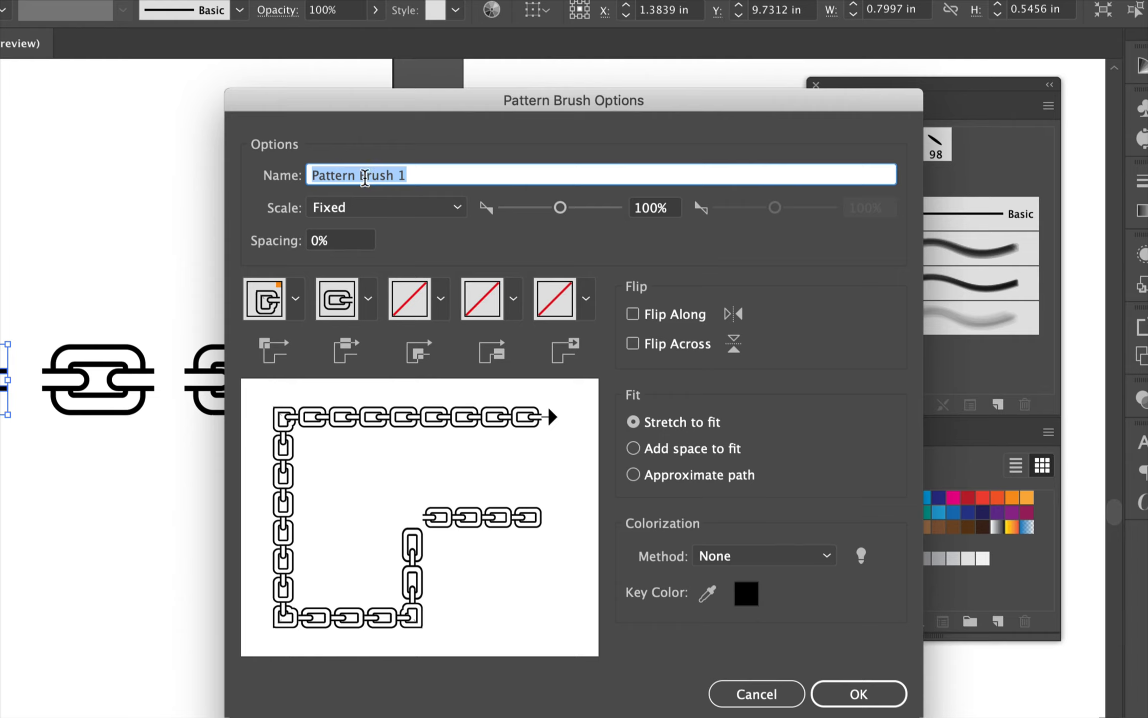
pyautogui.write('Chai')
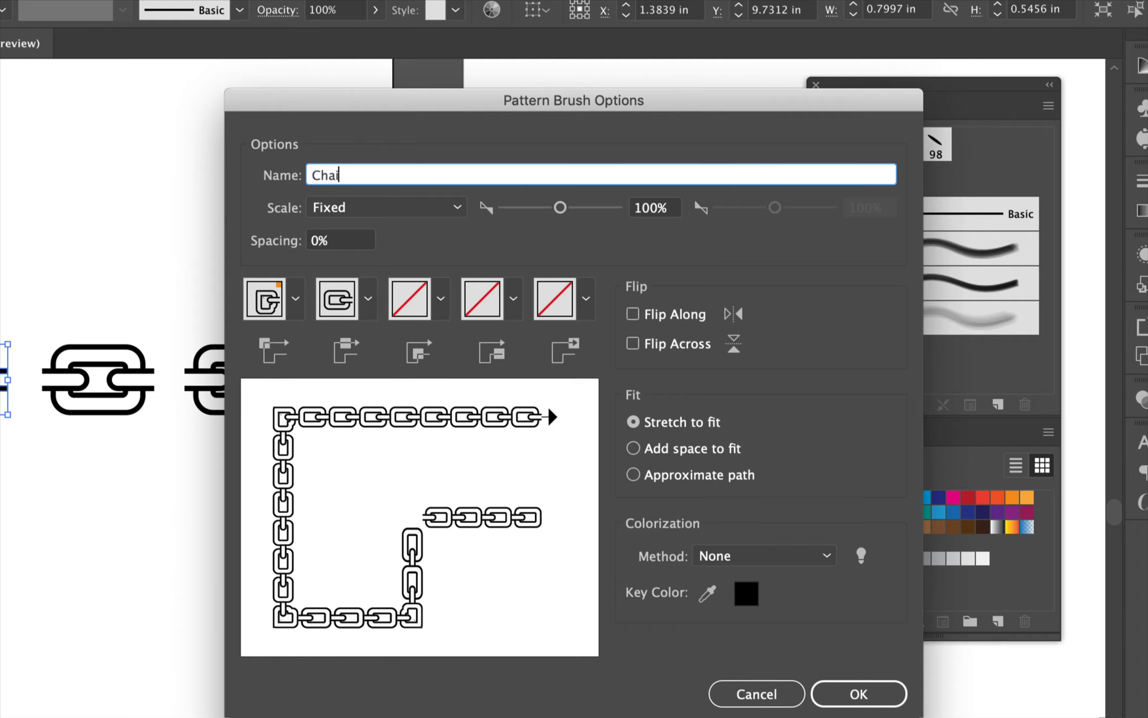
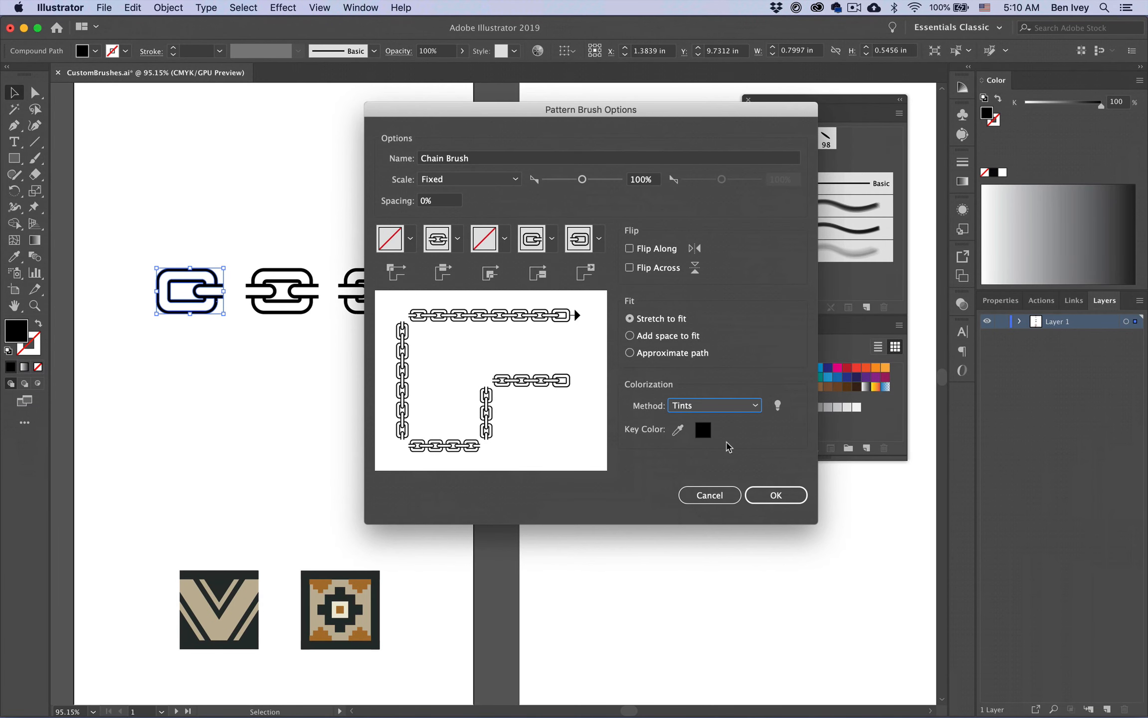
pyautogui.click(776, 496)
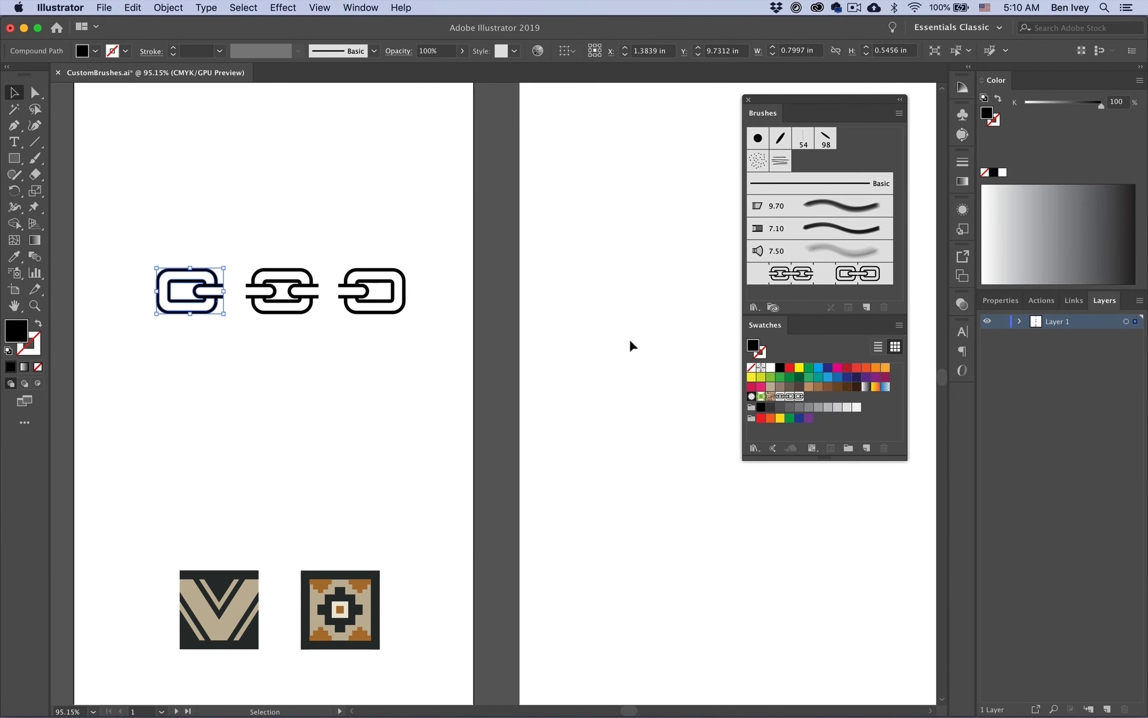
# Step: Paint three winding test strokes with the Chain Brush on the second artboard
pyautogui.hscroll(5, 630, 341)
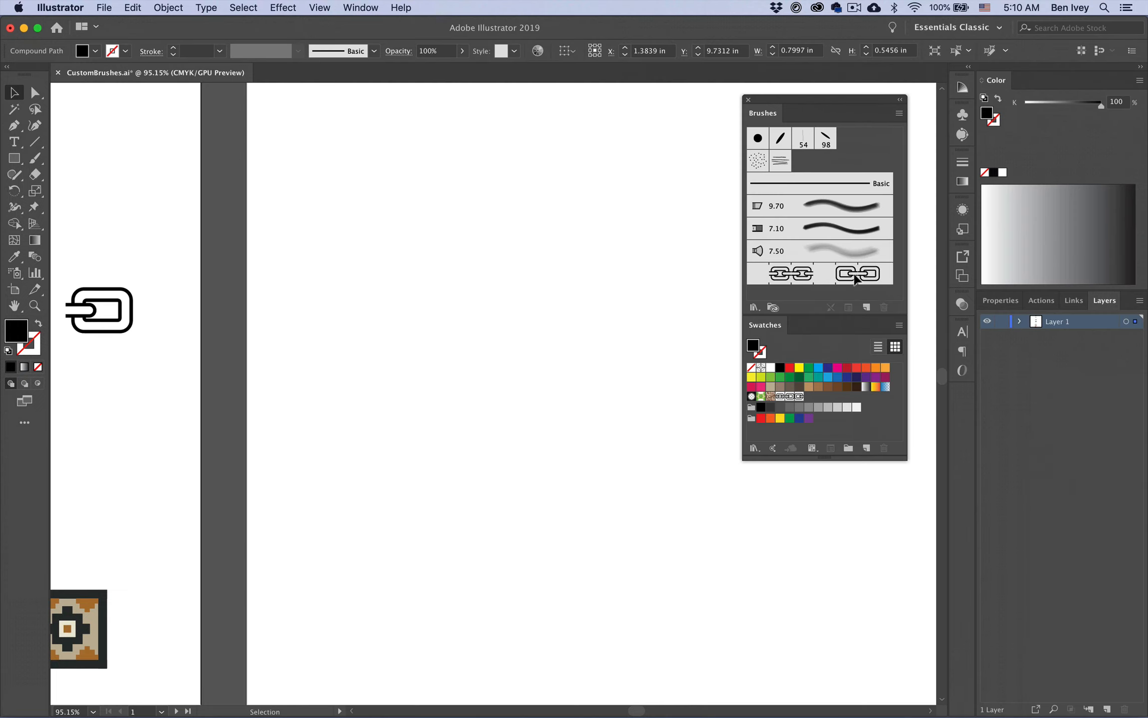
pyautogui.click(848, 276)
pyautogui.click(35, 159)
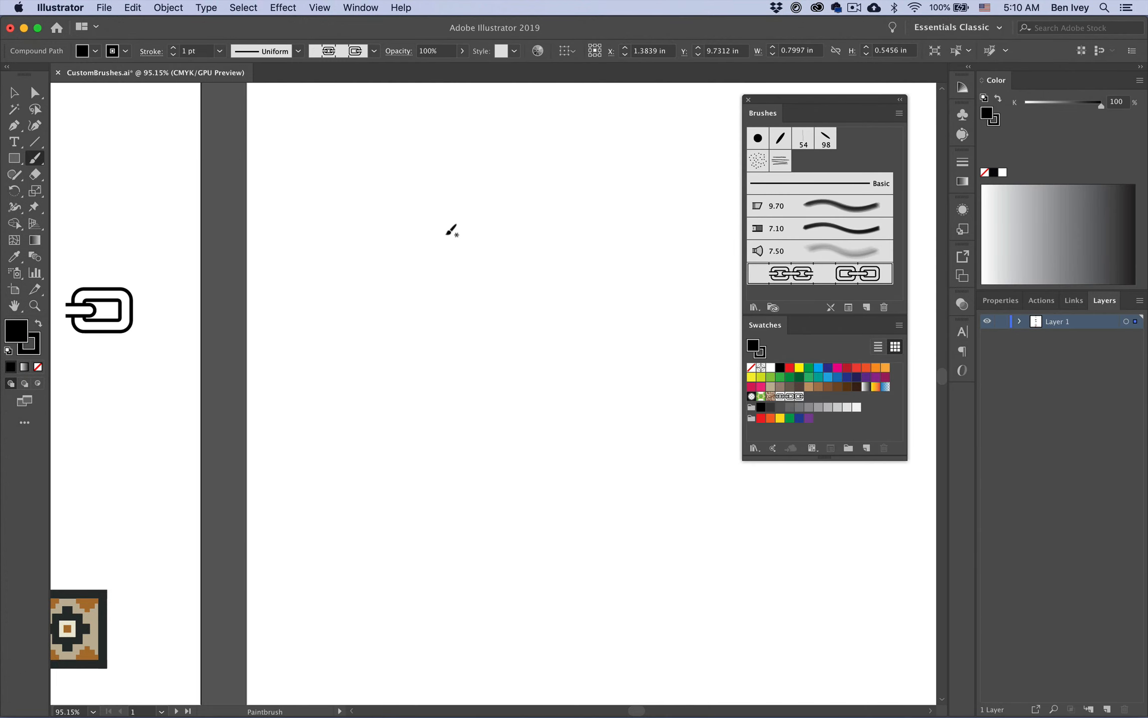
pyautogui.moveTo(386, 531); pyautogui.dragTo(387, 532)
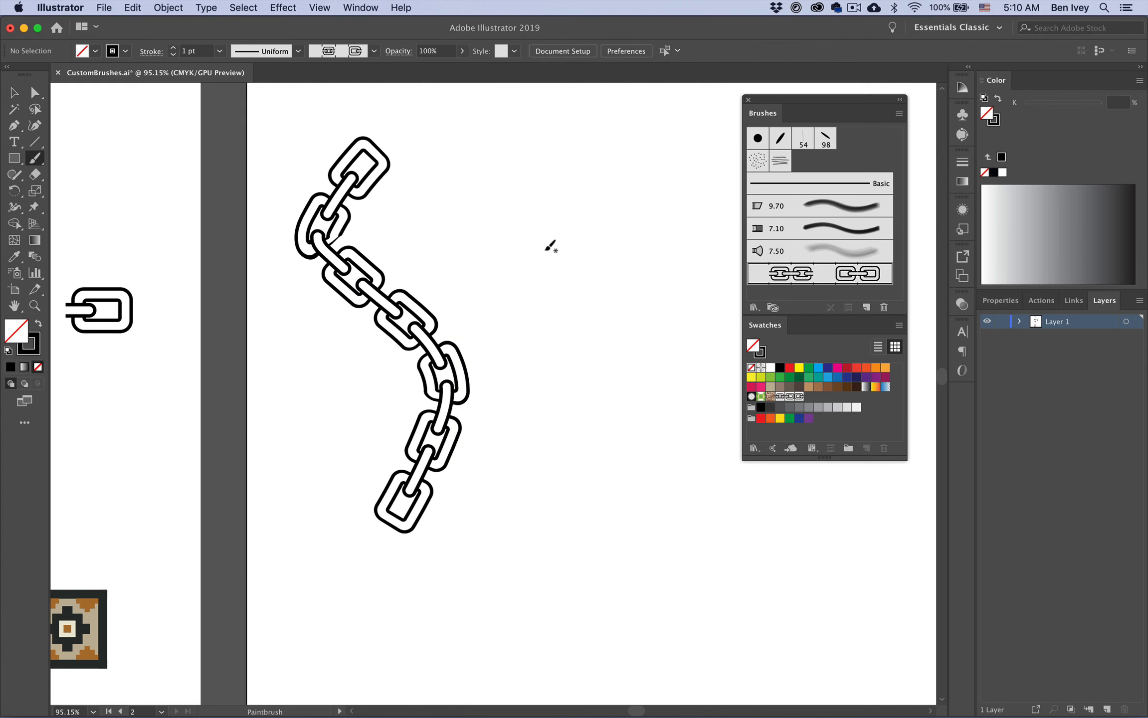
pyautogui.moveTo(543, 654); pyautogui.dragTo(543, 653)
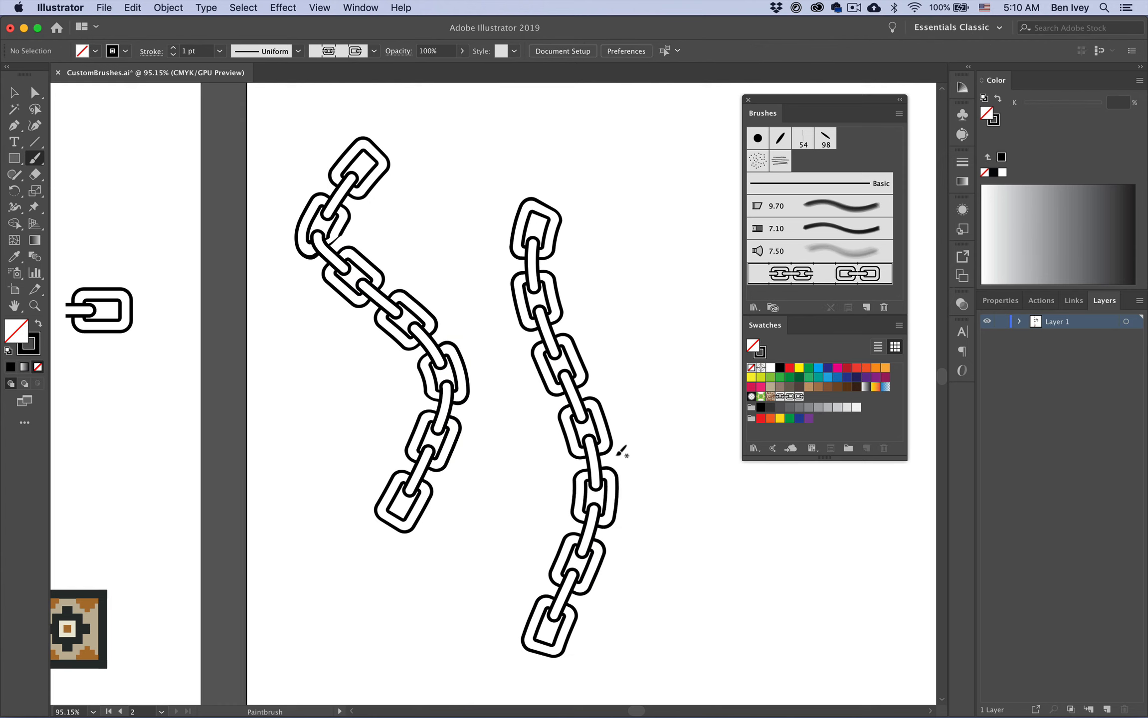
pyautogui.scroll(-5, 621, 451)
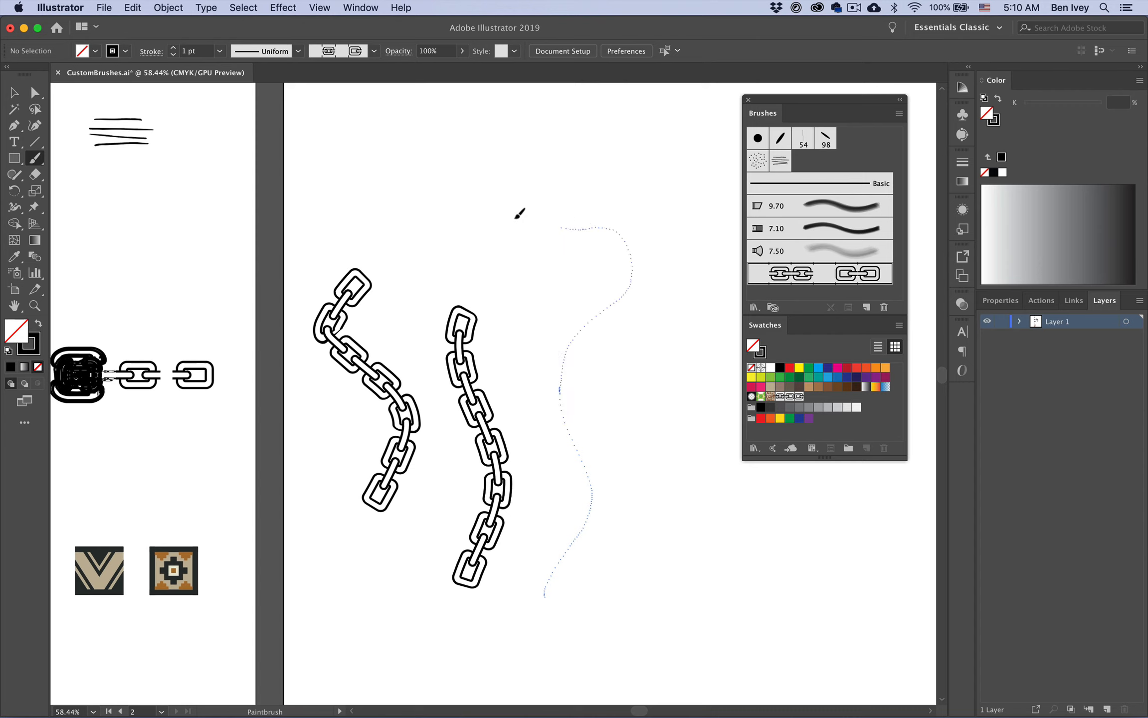
pyautogui.moveTo(516, 216); pyautogui.dragTo(520, 132)
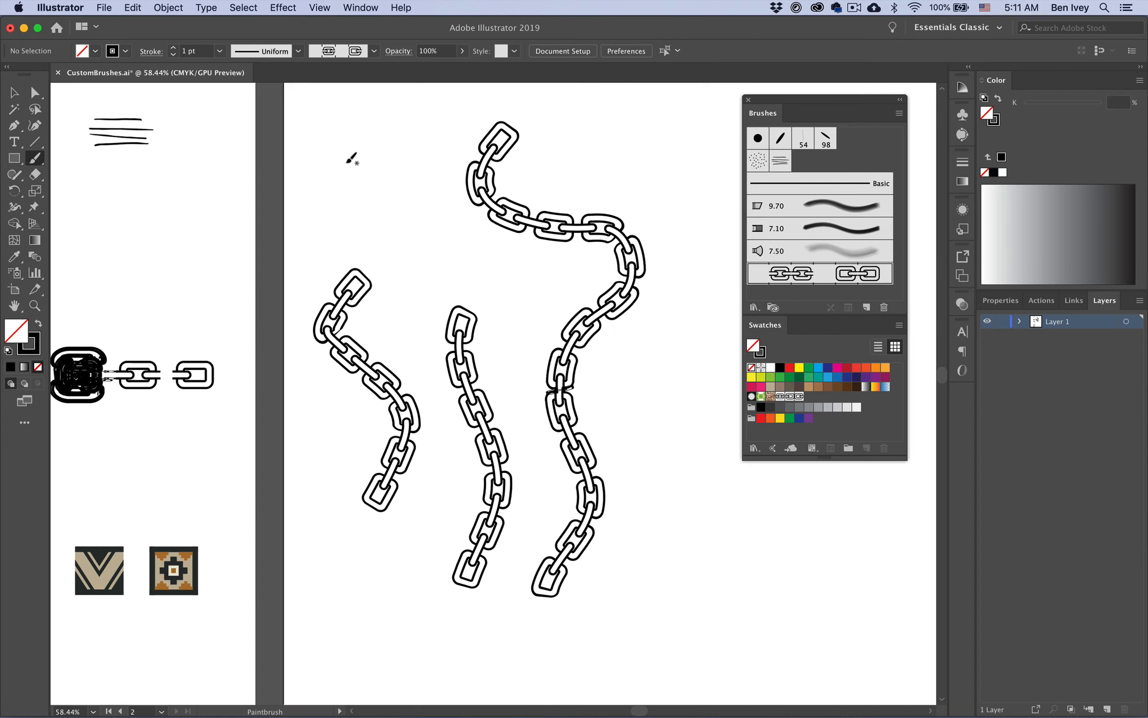
# Step: Delete the three winding Chain Brush test strokes from the second artboard
pyautogui.moveTo(328, 141); pyautogui.dragTo(647, 561)
pyautogui.press('b')
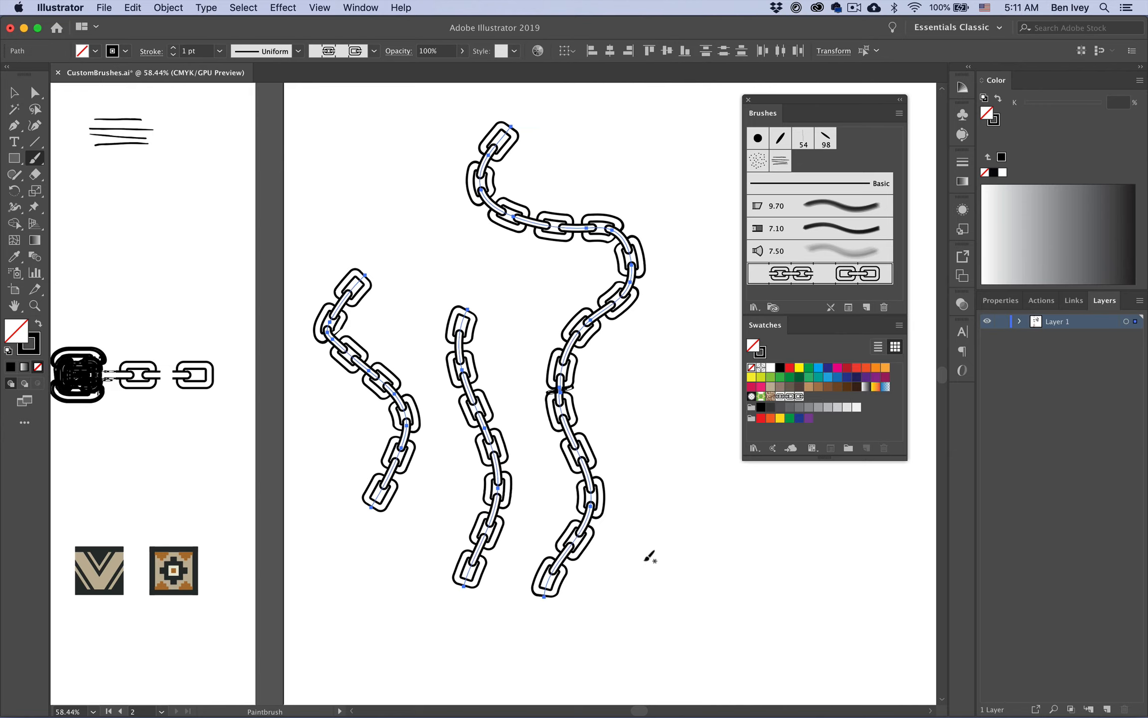
pyautogui.press('Delete')
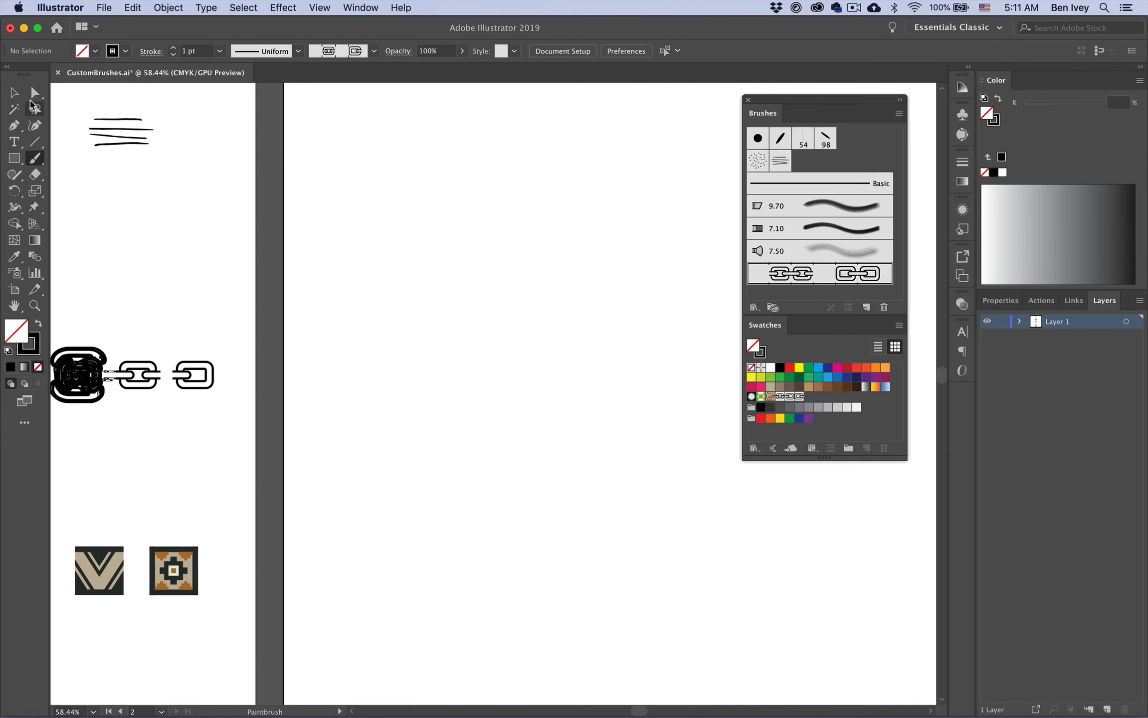
# Step: Paint a winding Chain Brush test stroke with a green stroke color on the second artboard, and delete it
pyautogui.click(125, 51)
pyautogui.click(63, 89)
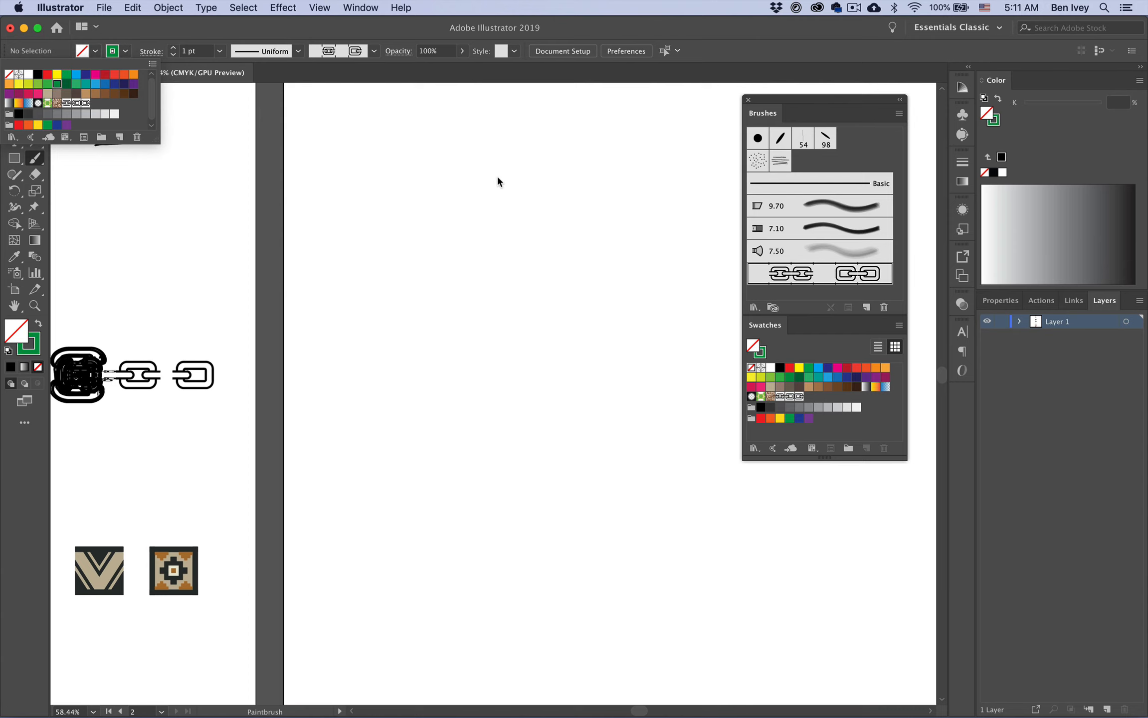
pyautogui.click(525, 156)
pyautogui.moveTo(545, 374); pyautogui.dragTo(451, 613)
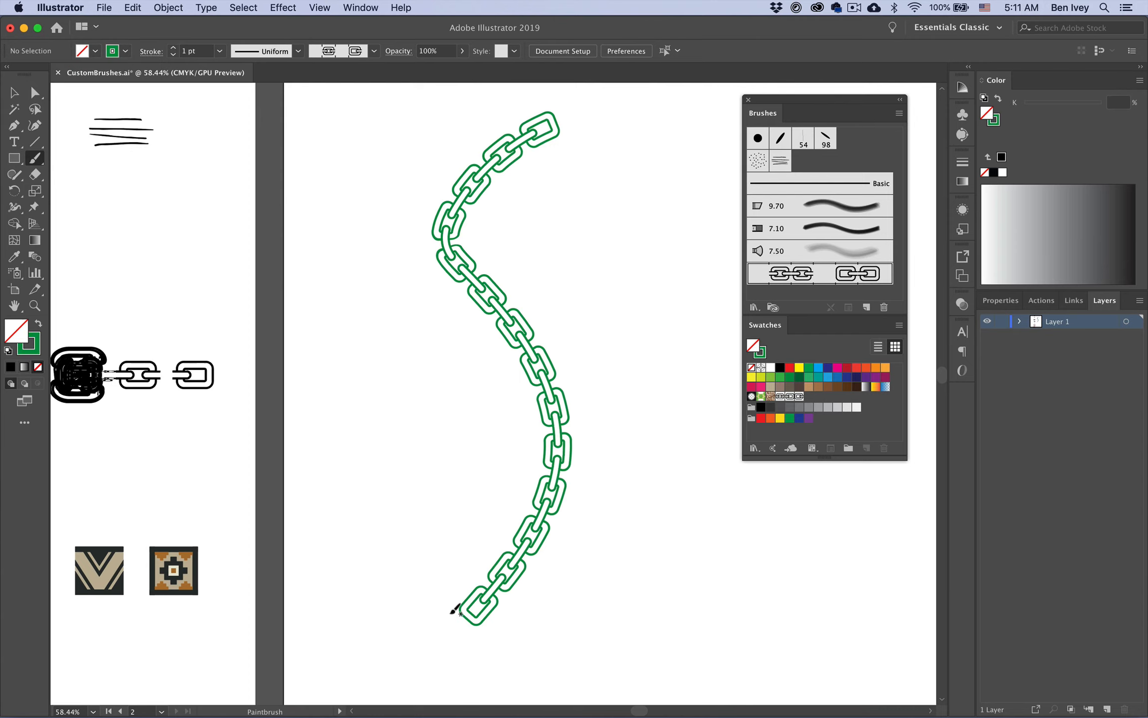
pyautogui.keyDown('super'); pyautogui.click(559, 410); pyautogui.keyUp('super')
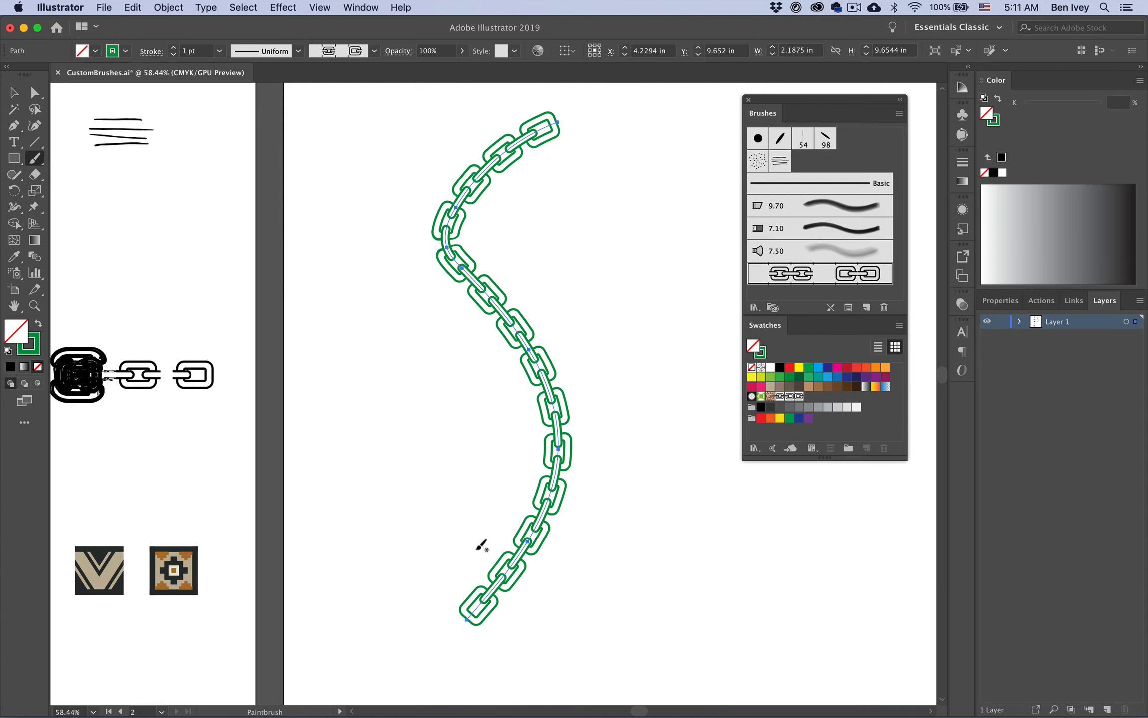
pyautogui.keyDown('super'); pyautogui.click(422, 214); pyautogui.keyUp('super')
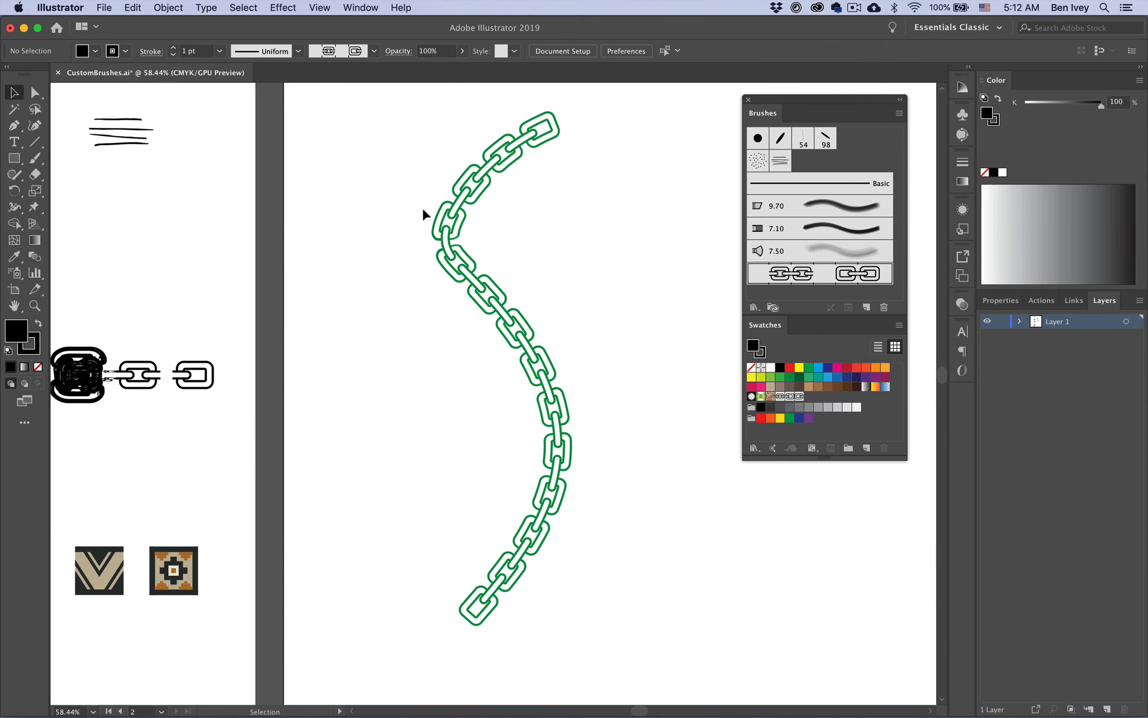
pyautogui.click(510, 307)
pyautogui.press('Delete')
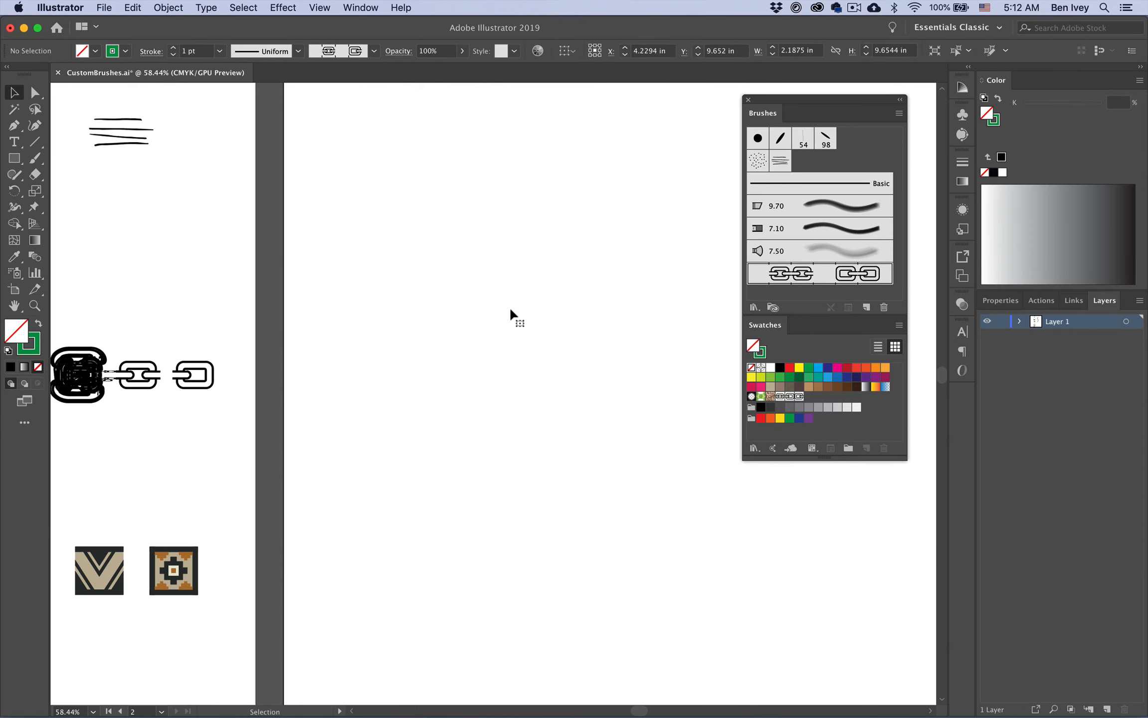
# Step: Set the stroke to None on the blackened leftmost chain link on the first artboard
pyautogui.hscroll(-5, 300, 363)
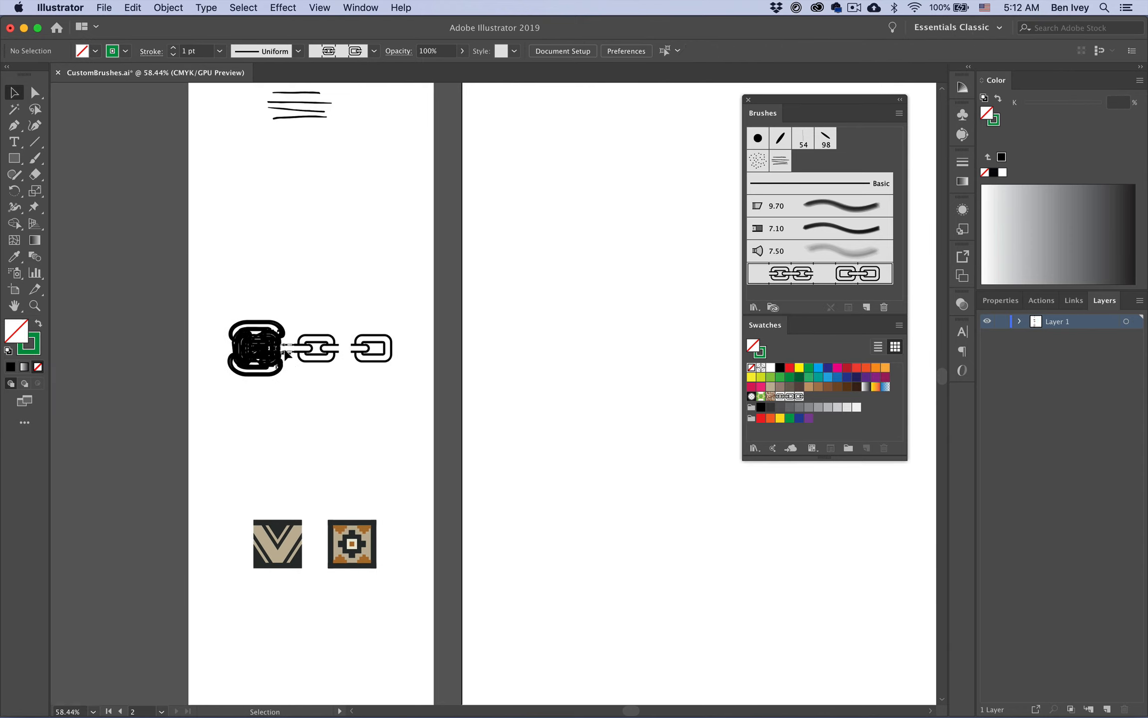
pyautogui.scroll(4, 281, 331)
pyautogui.scroll(3, 281, 332)
pyautogui.click(190, 386)
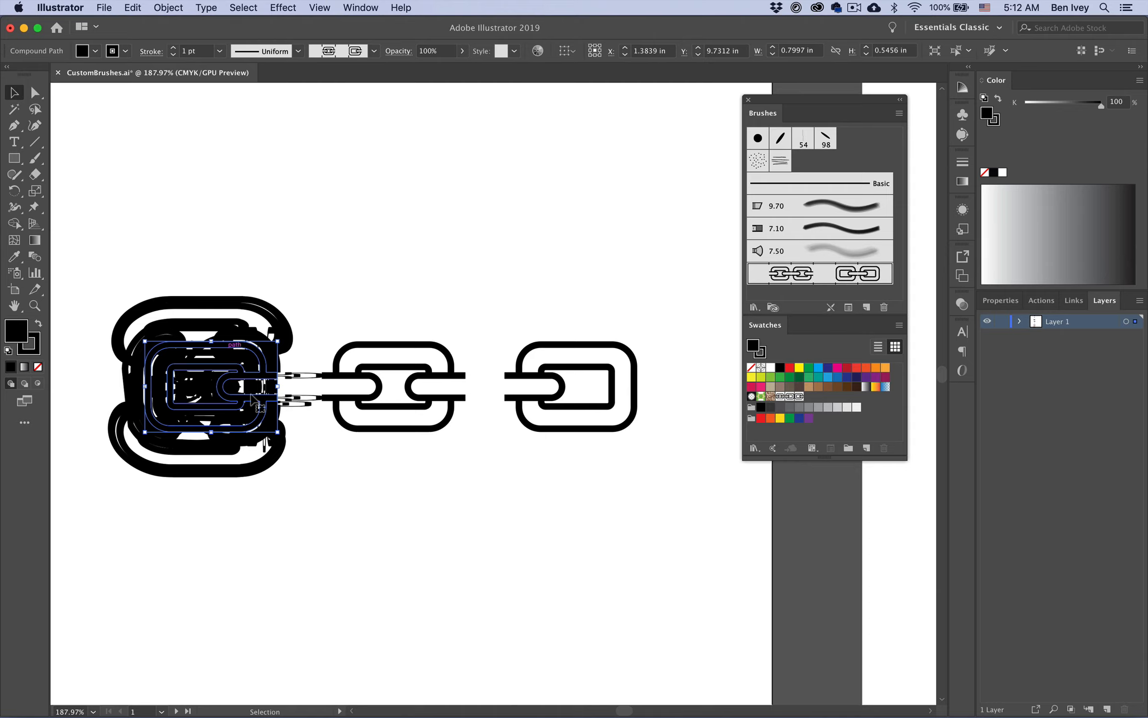
pyautogui.click(359, 257)
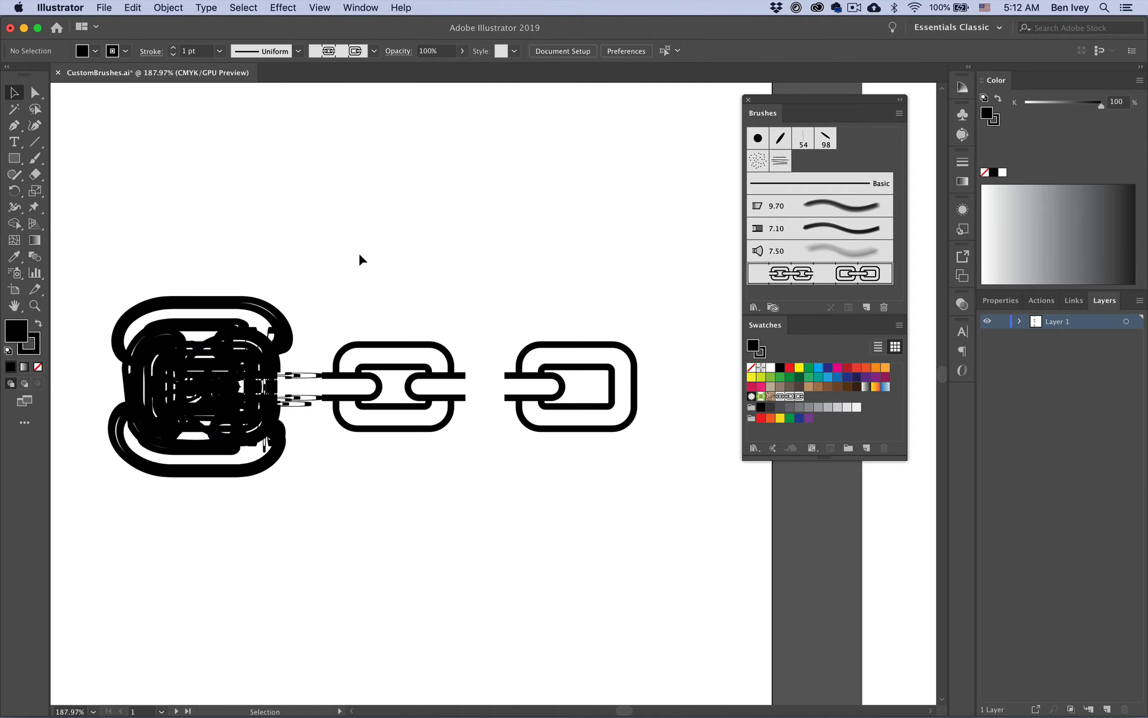
pyautogui.click(172, 369)
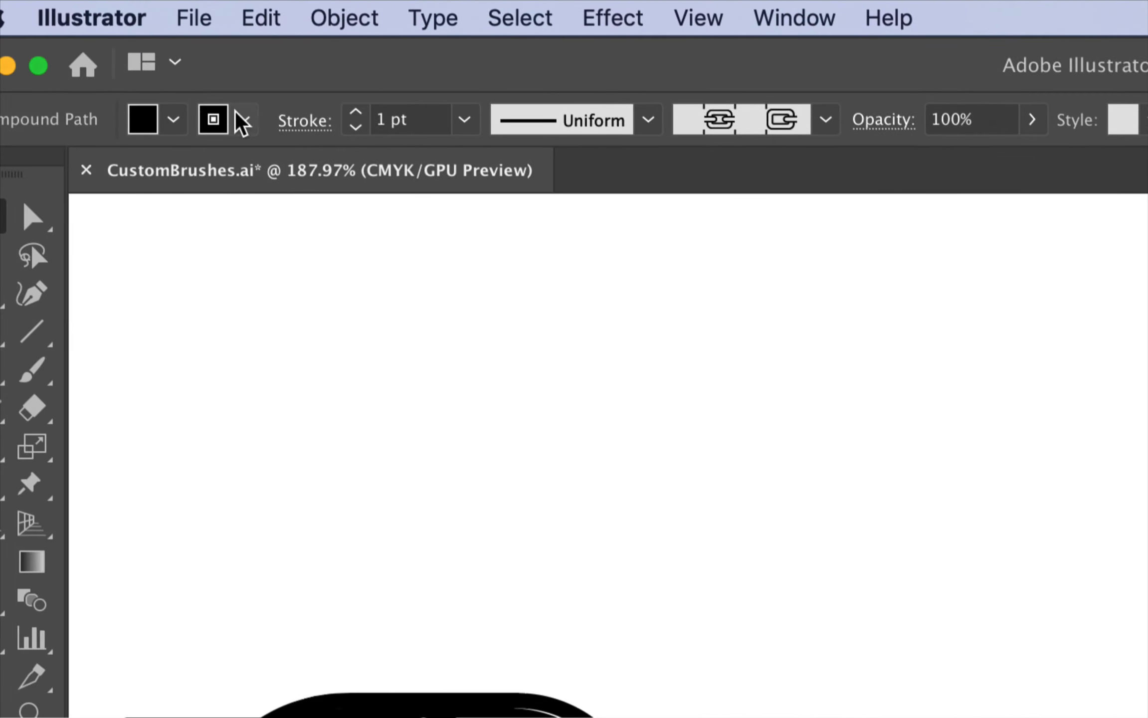
pyautogui.click(464, 123)
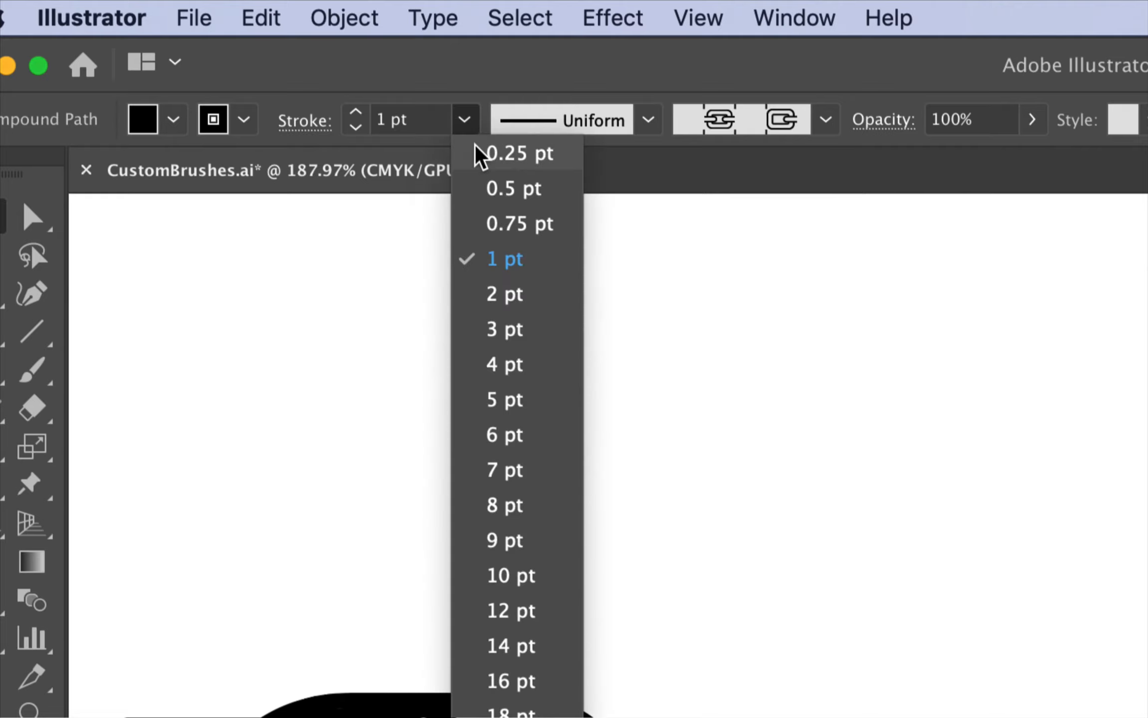
pyautogui.click(439, 57)
pyautogui.click(242, 119)
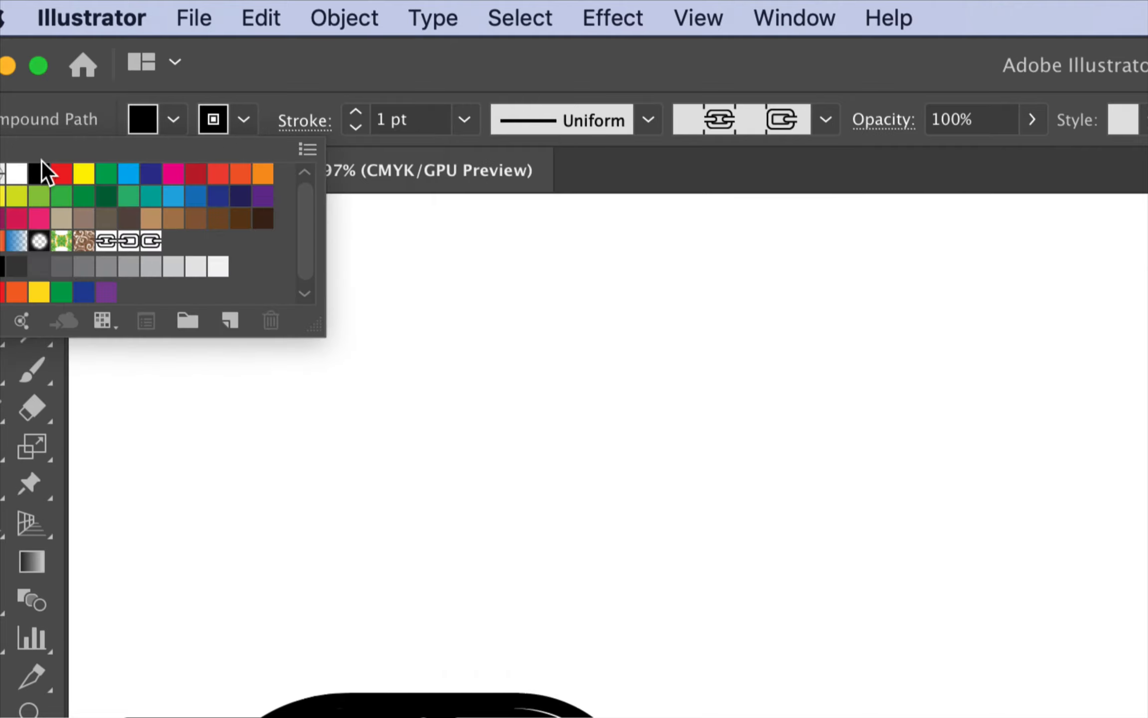
pyautogui.click(22, 174)
pyautogui.click(204, 82)
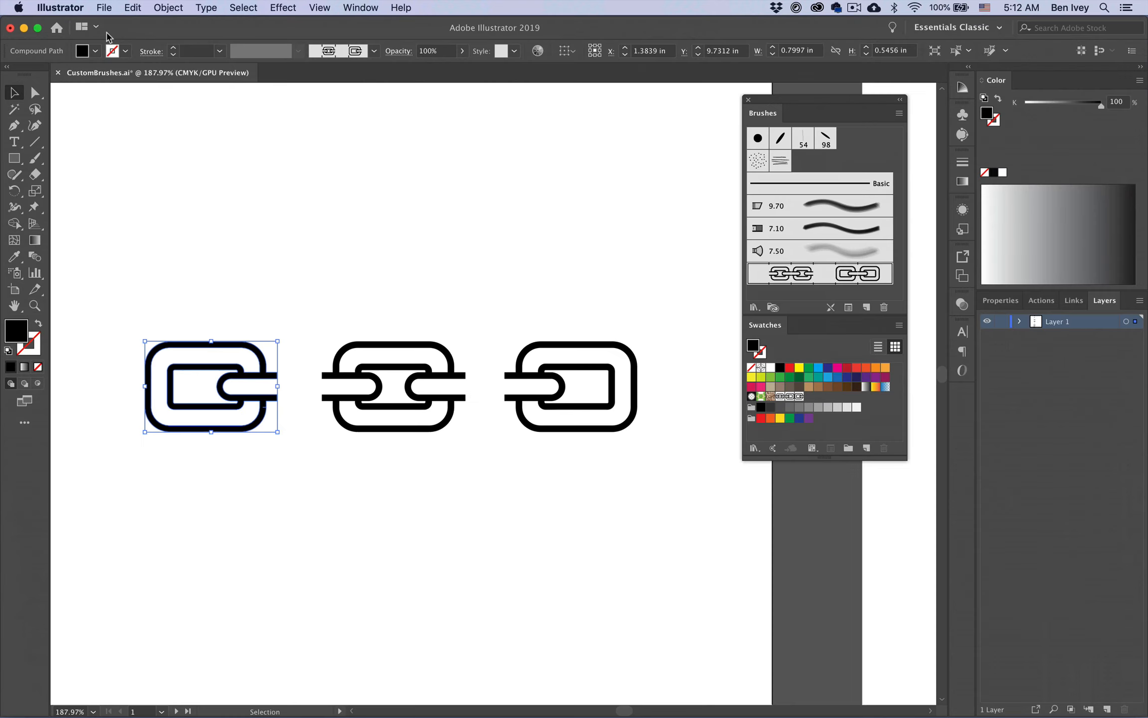
pyautogui.click(206, 264)
# Step: Test the Chain Brush as the outline of an unfilled square about 7.08 in wide on the second artboard, and delete the square
pyautogui.scroll(-5, 315, 409)
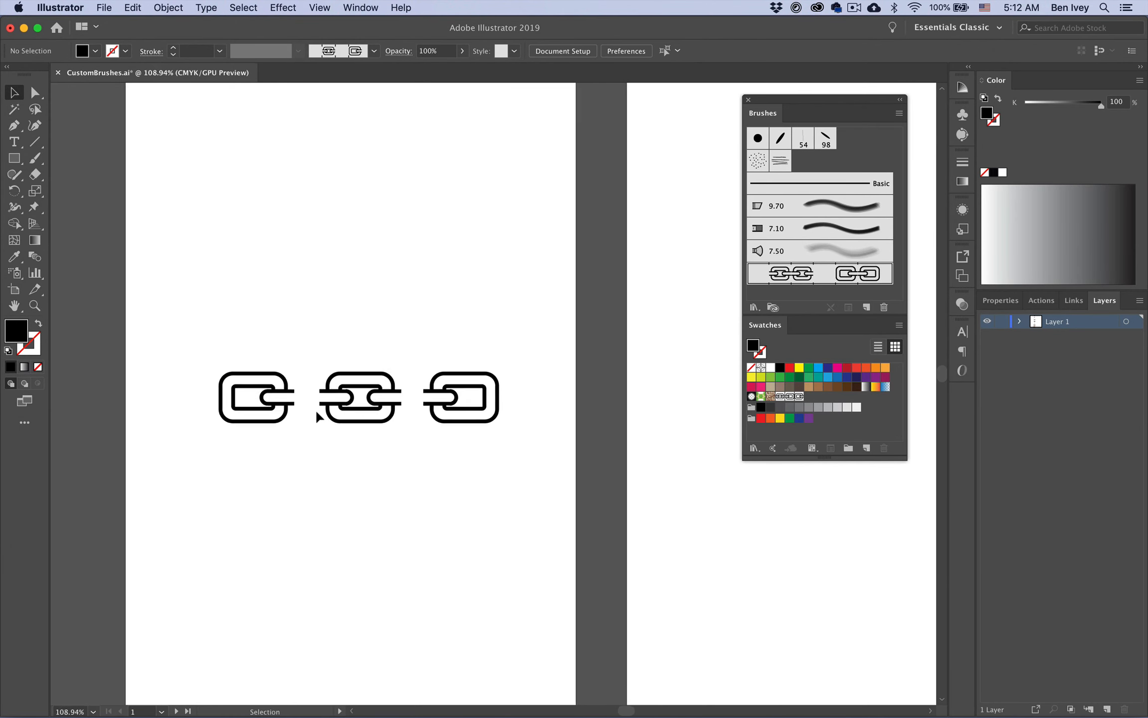
pyautogui.scroll(-3, 451, 269)
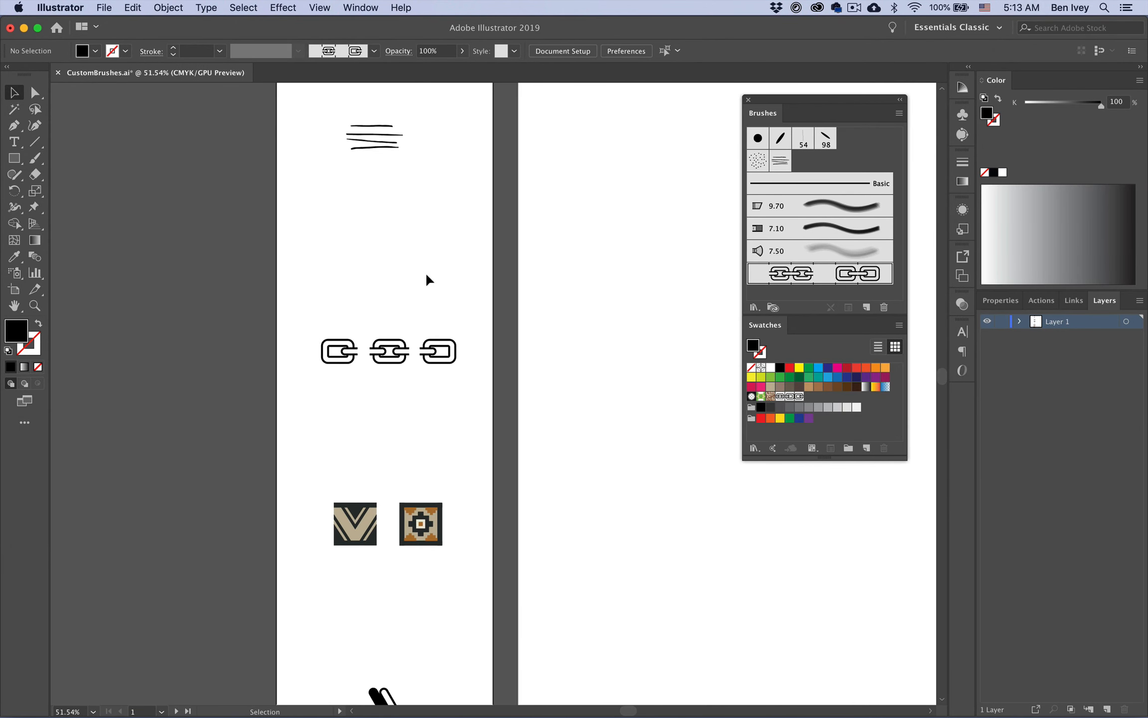
pyautogui.hscroll(5, 406, 249)
pyautogui.click(14, 158)
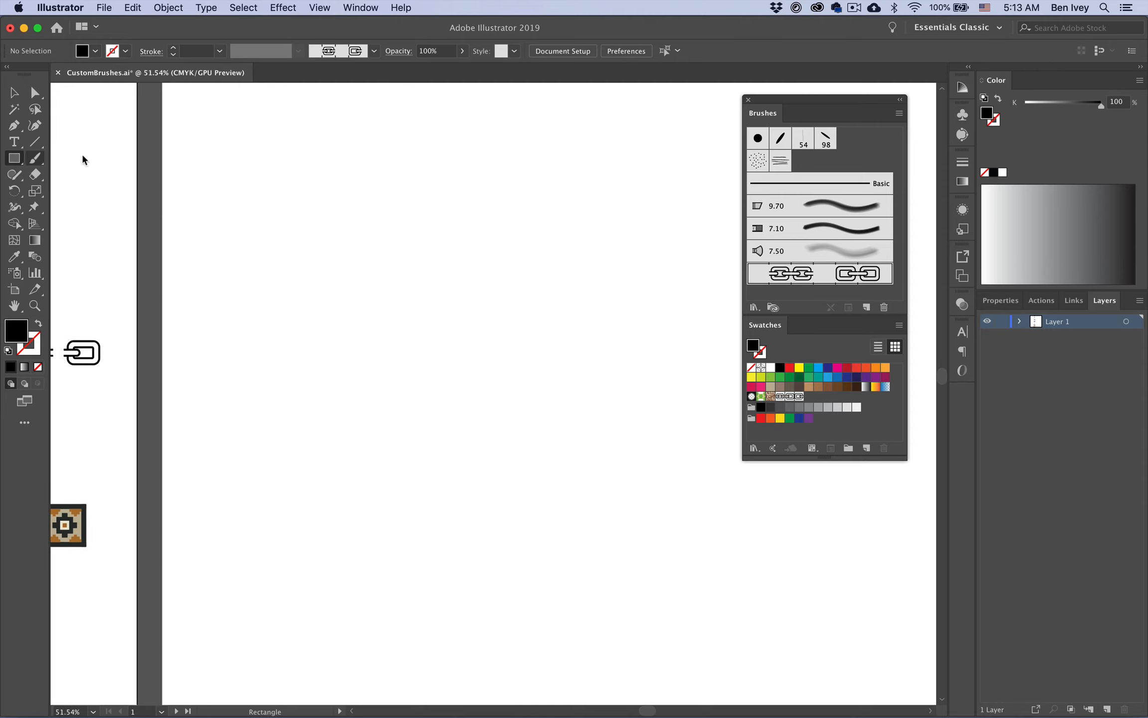
pyautogui.moveTo(320, 195); pyautogui.dragTo(642, 516)
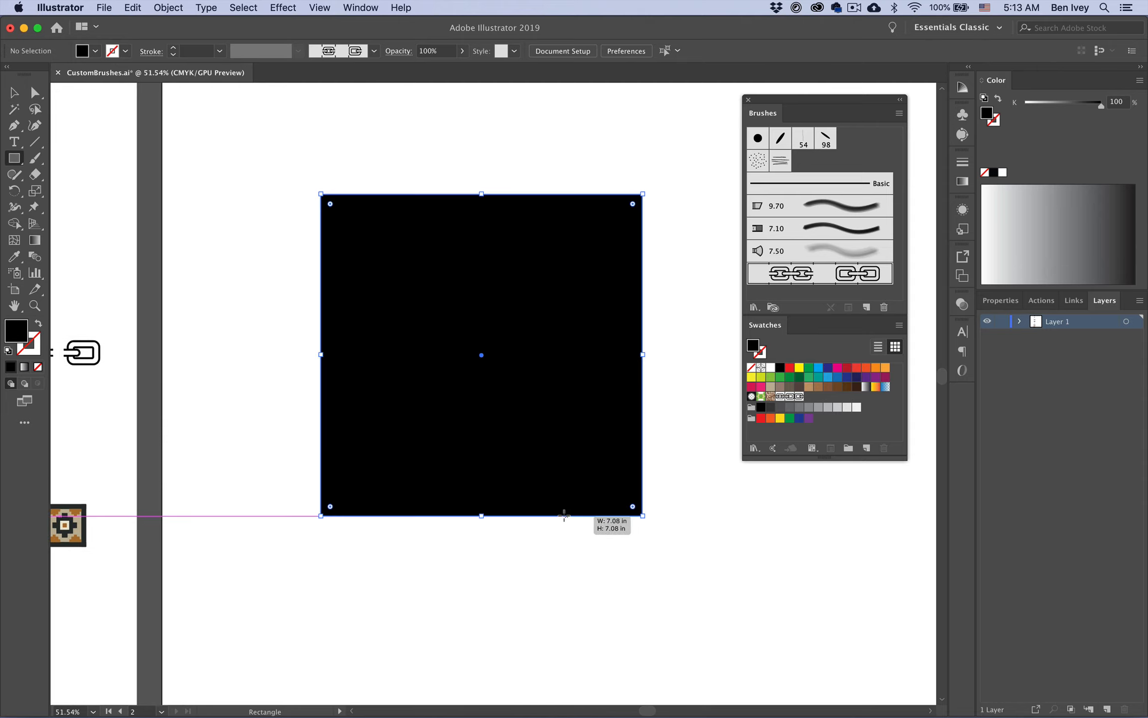
pyautogui.click(14, 92)
pyautogui.hotkey('shift', 'x')
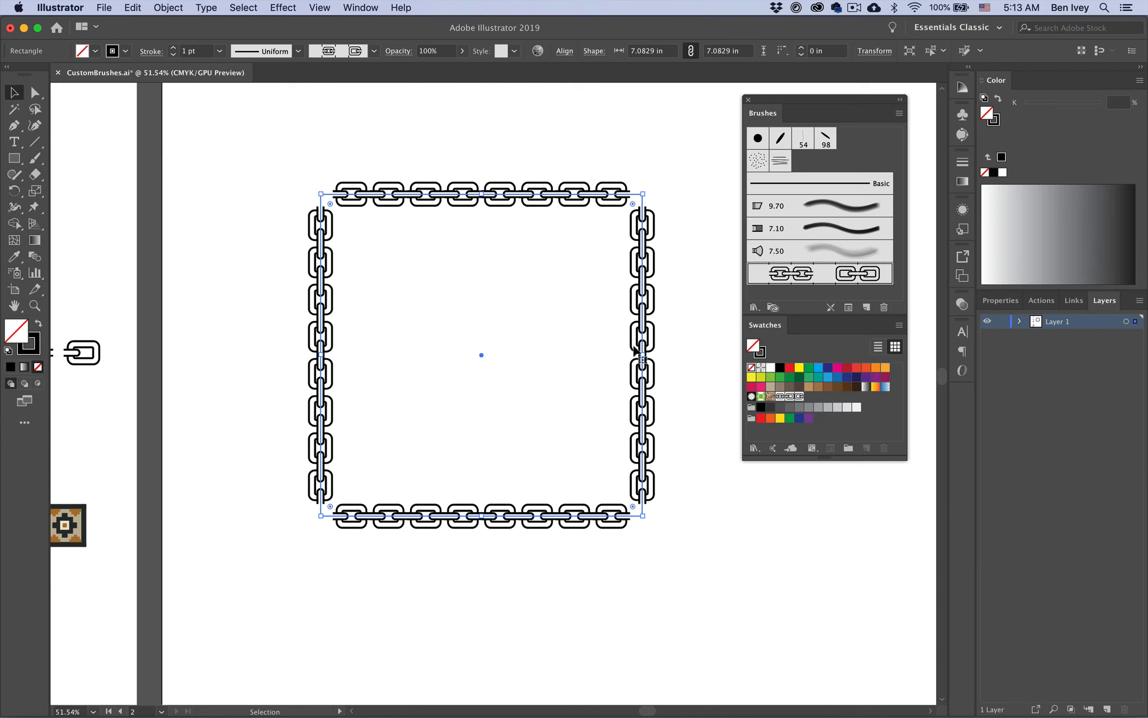
pyautogui.click(277, 557)
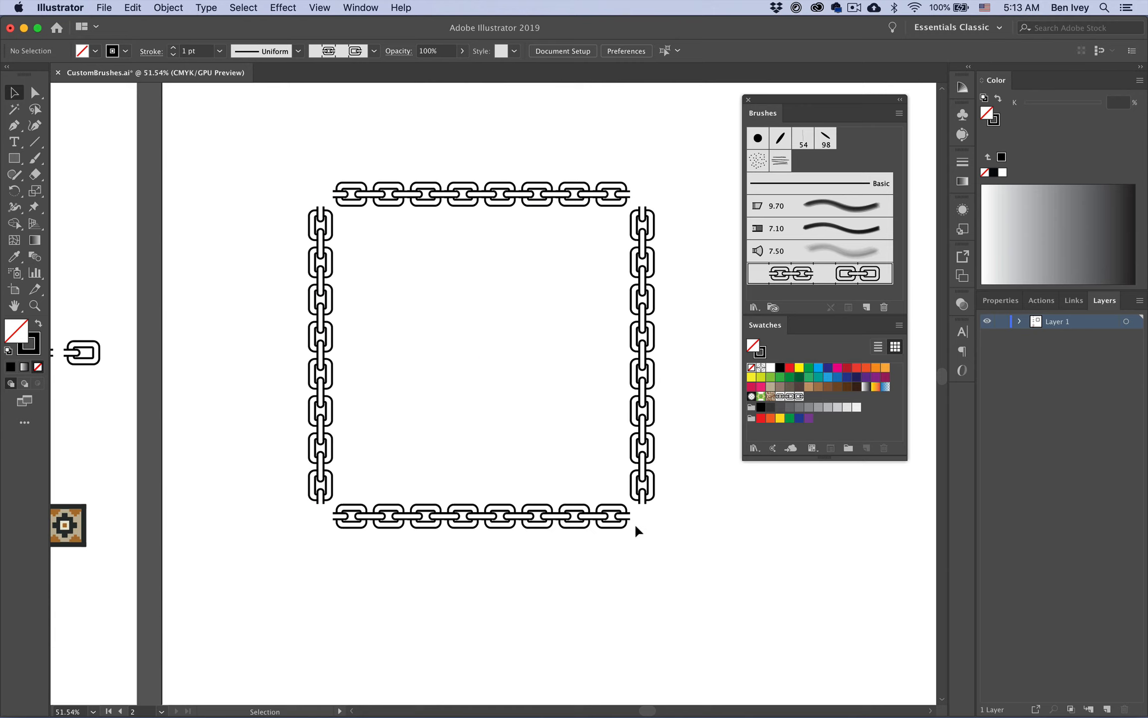
pyautogui.click(642, 399)
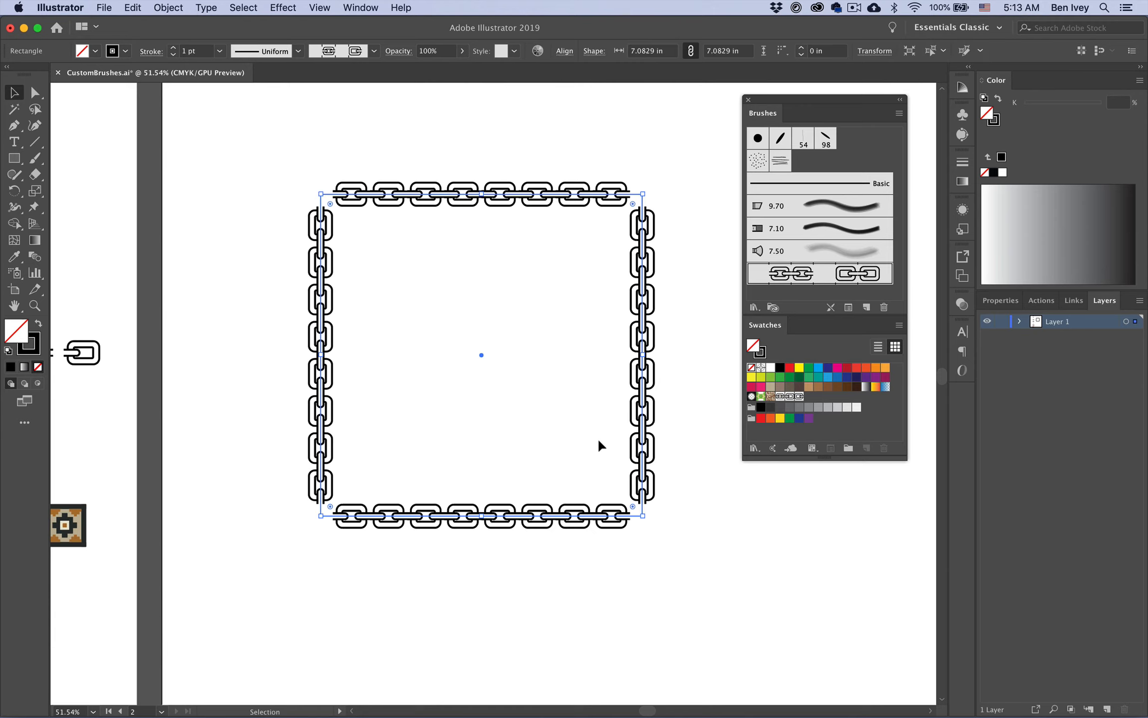
pyautogui.press('Delete')
# Step: Add the orange-and-black geometric tile and the chevron tile from the first artboard to the swatches as separate patterns
pyautogui.hscroll(-10, 597, 437)
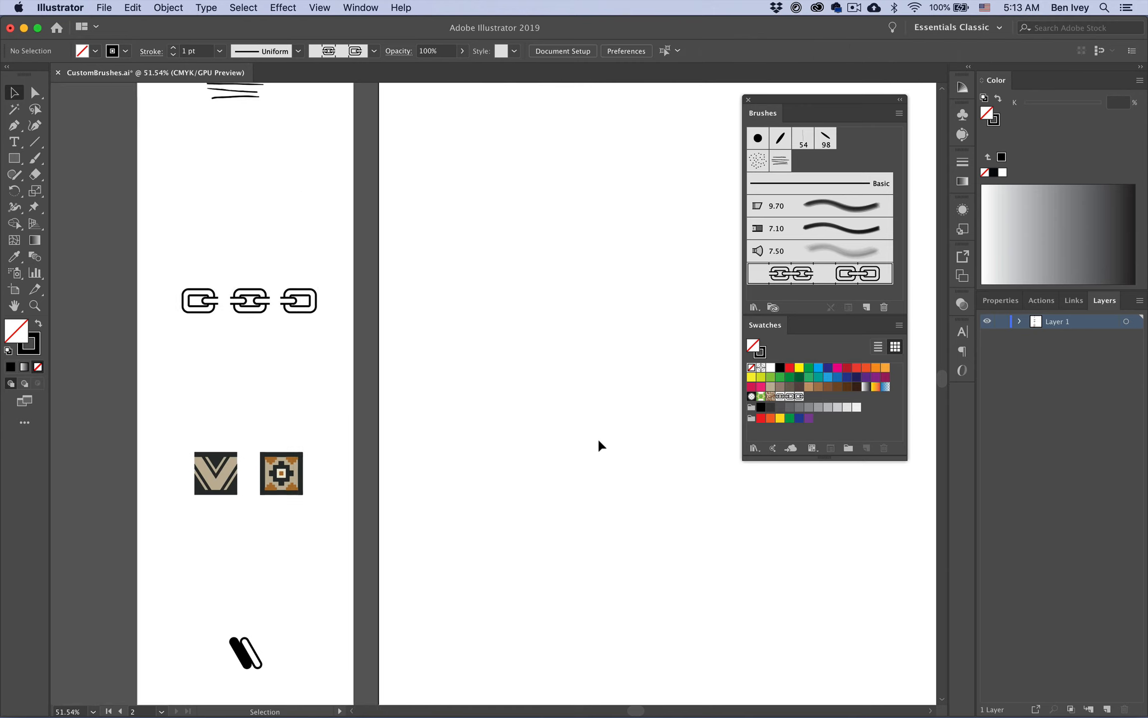
pyautogui.scroll(3, 412, 469)
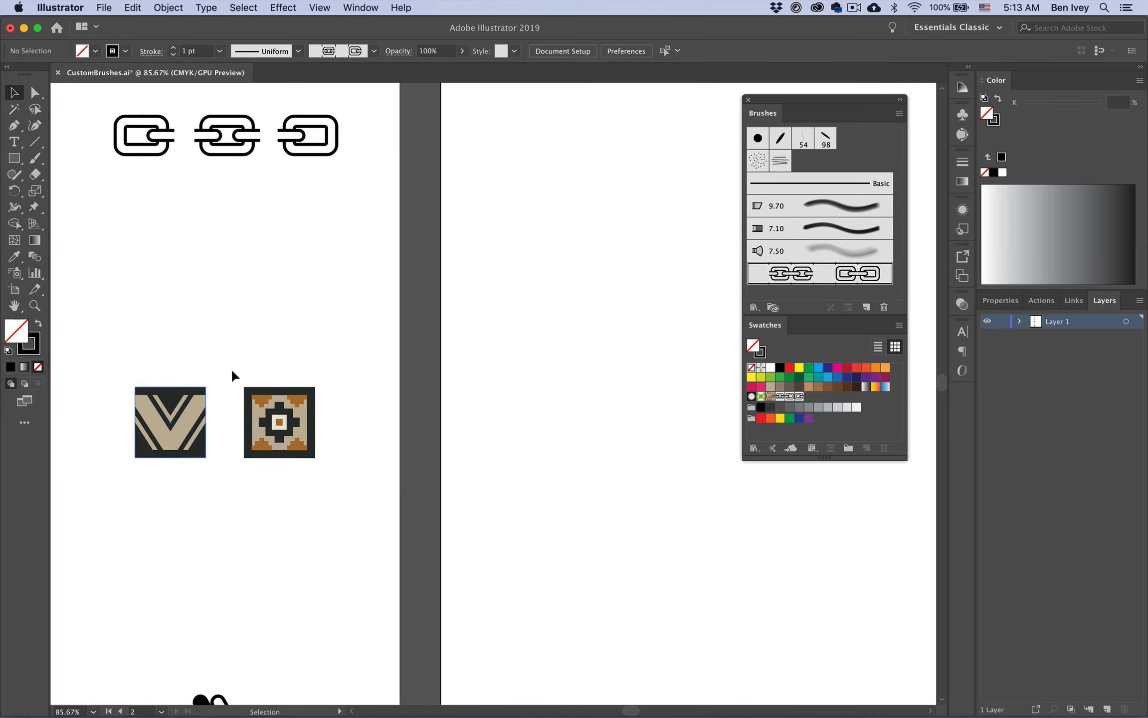
pyautogui.scroll(-3, 370, 427)
pyautogui.hscroll(-1, 370, 426)
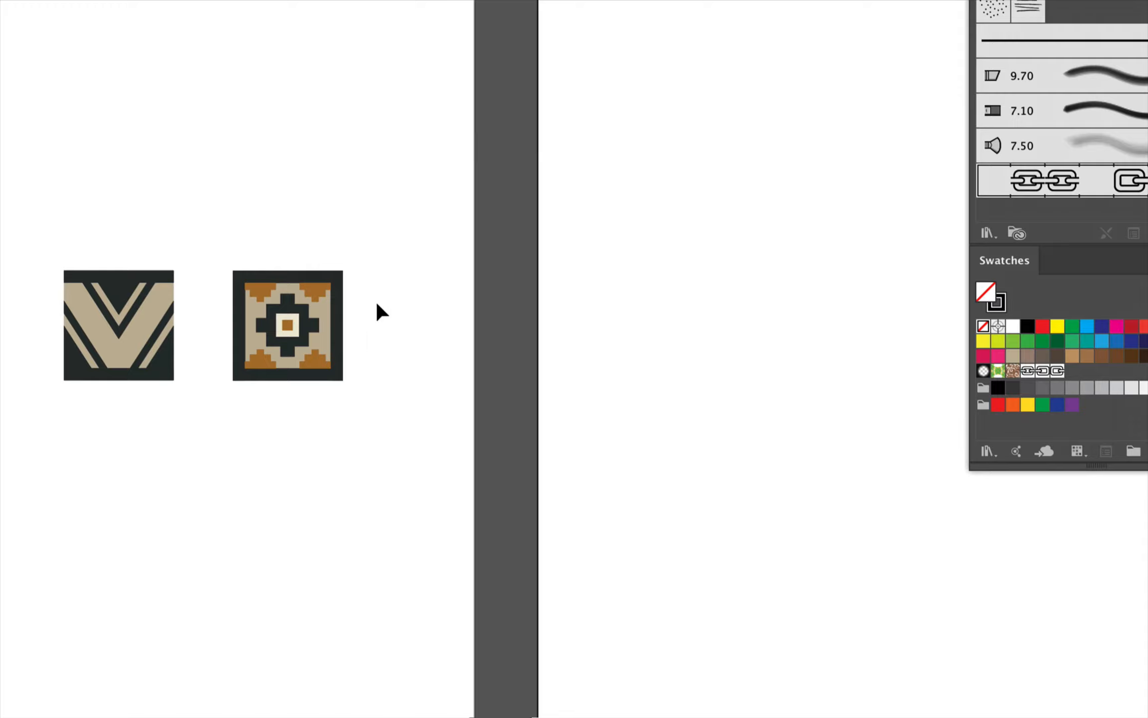
pyautogui.moveTo(360, 318); pyautogui.dragTo(243, 427)
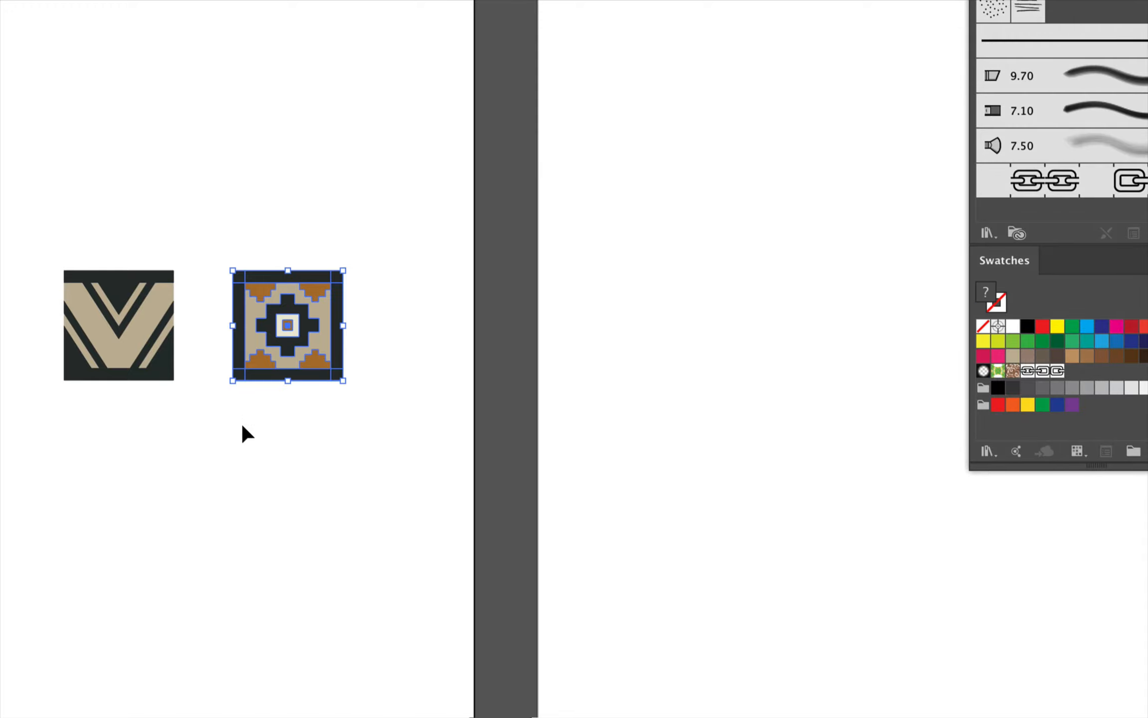
pyautogui.moveTo(276, 323); pyautogui.dragTo(1072, 393)
pyautogui.moveTo(78, 281); pyautogui.dragTo(174, 414)
pyautogui.moveTo(104, 325); pyautogui.dragTo(1084, 372)
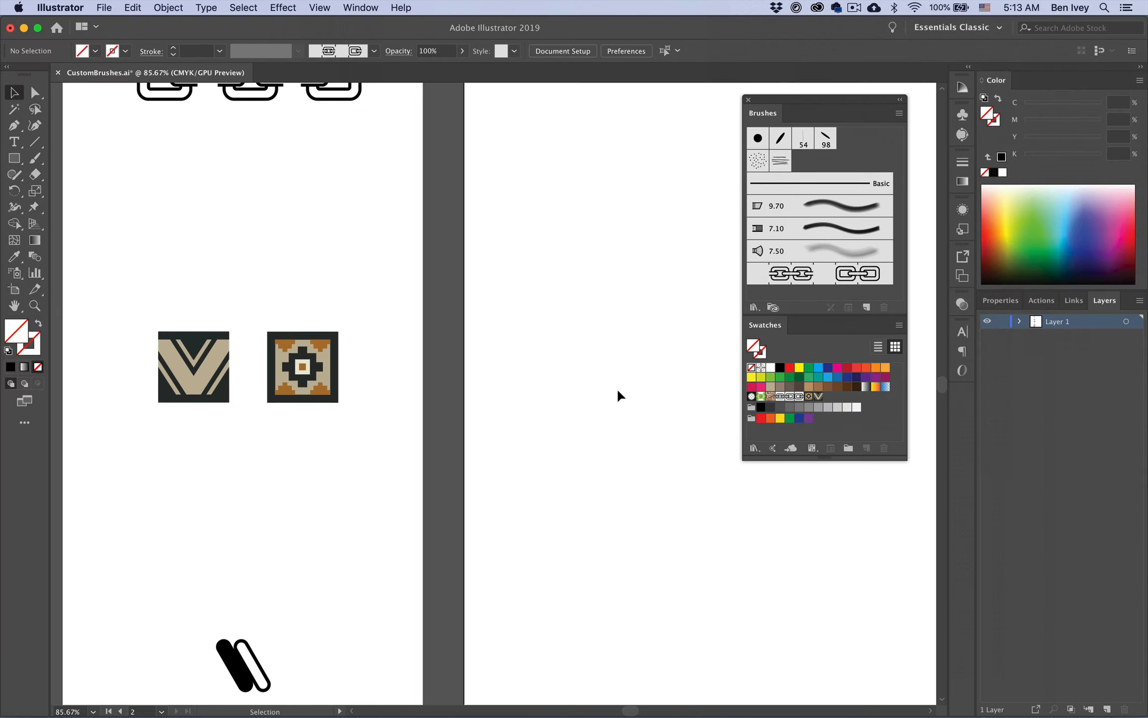
# Step: Start a new Pattern Brush and name it Indian Brush
pyautogui.hscroll(7, 618, 391)
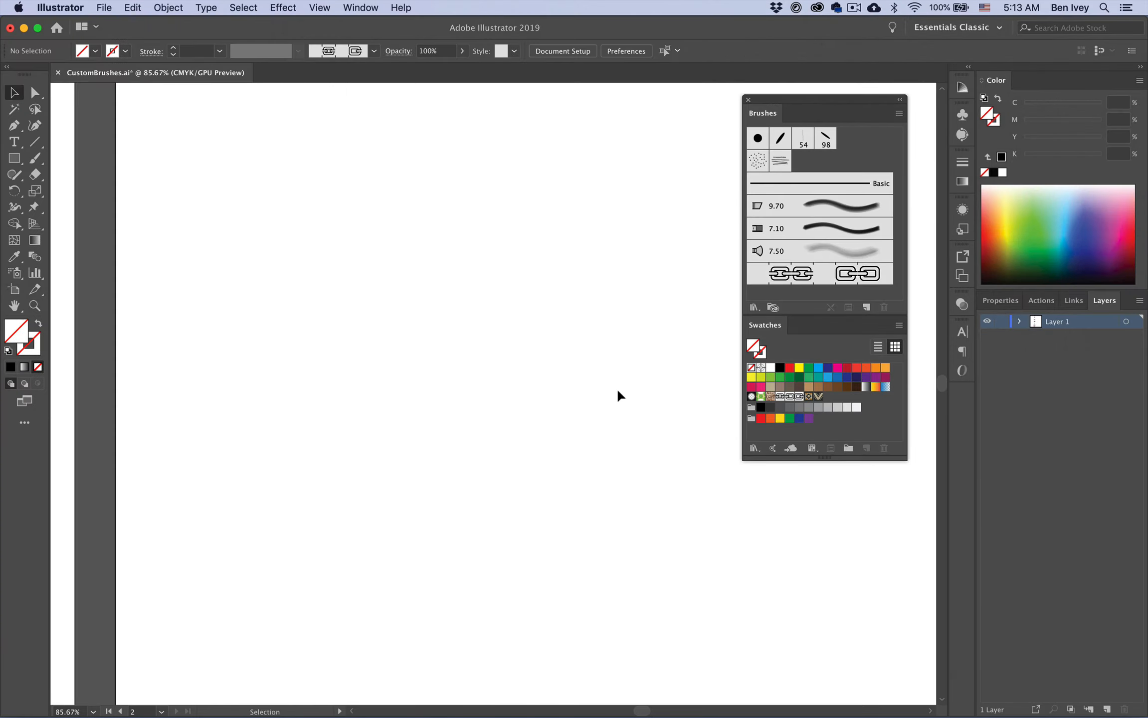
pyautogui.scroll(-2, 582, 378)
pyautogui.hscroll(3, 581, 377)
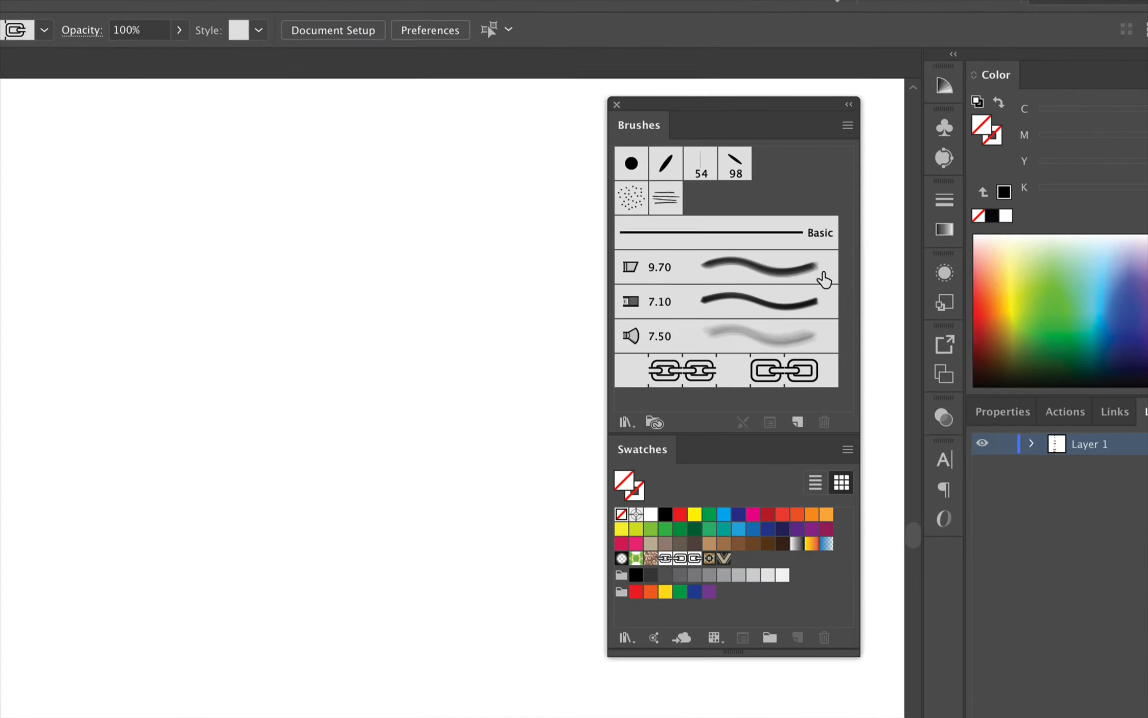
pyautogui.click(797, 424)
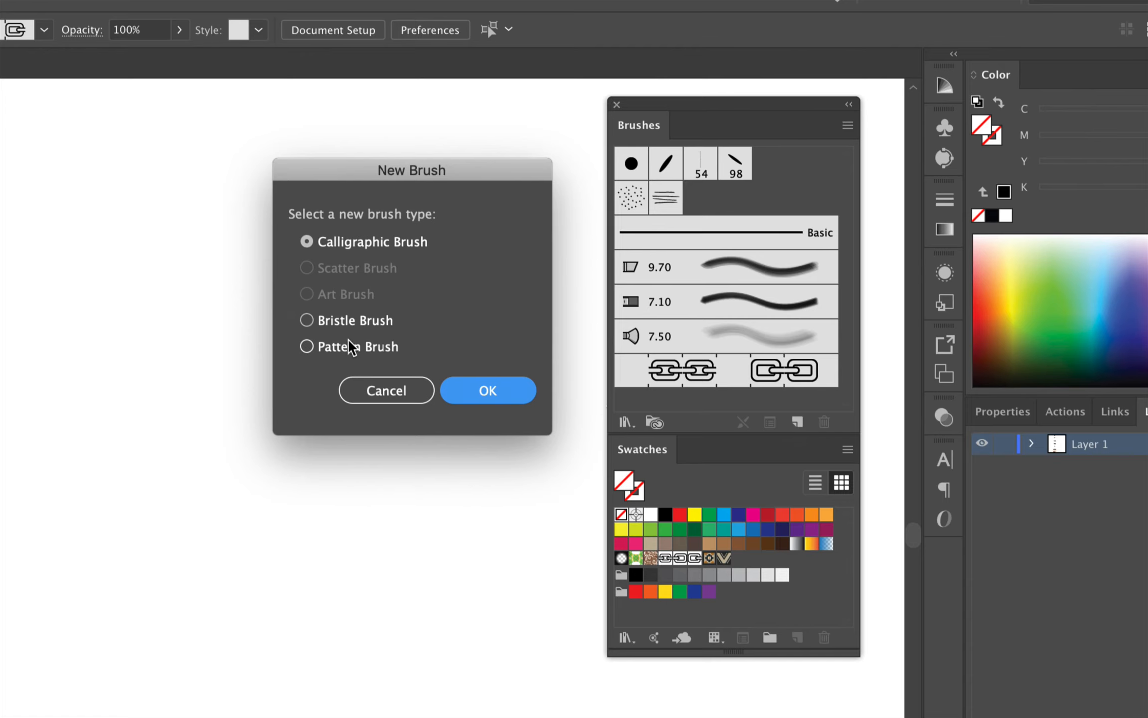
pyautogui.click(375, 349)
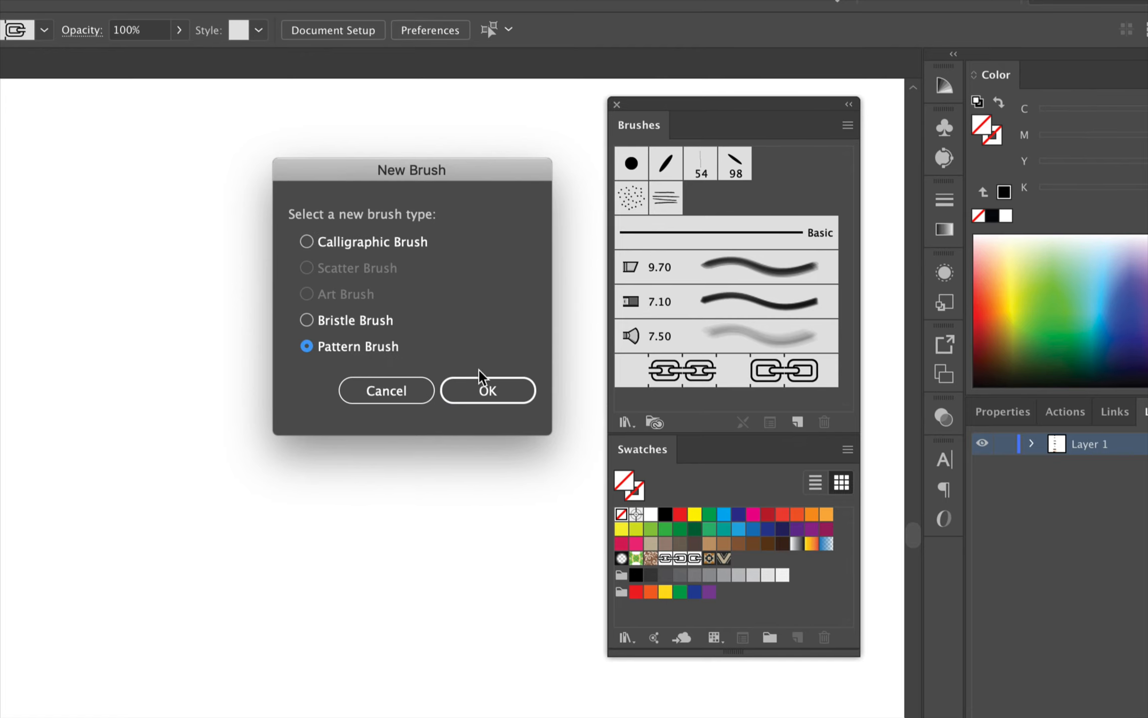
pyautogui.click(491, 392)
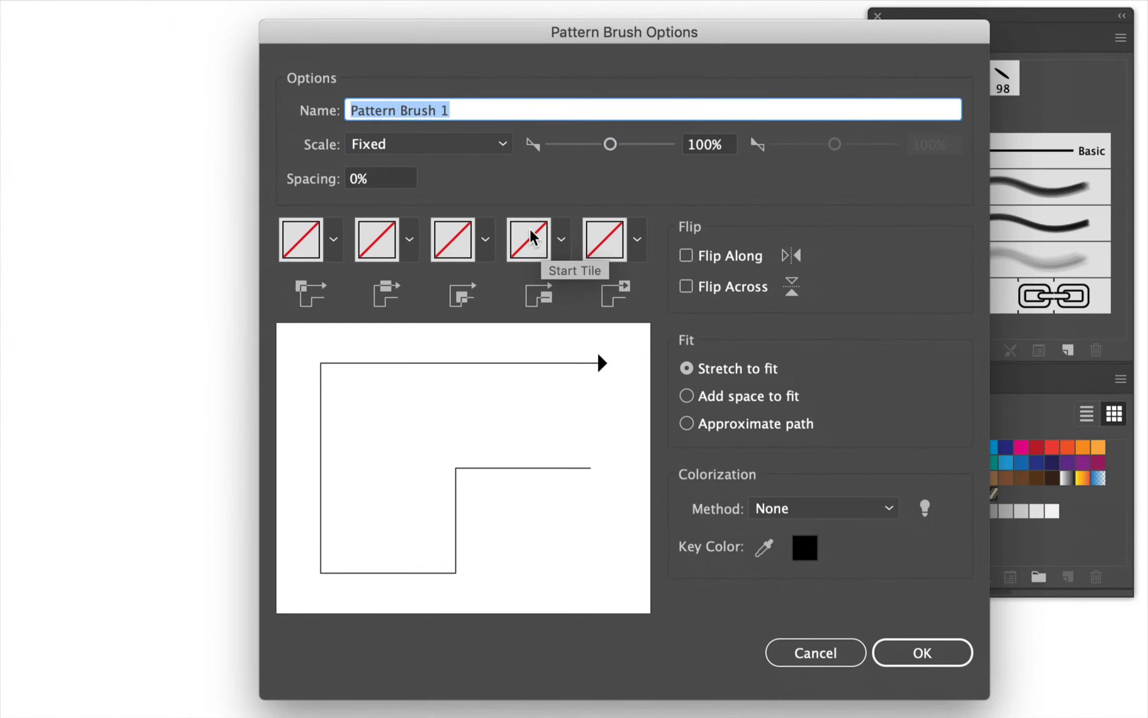
pyautogui.write('Indi')
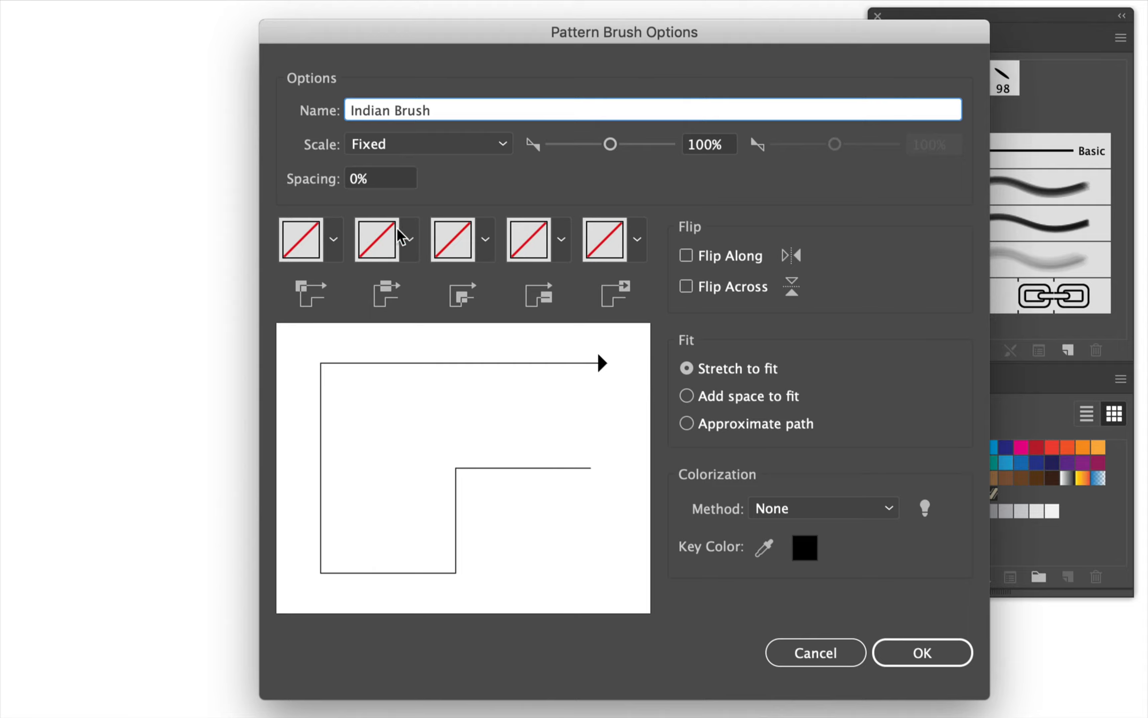
# Step: Assign the chevron pattern New Pattern Swatch 16 as the side tile of the Indian Brush
pyautogui.click(408, 240)
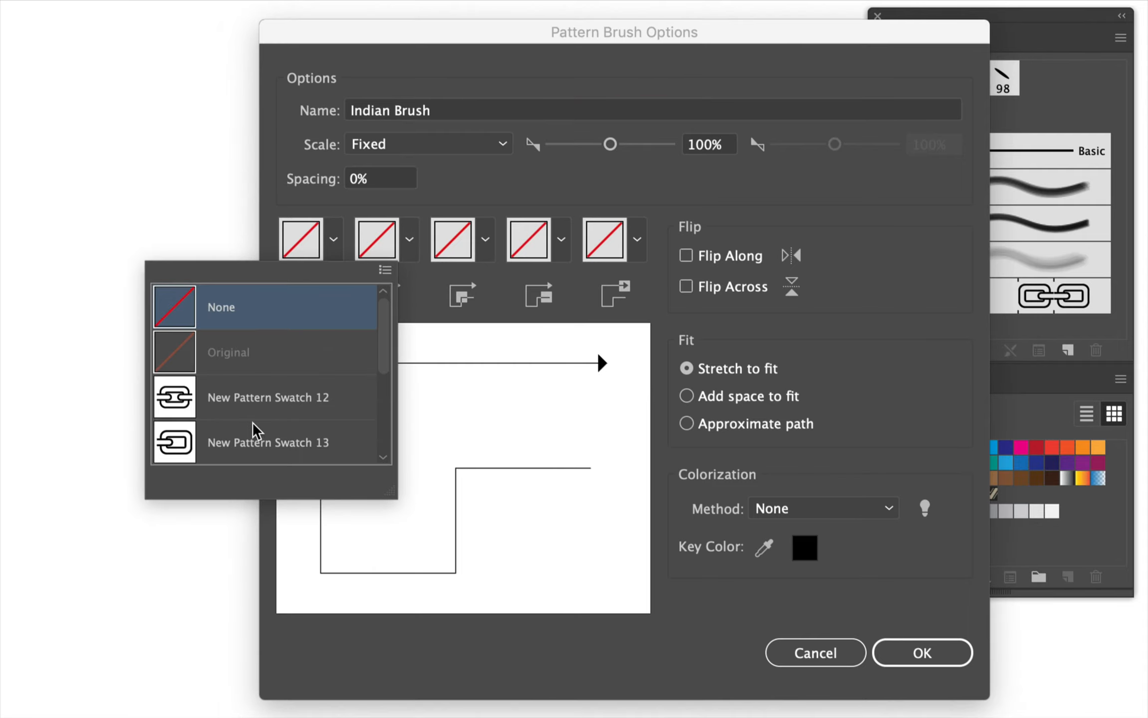
pyautogui.scroll(-4, 254, 430)
pyautogui.click(173, 401)
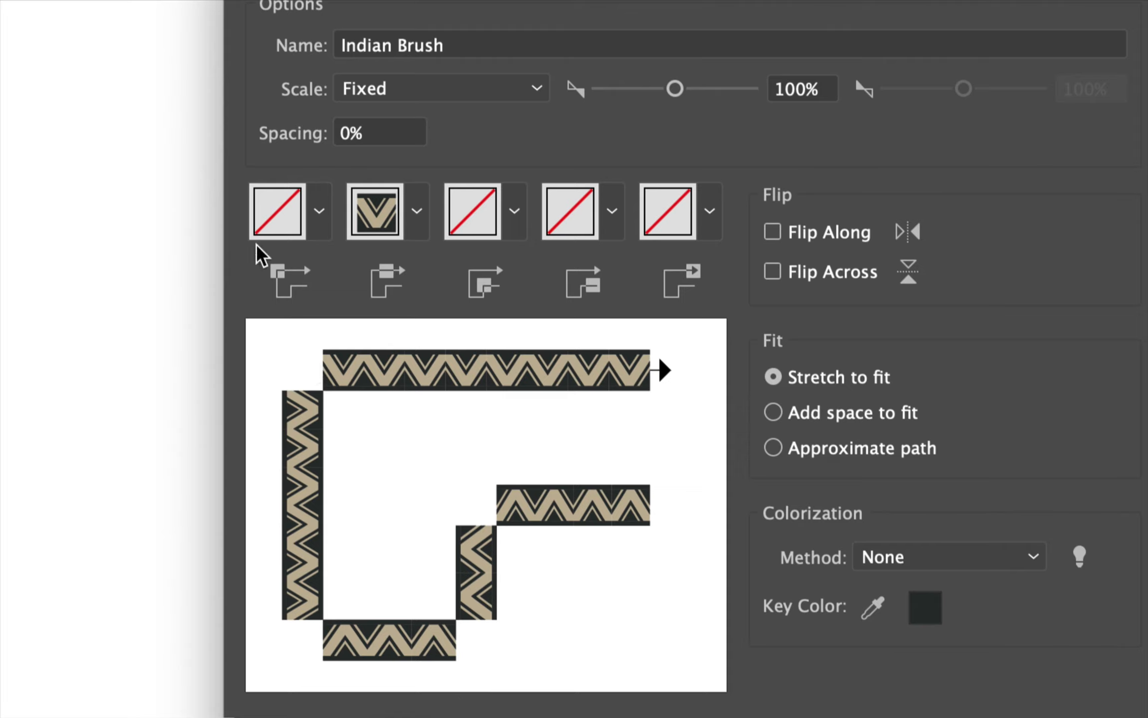
# Step: Use the geometric New Pattern Swatch 15 for both the outer and inner corner tiles, and create the brush
pyautogui.click(318, 213)
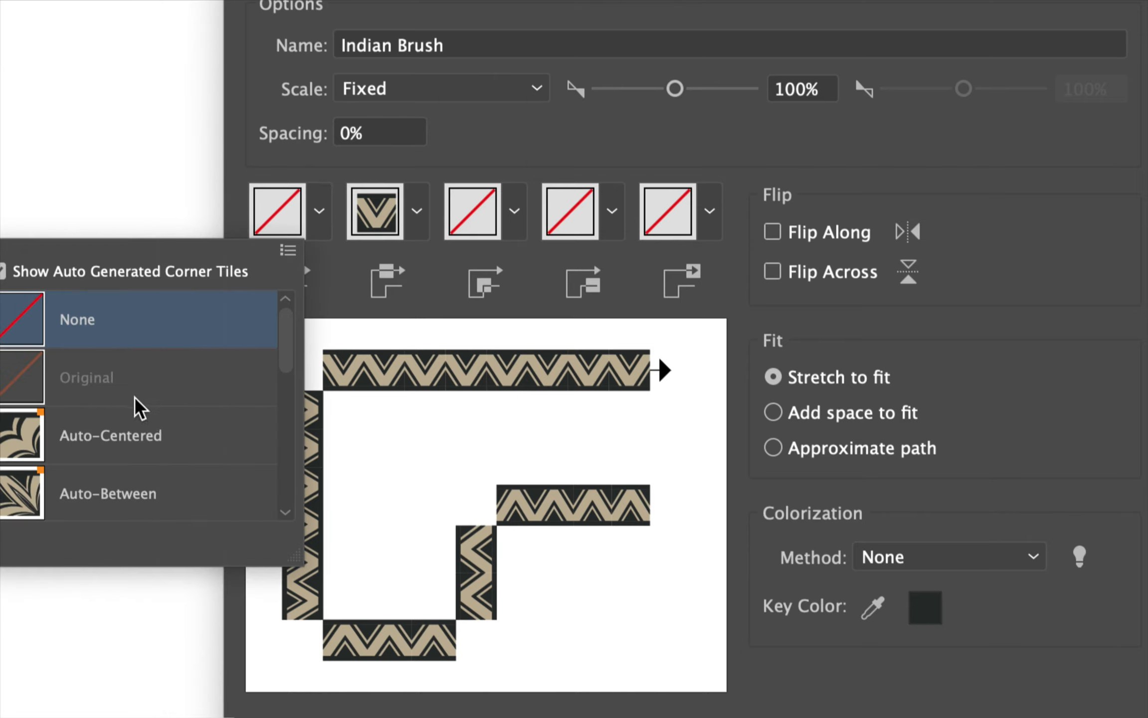
pyautogui.scroll(-3, 74, 438)
pyautogui.scroll(-3, 197, 441)
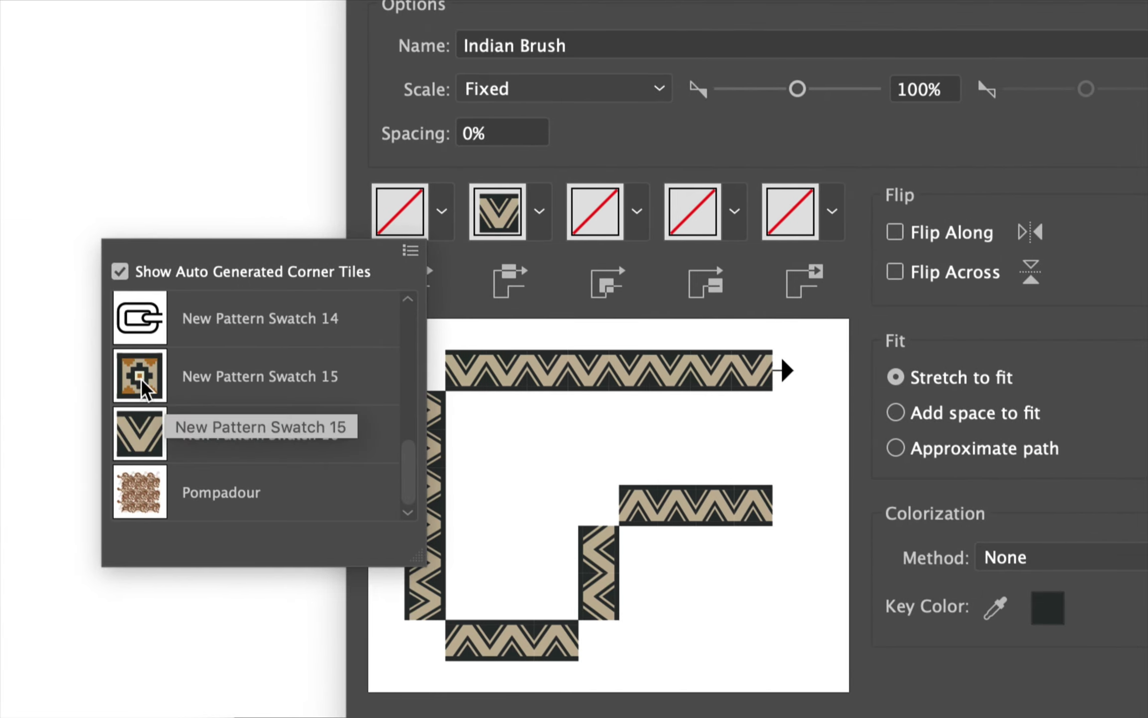
pyautogui.click(225, 384)
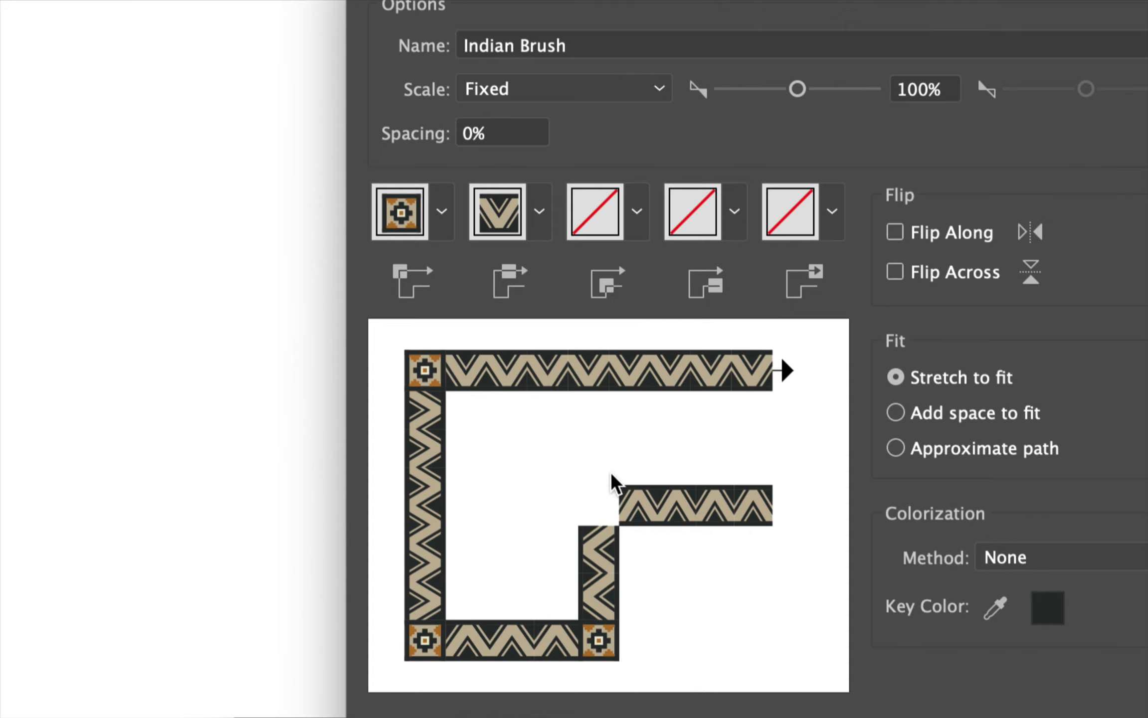
pyautogui.click(630, 244)
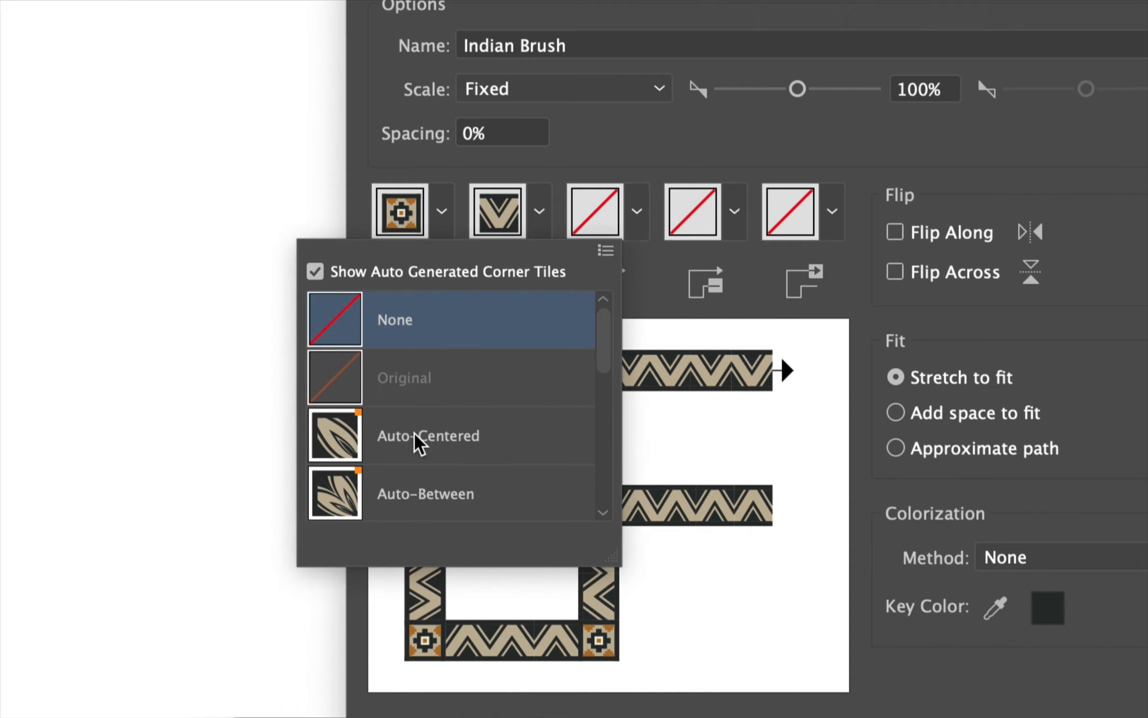
pyautogui.scroll(-5, 415, 441)
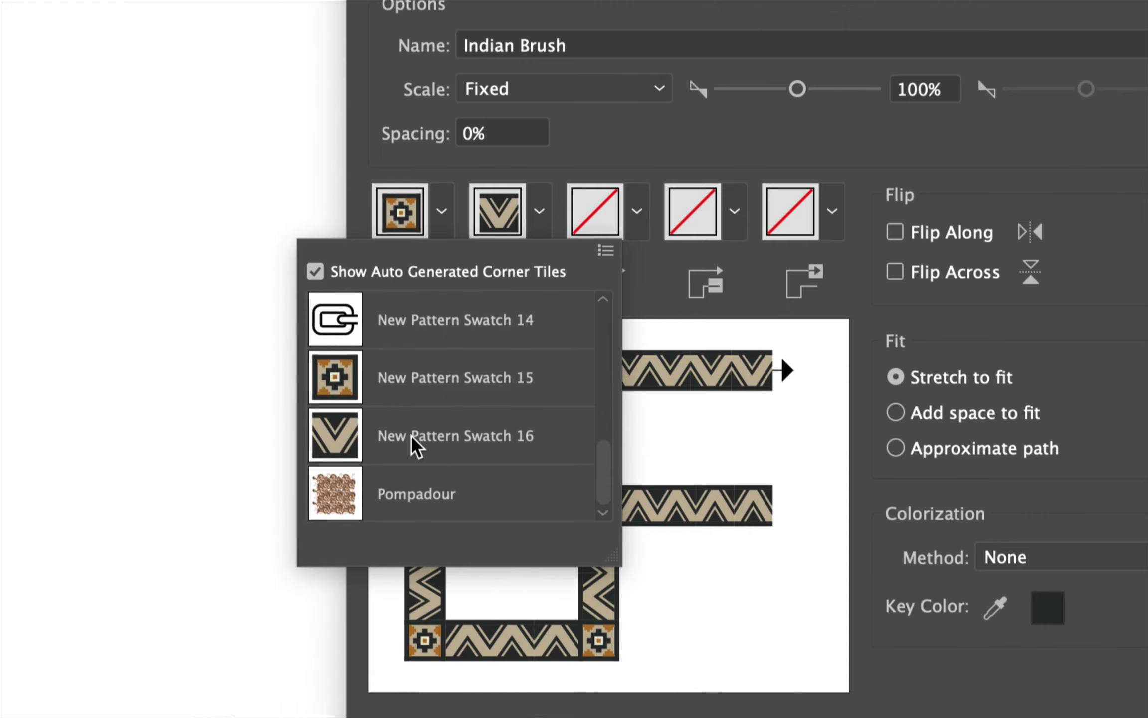
pyautogui.click(343, 385)
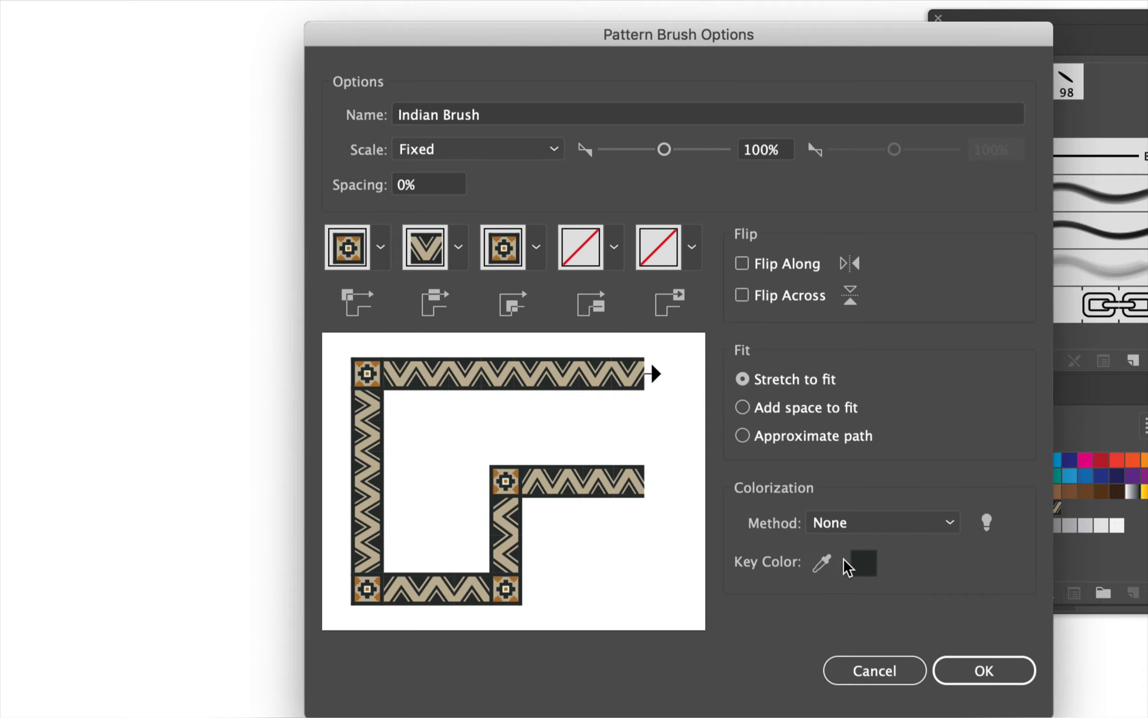
pyautogui.click(986, 670)
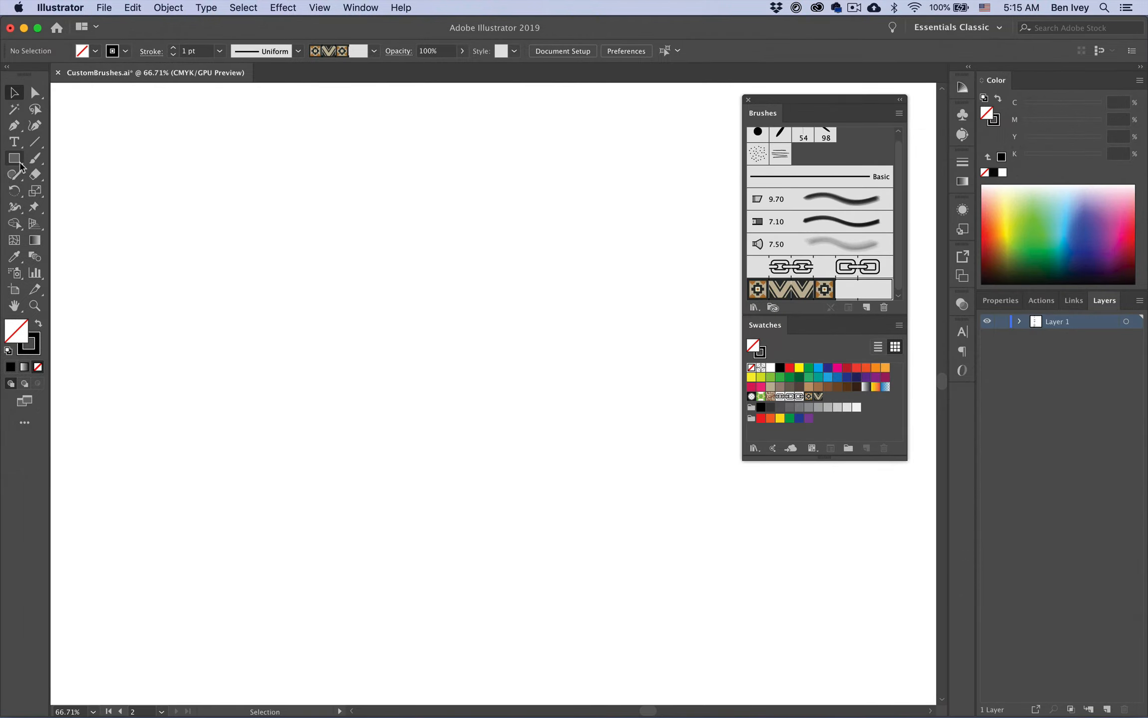
# Step: Test the Indian Brush as the outline of a rectangle about 5.47 by 6.47 in on the second artboard, and delete the rectangle
pyautogui.click(15, 159)
pyautogui.moveTo(232, 171)
pyautogui.mouseDown()
pyautogui.moveTo(379, 374)
pyautogui.moveTo(553, 551)
pyautogui.mouseUp()
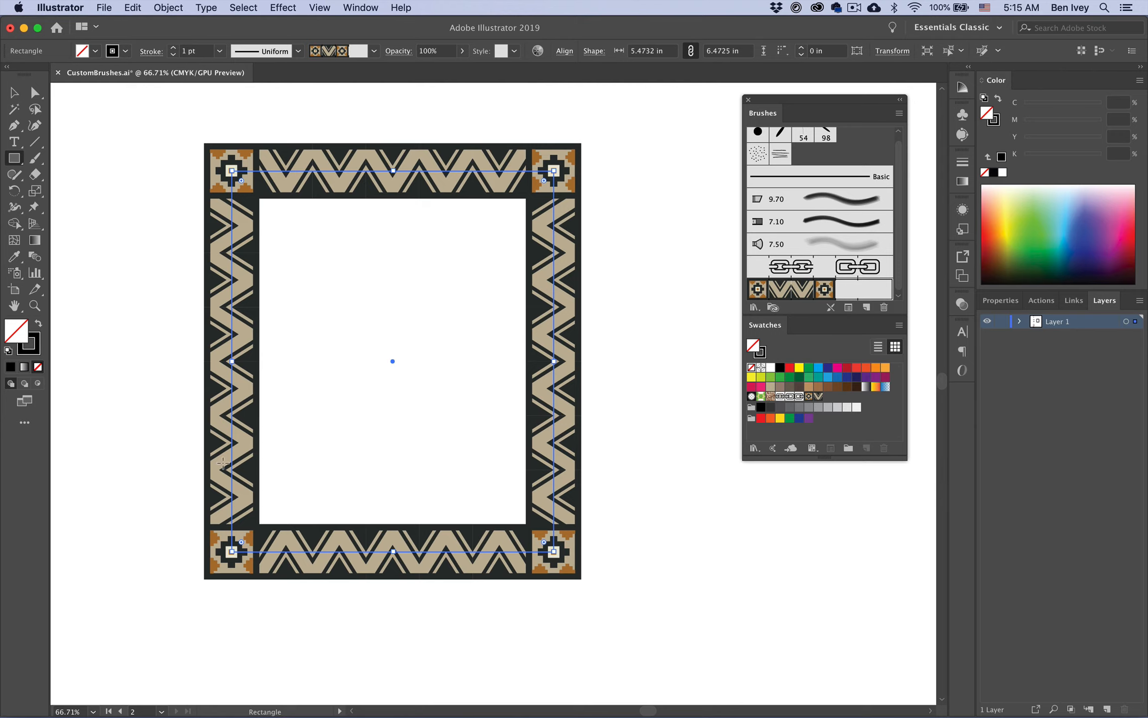
pyautogui.press('Delete')
# Step: Paint two wavy freehand Indian Brush strokes with the Paintbrush on the second artboard, and delete both
pyautogui.press('b')
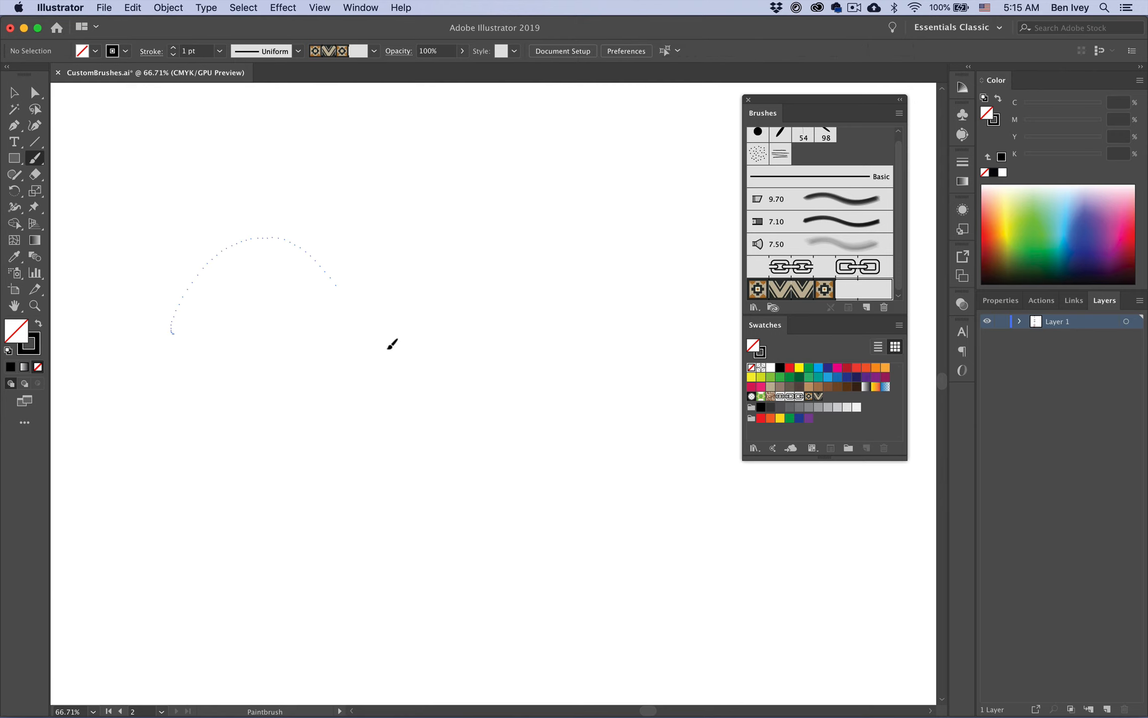
pyautogui.moveTo(388, 348); pyautogui.dragTo(606, 376)
pyautogui.moveTo(373, 503); pyautogui.dragTo(578, 498)
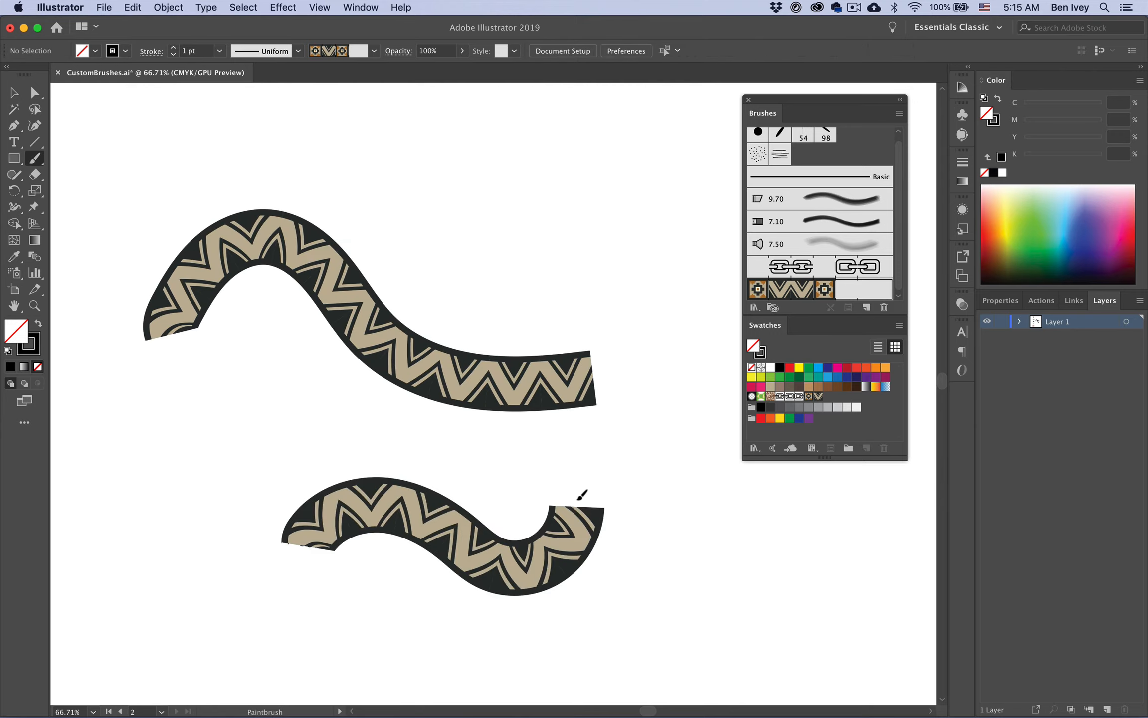
pyautogui.press('super+a')
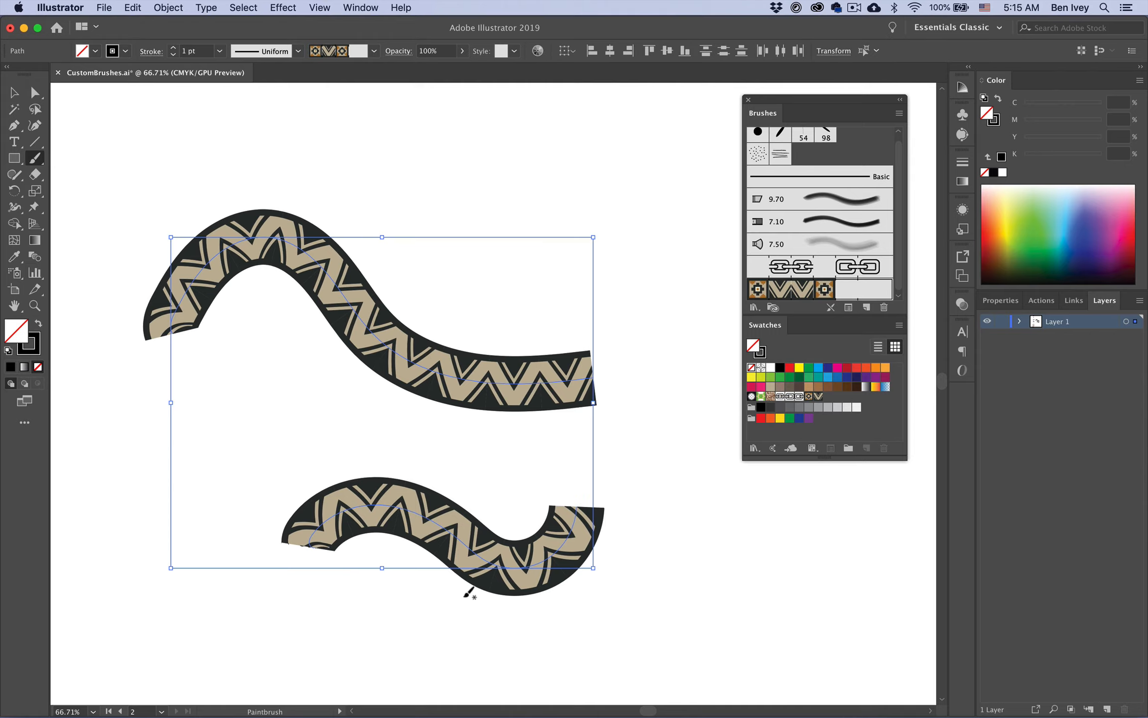
pyautogui.press('Delete')
# Step: Test the Indian Brush on an irregular closed four-sided path made with the Pen tool, and delete the shape
pyautogui.press('p')
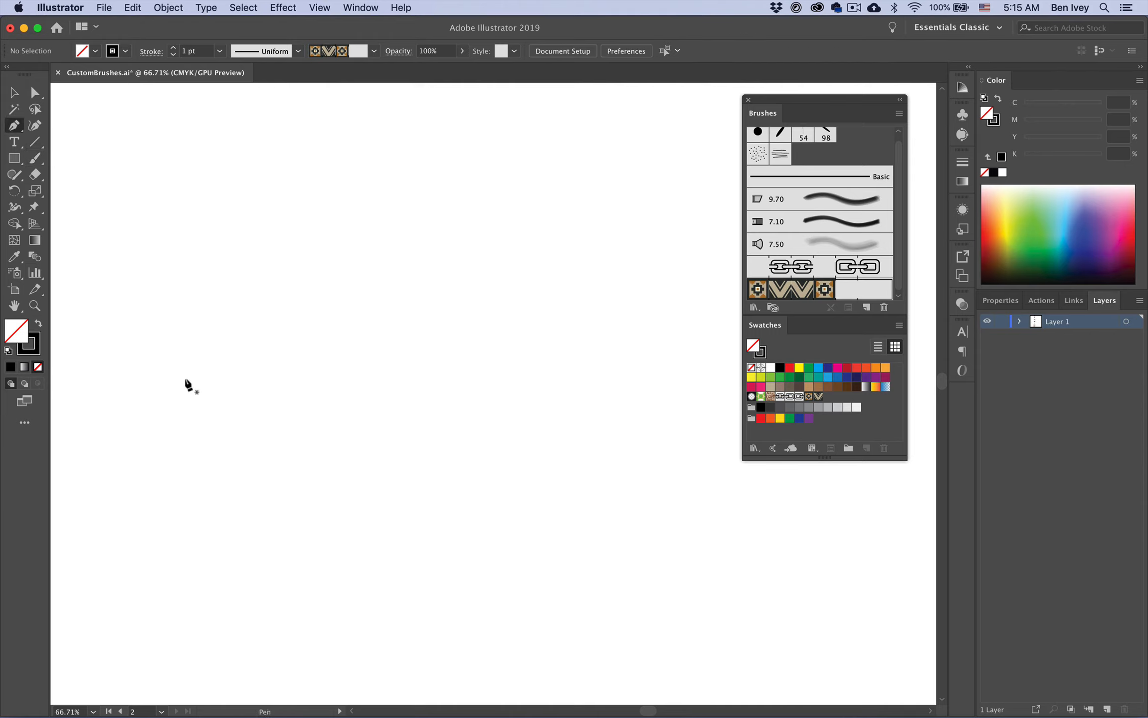
pyautogui.click(198, 399)
pyautogui.click(192, 254)
pyautogui.click(328, 261)
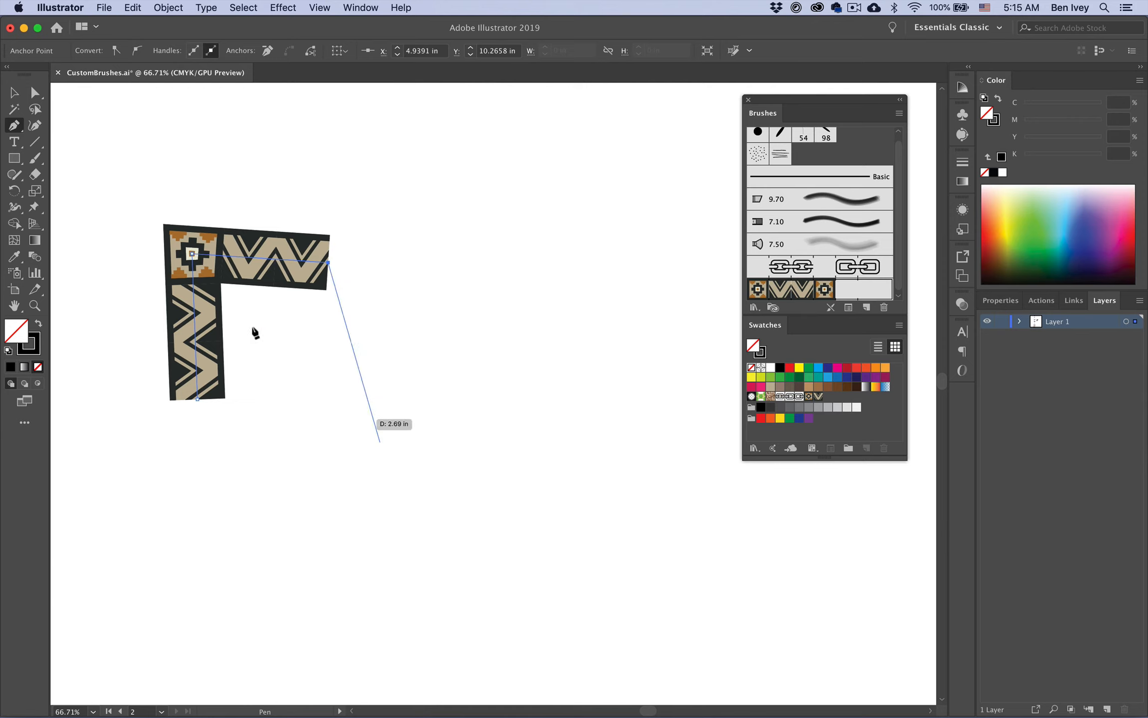
pyautogui.click(303, 435)
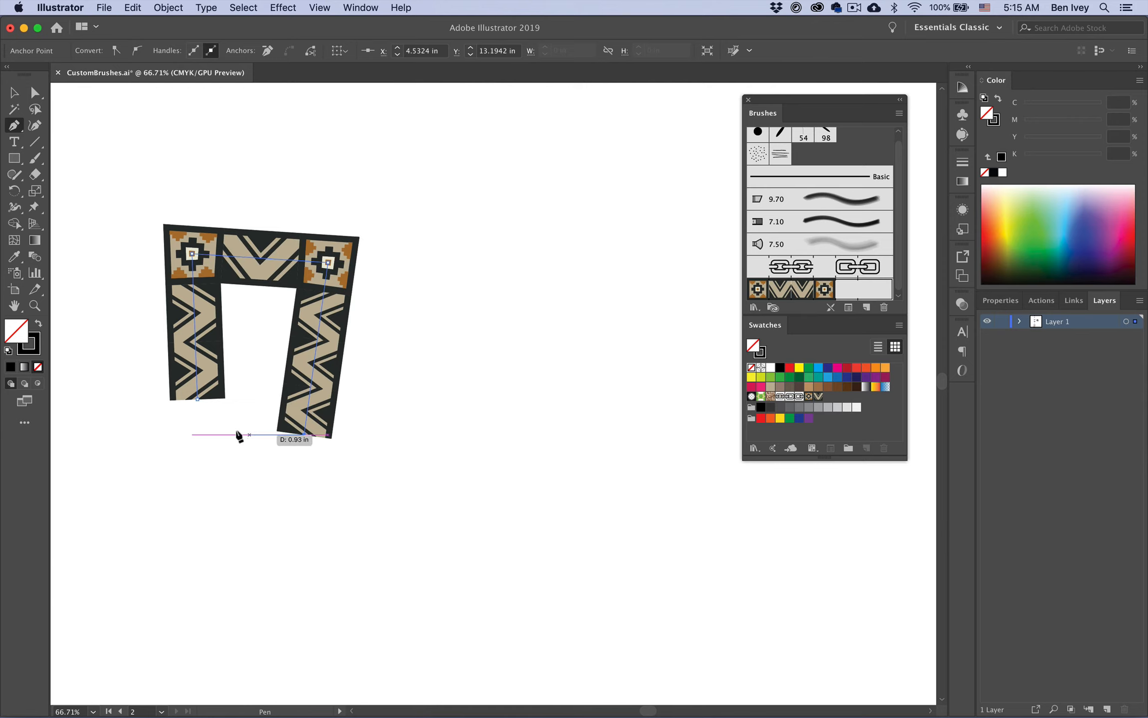
pyautogui.click(197, 398)
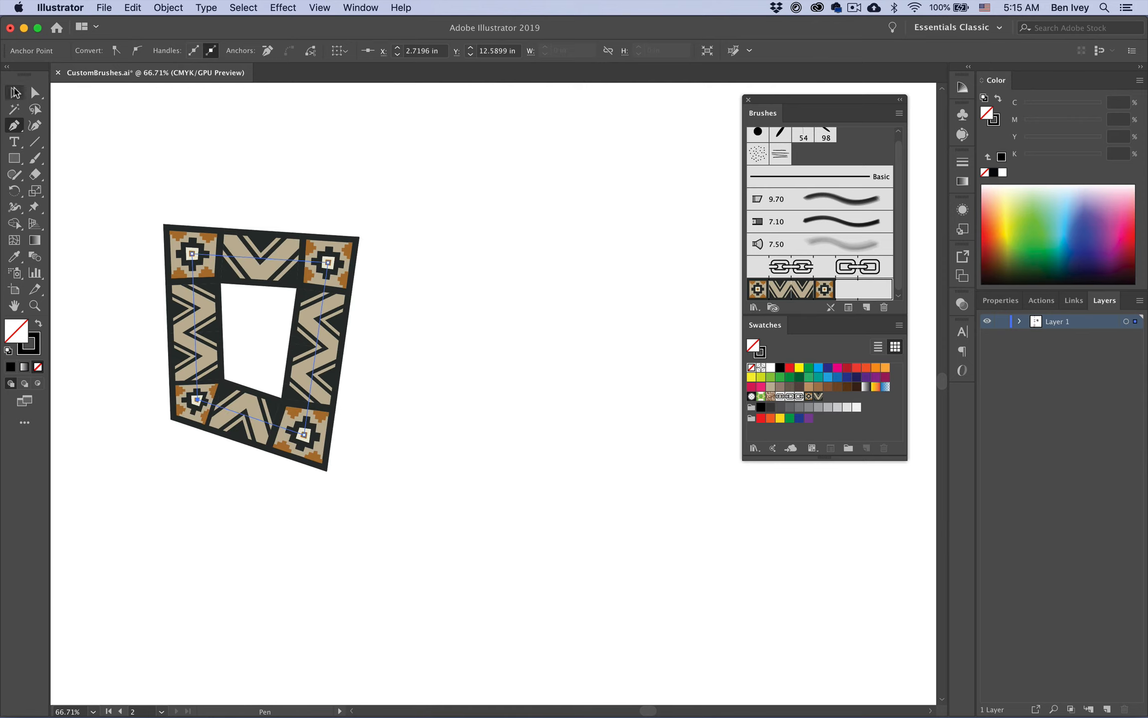
pyautogui.press('v')
pyautogui.click(131, 148)
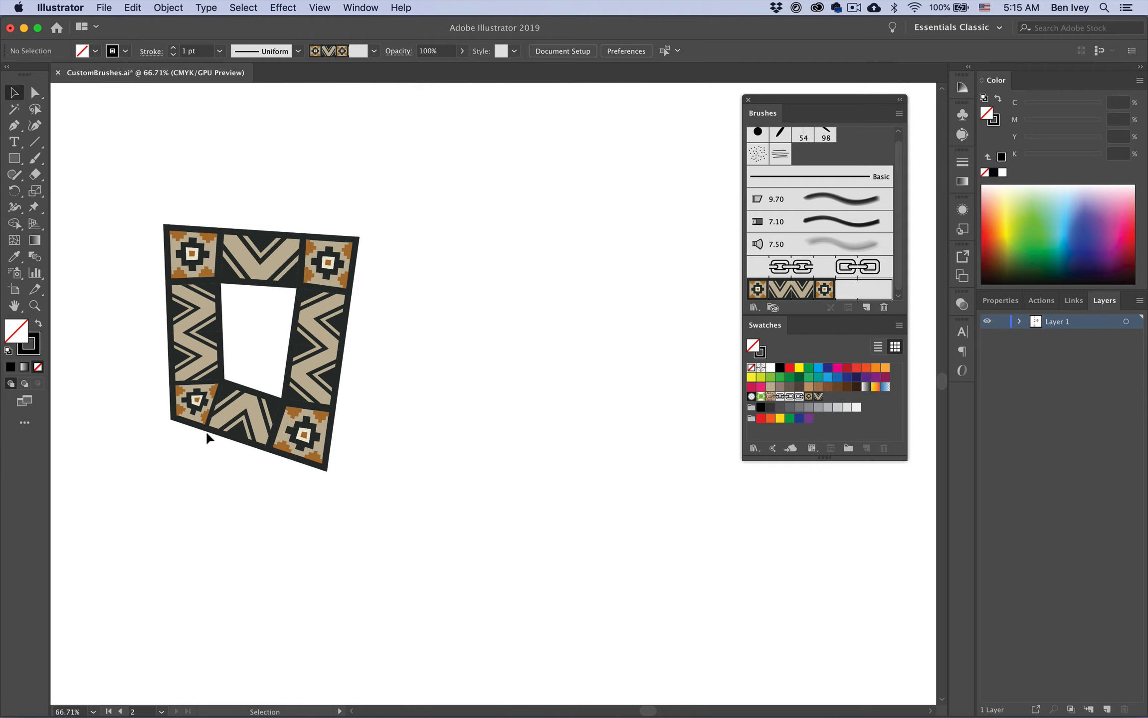
pyautogui.click(301, 376)
pyautogui.click(249, 471)
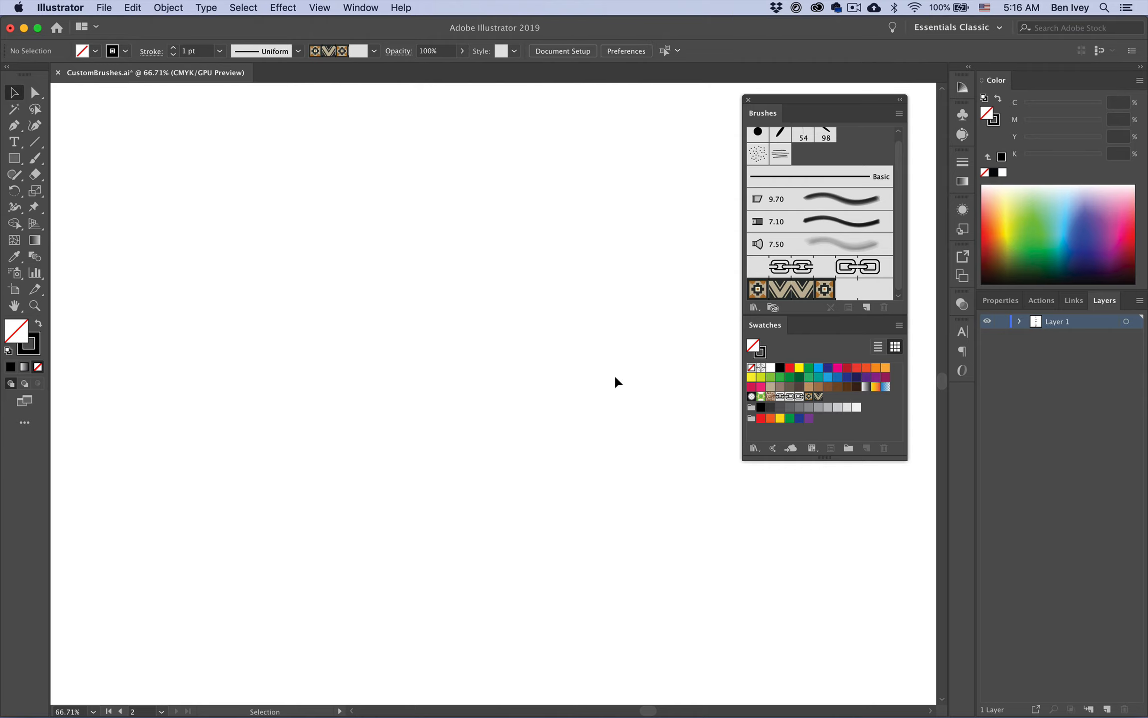
# Step: Zoom in on the pair of slanted rounded bars, one solid and one outlined, on the first artboard
pyautogui.scroll(-3, 616, 381)
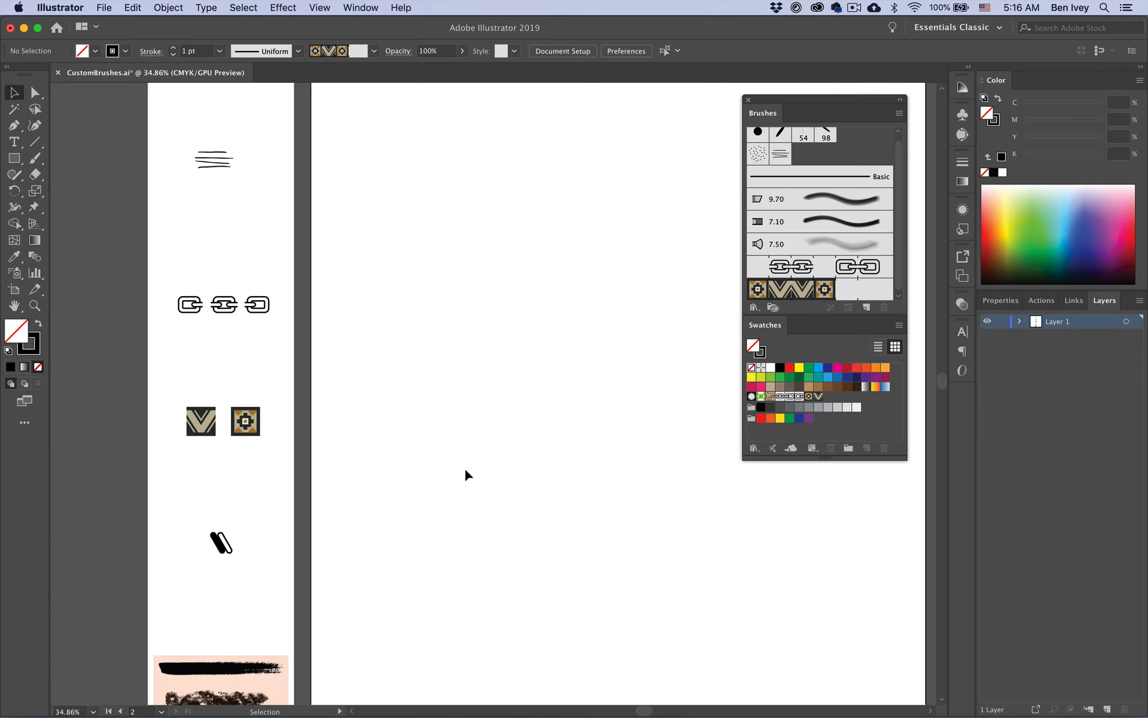
pyautogui.scroll(-2, 464, 474)
pyautogui.scroll(3, 351, 477)
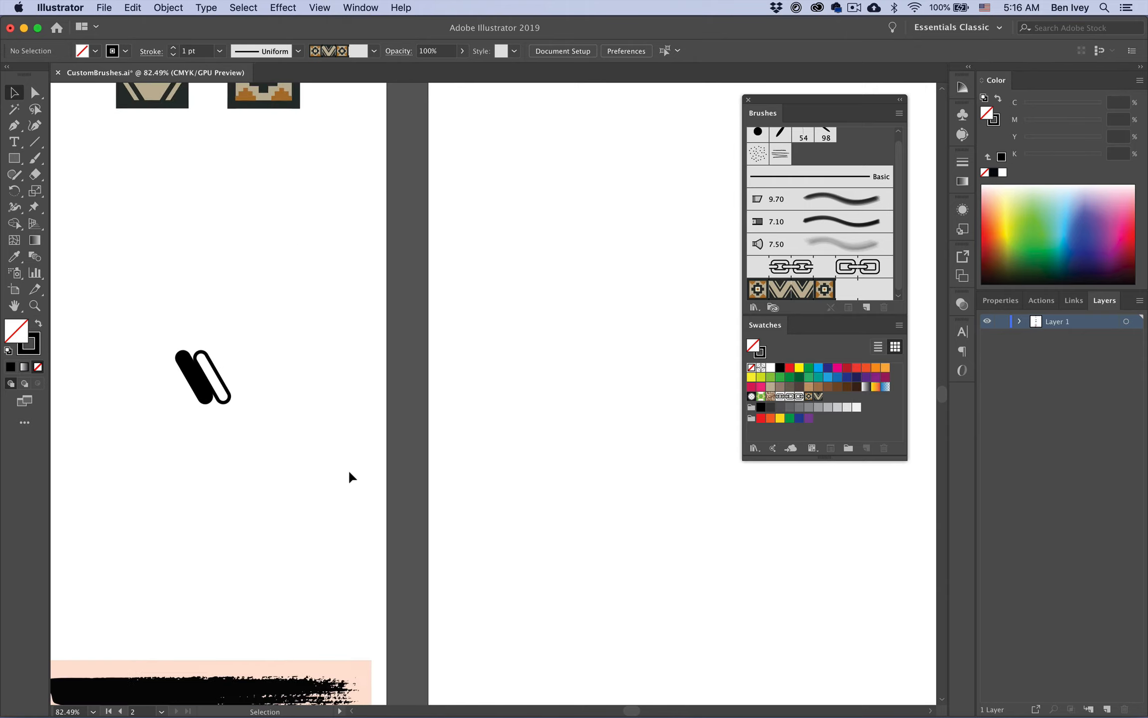
pyautogui.hscroll(-3, 307, 477)
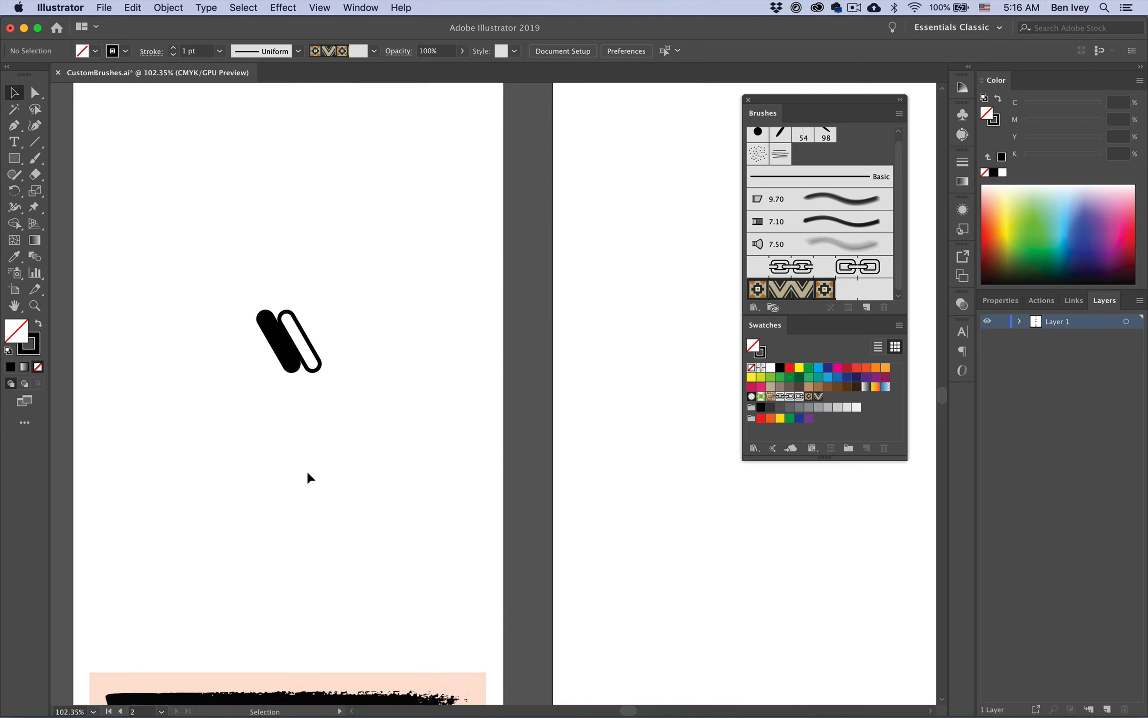
pyautogui.scroll(3, 248, 399)
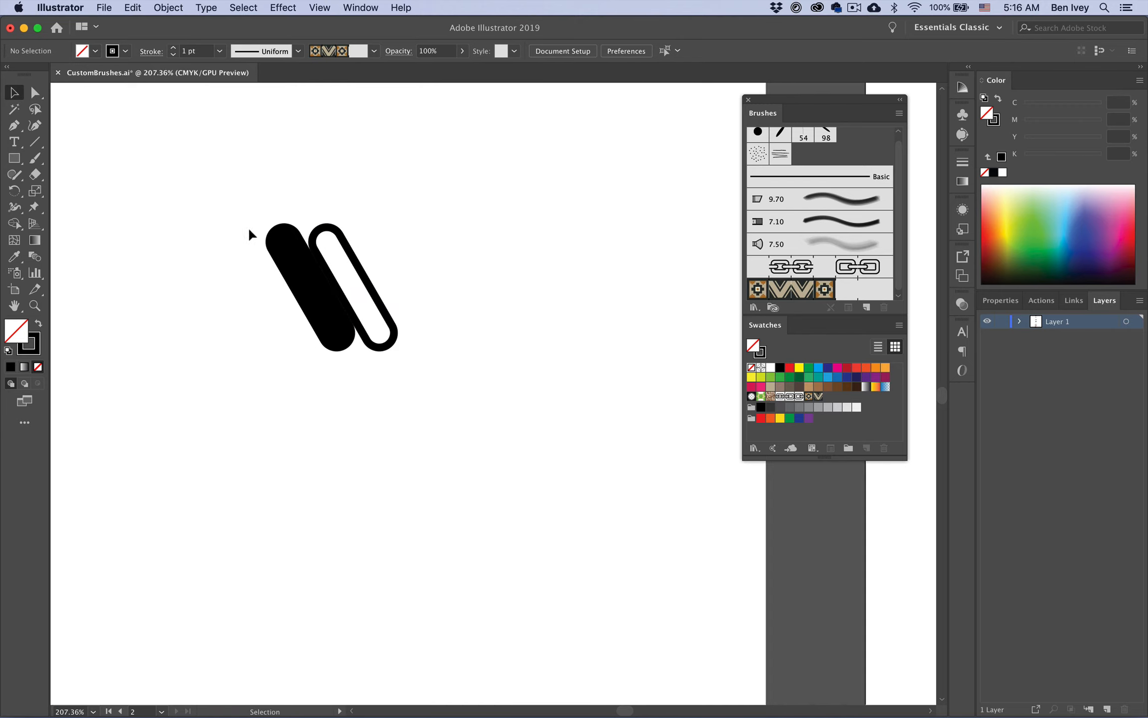
# Step: Save the two slanted capsule shapes as a new pattern swatch, and make the empty second artboard active with nothing selected
pyautogui.moveTo(248, 234); pyautogui.dragTo(377, 397)
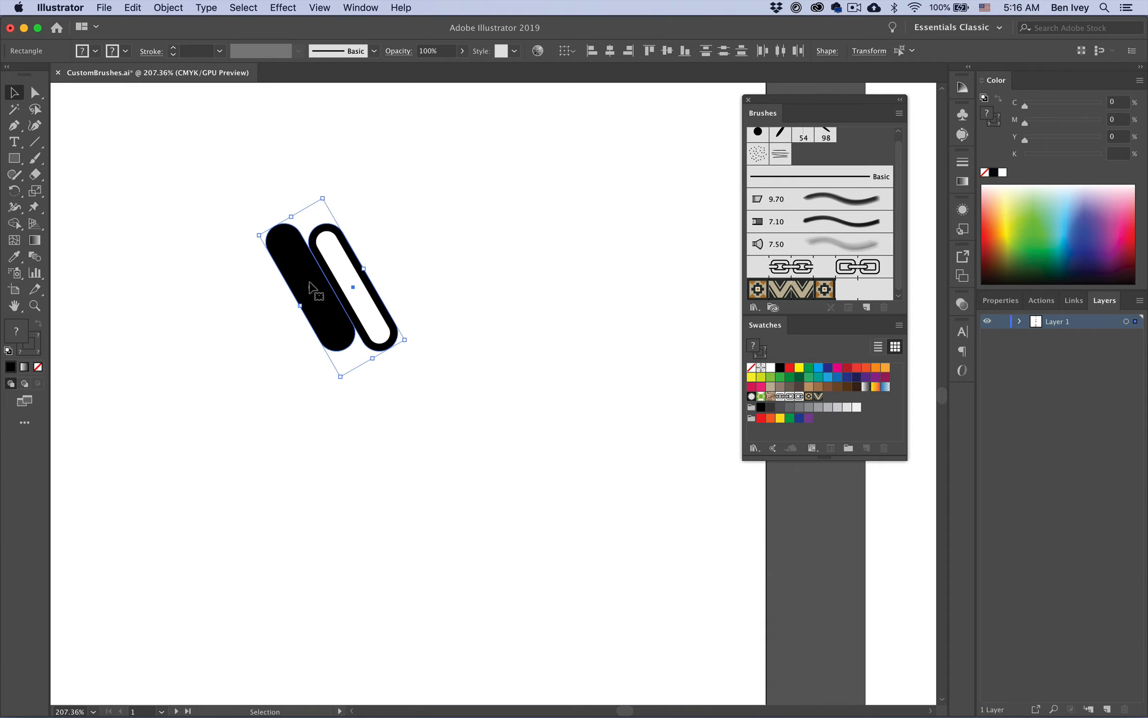
pyautogui.moveTo(361, 313); pyautogui.dragTo(834, 399)
pyautogui.scroll(-5, 582, 376)
pyautogui.hscroll(8, 582, 377)
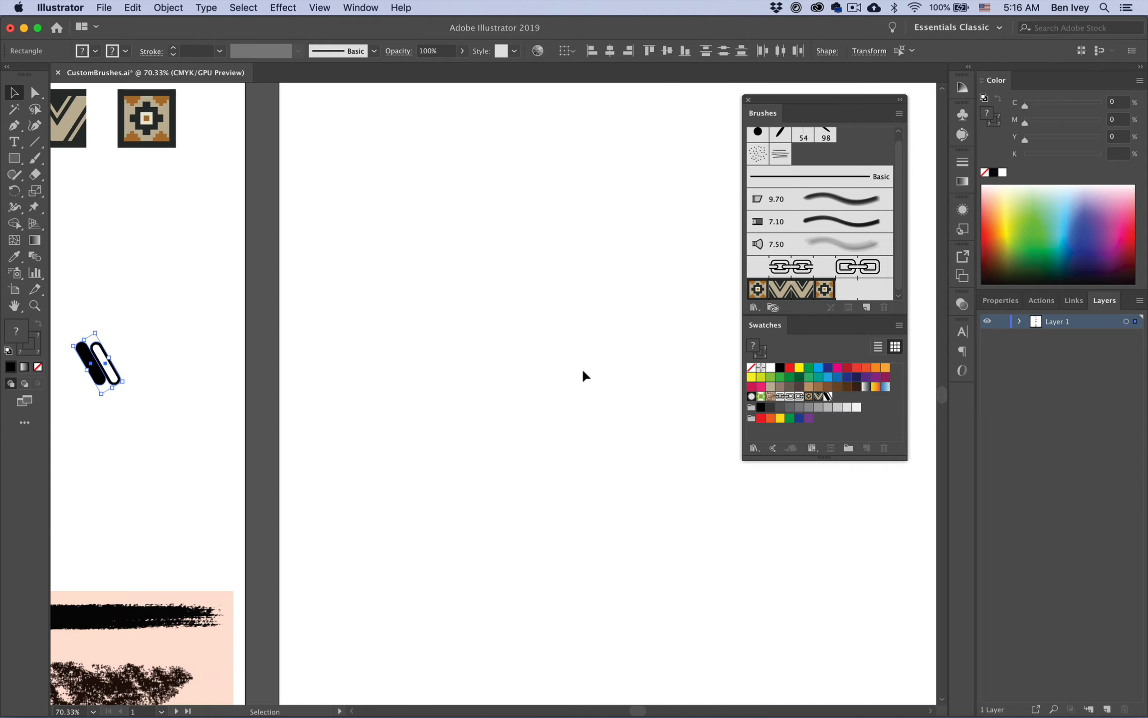
pyautogui.hscroll(2, 585, 375)
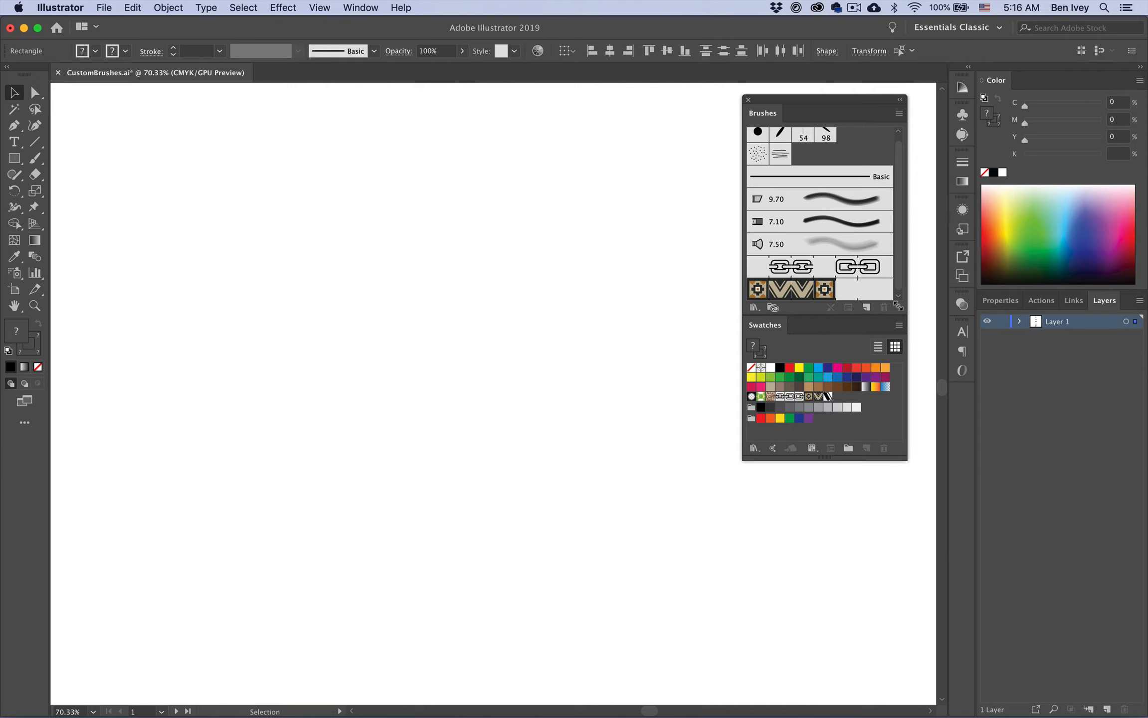
pyautogui.click(674, 338)
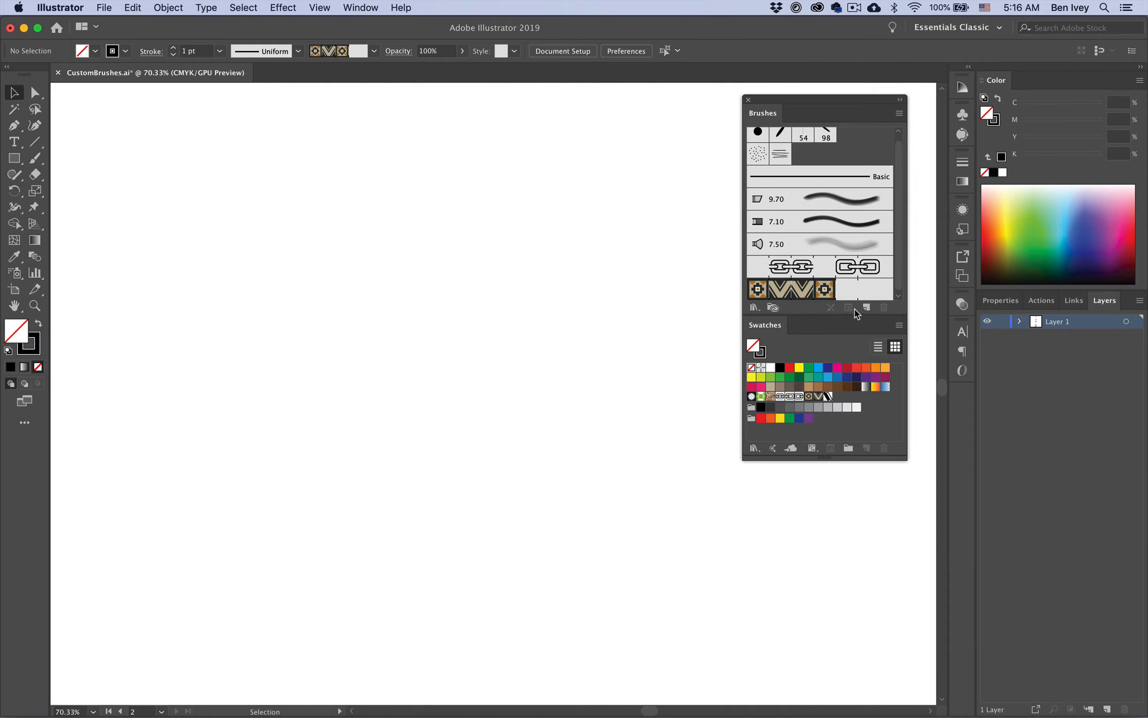
pyautogui.click(868, 307)
pyautogui.click(567, 260)
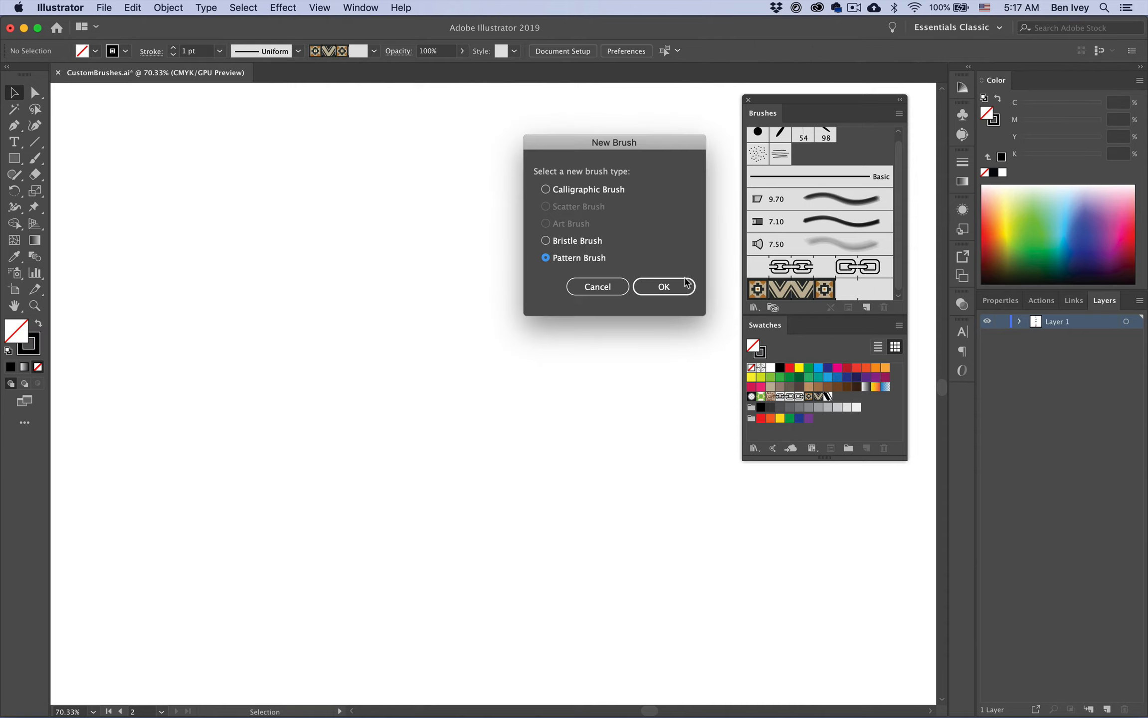
pyautogui.click(672, 286)
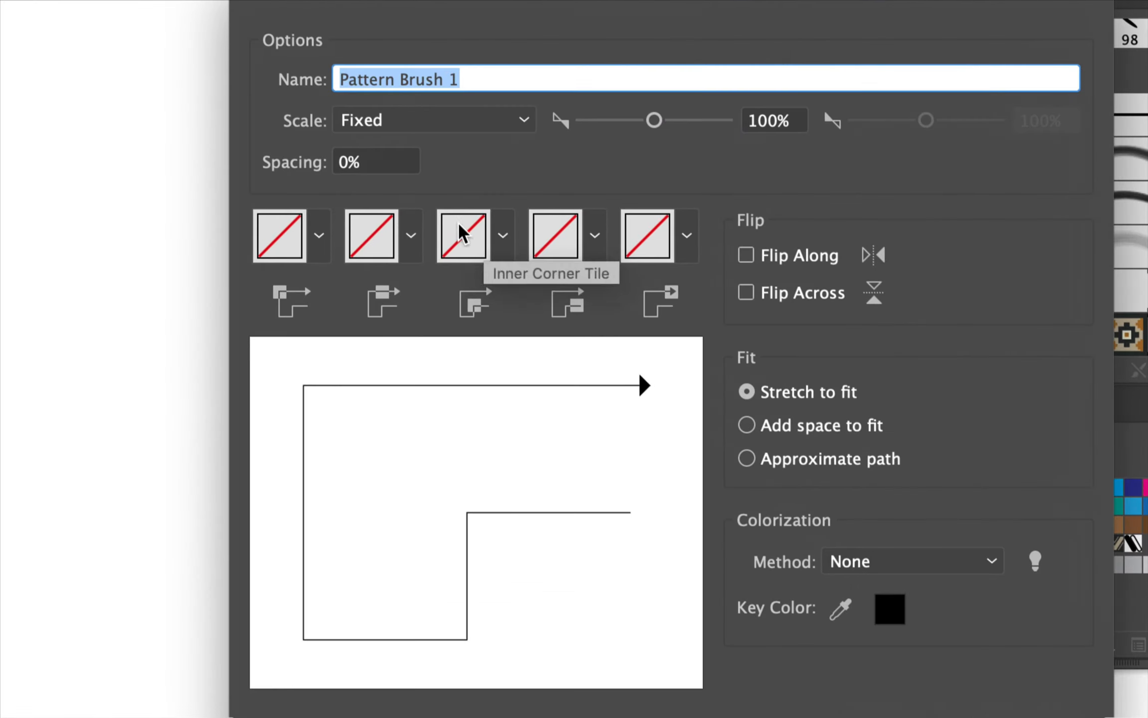
pyautogui.click(413, 235)
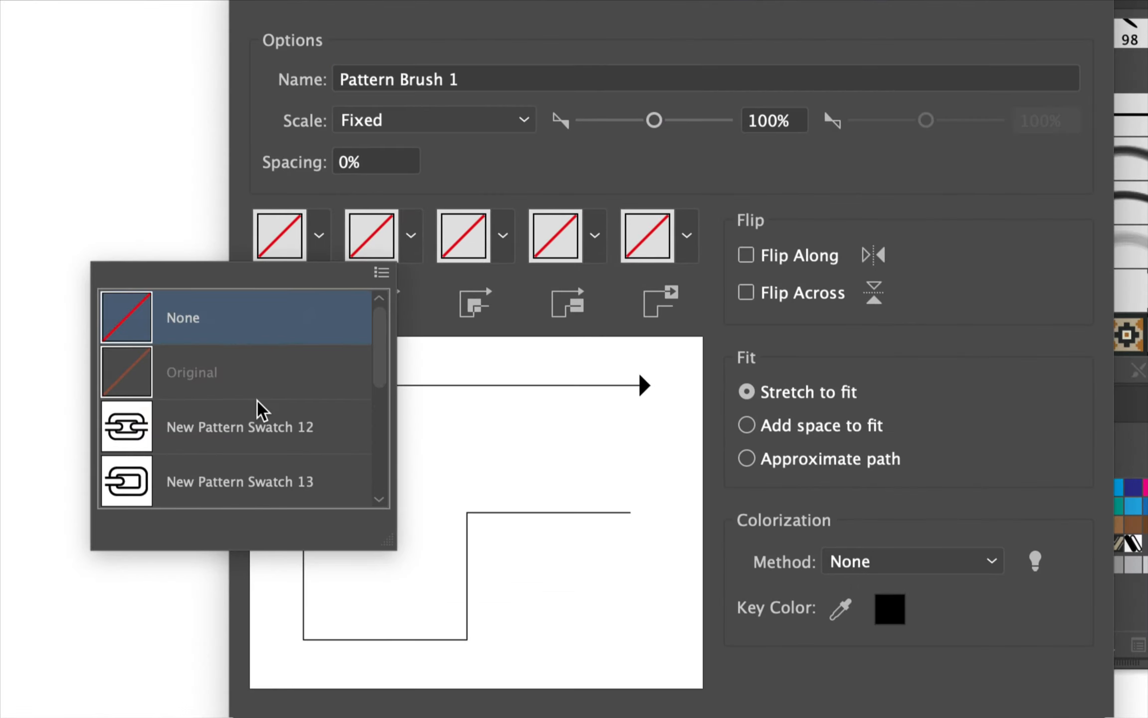
pyautogui.scroll(-5, 259, 409)
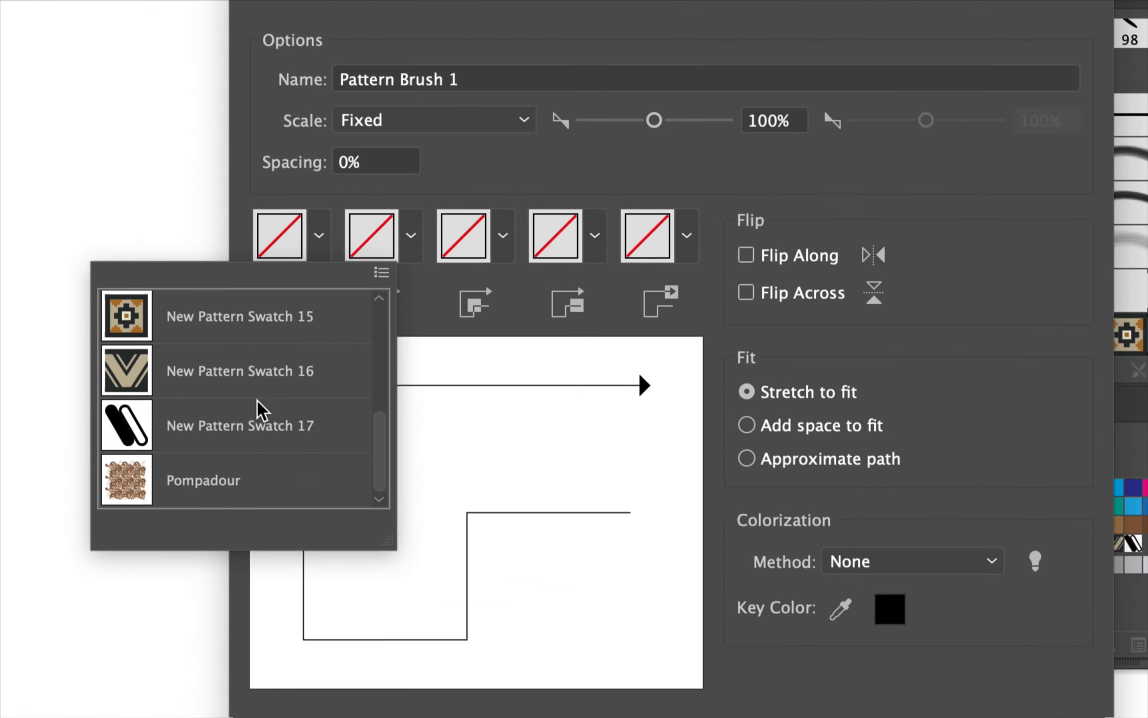
pyautogui.click(242, 433)
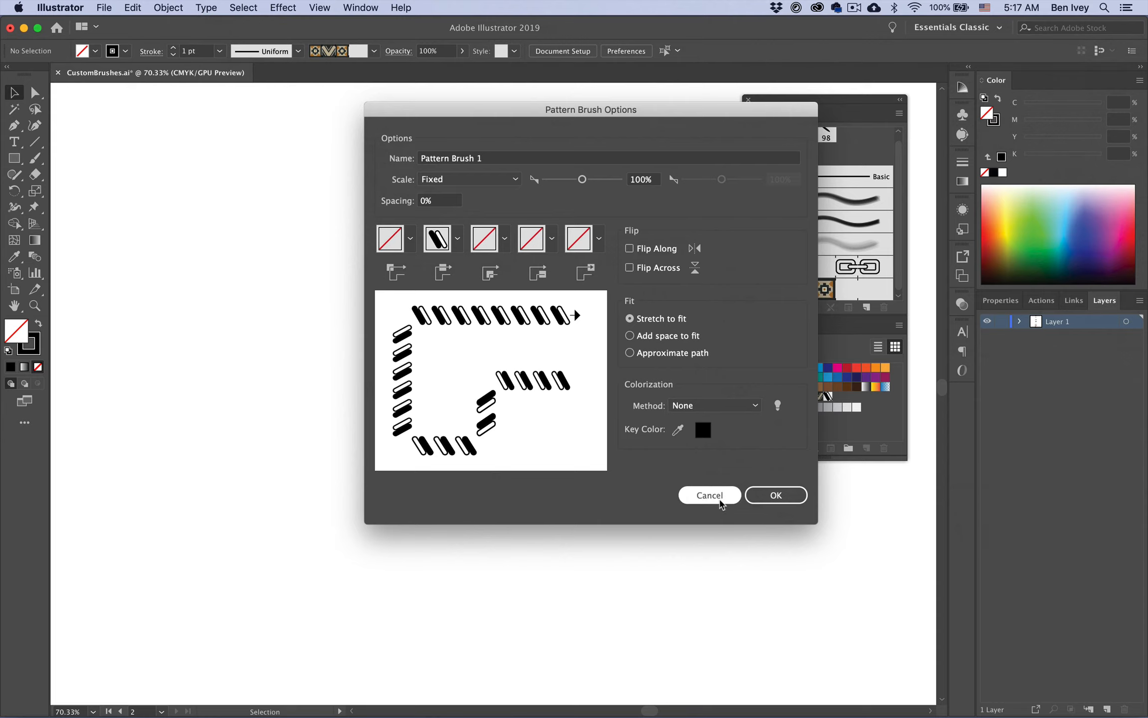
pyautogui.click(709, 495)
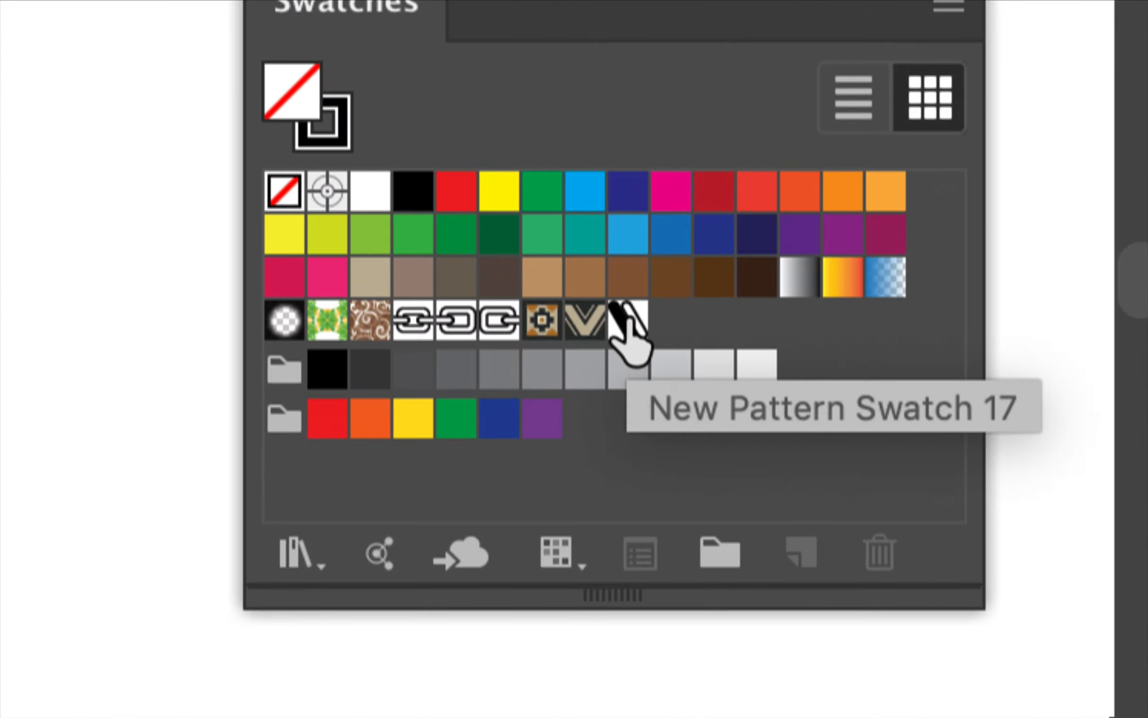
# Step: Open New Pattern Swatch 17 for pattern editing and activate the Pattern Tile Tool
pyautogui.doubleClick(627, 319)
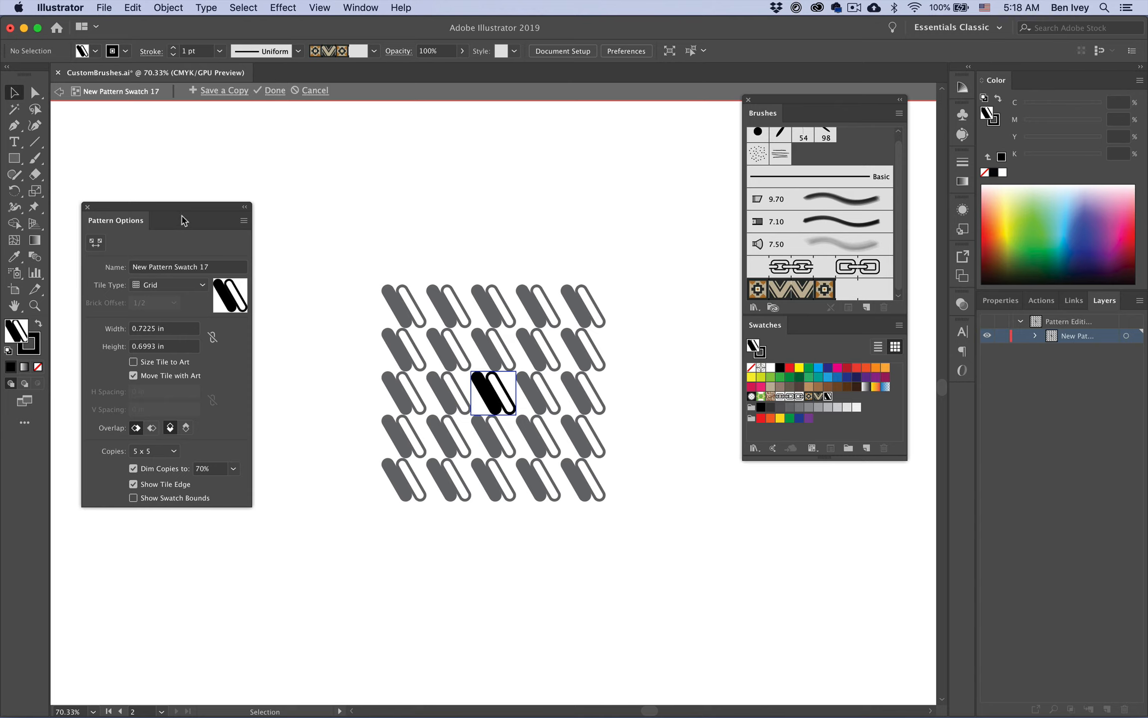
pyautogui.moveTo(183, 220); pyautogui.dragTo(307, 244)
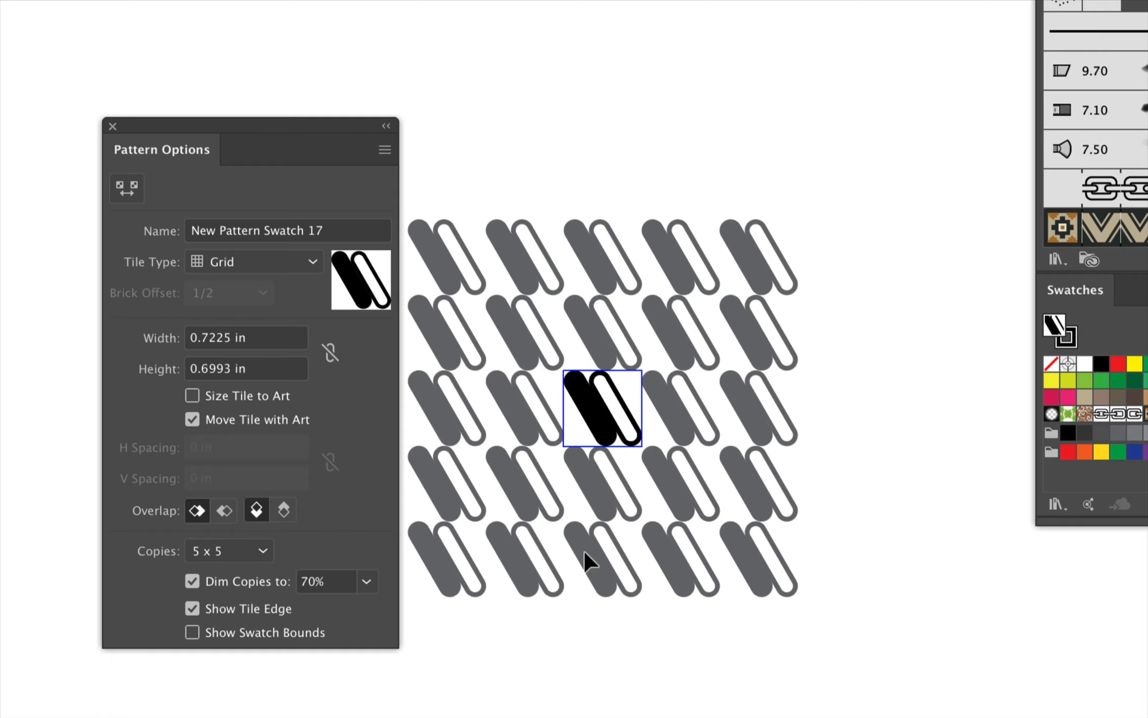
pyautogui.click(608, 390)
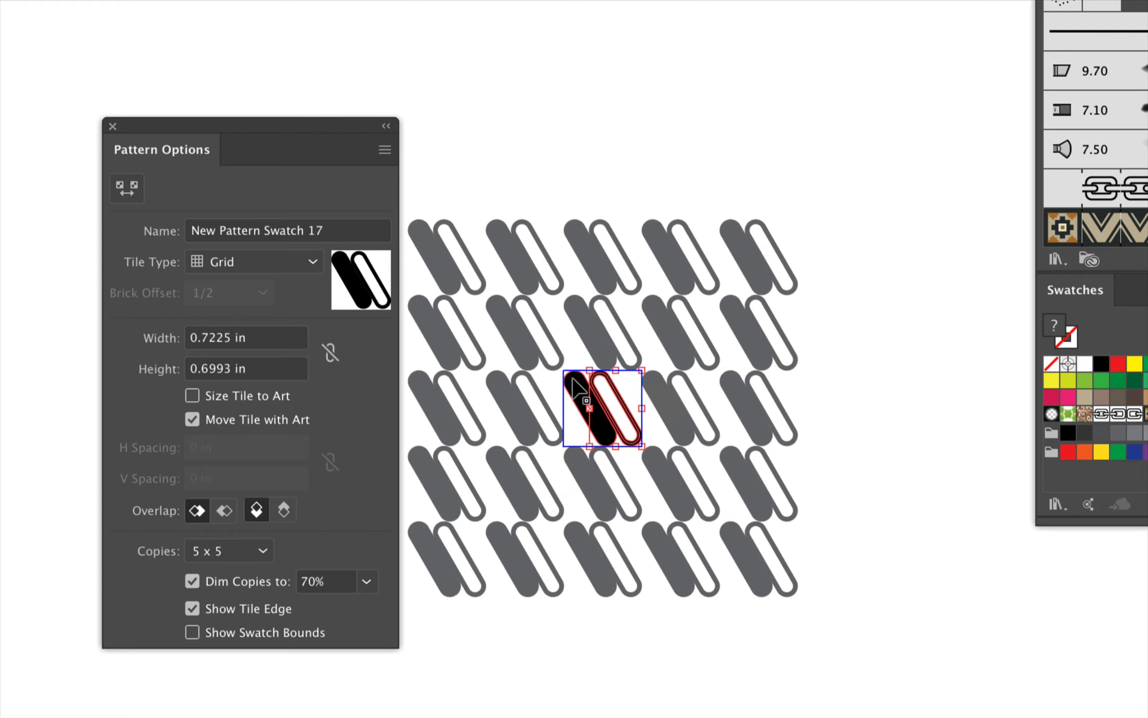
pyautogui.click(682, 381)
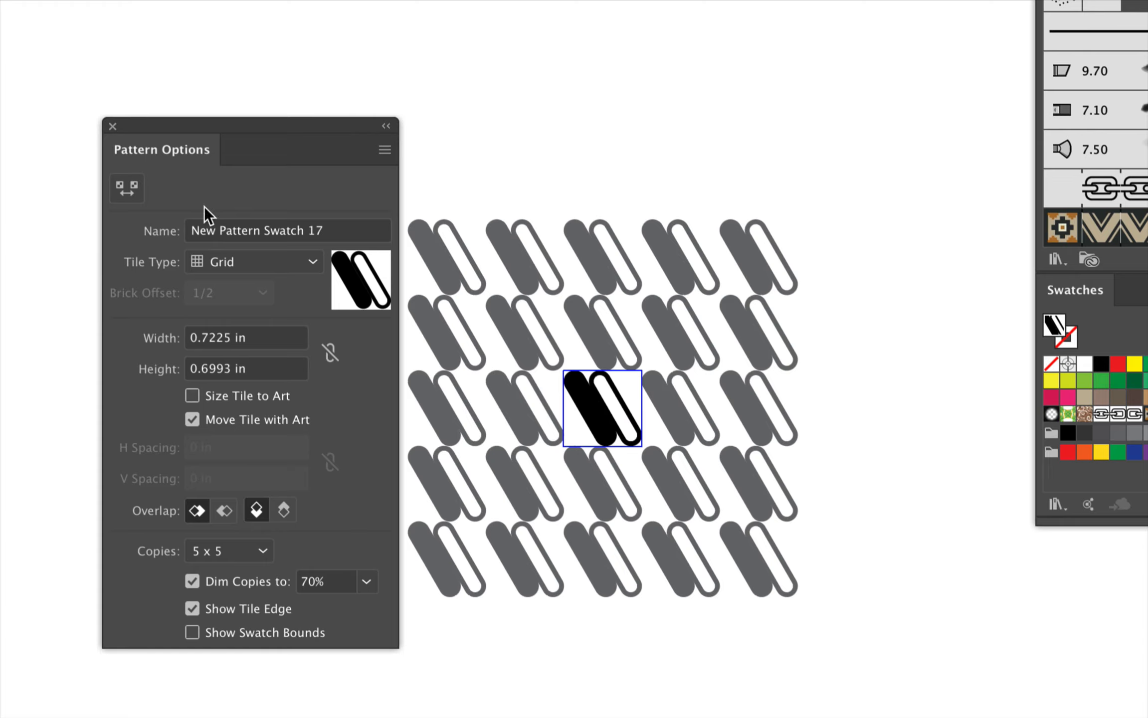
pyautogui.click(127, 188)
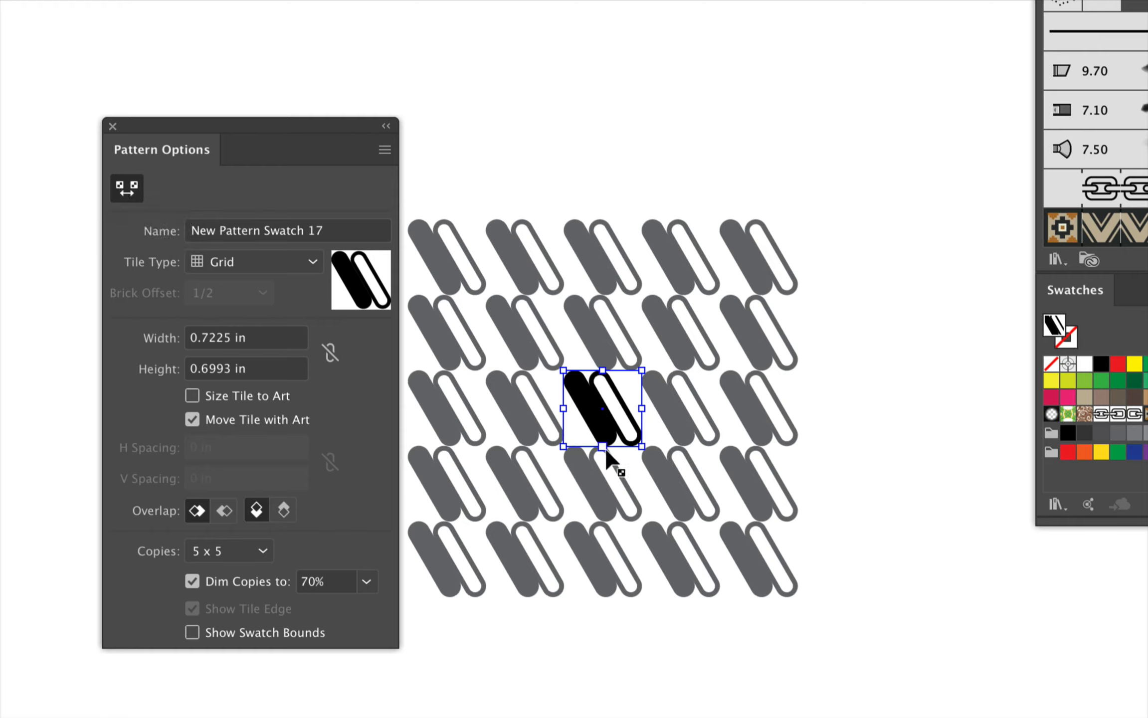
# Step: Enlarge the pattern tile to about 1.15 in wide and 1.57 in high to space out the capsule copies
pyautogui.moveTo(603, 446); pyautogui.dragTo(603, 520)
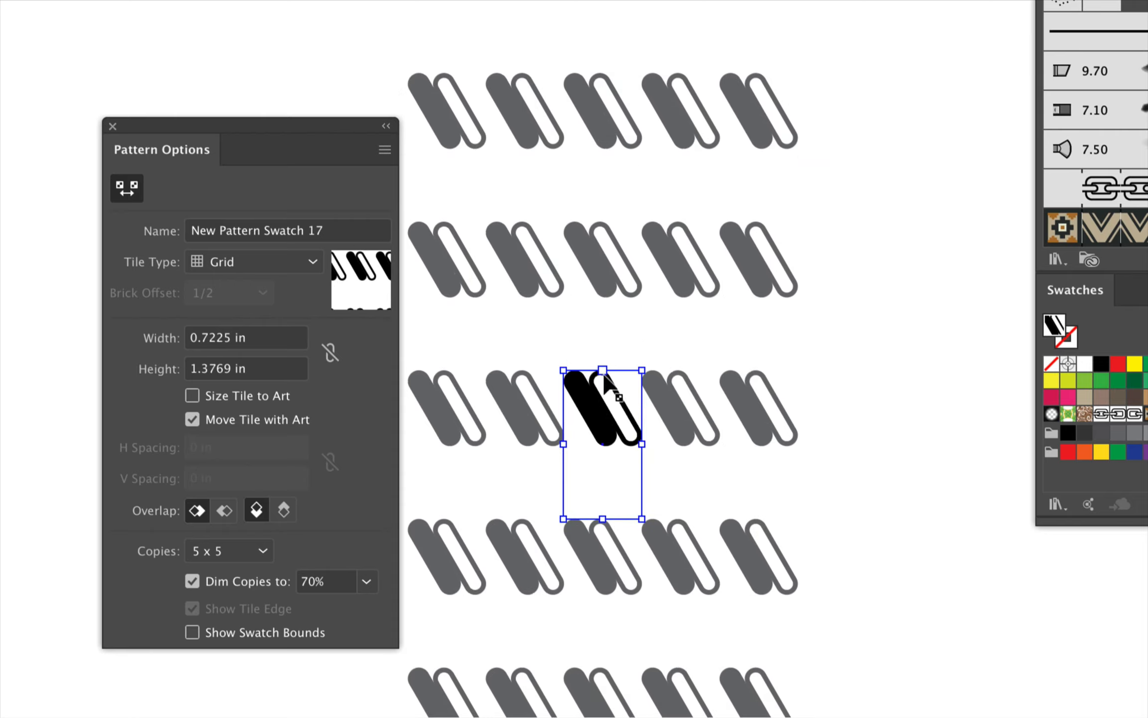
pyautogui.moveTo(601, 369); pyautogui.dragTo(602, 351)
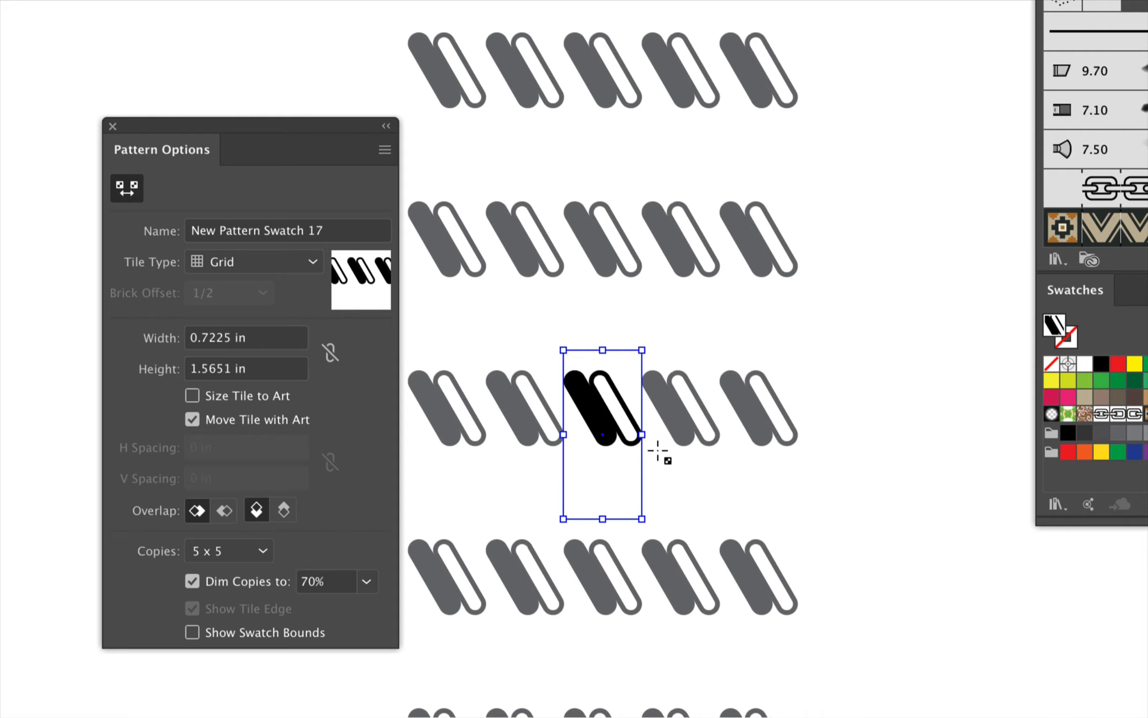
pyautogui.moveTo(642, 435); pyautogui.dragTo(688, 435)
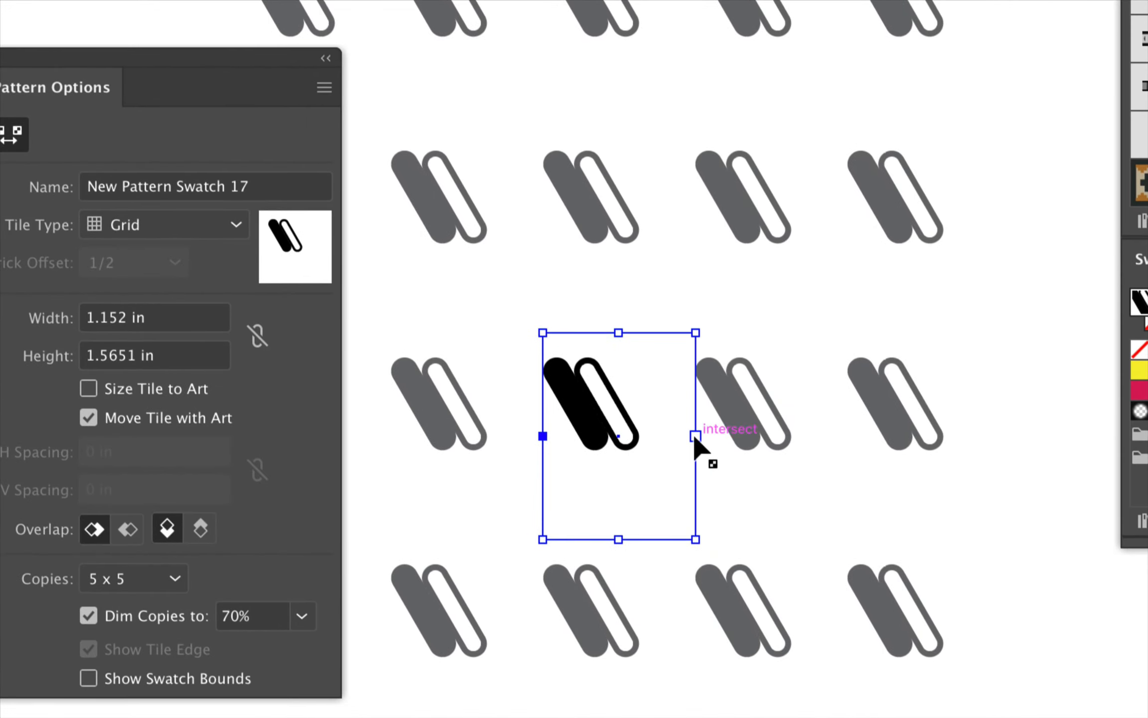
# Step: Narrow the pattern tile to about 0.45 in so the capsules repeat as a continuous rope, adjust its height, and finish editing the pattern
pyautogui.moveTo(691, 441); pyautogui.dragTo(615, 439)
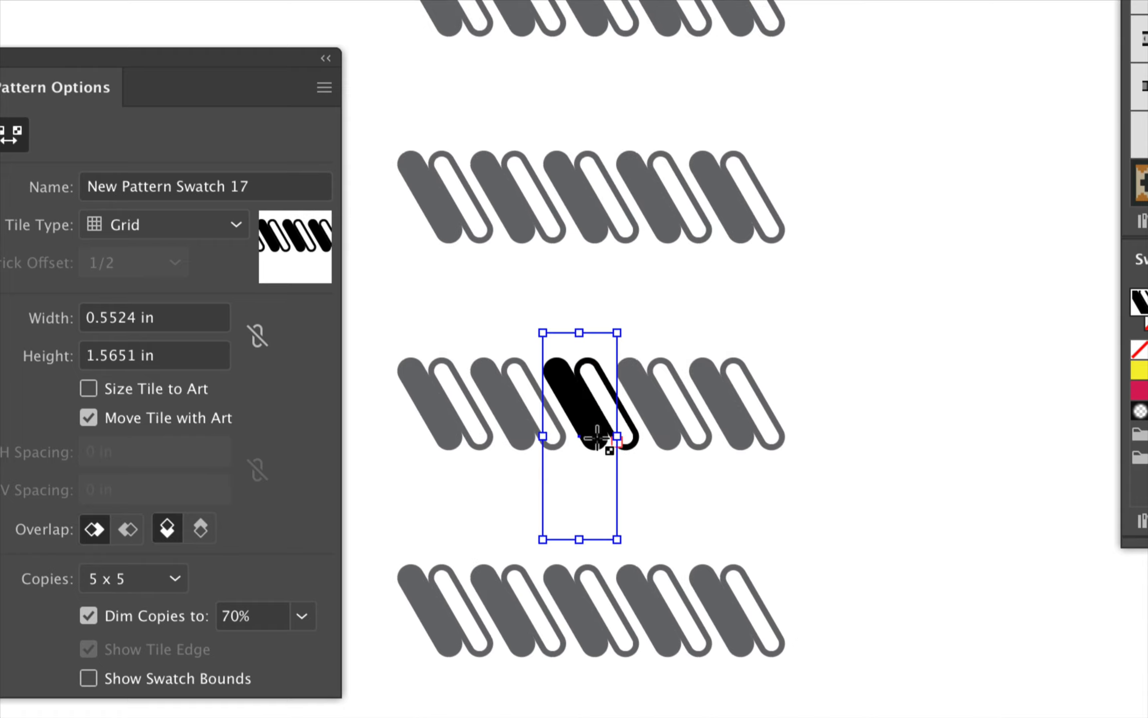
pyautogui.moveTo(545, 438); pyautogui.dragTo(554, 438)
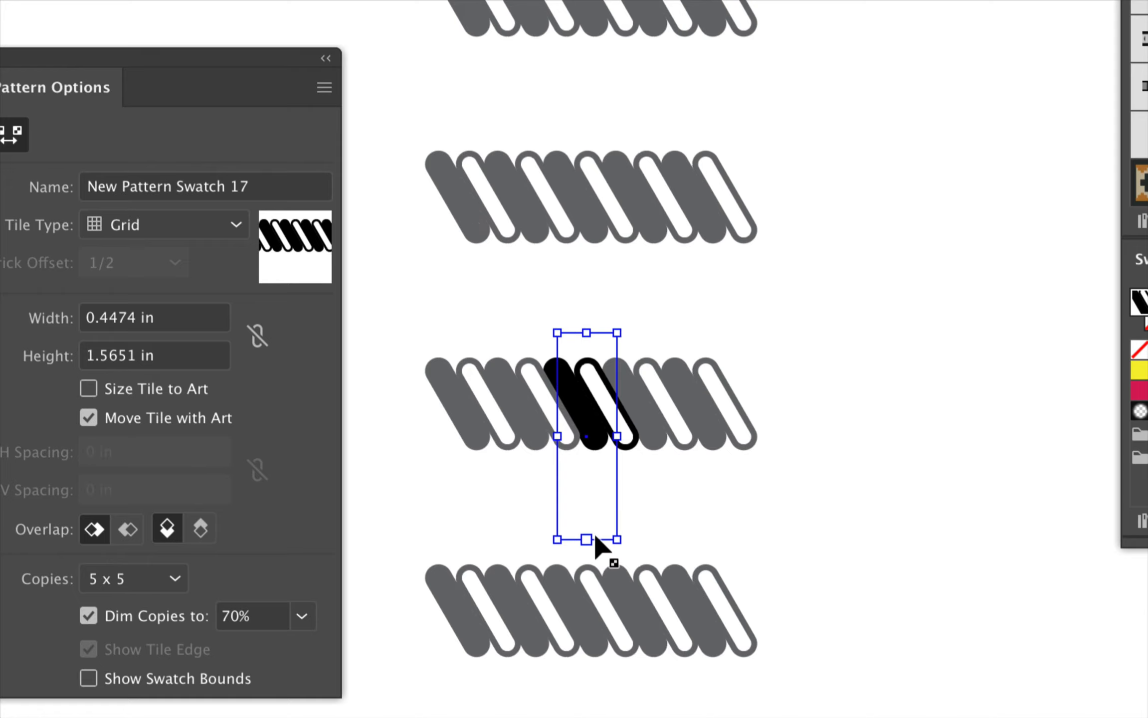
pyautogui.moveTo(587, 333); pyautogui.dragTo(586, 307)
pyautogui.moveTo(589, 542); pyautogui.dragTo(585, 493)
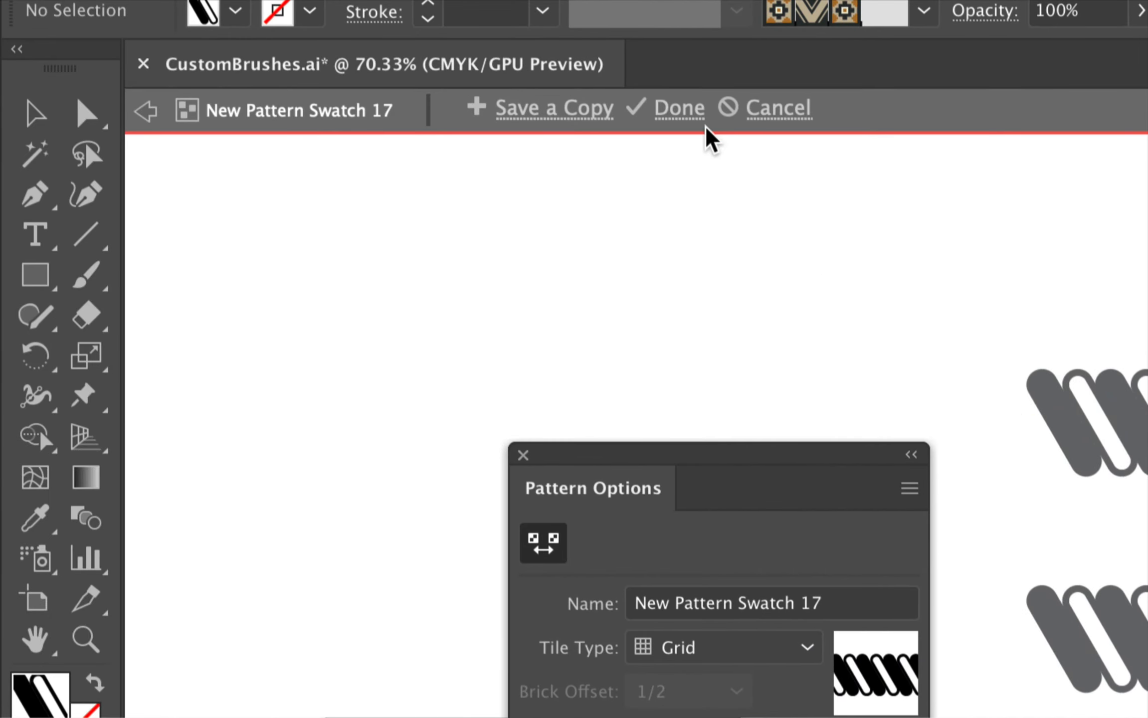
pyautogui.click(678, 120)
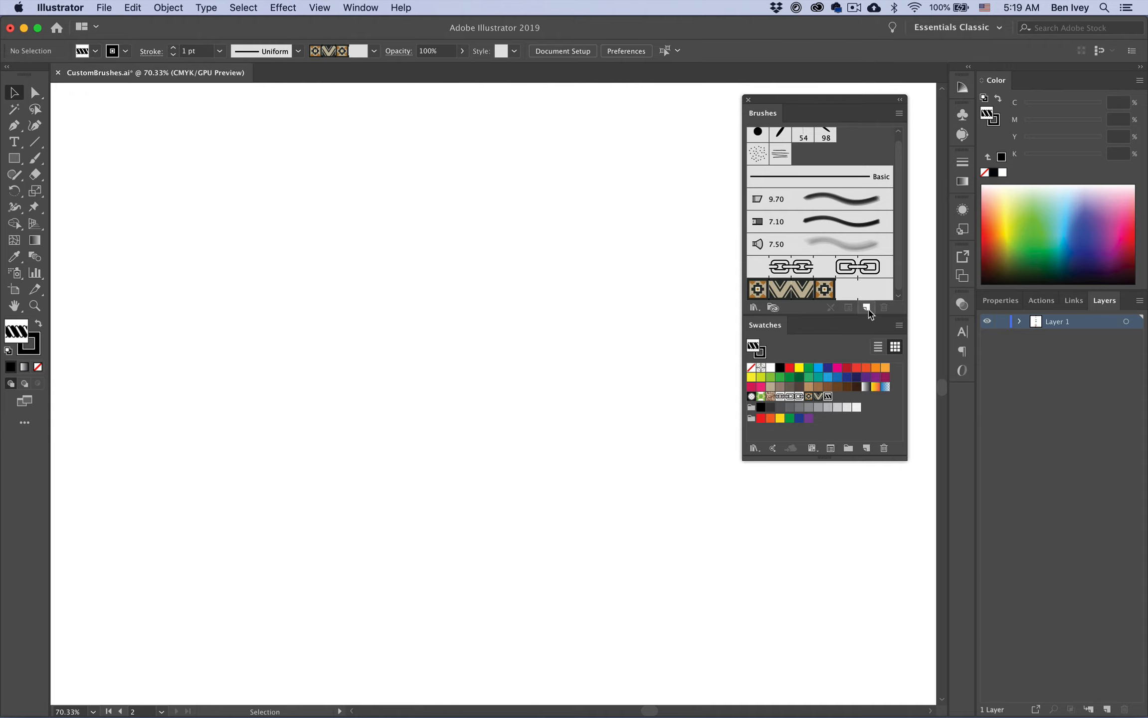
# Step: Create a new pattern brush and assign New Pattern Swatch 17 as its side tile
pyautogui.click(866, 308)
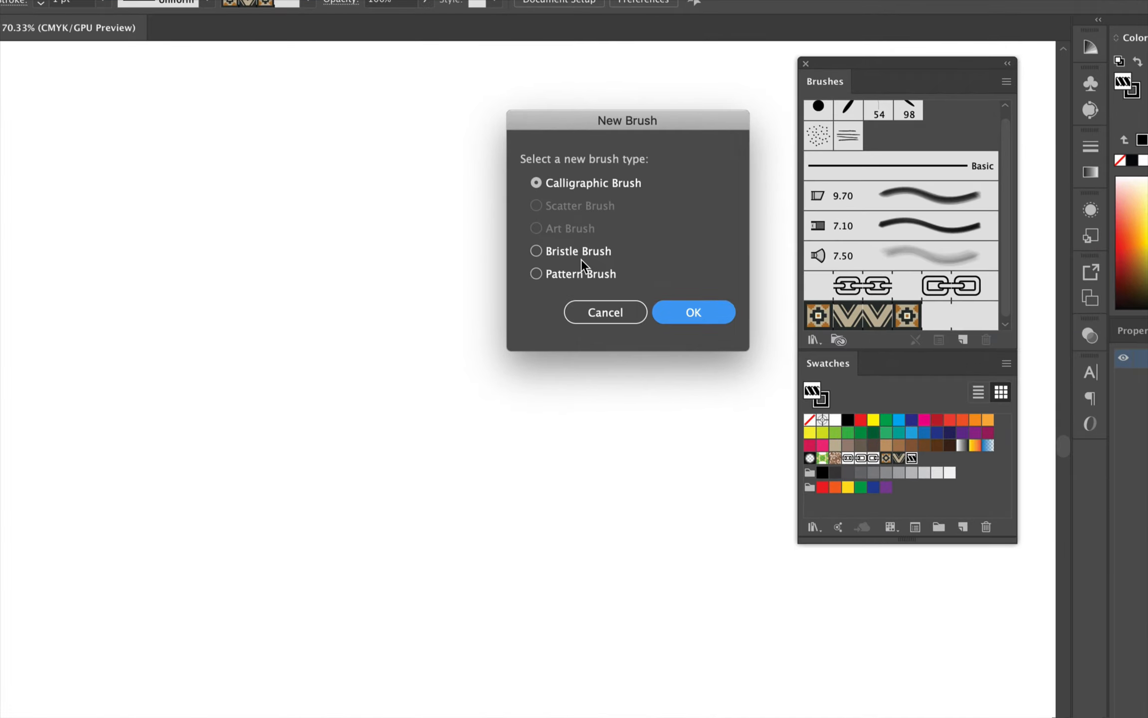
pyautogui.click(580, 273)
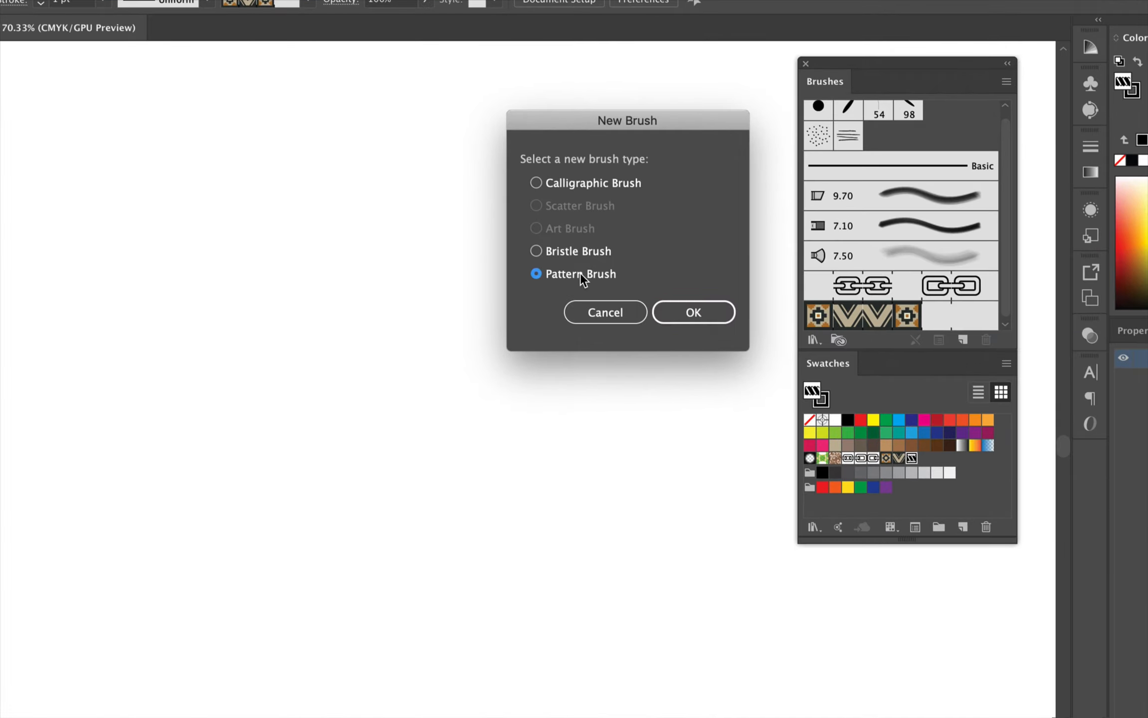
pyautogui.click(690, 313)
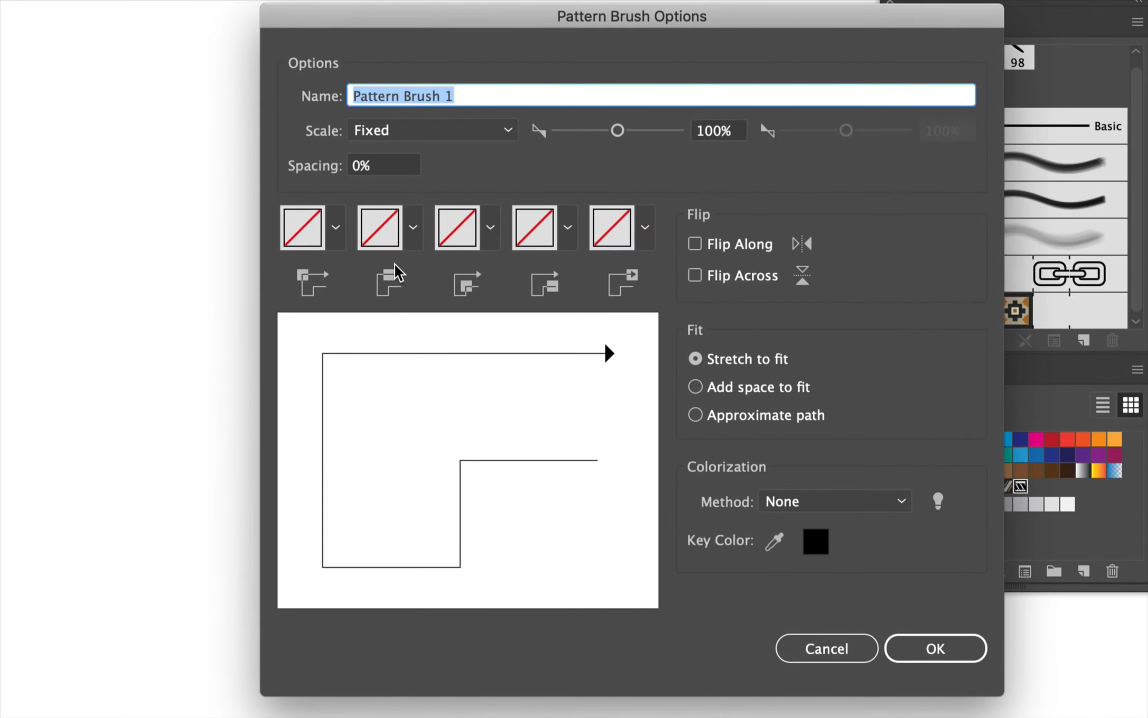
pyautogui.click(413, 228)
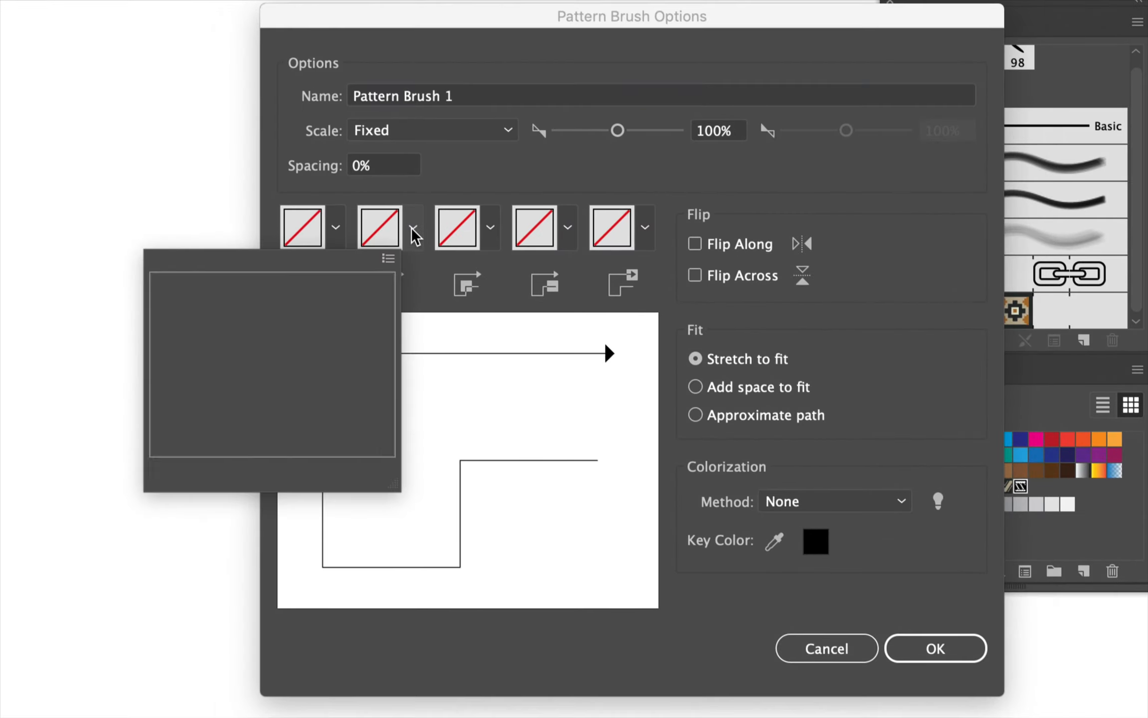
pyautogui.scroll(-5, 256, 398)
pyautogui.click(239, 397)
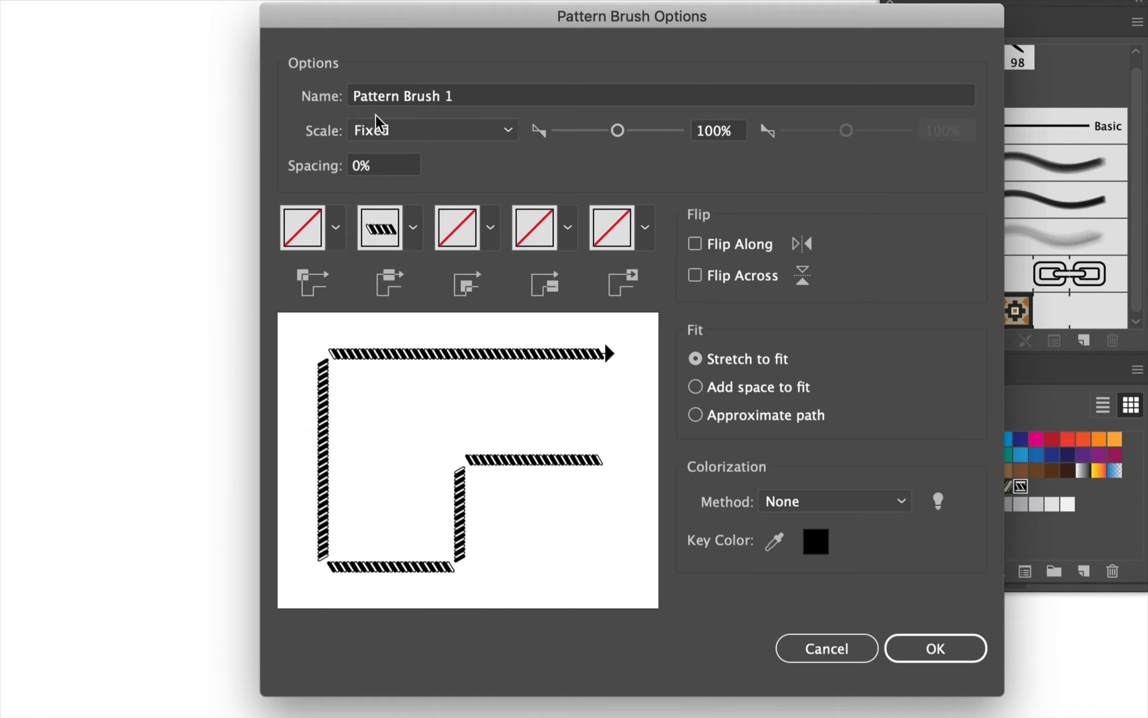
# Step: Set the pattern brush's fixed scale to 110%
pyautogui.click(713, 134)
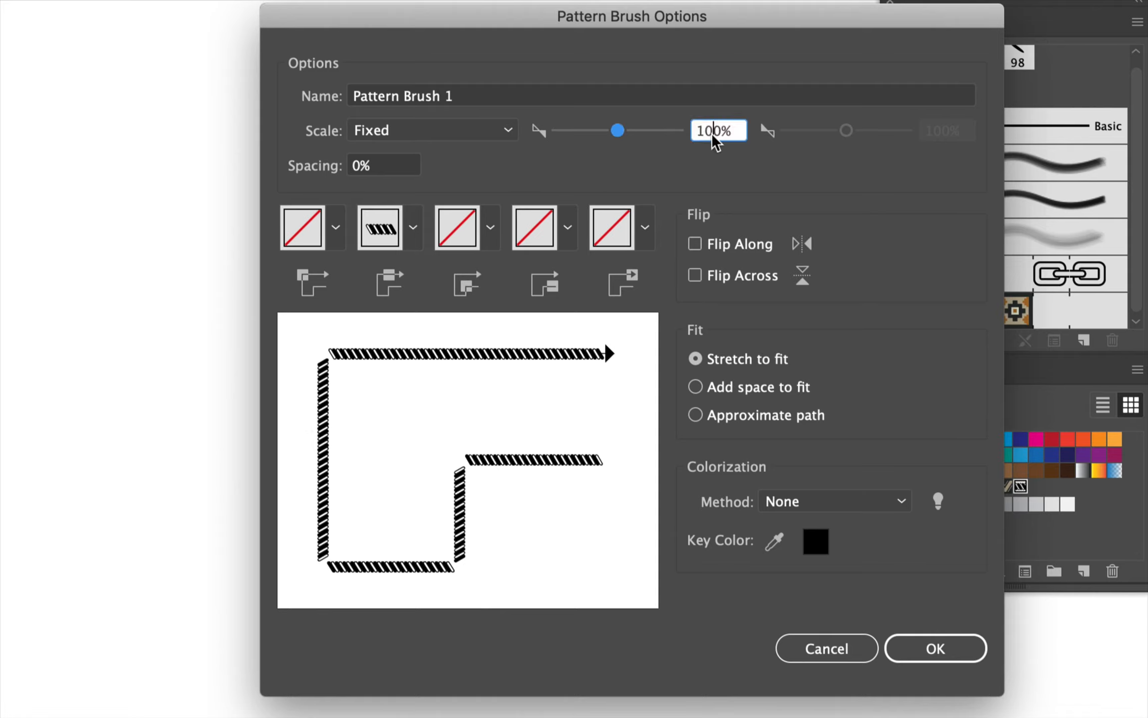
pyautogui.press('Up')
pyautogui.press('Up')
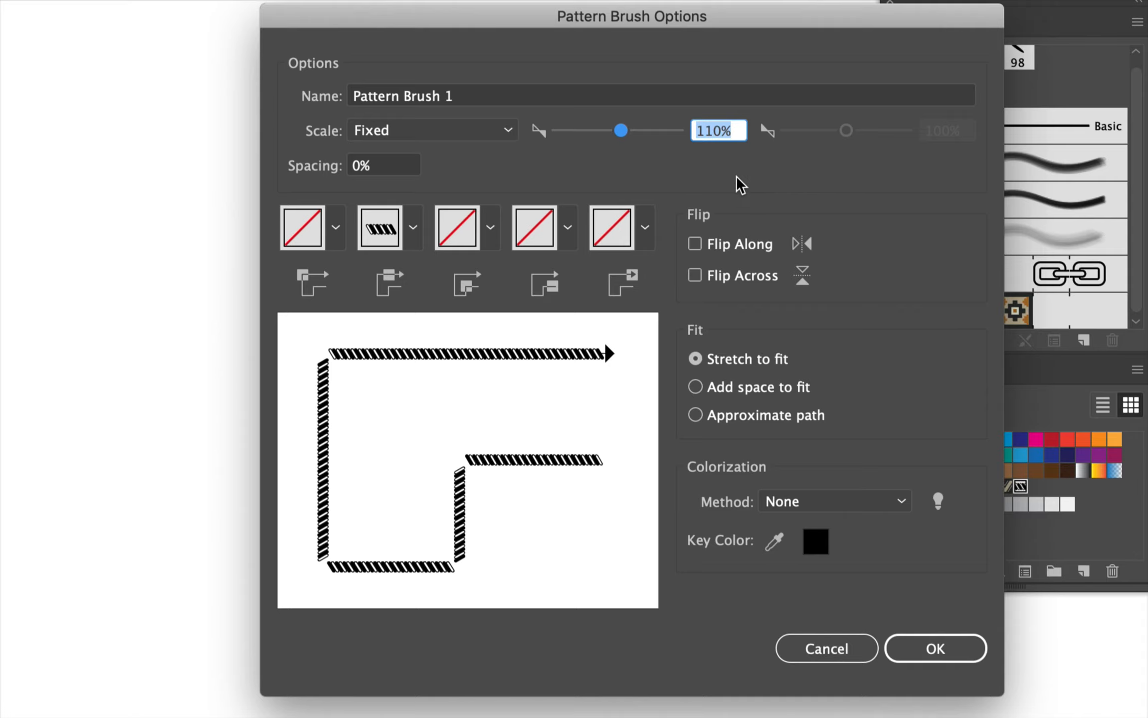
pyautogui.click(391, 166)
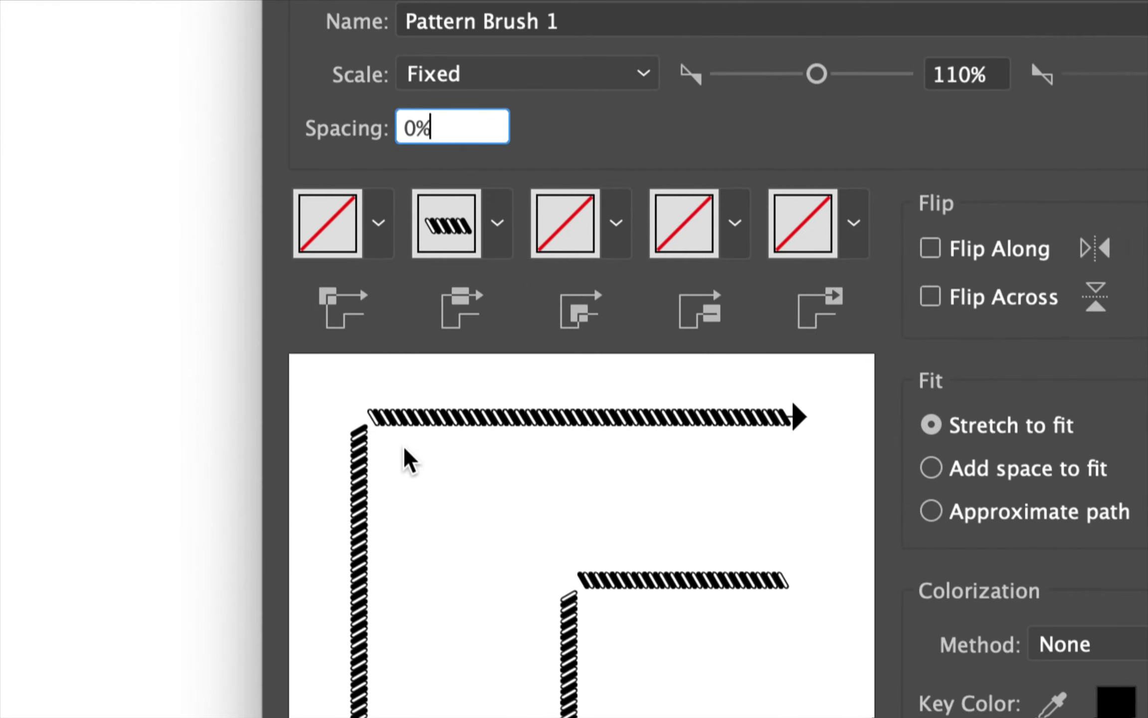
# Step: Set the brush's outer corner tile to the Auto-Sliced option
pyautogui.click(387, 227)
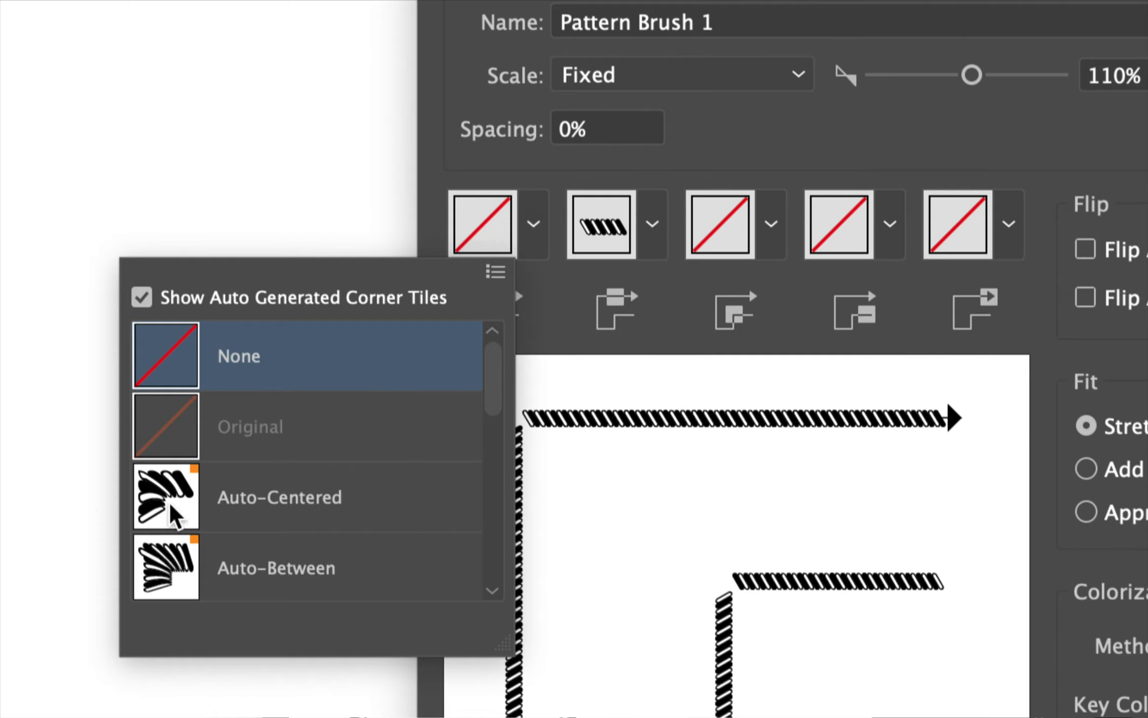
pyautogui.scroll(-3, 170, 501)
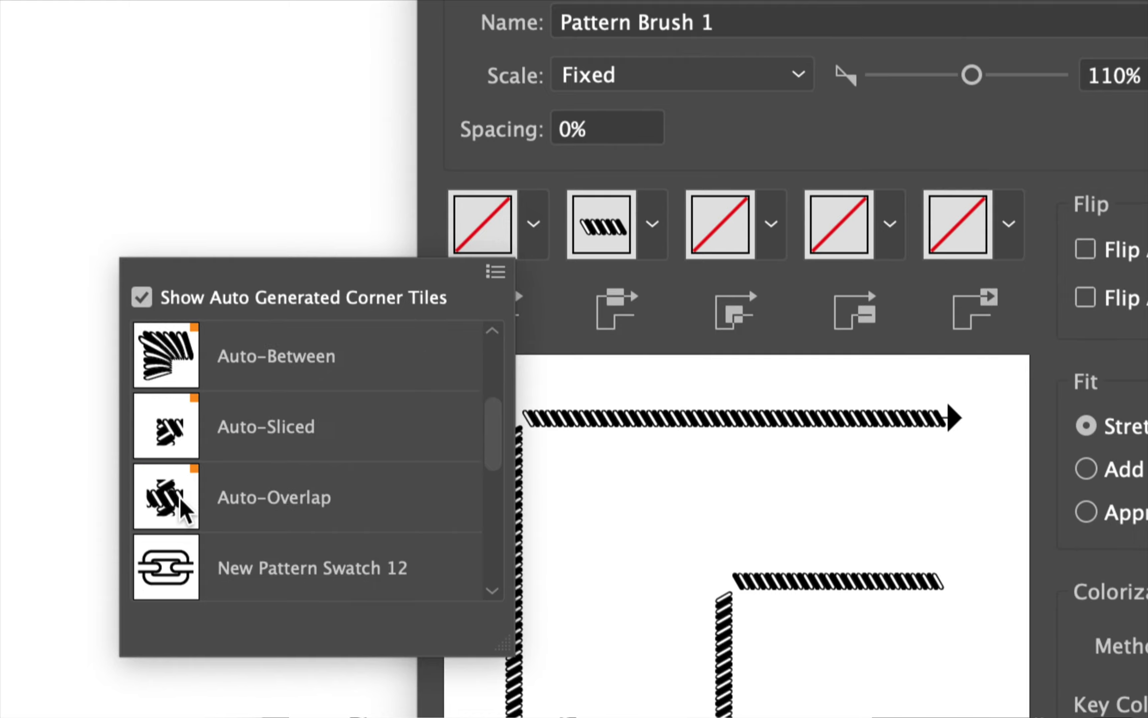
pyautogui.click(295, 431)
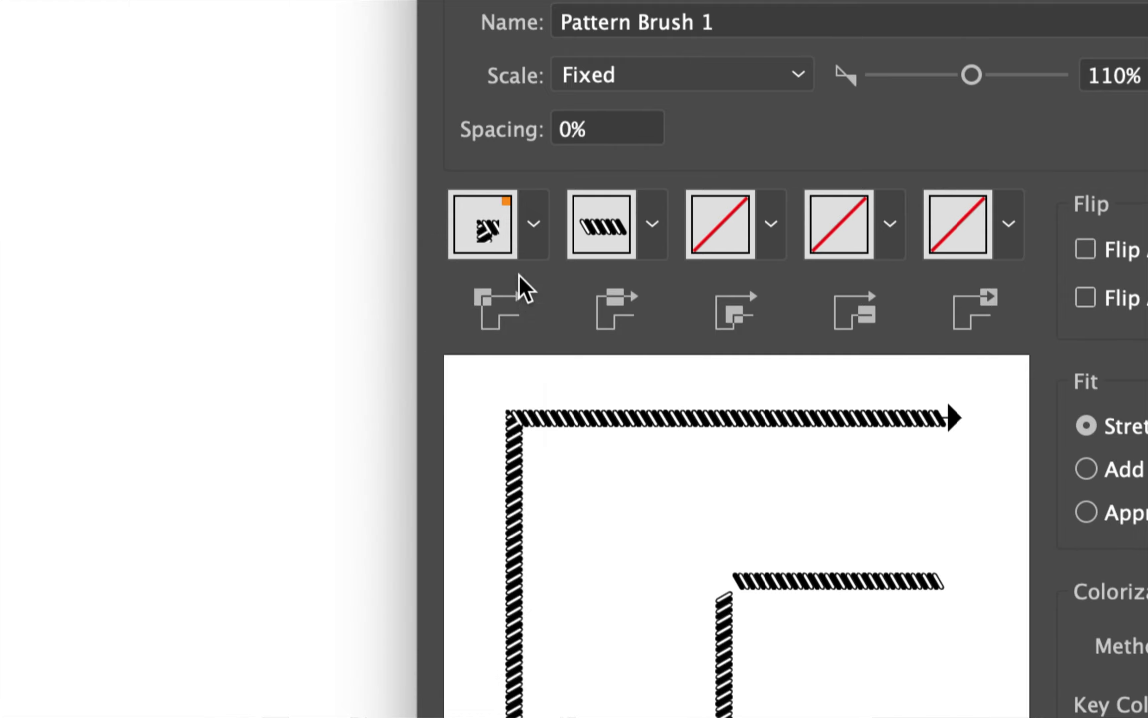
# Step: Try the Auto-Centered option for the outer corner tile and switch it back to Auto-Sliced
pyautogui.click(532, 233)
pyautogui.scroll(1, 239, 402)
pyautogui.click(253, 424)
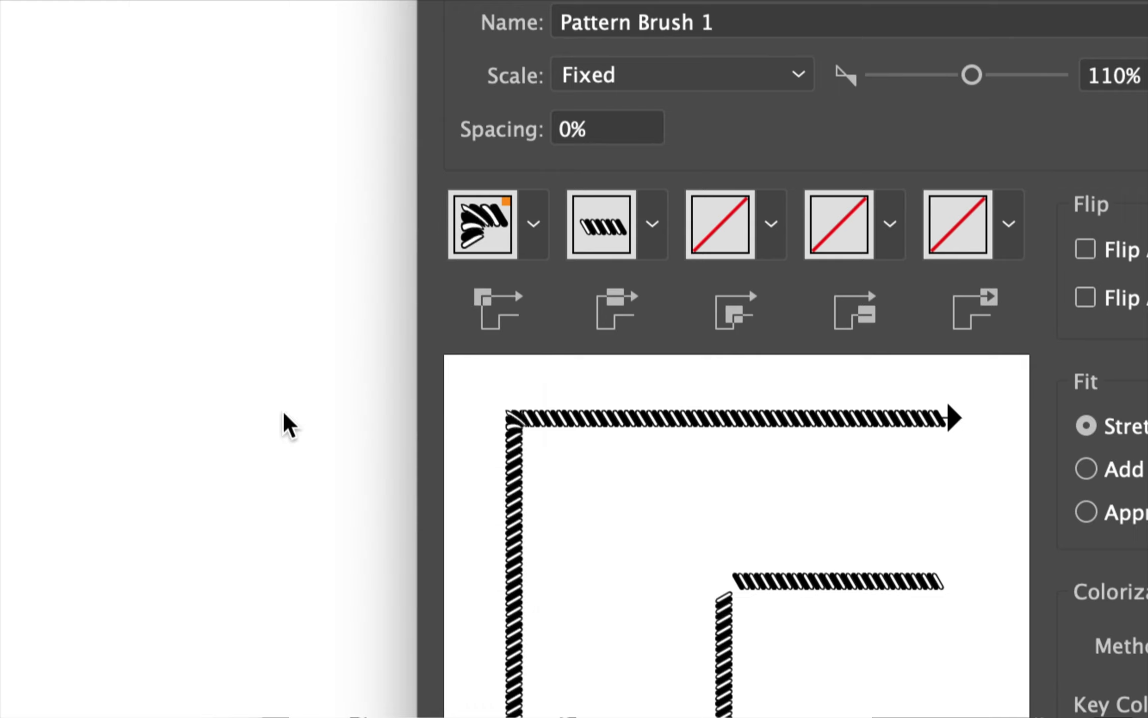
pyautogui.click(532, 246)
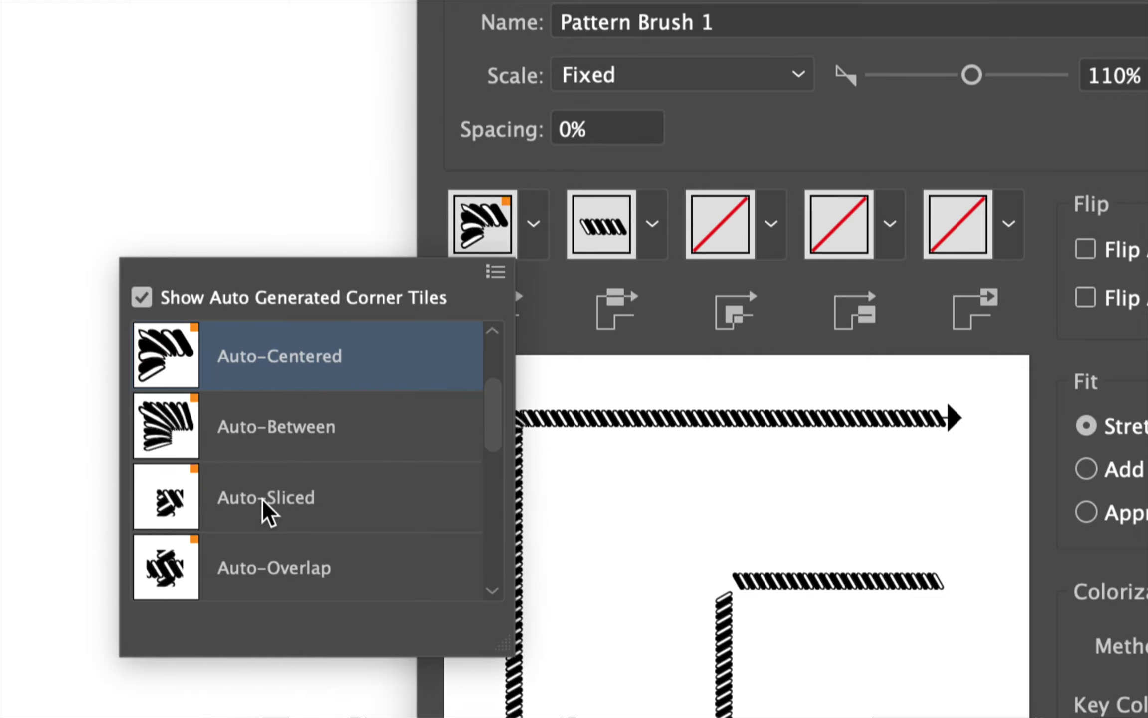
pyautogui.scroll(-2, 266, 508)
pyautogui.scroll(2, 266, 507)
pyautogui.click(287, 499)
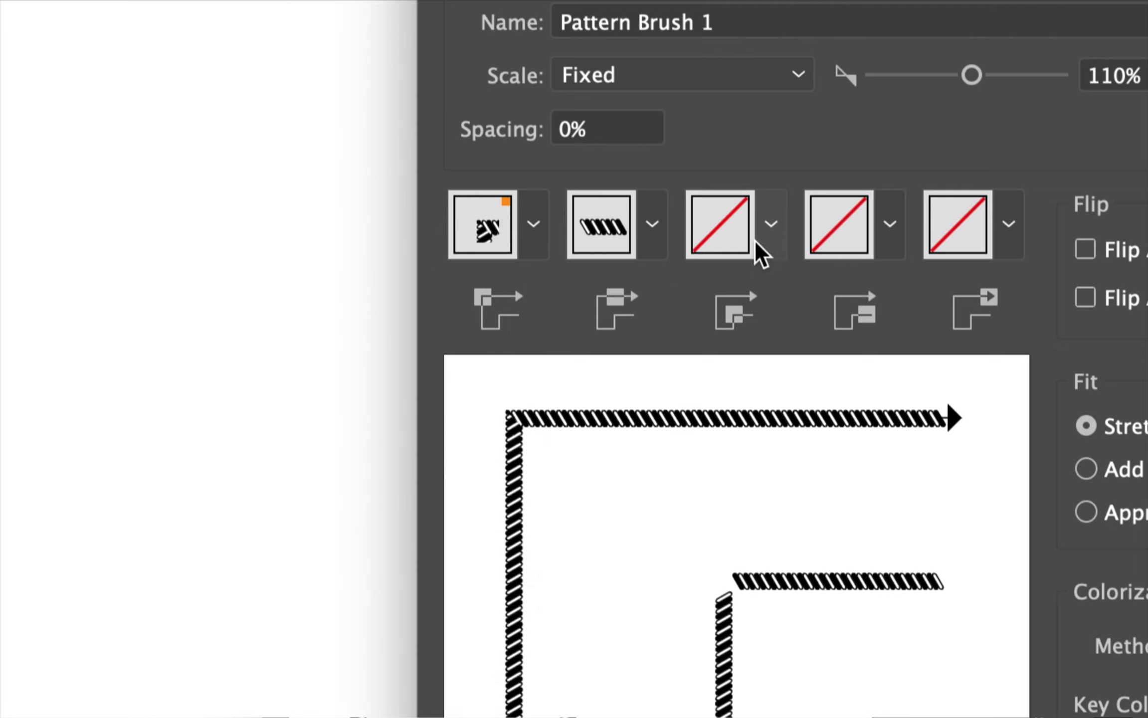
# Step: Set the brush's inner corner tile to the Auto-Sliced option
pyautogui.click(774, 238)
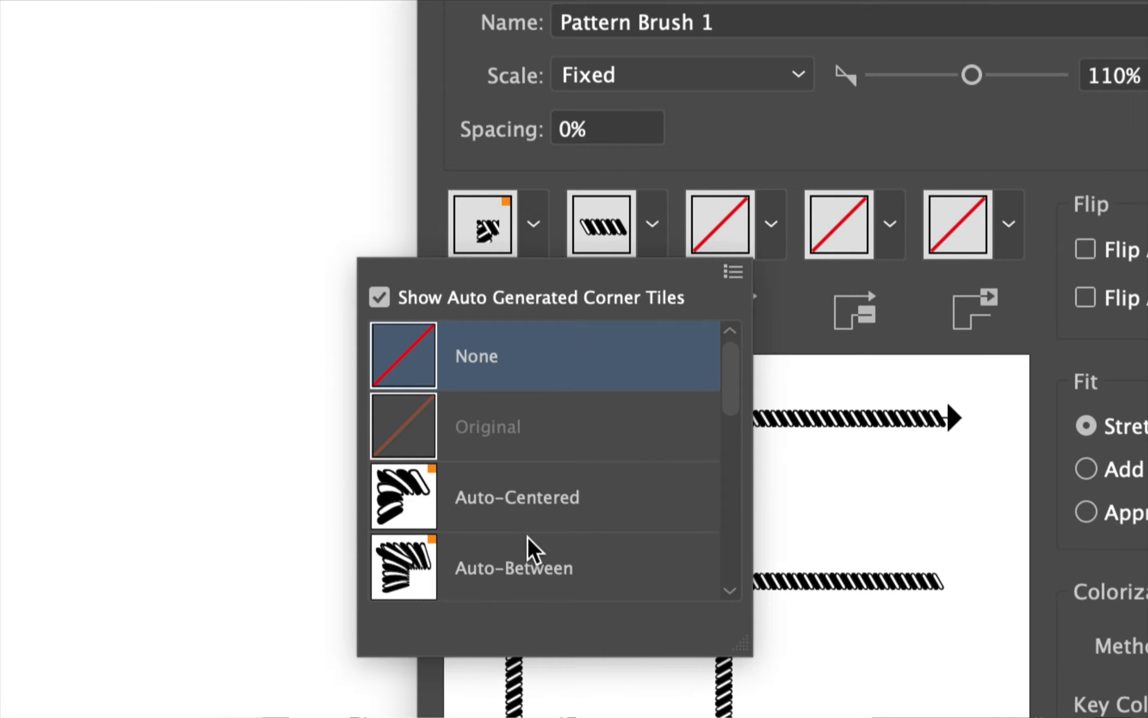
pyautogui.scroll(-2, 524, 546)
pyautogui.click(496, 513)
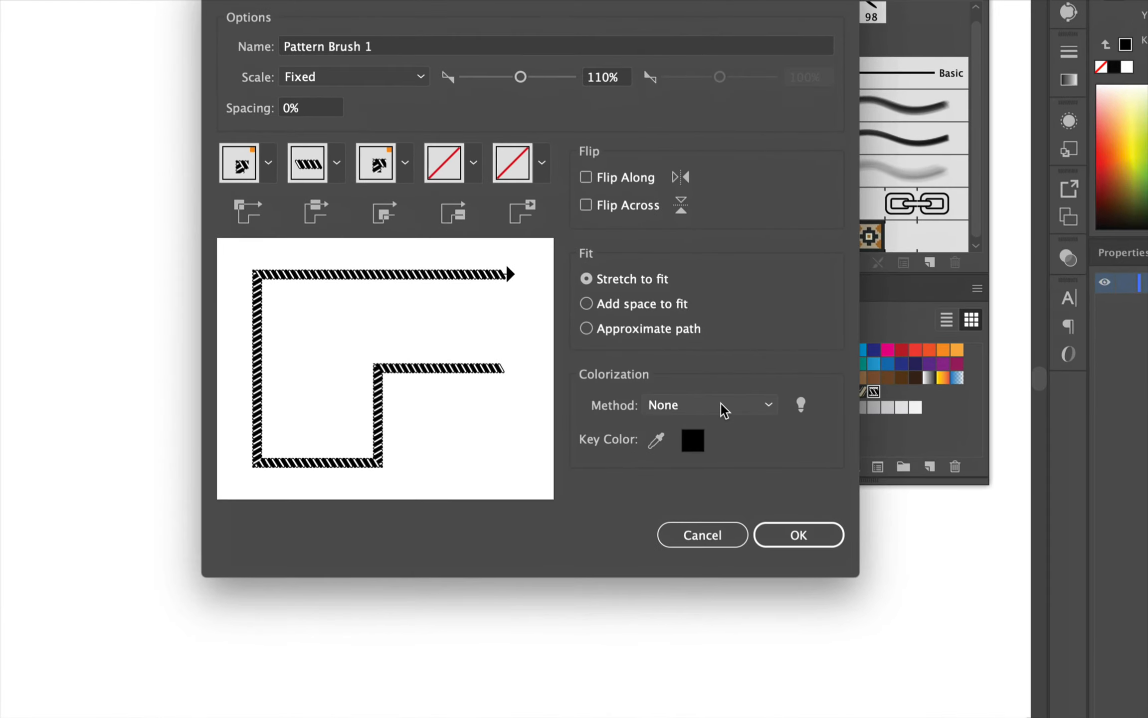
# Step: Set the colorization method to Tints and accept the pattern brush options
pyautogui.click(725, 406)
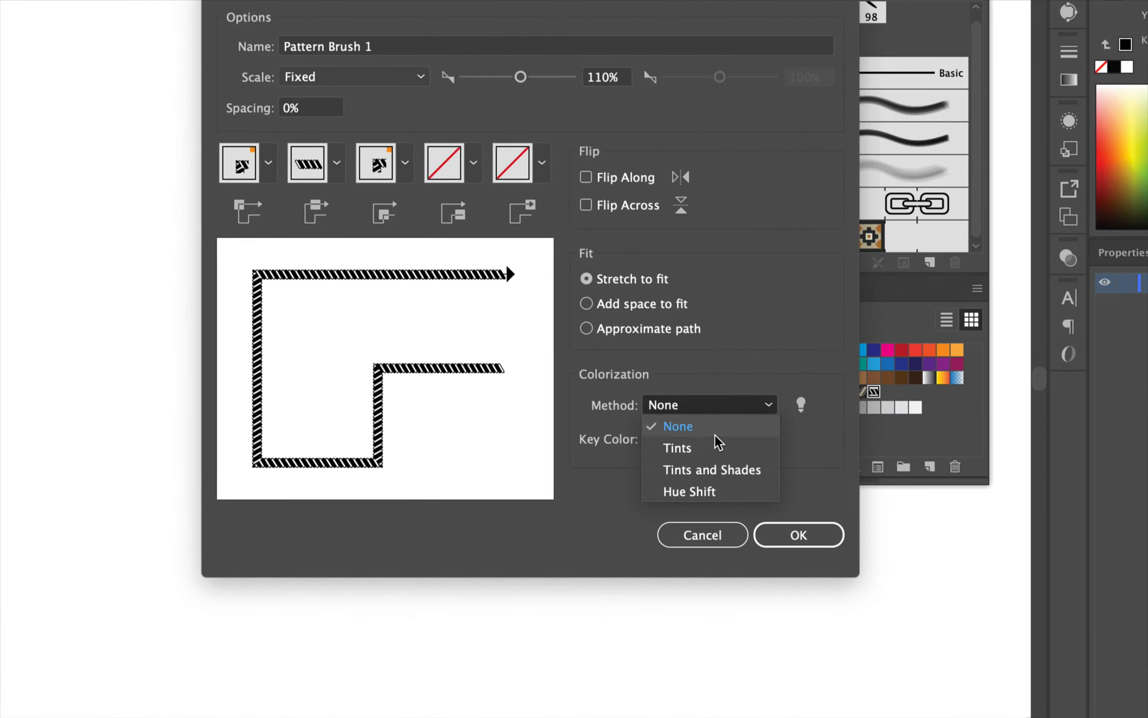
pyautogui.click(712, 448)
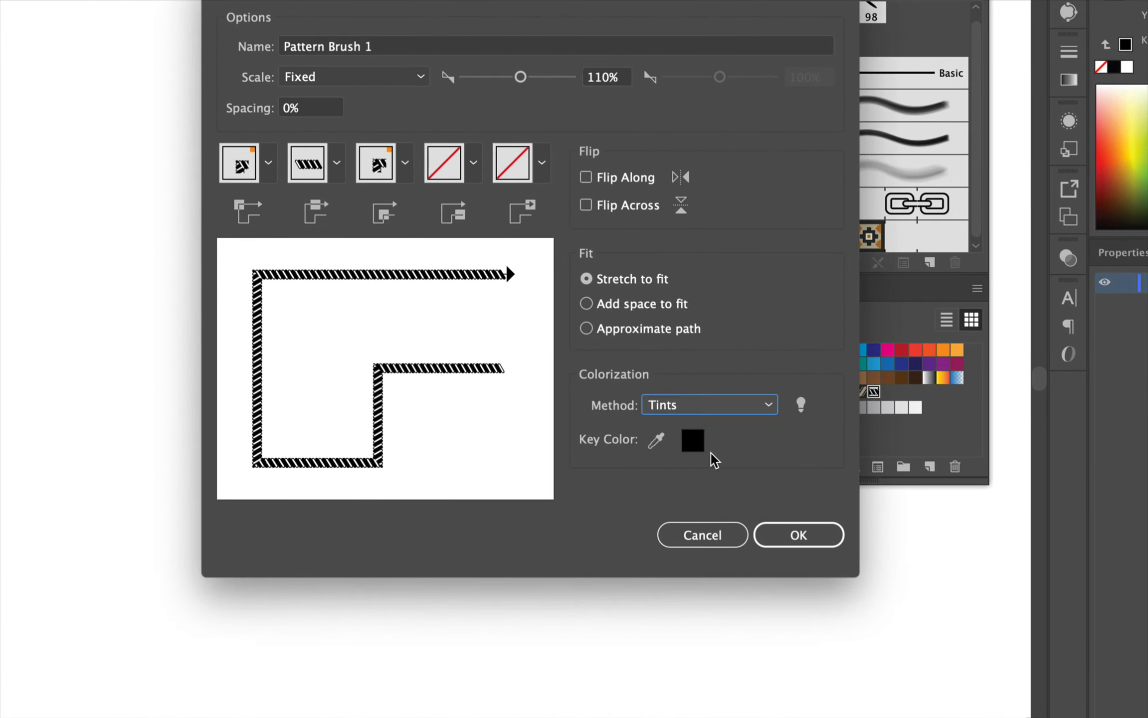
pyautogui.click(803, 542)
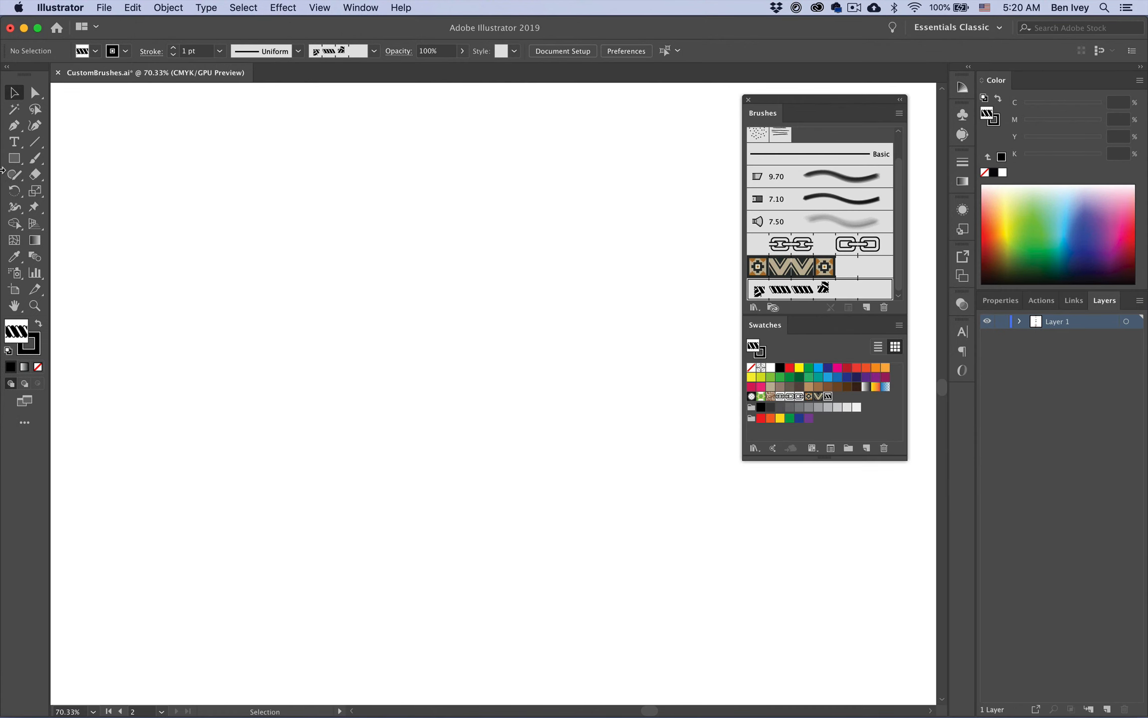
# Step: Paint three freehand test strokes with the rope brush: an S-curve, a long wavy stroke and a shorter slanted one
pyautogui.click(35, 158)
pyautogui.moveTo(228, 147)
pyautogui.mouseDown()
pyautogui.moveTo(215, 264)
pyautogui.moveTo(217, 526)
pyautogui.mouseUp()
pyautogui.moveTo(550, 580); pyautogui.dragTo(546, 593)
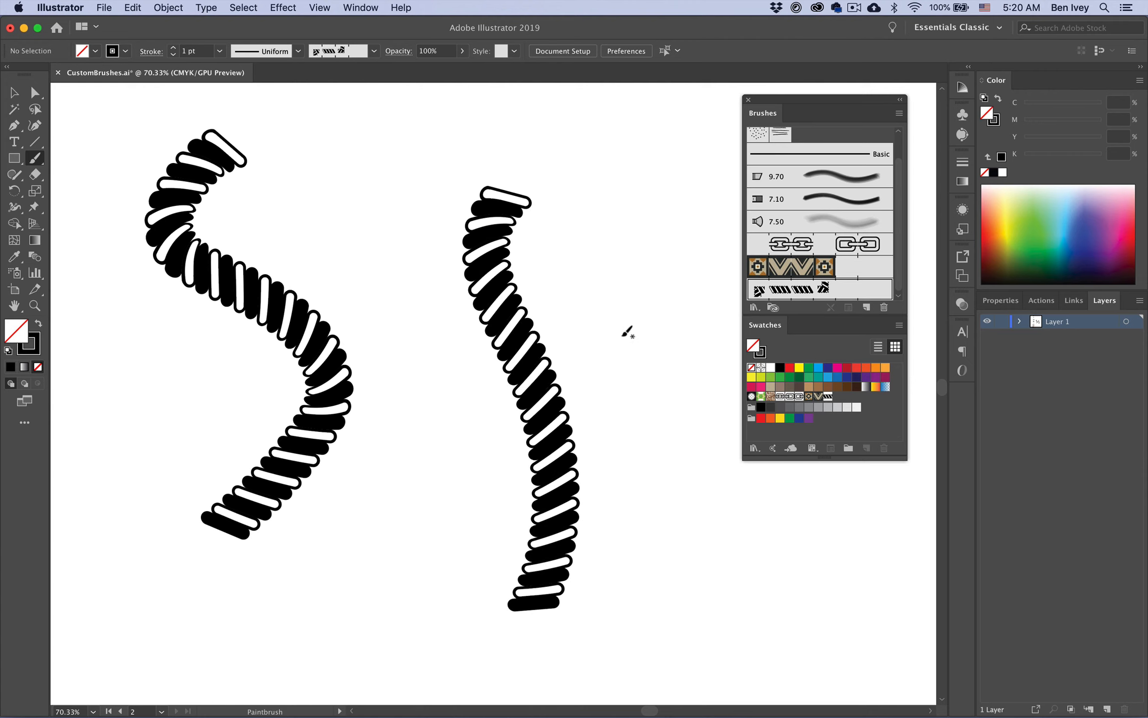
pyautogui.moveTo(621, 301); pyautogui.dragTo(640, 490)
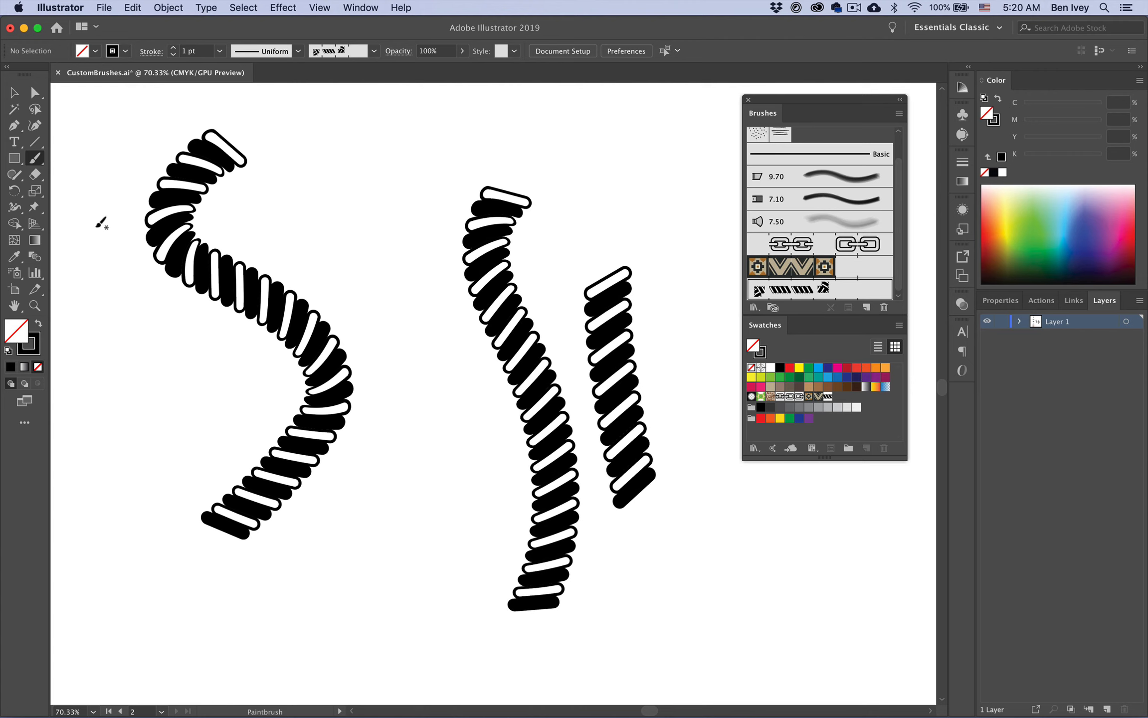
# Step: Select all three rope test strokes and delete them
pyautogui.moveTo(104, 172)
pyautogui.mouseDown()
pyautogui.moveTo(331, 377)
pyautogui.moveTo(521, 598)
pyautogui.mouseUp()
pyautogui.keyDown('shift'); pyautogui.keyDown('super'); pyautogui.moveTo(670, 375); pyautogui.dragTo(581, 441); pyautogui.keyUp('super'); pyautogui.keyUp('shift')
pyautogui.press('Delete')
# Step: Draw a test rectangle about 4.52 in wide and 4.38 in high with the rope brush, inspect its corners and delete it
pyautogui.click(14, 162)
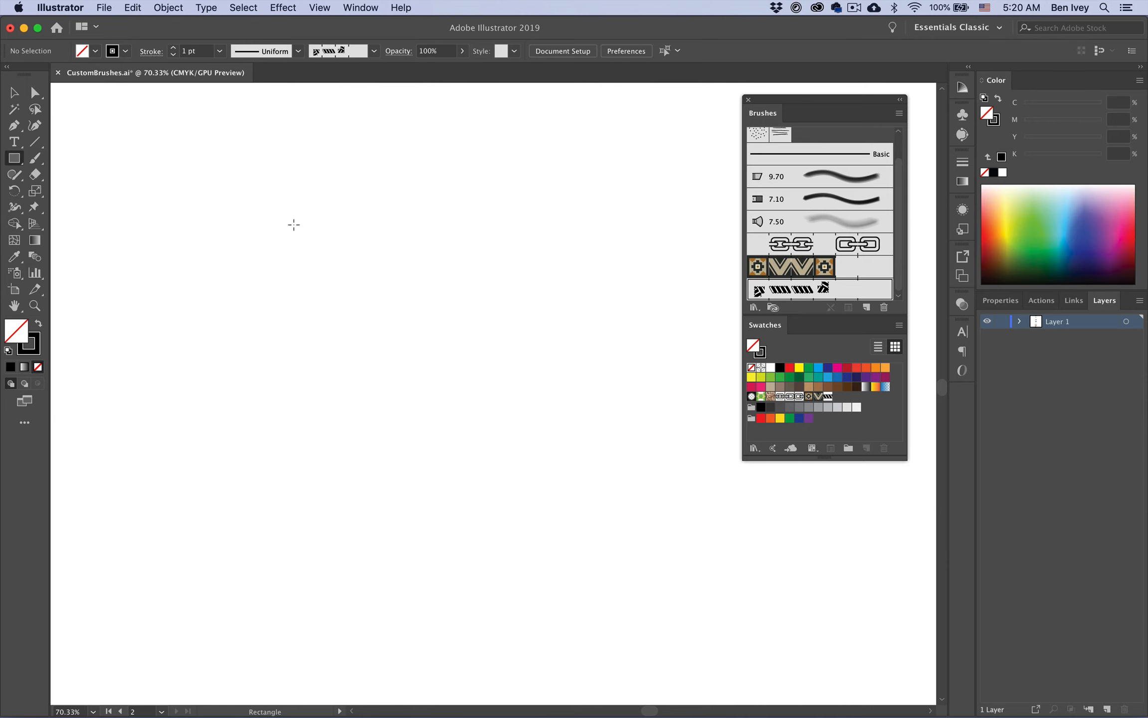
pyautogui.moveTo(308, 230)
pyautogui.mouseDown()
pyautogui.moveTo(354, 308)
pyautogui.moveTo(563, 467)
pyautogui.moveTo(588, 502)
pyautogui.mouseUp()
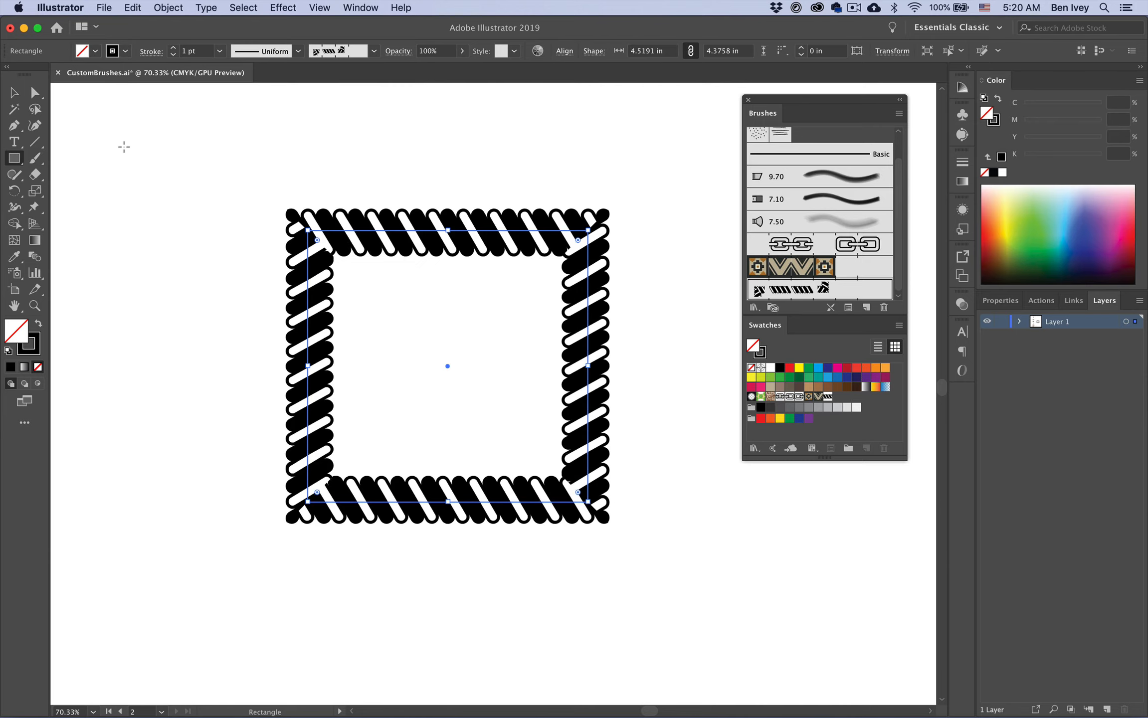
pyautogui.click(14, 92)
pyautogui.click(105, 145)
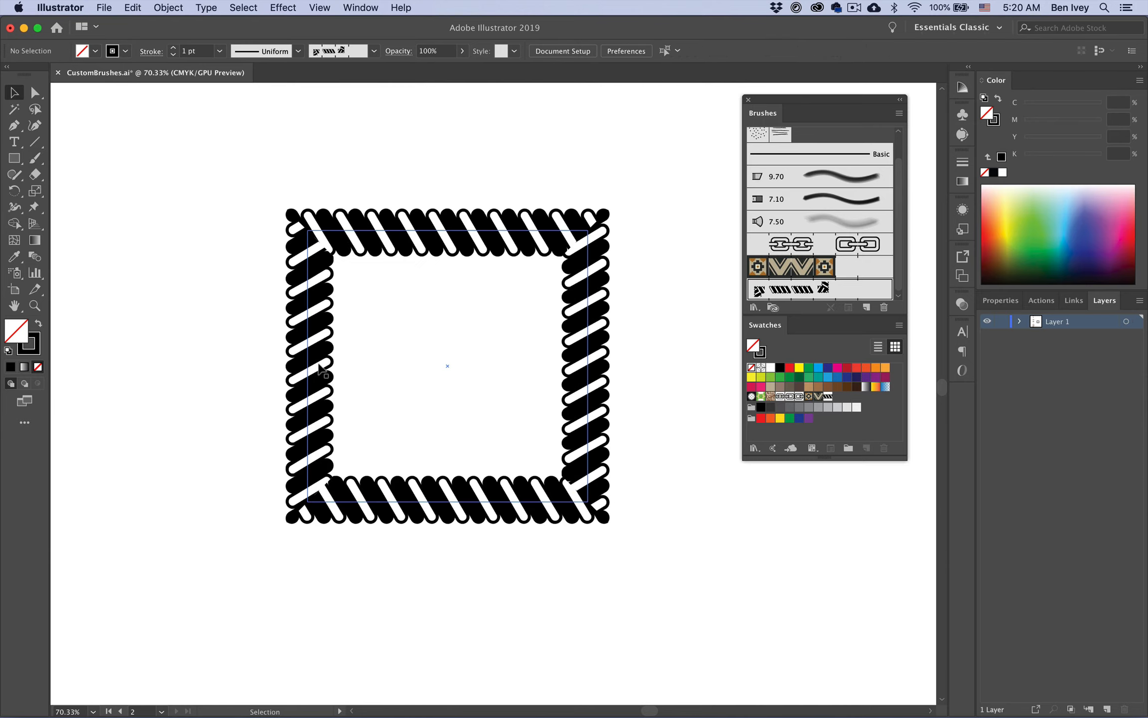
pyautogui.click(323, 211)
pyautogui.press('Delete')
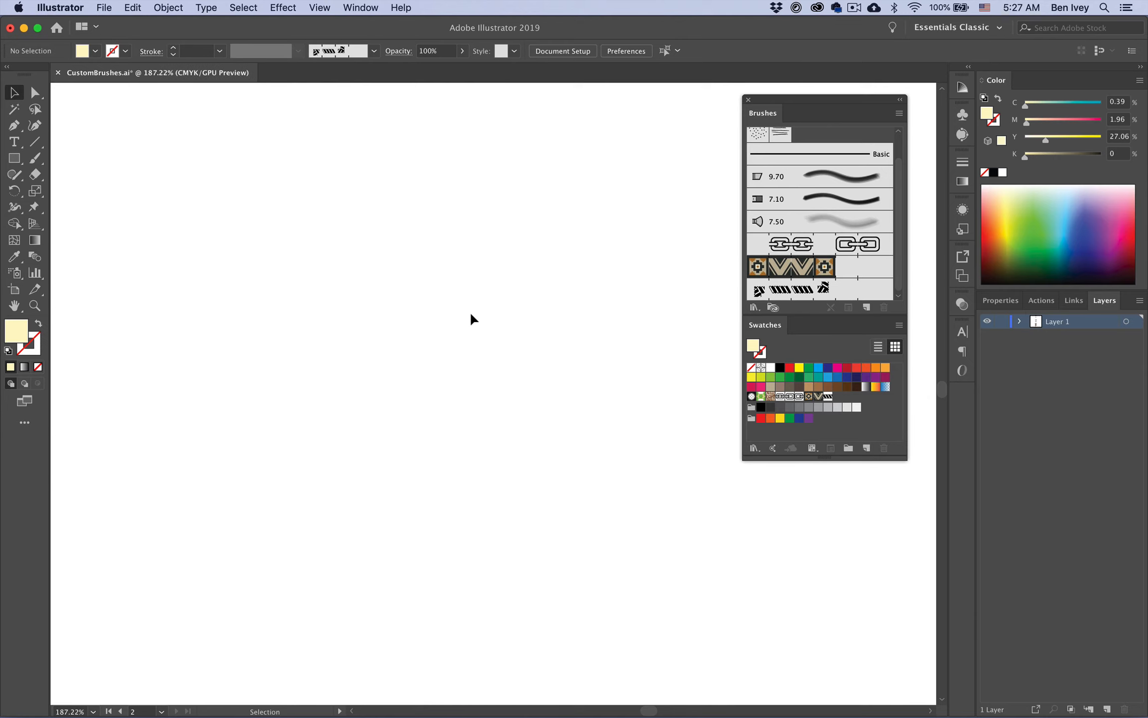
# Step: Apply Image Trace with the default preset to the image of black brush strokes on a pink background
pyautogui.press('super+alt+0')
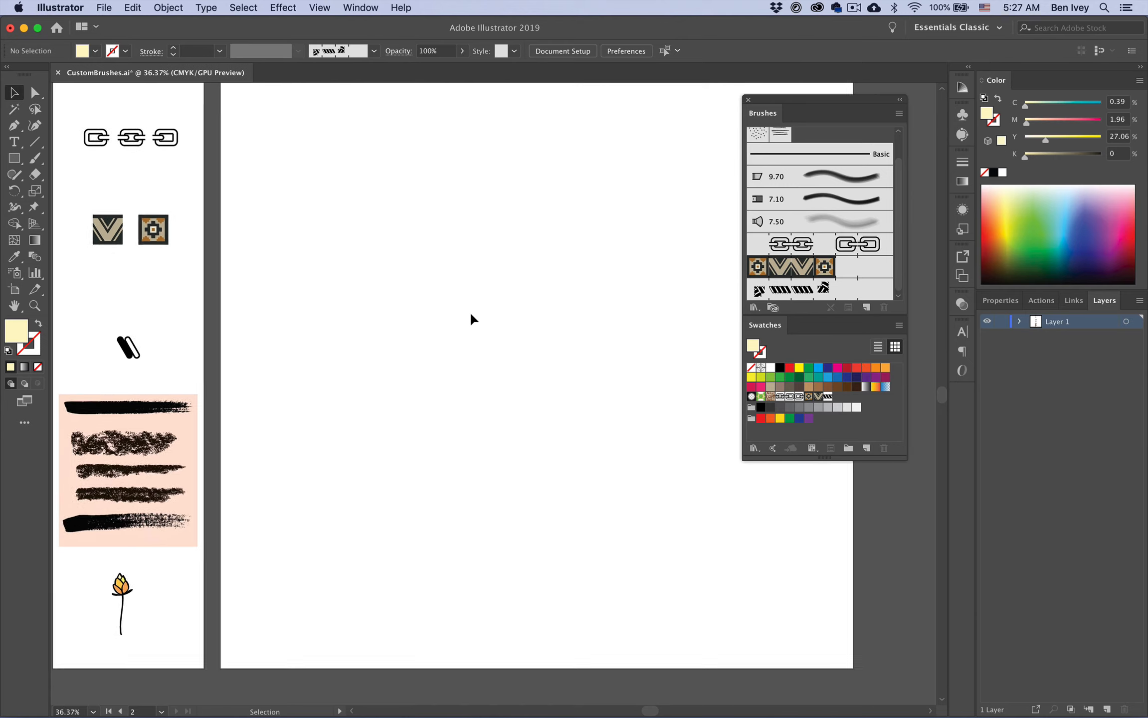
pyautogui.scroll(-1, 470, 311)
pyautogui.hscroll(-5, 266, 414)
pyautogui.scroll(-2, 266, 413)
pyautogui.scroll(5, 260, 416)
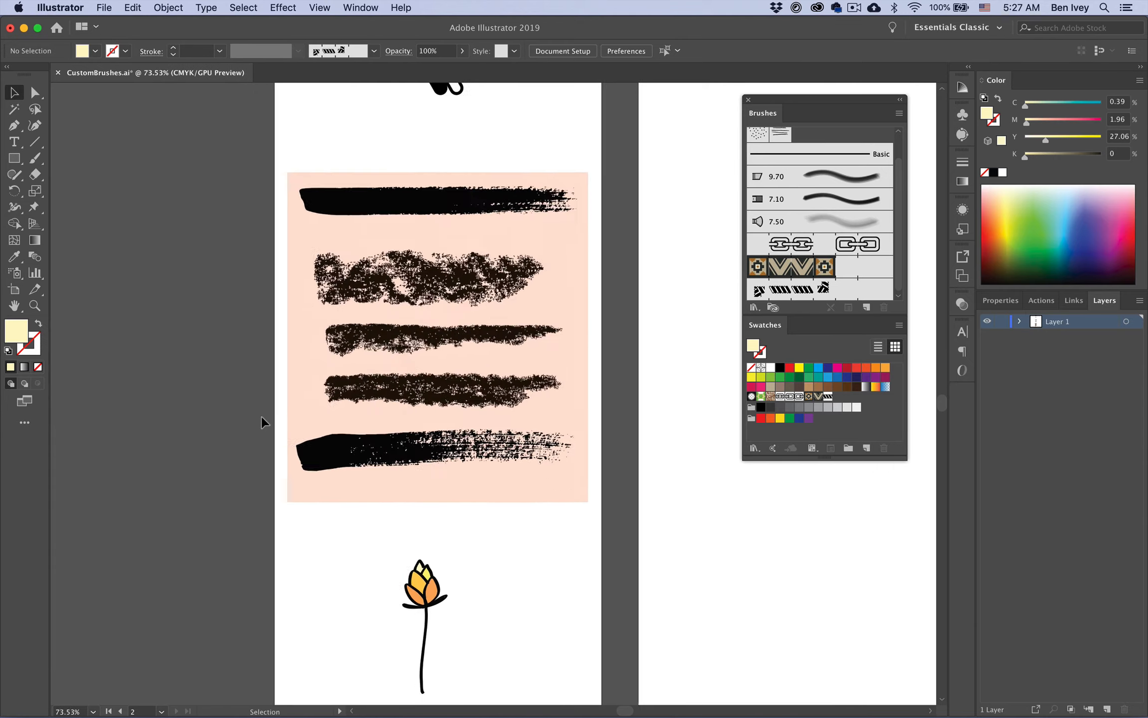
pyautogui.scroll(3, 261, 416)
pyautogui.hscroll(5, 261, 416)
pyautogui.scroll(3, 261, 416)
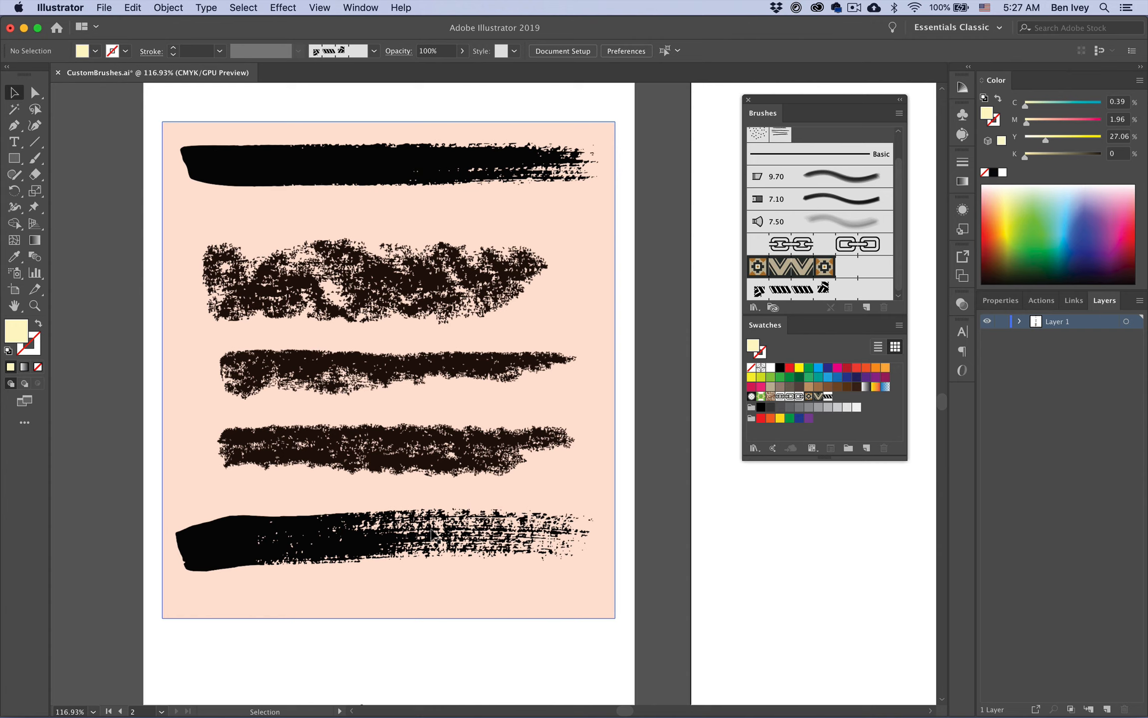
pyautogui.click(463, 349)
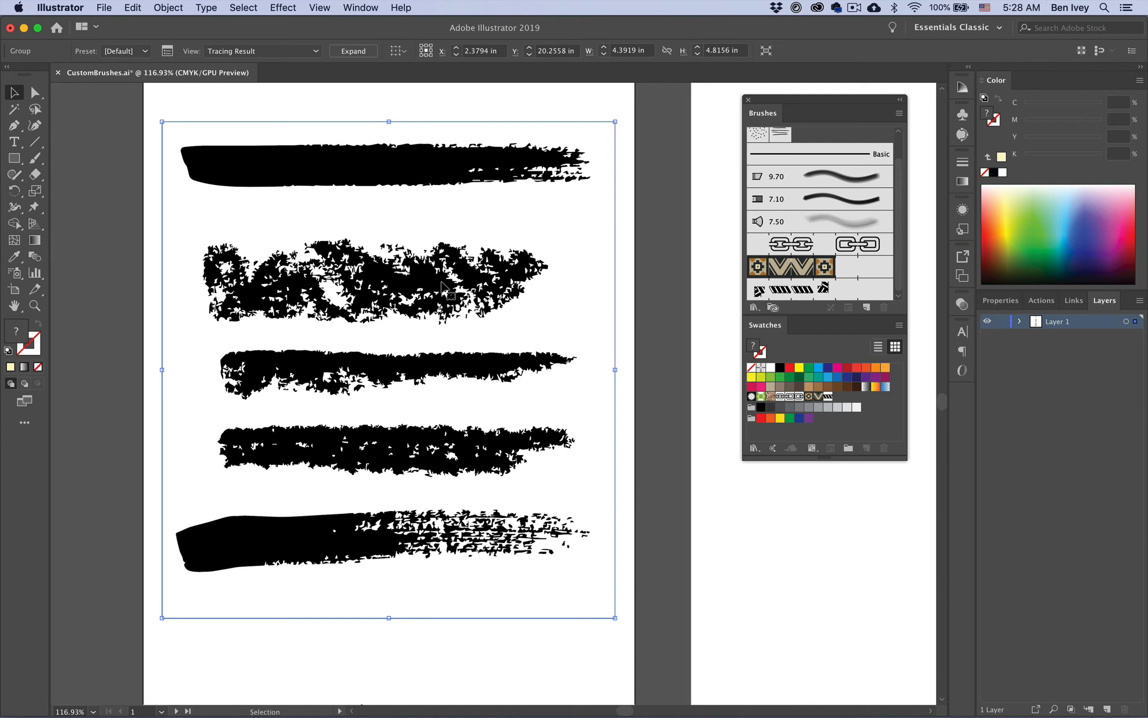
# Step: Move the traced image leftward so it overhangs the artboard edge, to about X -0.27 in and Y 20.41 in
pyautogui.hscroll(-10, 450, 295)
pyautogui.moveTo(668, 264); pyautogui.dragTo(399, 279)
pyautogui.press('a')
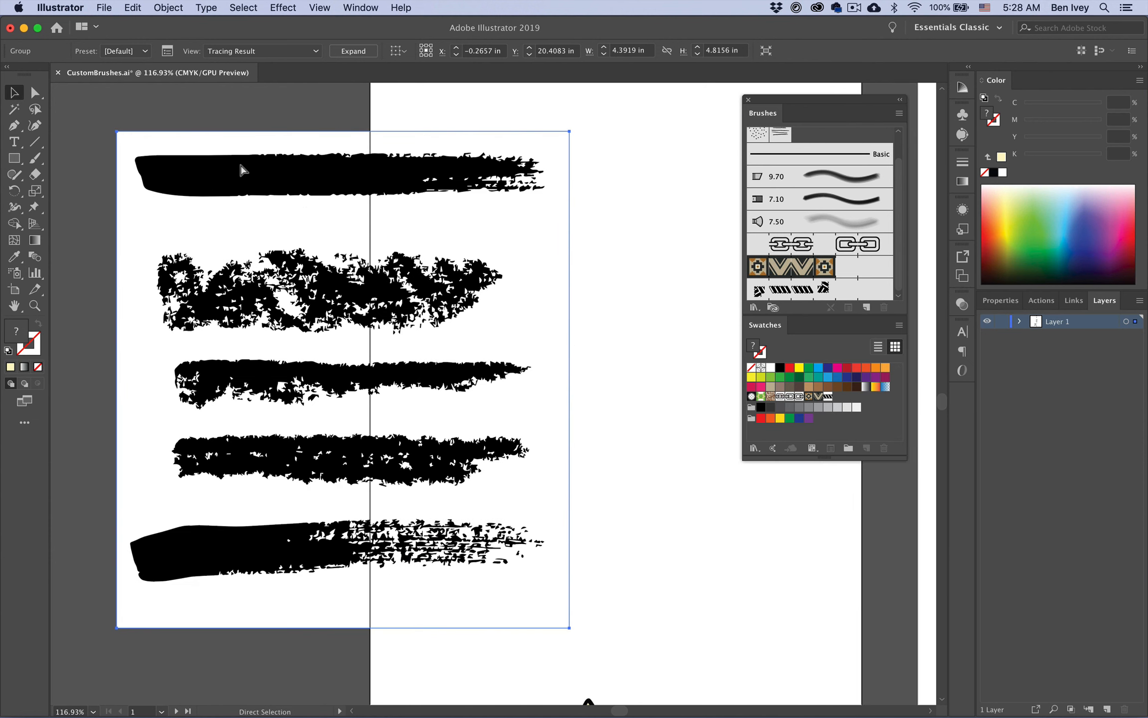
pyautogui.press('v')
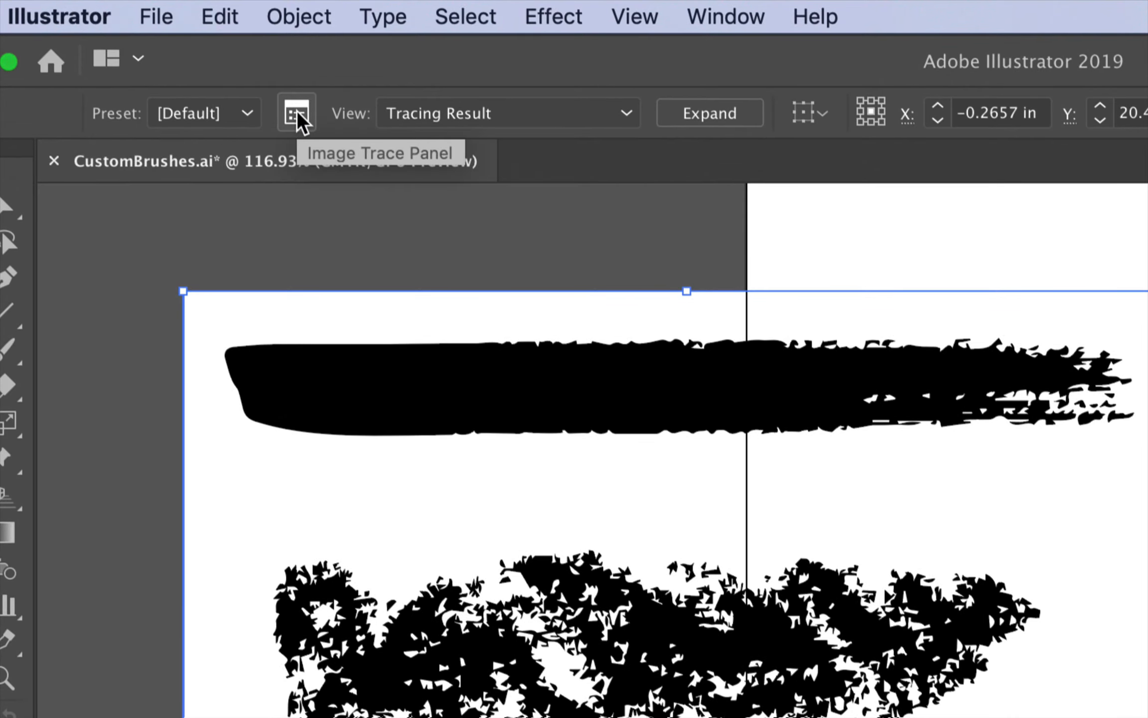
# Step: Open the detailed Image Trace settings, try a threshold of 198, and set the threshold to 74
pyautogui.click(297, 113)
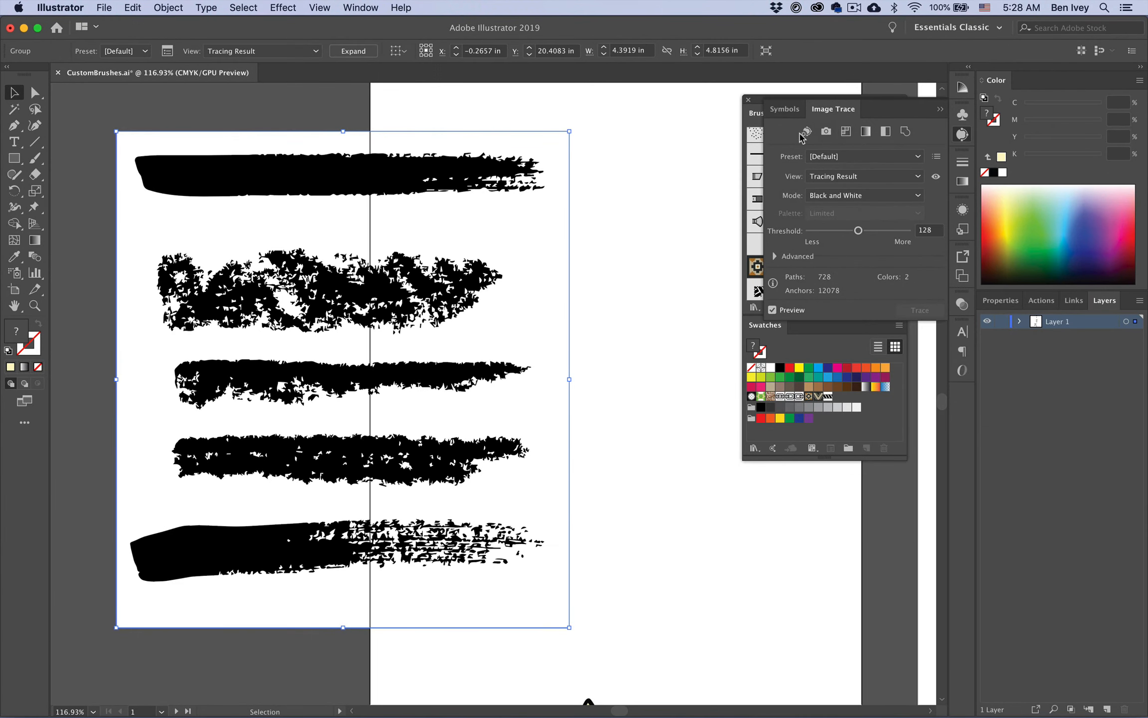
pyautogui.moveTo(831, 115)
pyautogui.mouseDown()
pyautogui.moveTo(618, 117)
pyautogui.moveTo(426, 211)
pyautogui.moveTo(610, 209)
pyautogui.mouseUp()
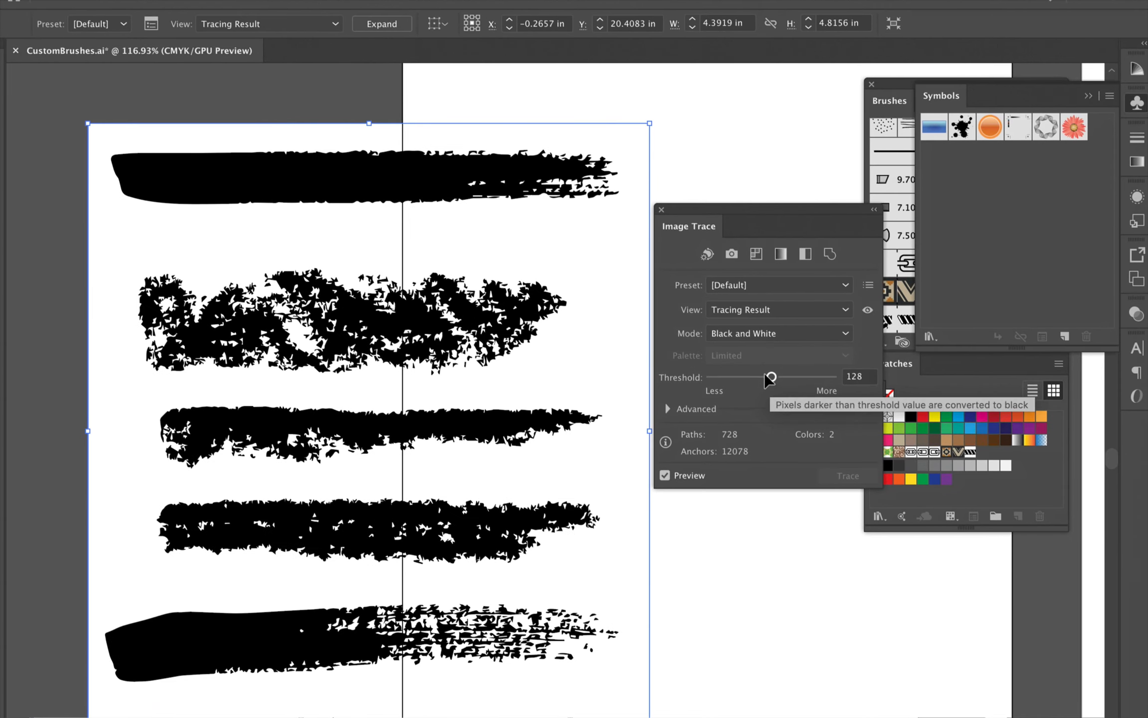
pyautogui.moveTo(770, 377); pyautogui.dragTo(806, 379)
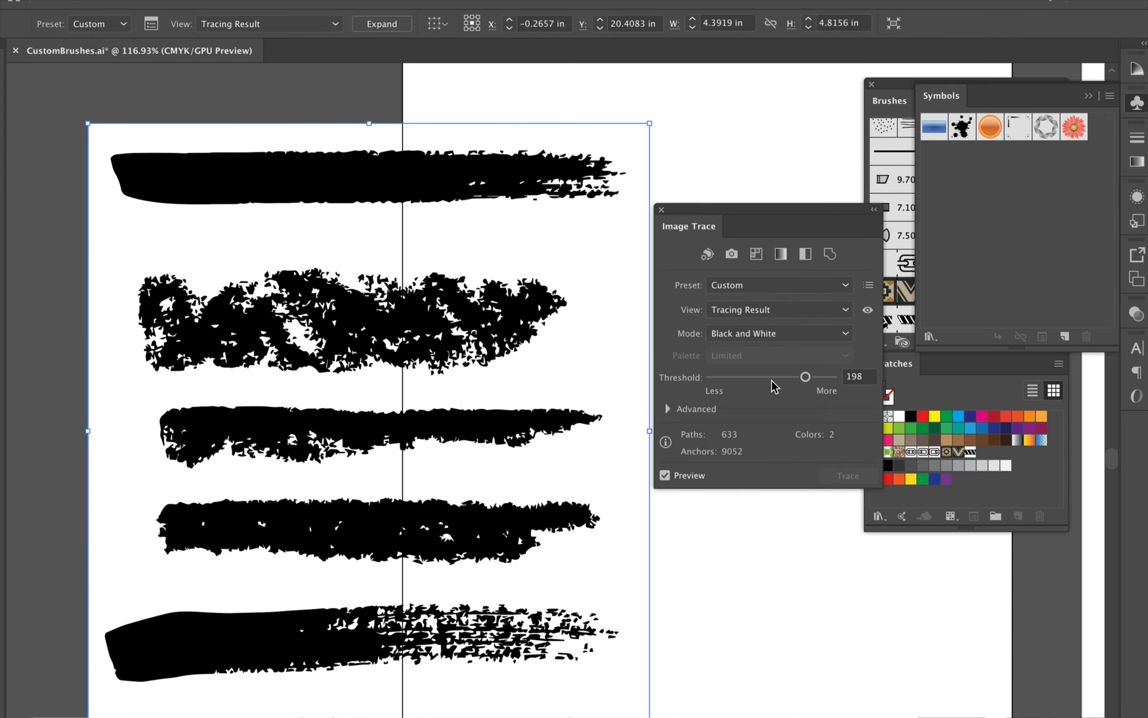
pyautogui.moveTo(808, 377); pyautogui.dragTo(745, 383)
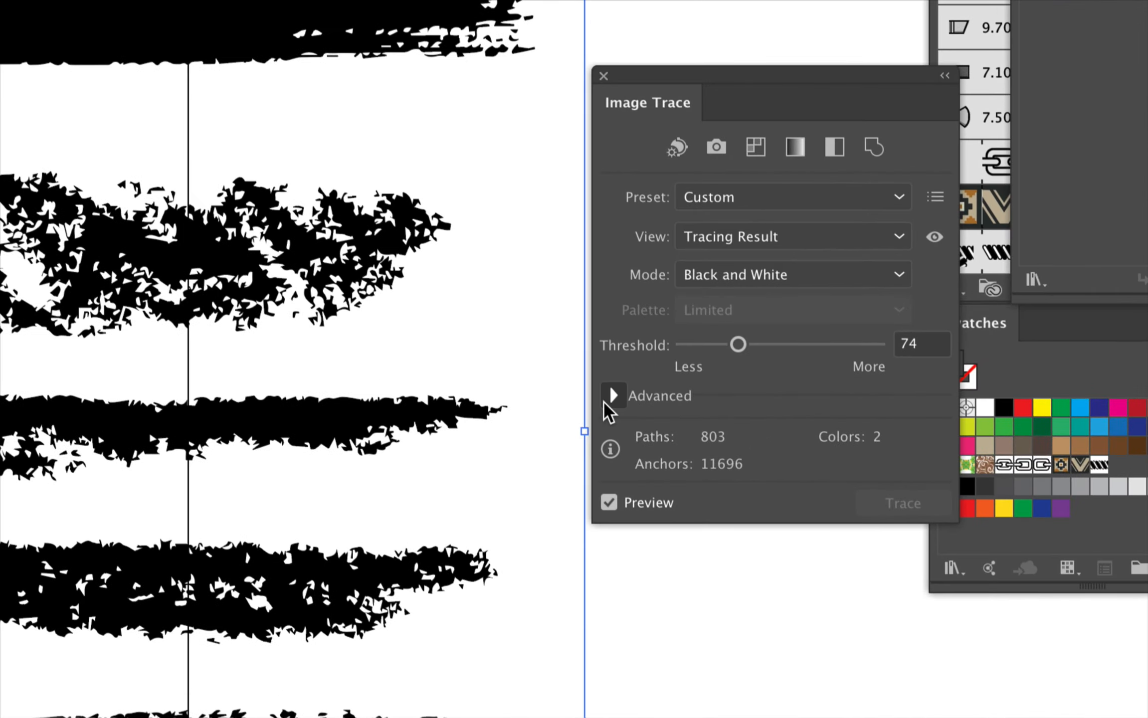
# Step: Enable Ignore White in the advanced trace options and close the trace settings
pyautogui.click(667, 408)
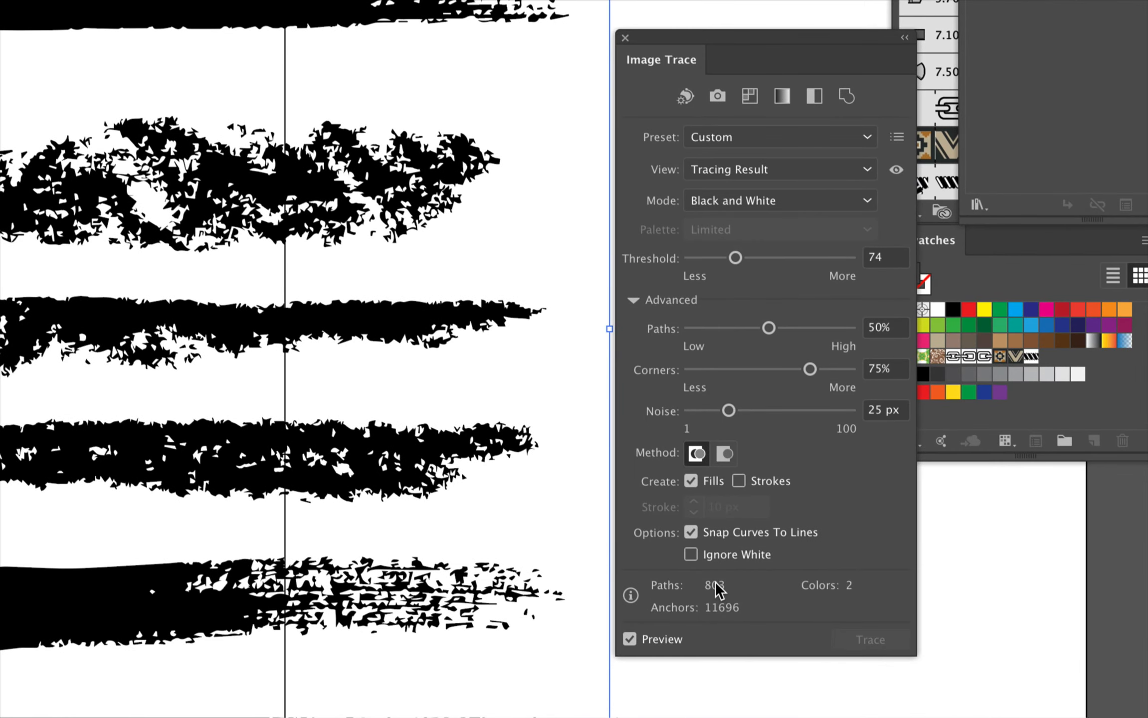
pyautogui.click(690, 554)
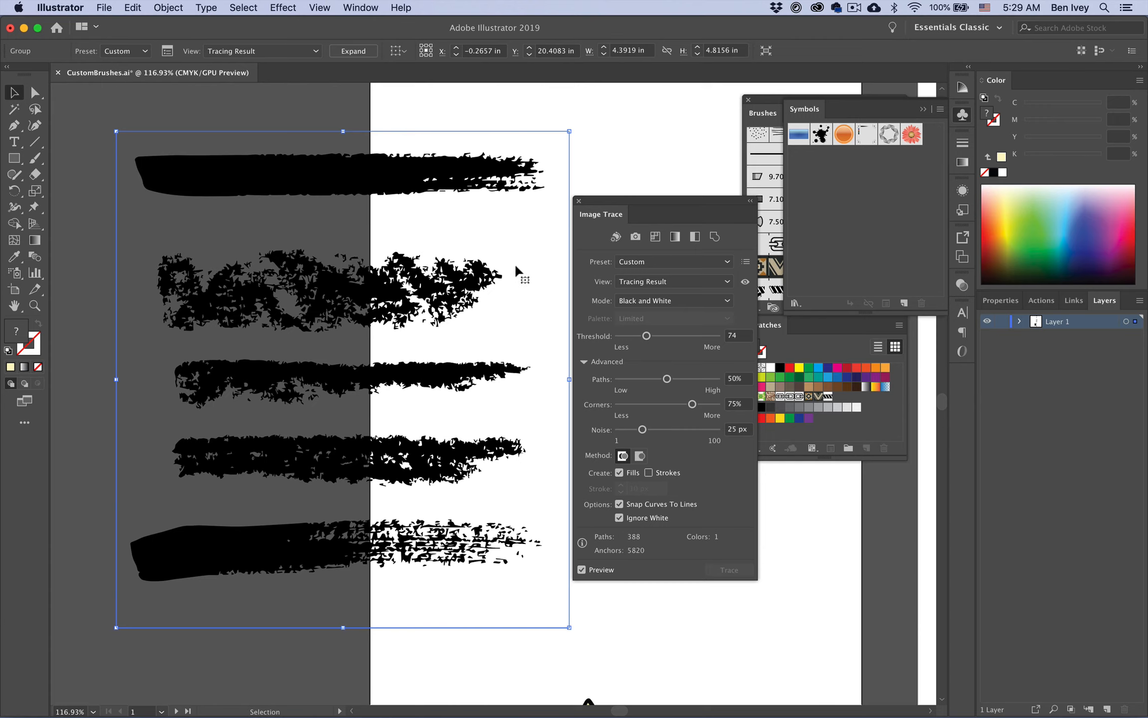
pyautogui.click(579, 202)
# Step: Nudge the traced image to X -0.2127 in and expand the tracing into editable vector paths
pyautogui.moveTo(206, 184); pyautogui.dragTo(212, 183)
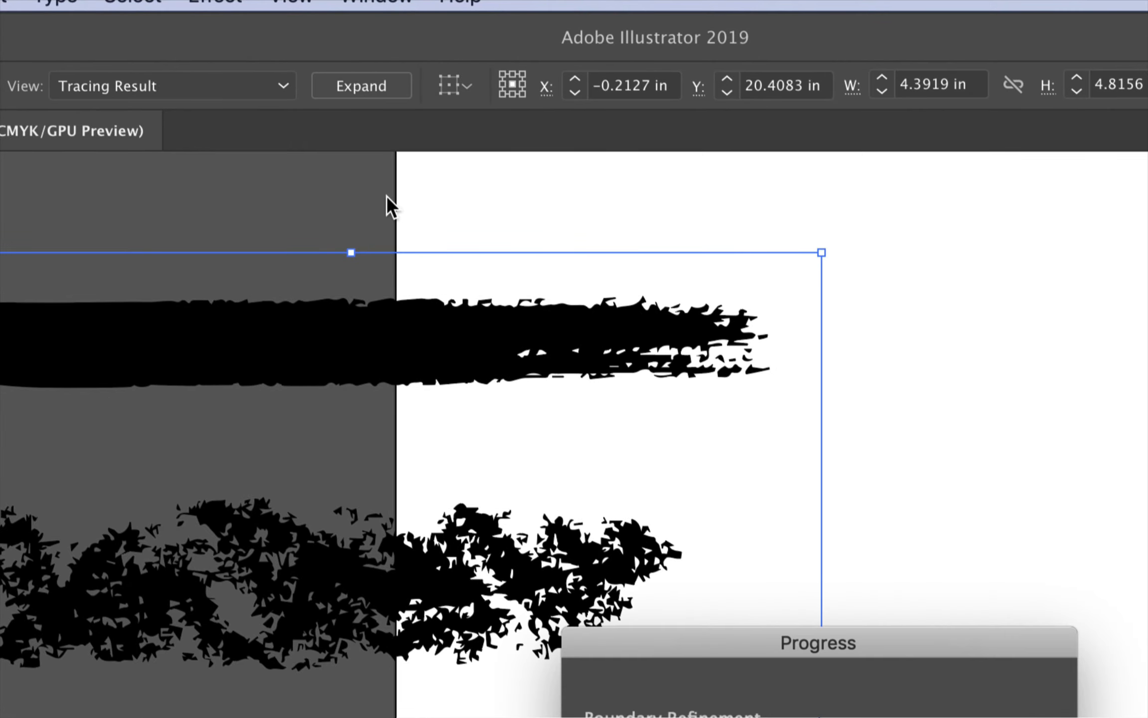
pyautogui.press('a')
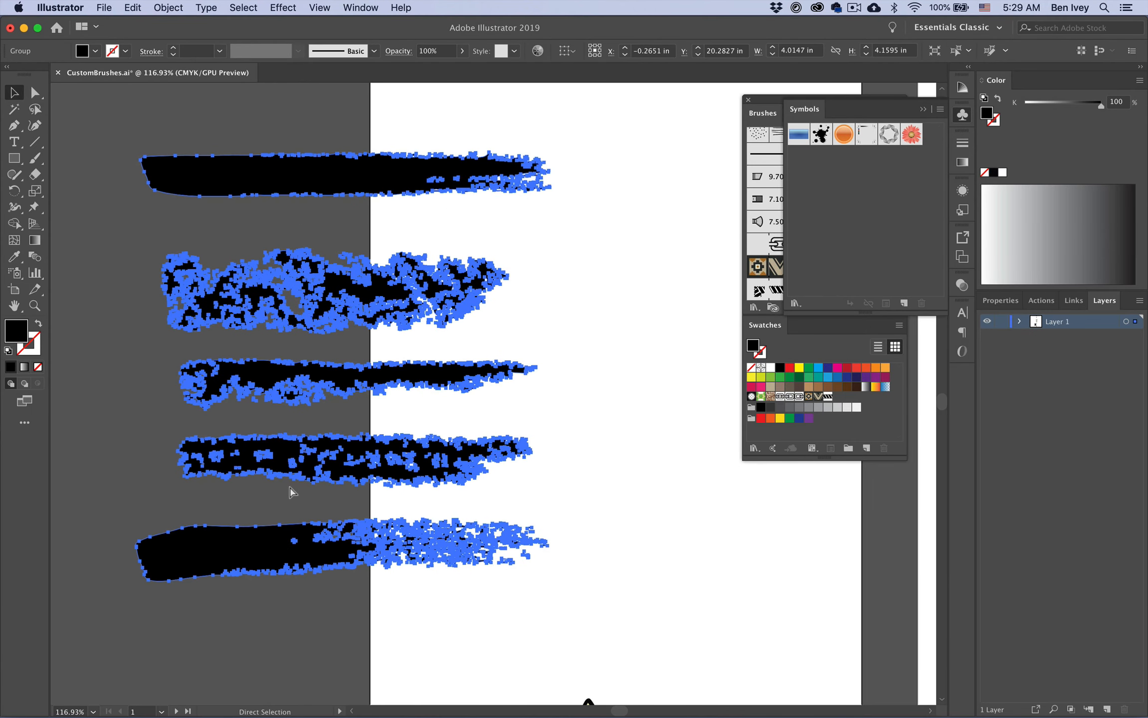
pyautogui.press('v')
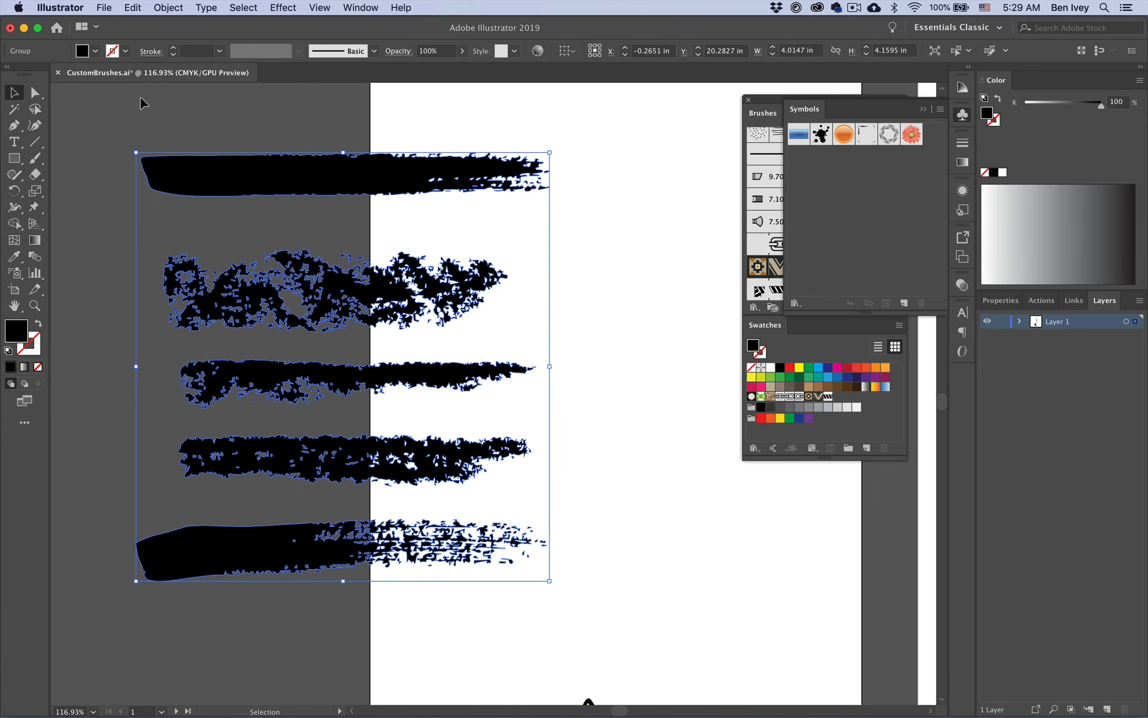
# Step: Ungroup the expanded stroke artwork and deselect it
pyautogui.click(166, 6)
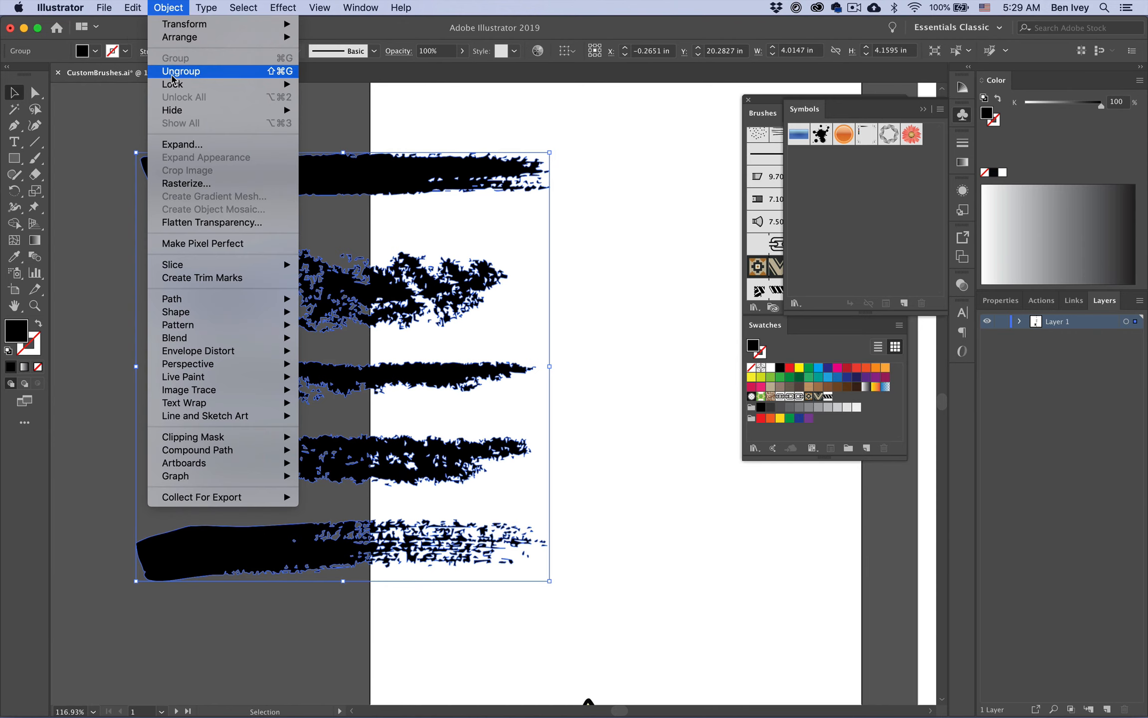
pyautogui.click(172, 75)
pyautogui.click(216, 135)
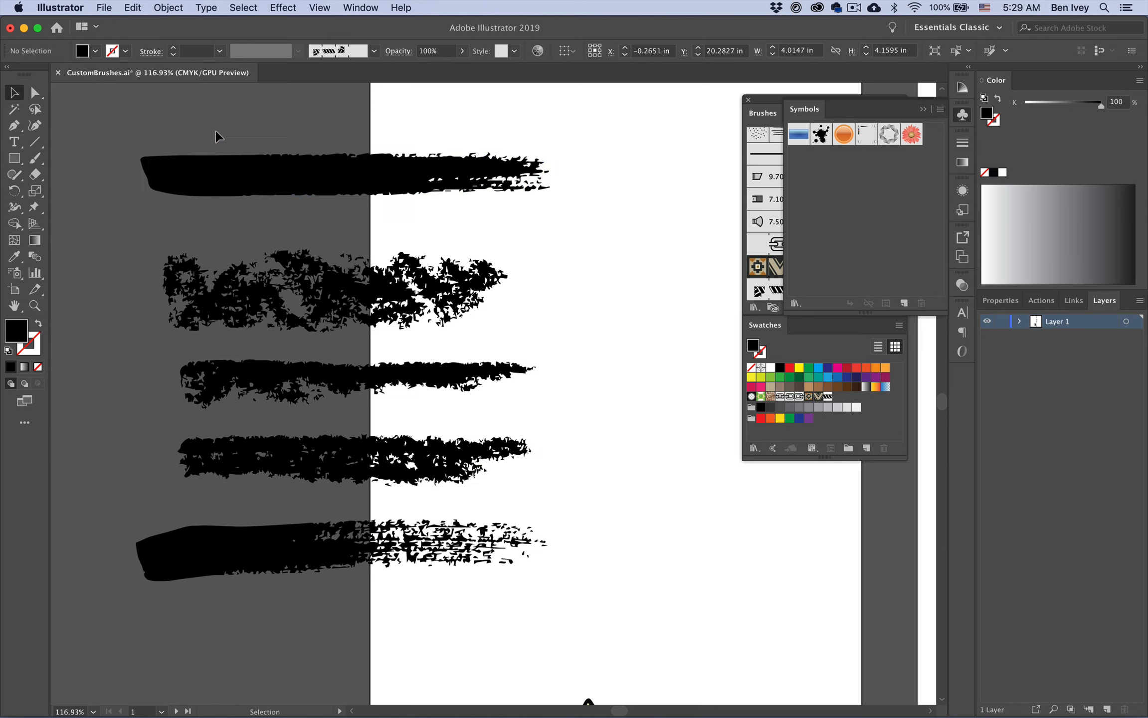
# Step: Move the traced strokes slightly downward, ungroup them once more, and deselect them
pyautogui.moveTo(198, 179)
pyautogui.mouseDown()
pyautogui.moveTo(192, 202)
pyautogui.moveTo(225, 196)
pyautogui.moveTo(197, 222)
pyautogui.mouseUp()
pyautogui.click(168, 8)
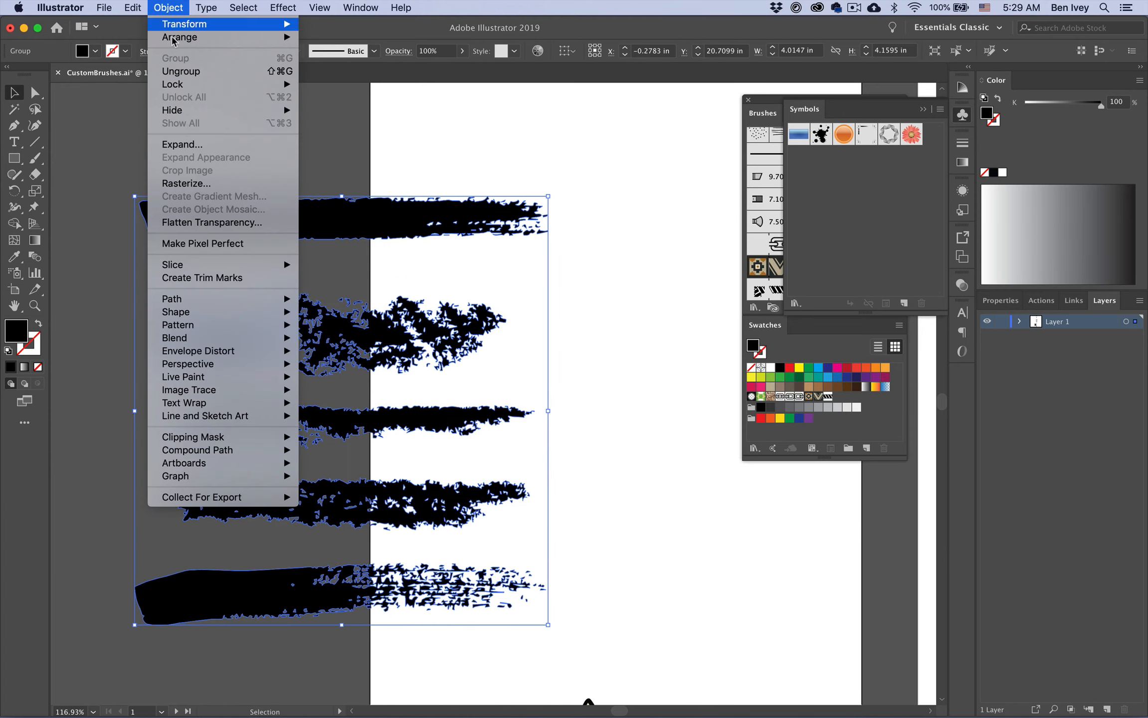
pyautogui.click(181, 71)
pyautogui.click(169, 7)
pyautogui.click(169, 7)
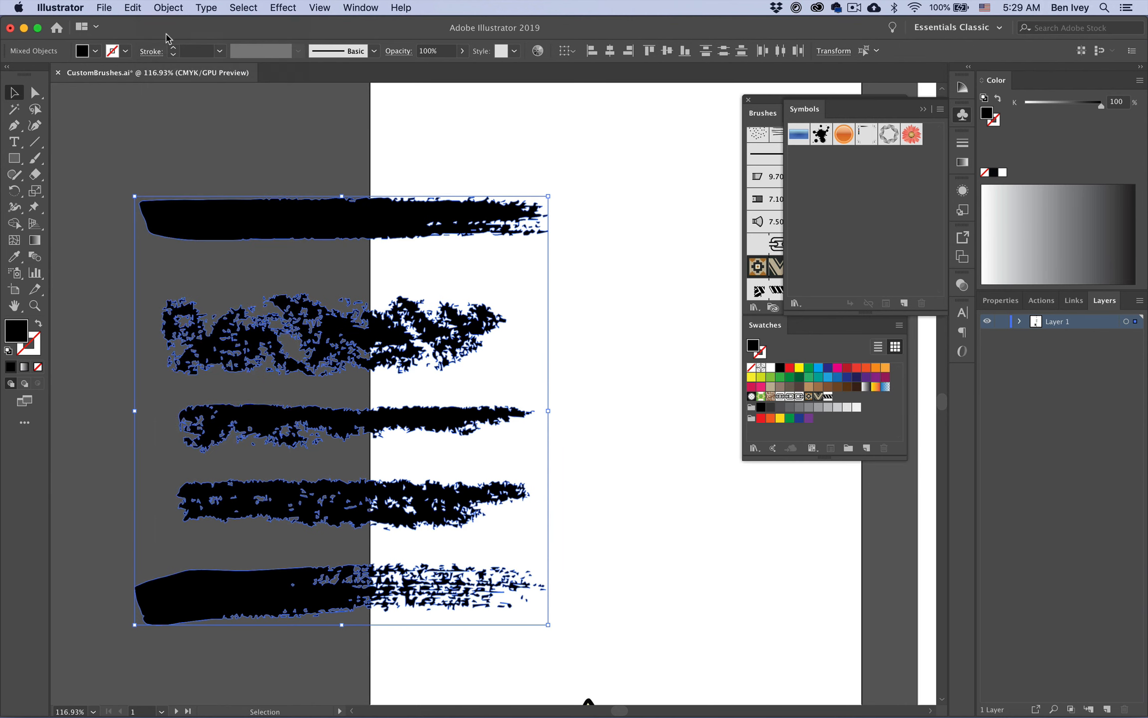
pyautogui.click(184, 135)
# Step: Try to move the main shapes of the two uppermost strokes away from their loose specks, undoing each move
pyautogui.moveTo(213, 220)
pyautogui.mouseDown()
pyautogui.moveTo(181, 188)
pyautogui.moveTo(197, 149)
pyautogui.mouseUp()
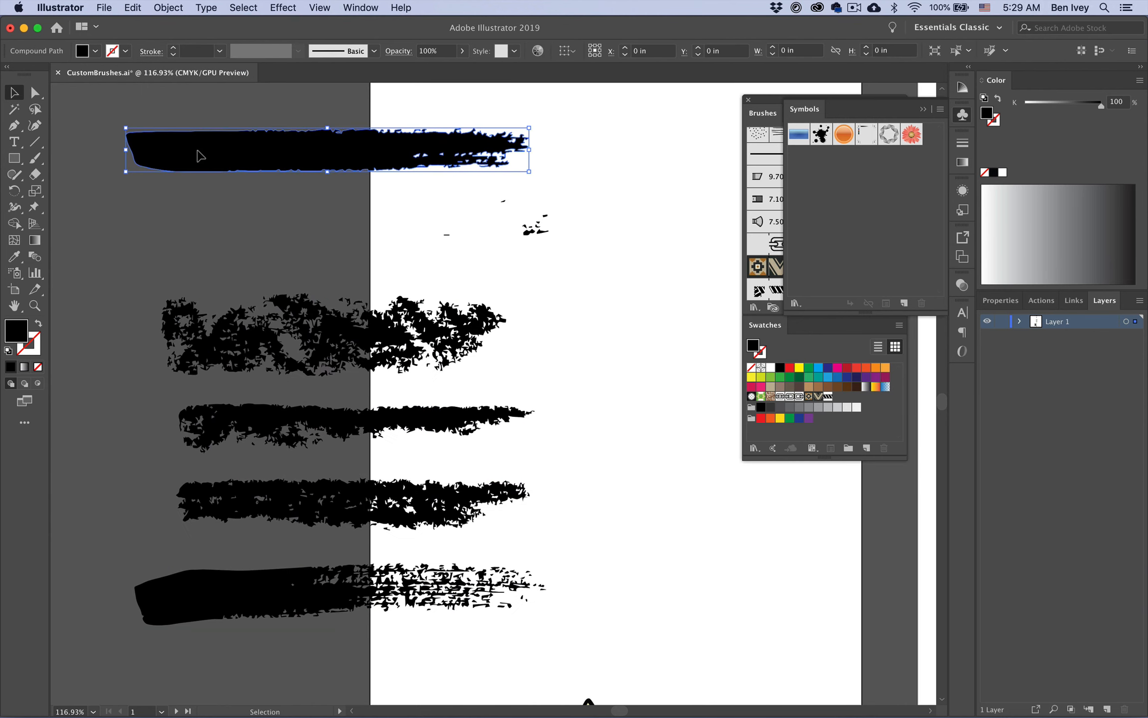
pyautogui.press('super+z')
pyautogui.click(265, 184)
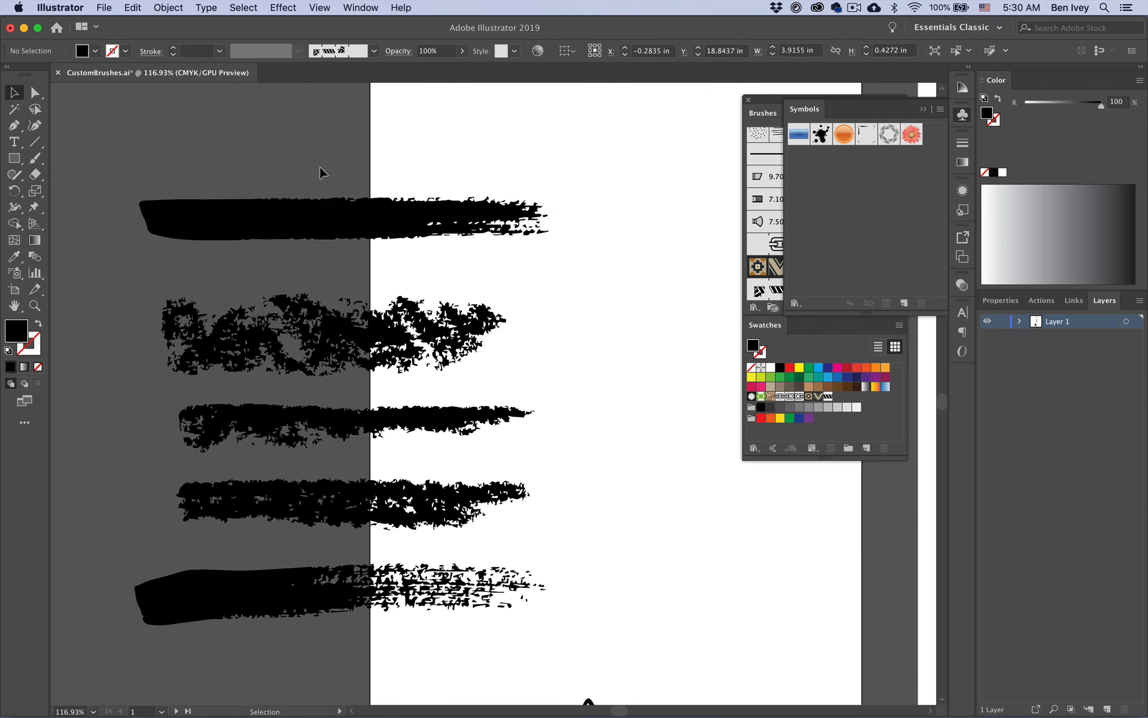
pyautogui.moveTo(314, 214); pyautogui.dragTo(311, 167)
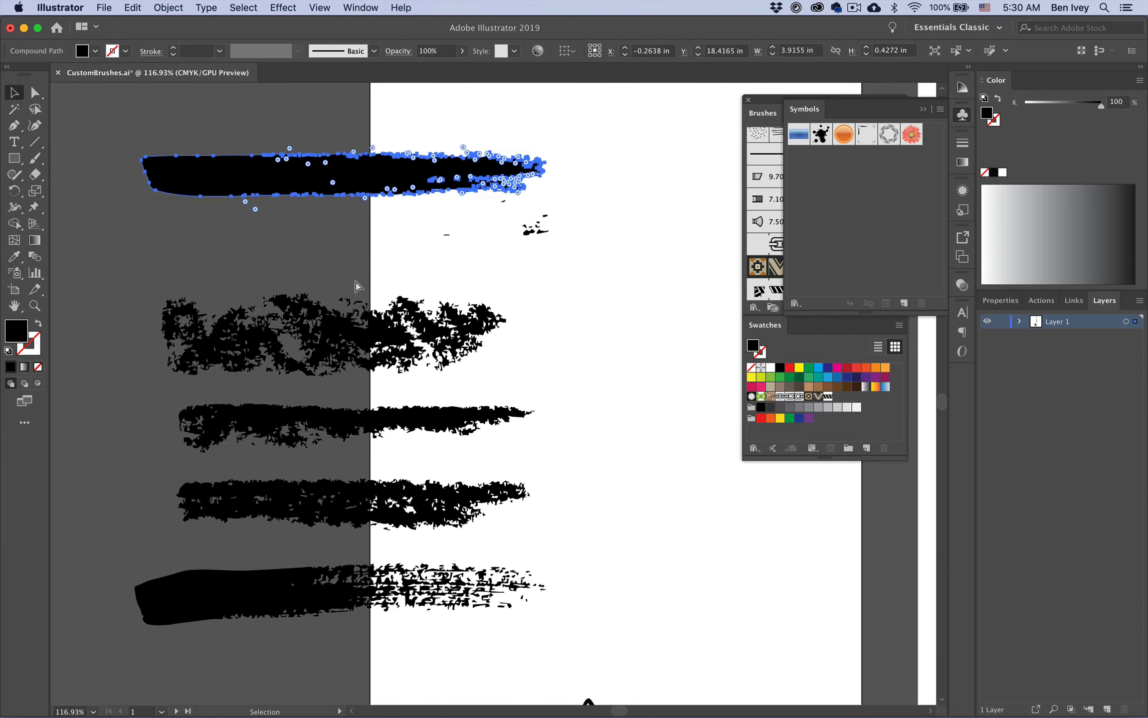
pyautogui.press('super+z')
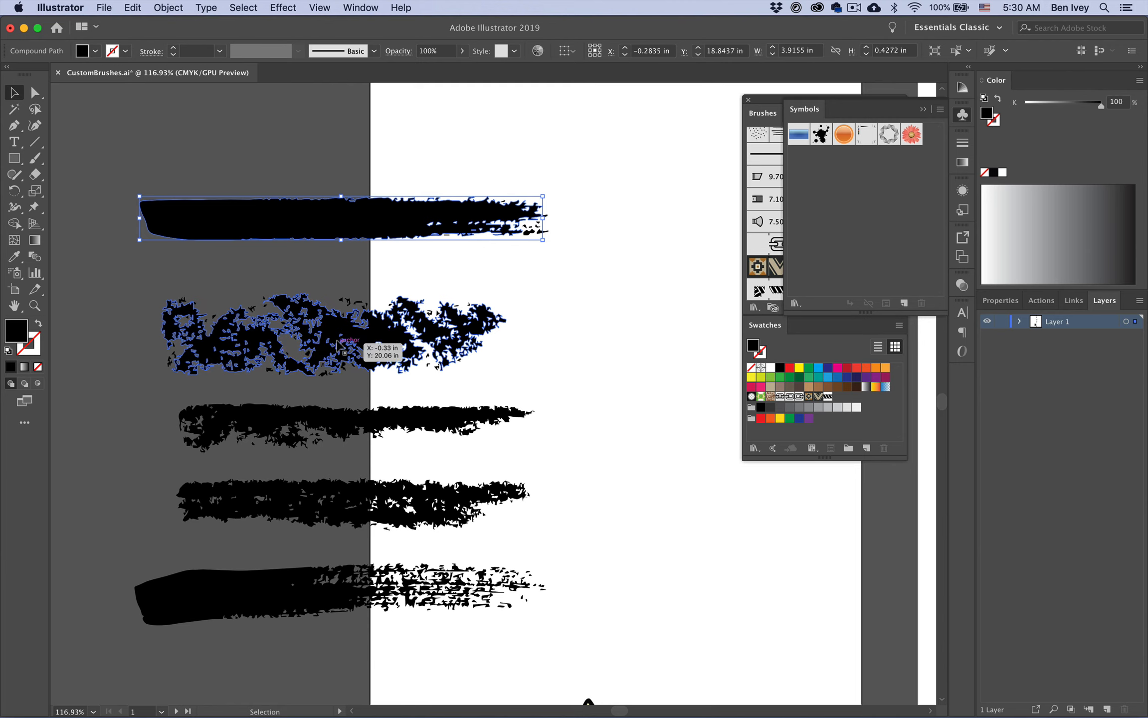
pyautogui.moveTo(339, 344)
pyautogui.mouseDown()
pyautogui.moveTo(344, 332)
pyautogui.moveTo(500, 328)
pyautogui.moveTo(657, 356)
pyautogui.moveTo(674, 319)
pyautogui.mouseUp()
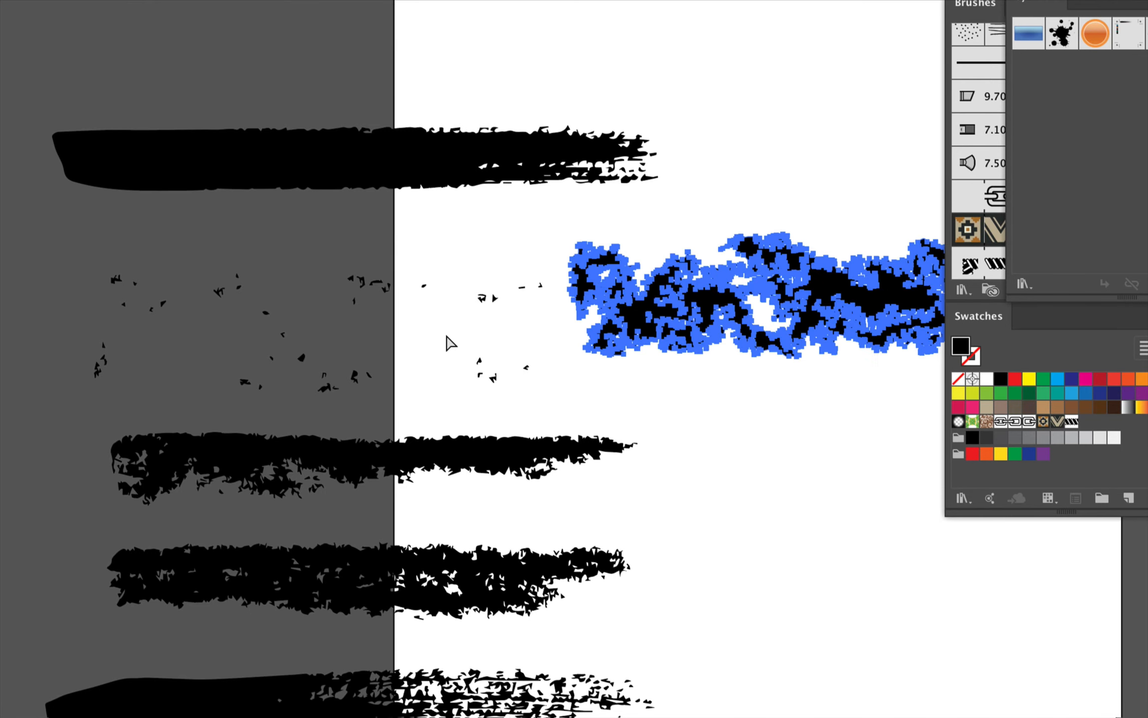
pyautogui.hotkey('ctrl', 'z')
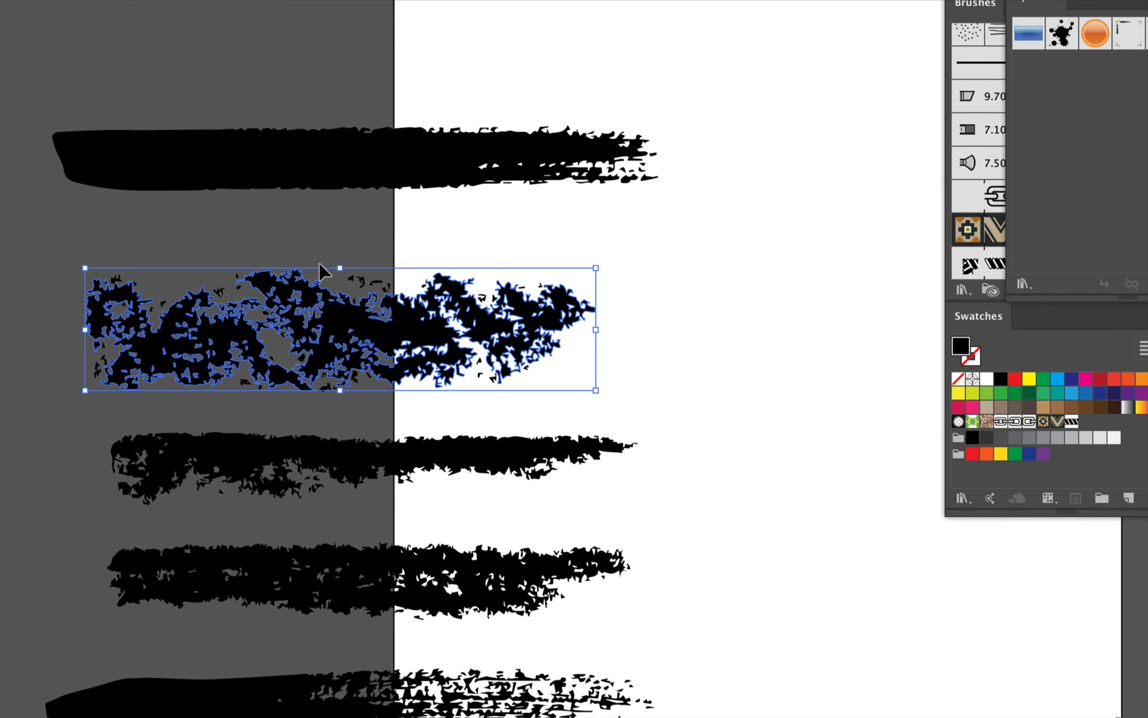
pyautogui.click(617, 321)
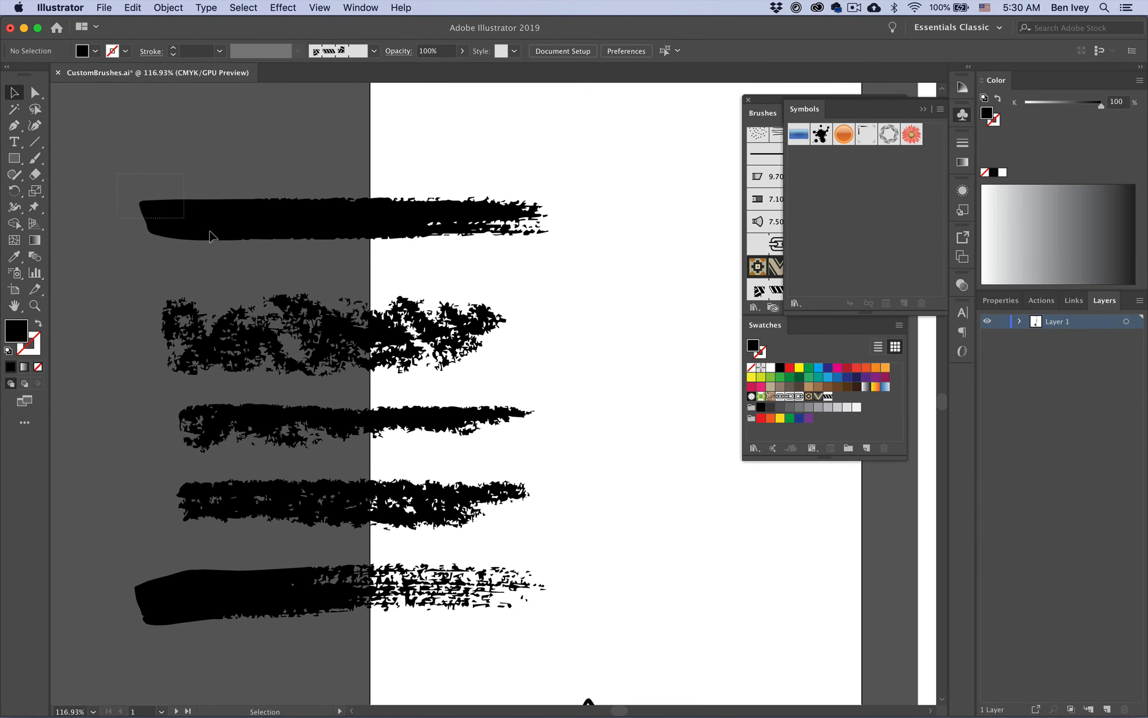
# Step: Group all pieces of the uppermost solid stroke, and group all pieces of the rough stroke below it separately
pyautogui.moveTo(211, 237); pyautogui.dragTo(606, 278)
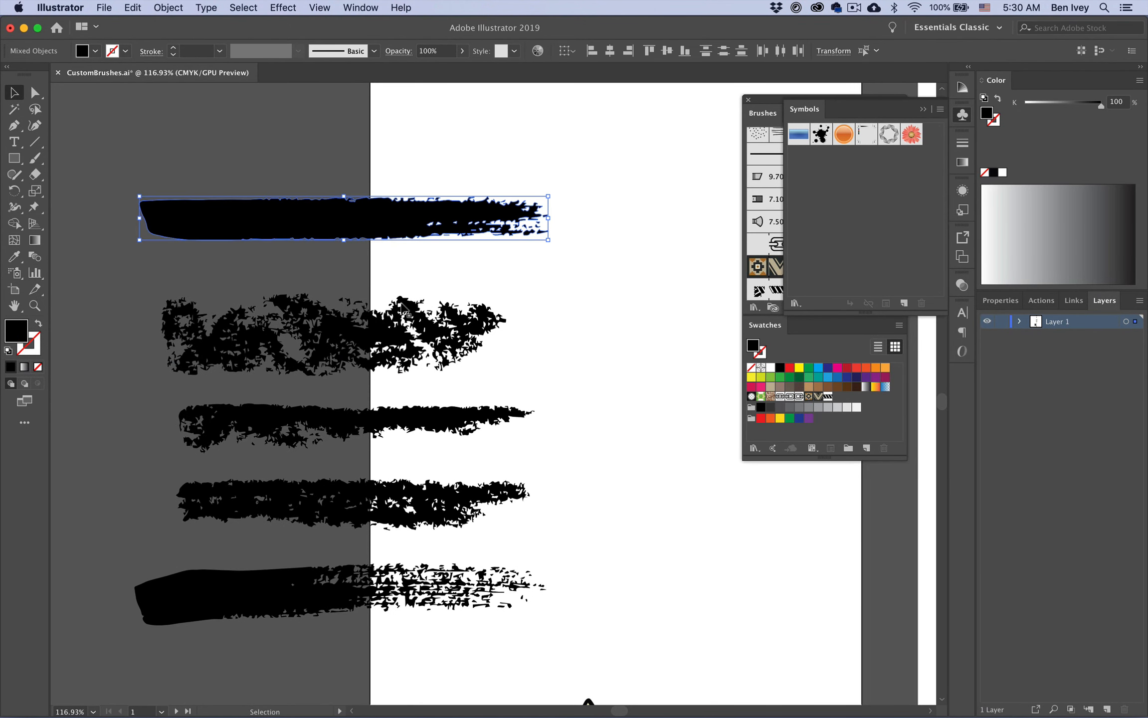
pyautogui.click(179, 6)
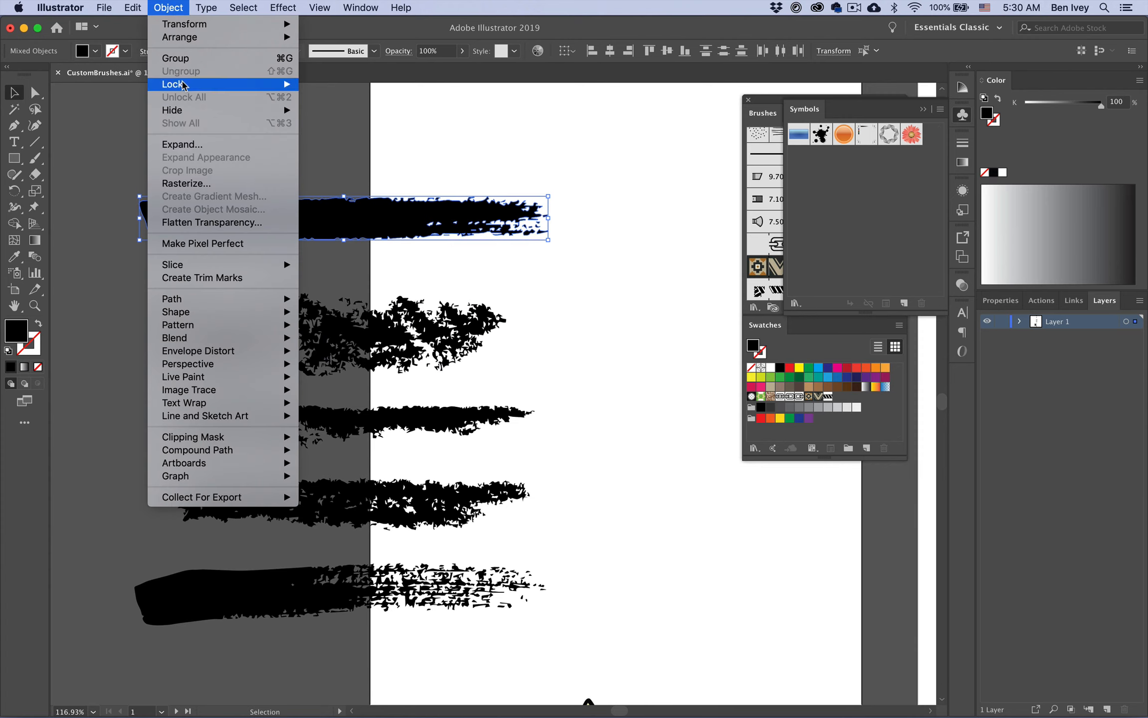
pyautogui.click(179, 58)
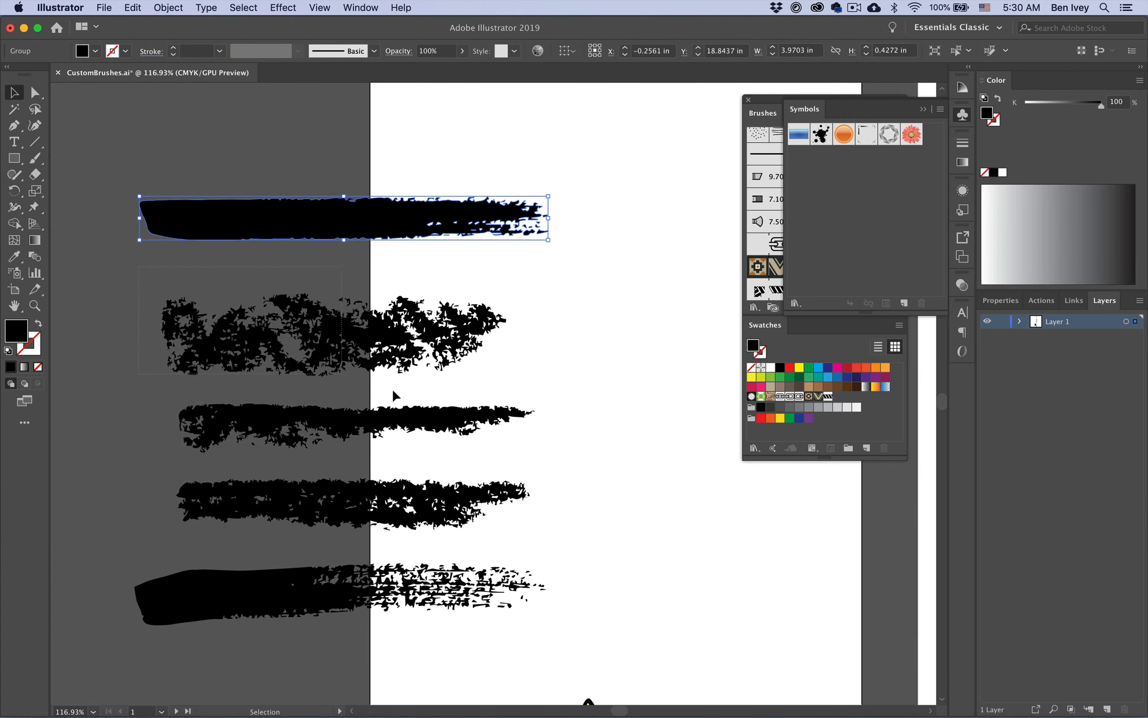
pyautogui.moveTo(149, 265)
pyautogui.mouseDown()
pyautogui.moveTo(492, 394)
pyautogui.moveTo(519, 381)
pyautogui.mouseUp()
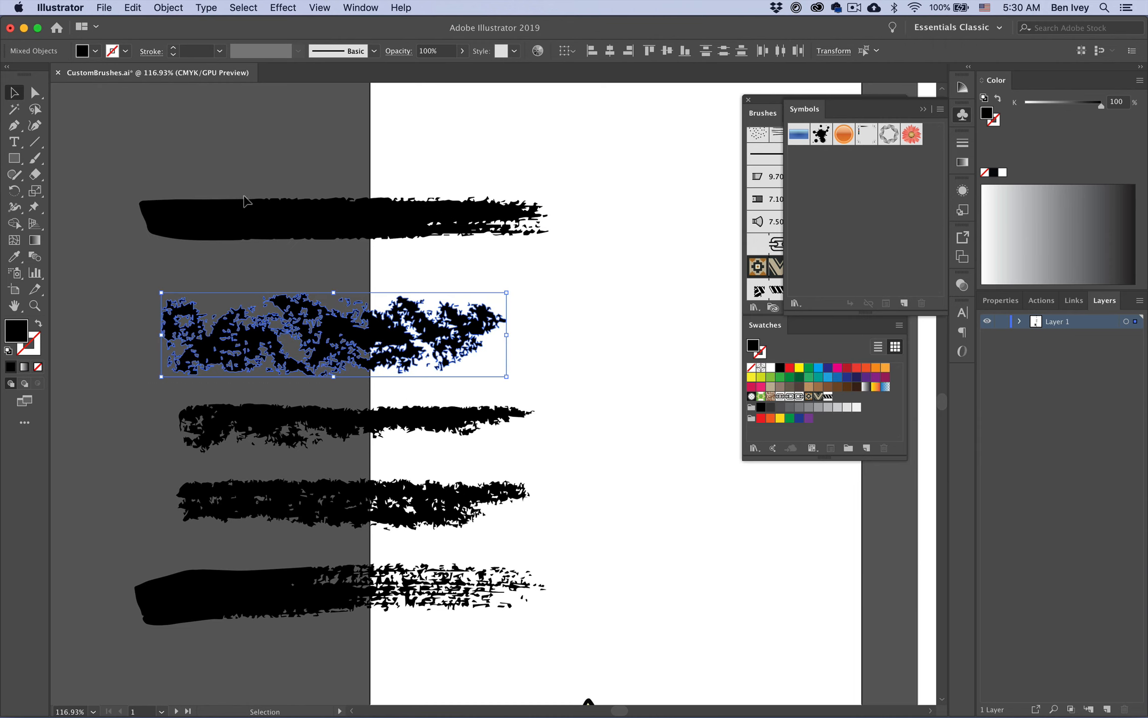
pyautogui.click(170, 7)
pyautogui.click(179, 59)
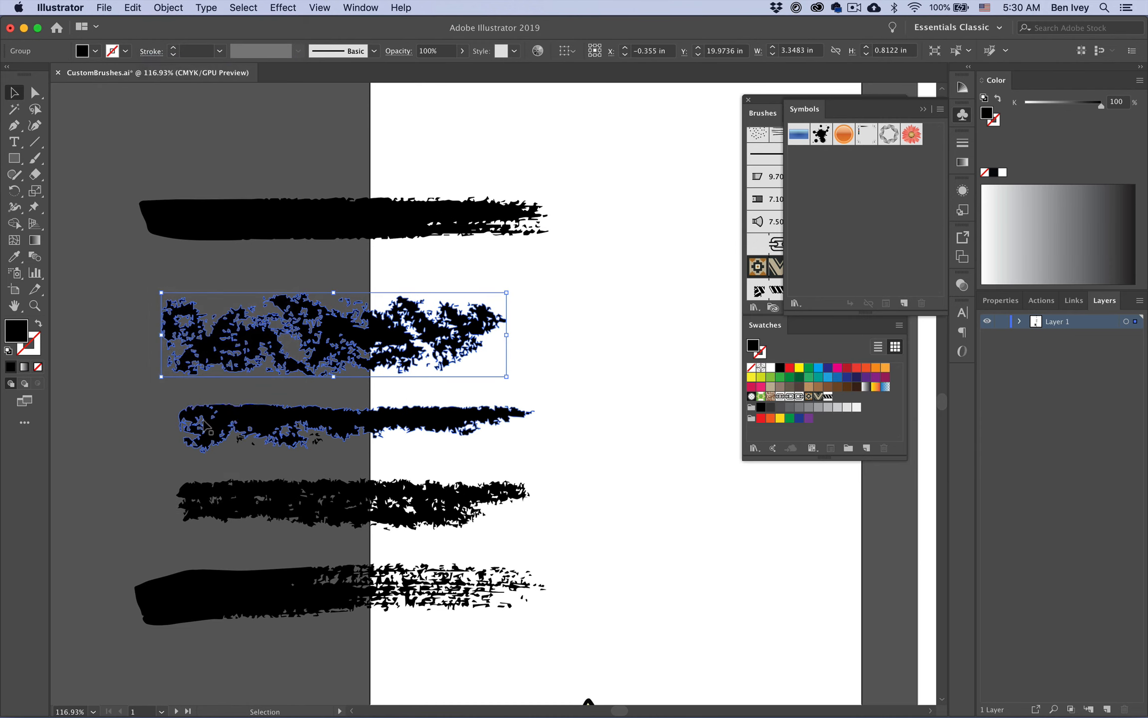
# Step: Group the pieces of the third, fourth and fifth strokes into one separate group per stroke, and deselect
pyautogui.moveTo(488, 459); pyautogui.dragTo(555, 461)
pyautogui.press('cmd+g')
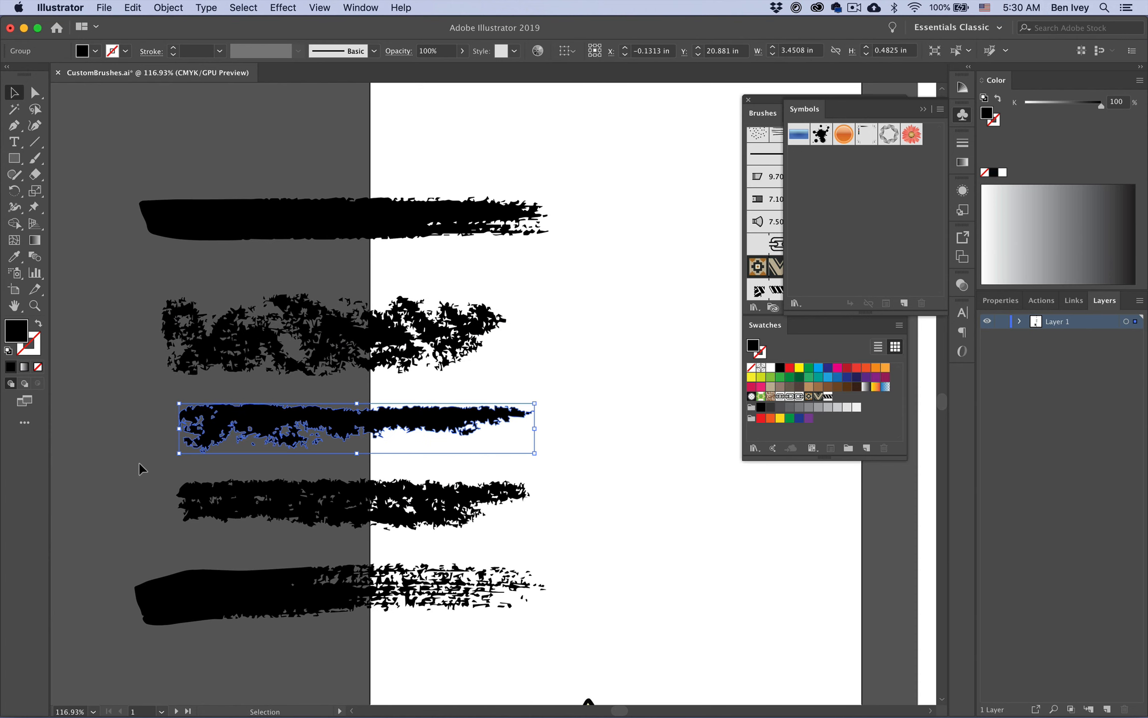
pyautogui.moveTo(140, 462)
pyautogui.mouseDown()
pyautogui.moveTo(239, 514)
pyautogui.moveTo(387, 533)
pyautogui.moveTo(561, 529)
pyautogui.moveTo(563, 543)
pyautogui.mouseUp()
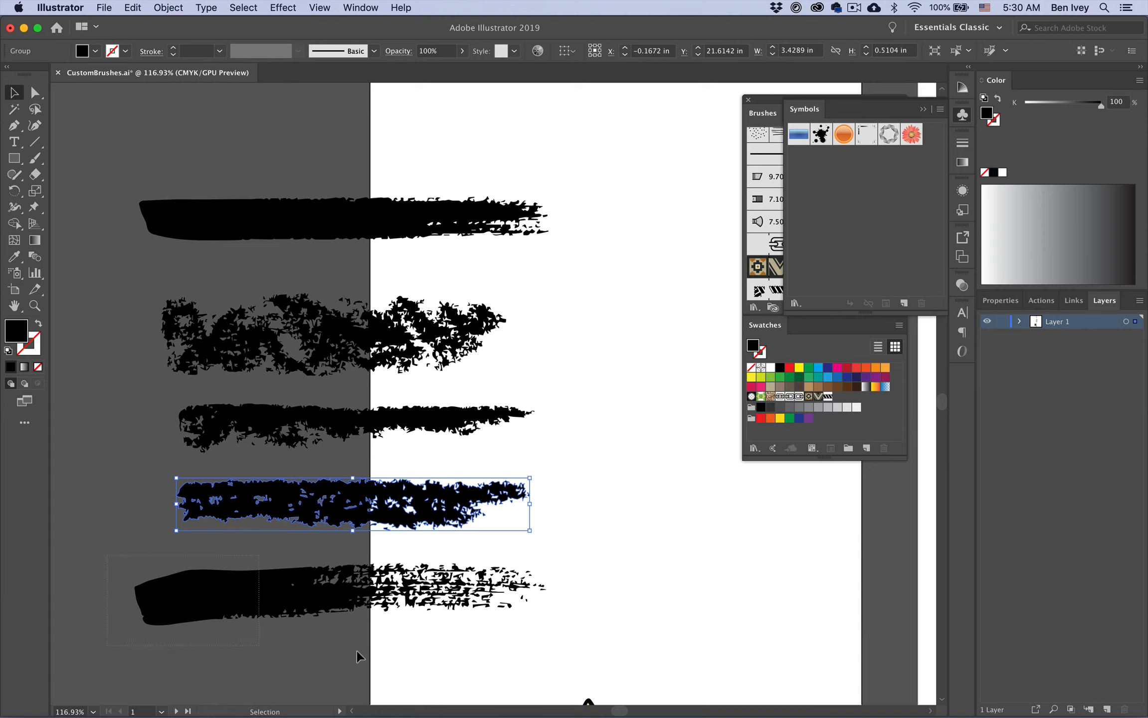
pyautogui.moveTo(357, 650); pyautogui.dragTo(558, 641)
pyautogui.click(590, 524)
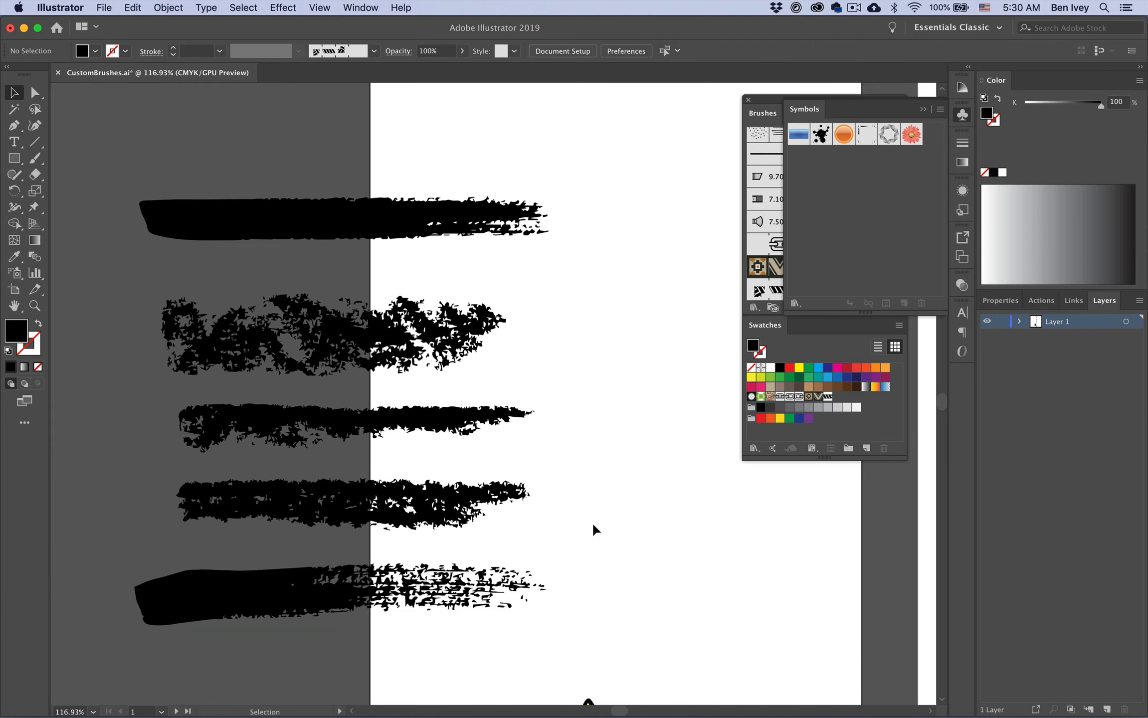
# Step: Collapse the Symbols panel and move all five grouped strokes about 2.8 in to the right onto the artboard
pyautogui.click(962, 115)
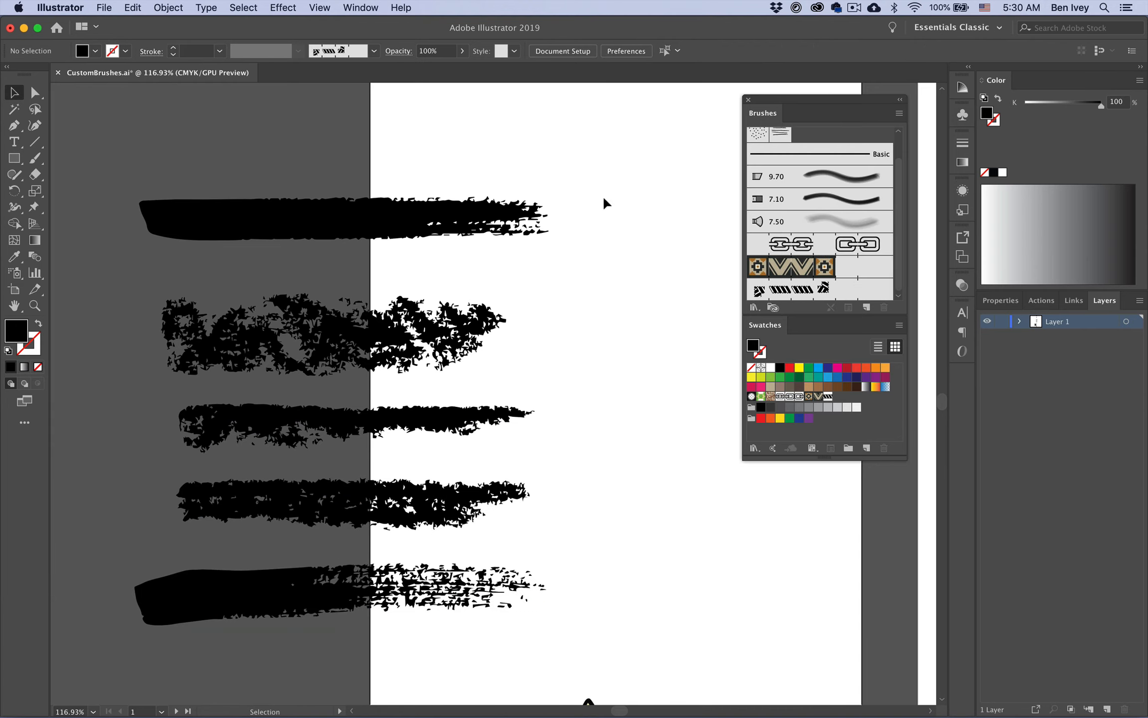
pyautogui.hscroll(3, 599, 207)
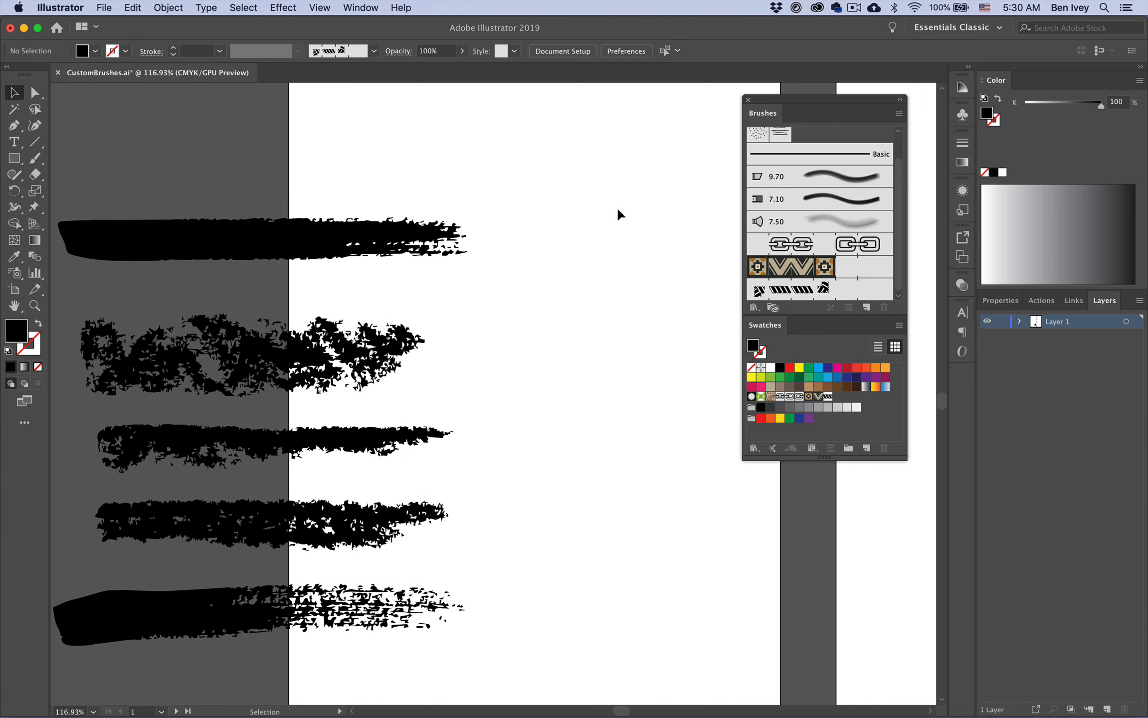
pyautogui.rightClick(191, 181)
pyautogui.click(194, 546)
pyautogui.click(194, 546)
pyautogui.moveTo(149, 212)
pyautogui.mouseDown()
pyautogui.moveTo(179, 399)
pyautogui.moveTo(249, 649)
pyautogui.mouseUp()
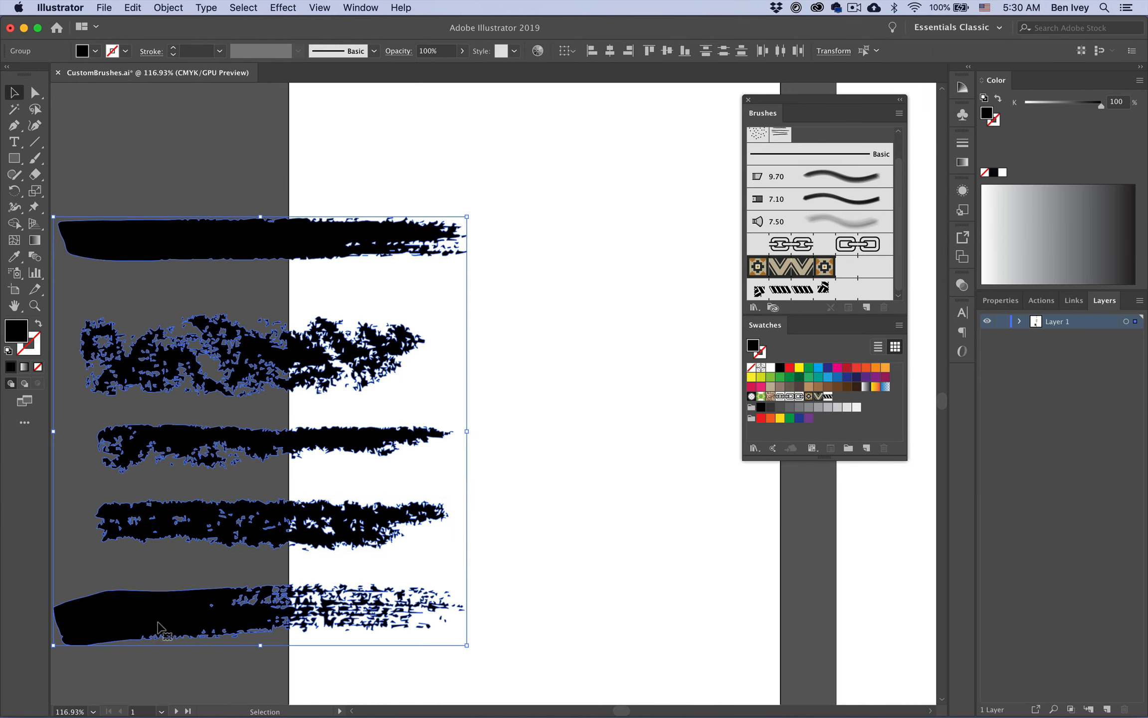
pyautogui.moveTo(168, 624); pyautogui.dragTo(443, 602)
pyautogui.hscroll(10, 506, 401)
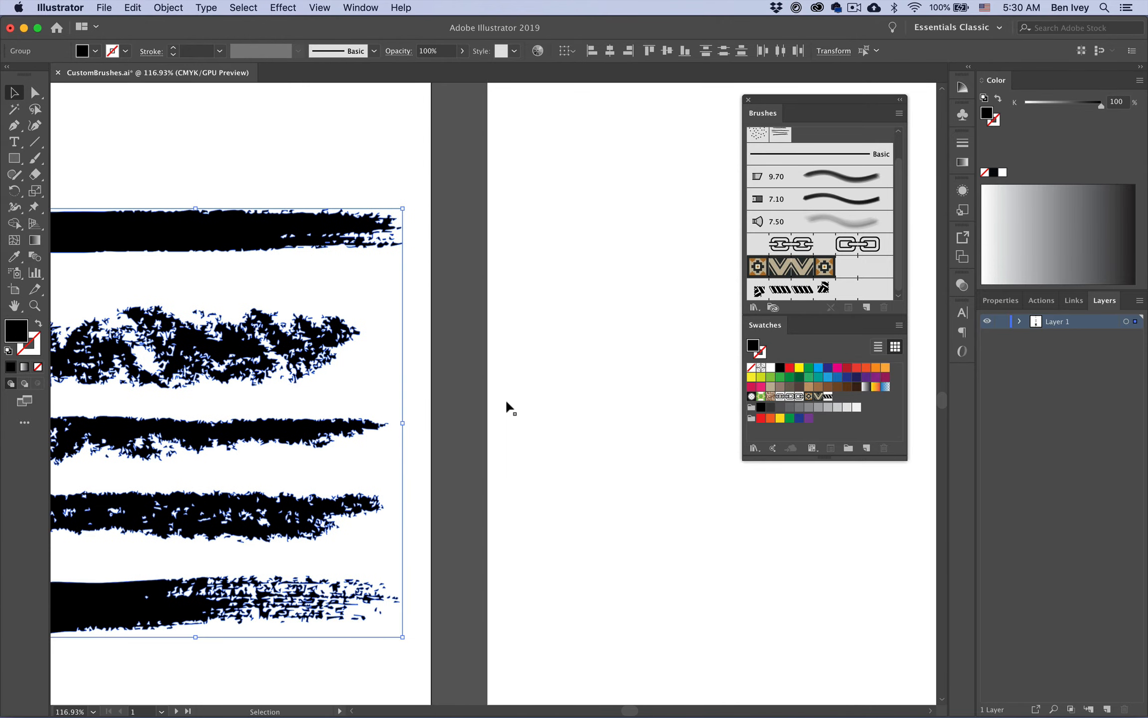
pyautogui.click(505, 399)
# Step: Start a new Art Brush from the uppermost solid stroke group
pyautogui.click(243, 303)
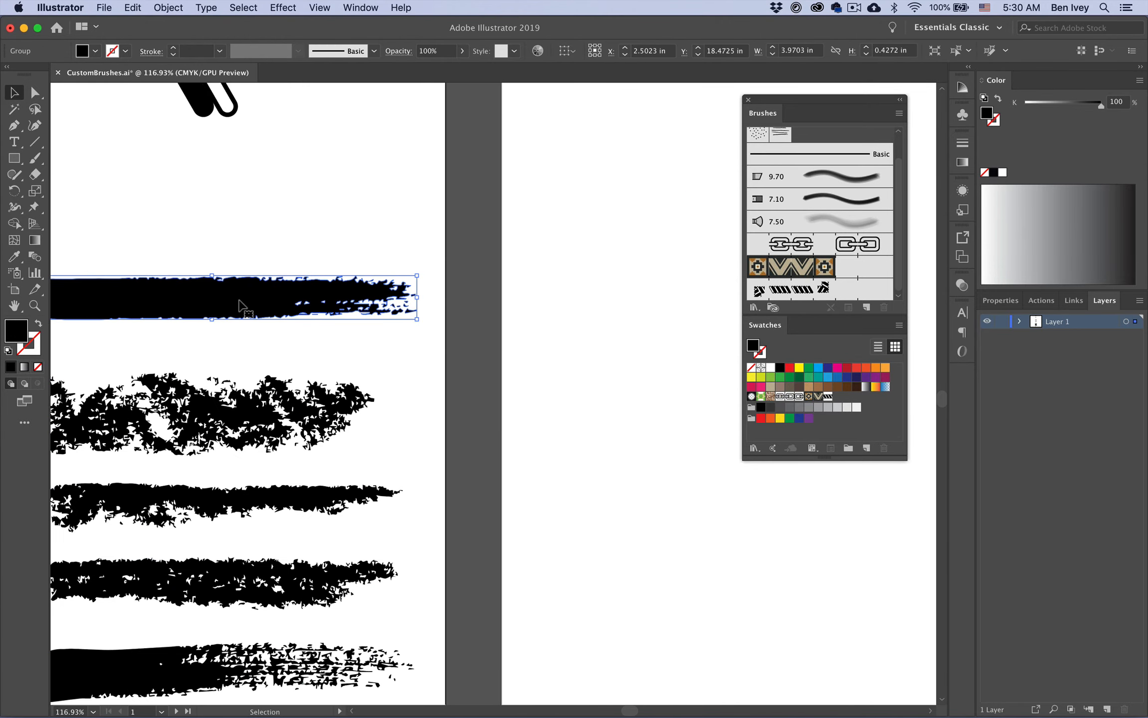
pyautogui.hscroll(-3, 243, 307)
pyautogui.hscroll(-2, 243, 304)
pyautogui.scroll(5, 240, 307)
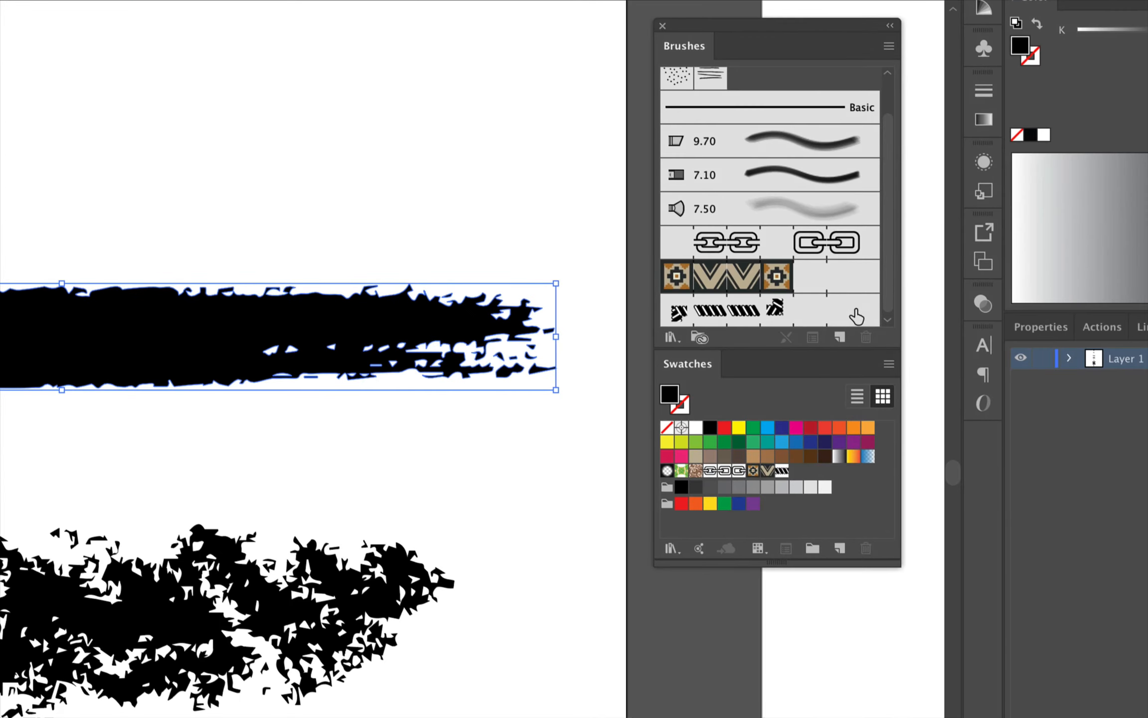
pyautogui.click(839, 337)
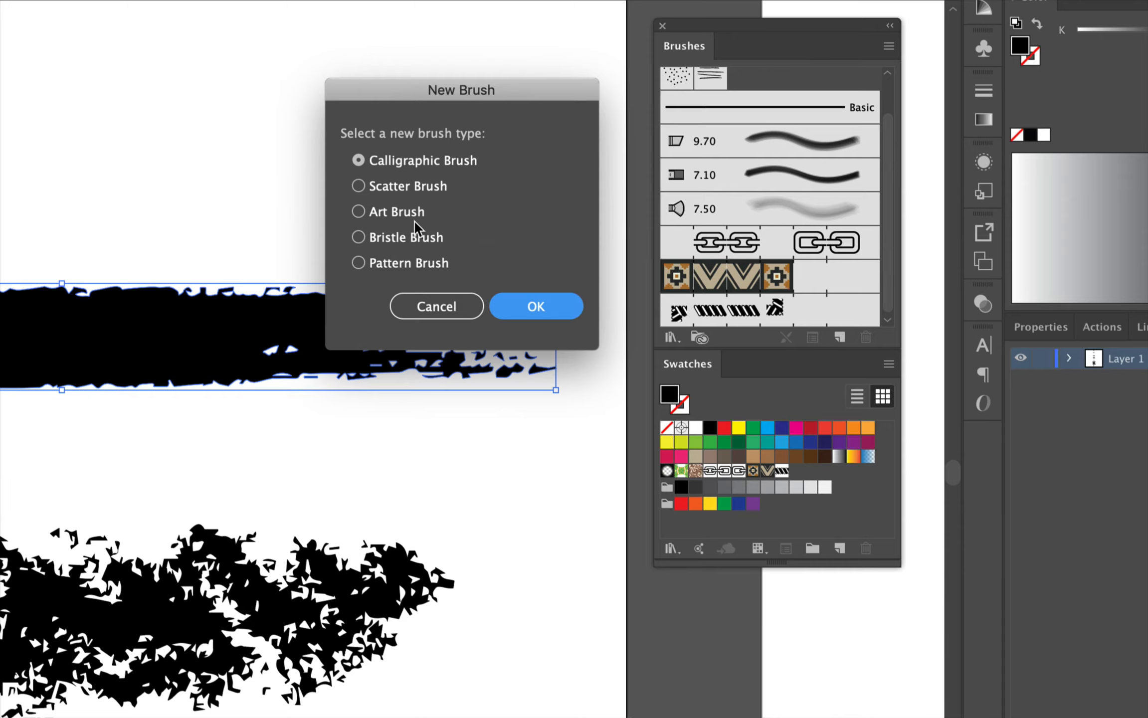
pyautogui.click(395, 213)
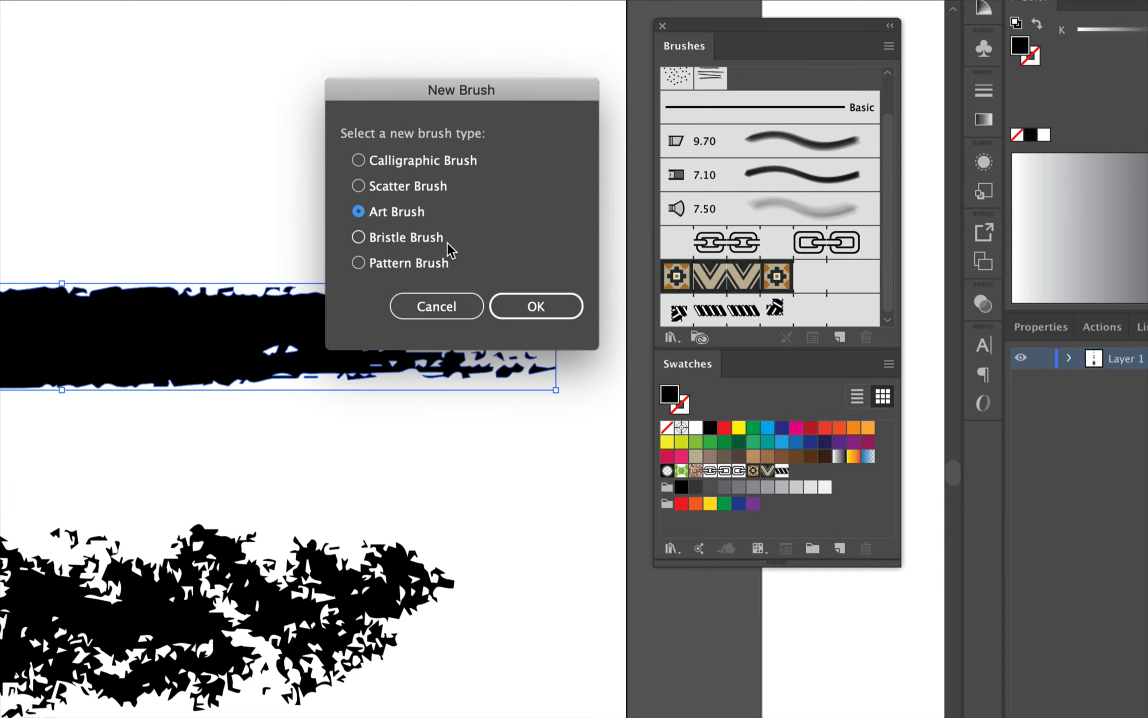
pyautogui.click(558, 307)
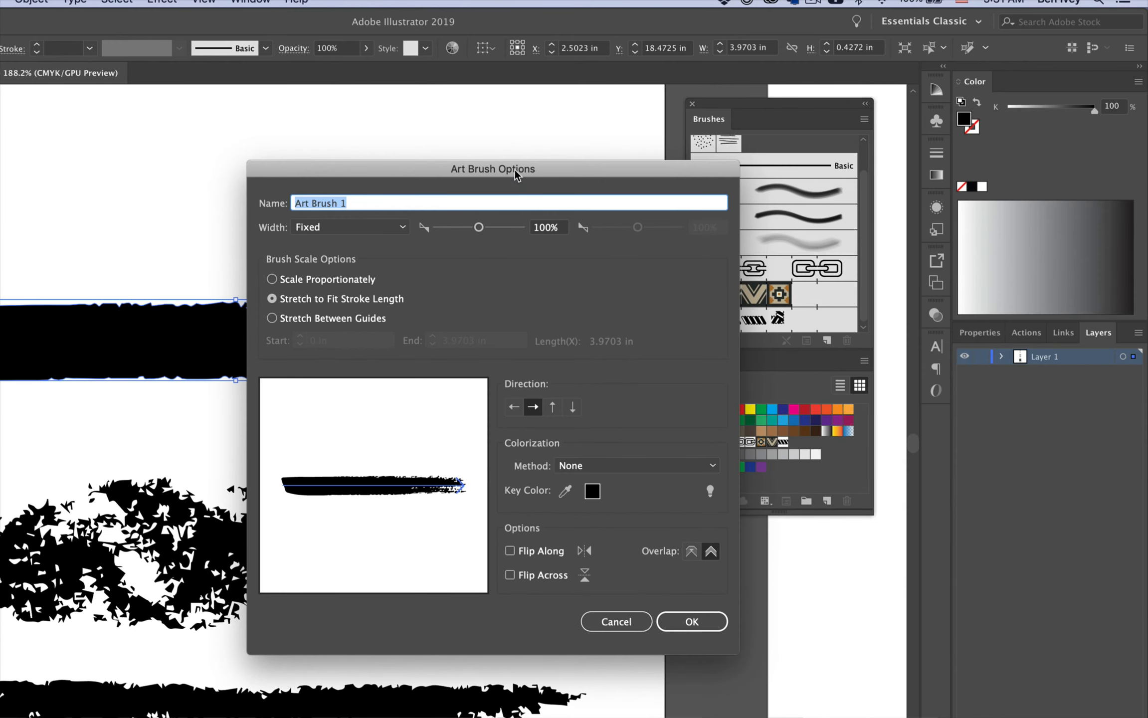
# Step: Name the art brush Opaque Acrylic Brush and keep its width option at Fixed
pyautogui.moveTo(514, 169); pyautogui.dragTo(547, 92)
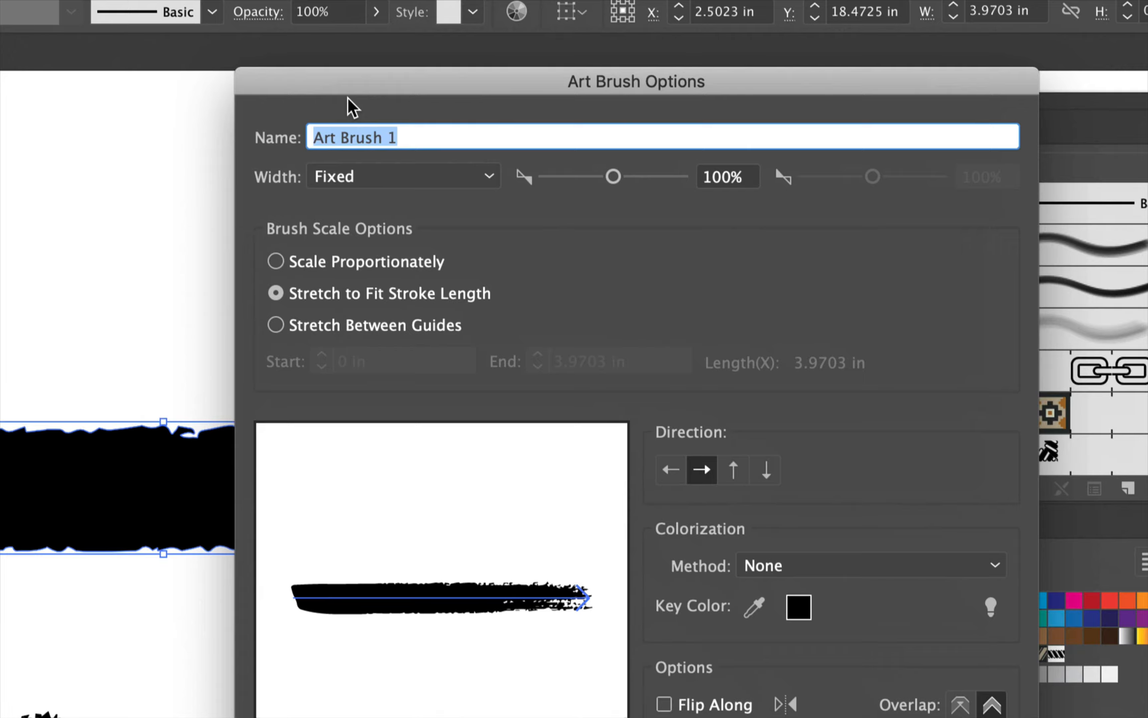
pyautogui.write('Opaque Acrylic')
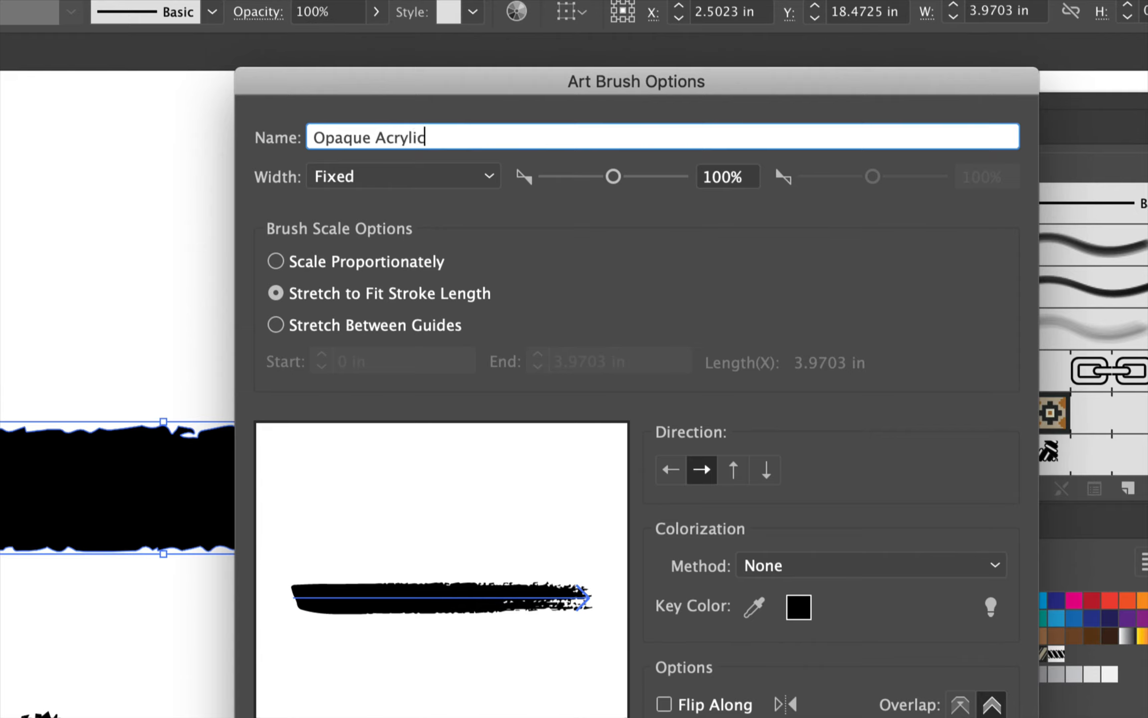
pyautogui.write('Brush')
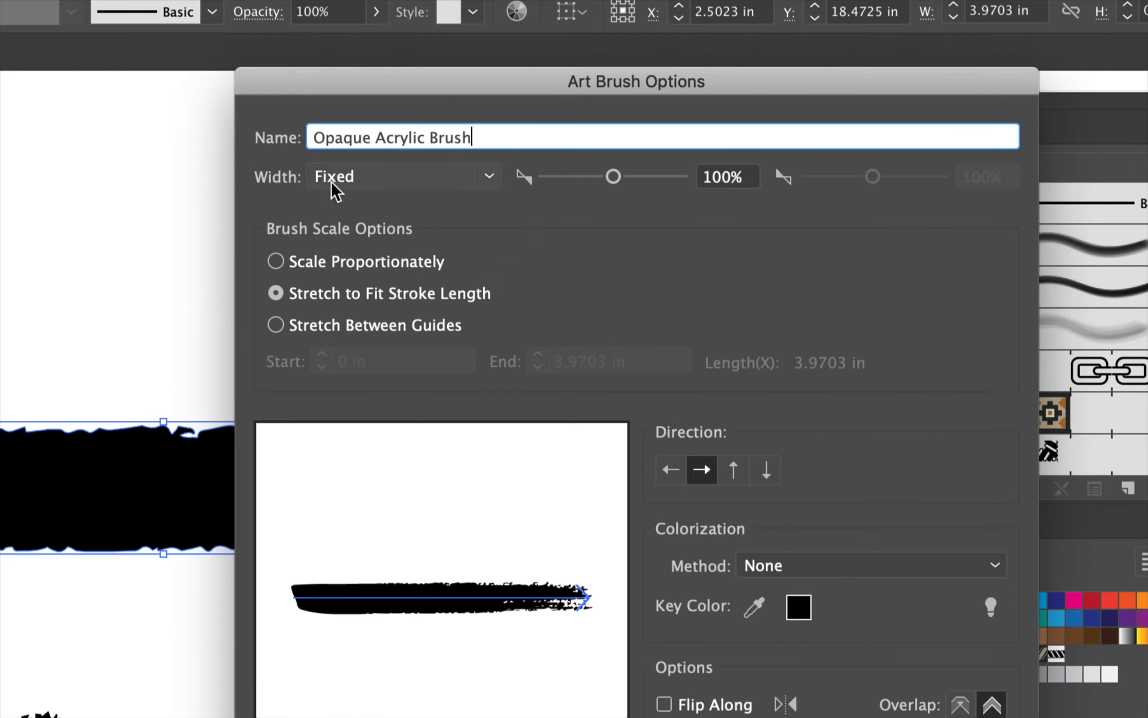
pyautogui.click(435, 186)
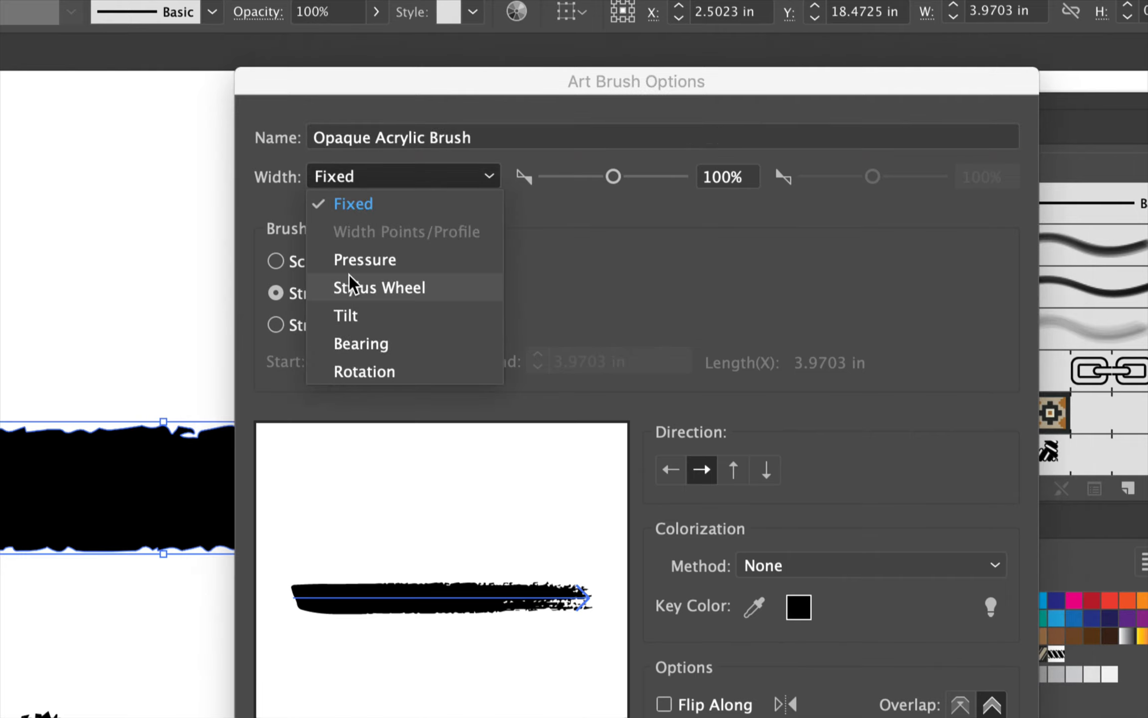
pyautogui.click(593, 259)
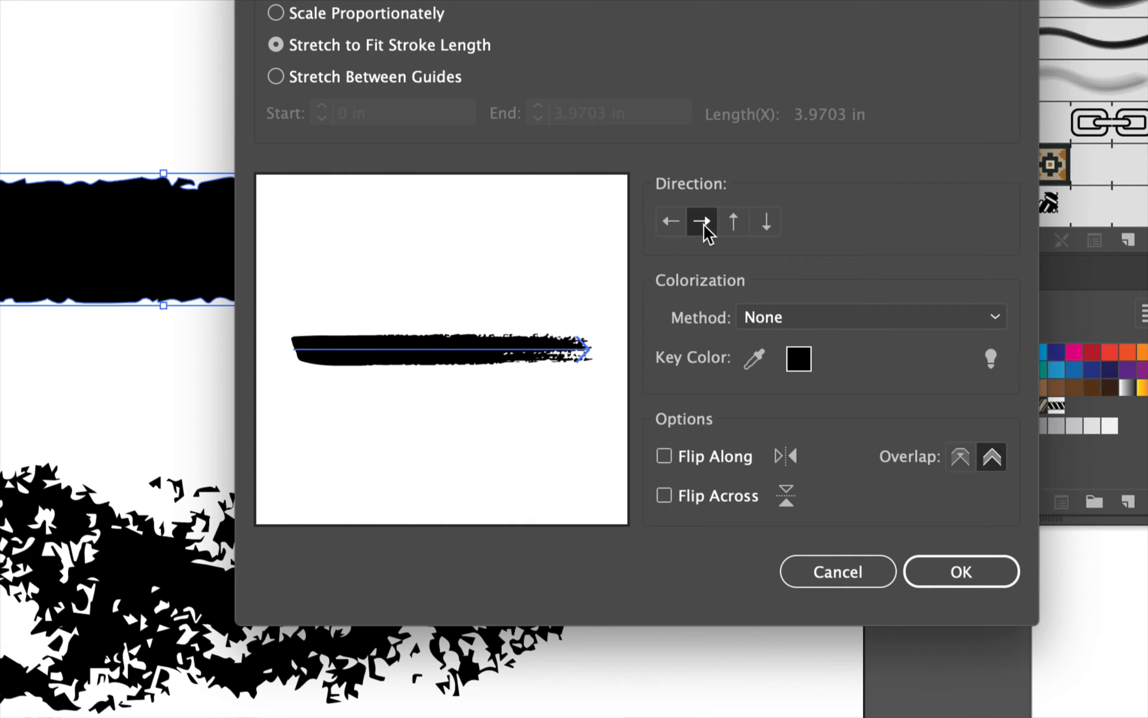
# Step: Try the bottom-to-top and right-to-left stroke directions, and set the direction to left to right
pyautogui.click(731, 228)
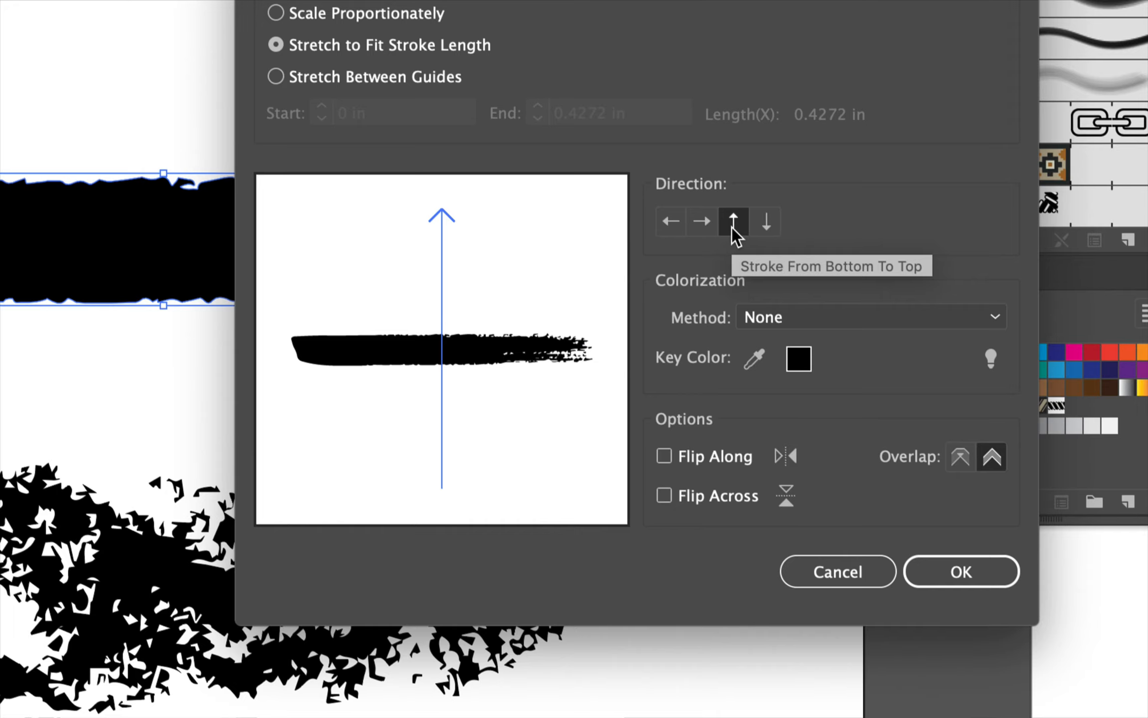
pyautogui.click(672, 227)
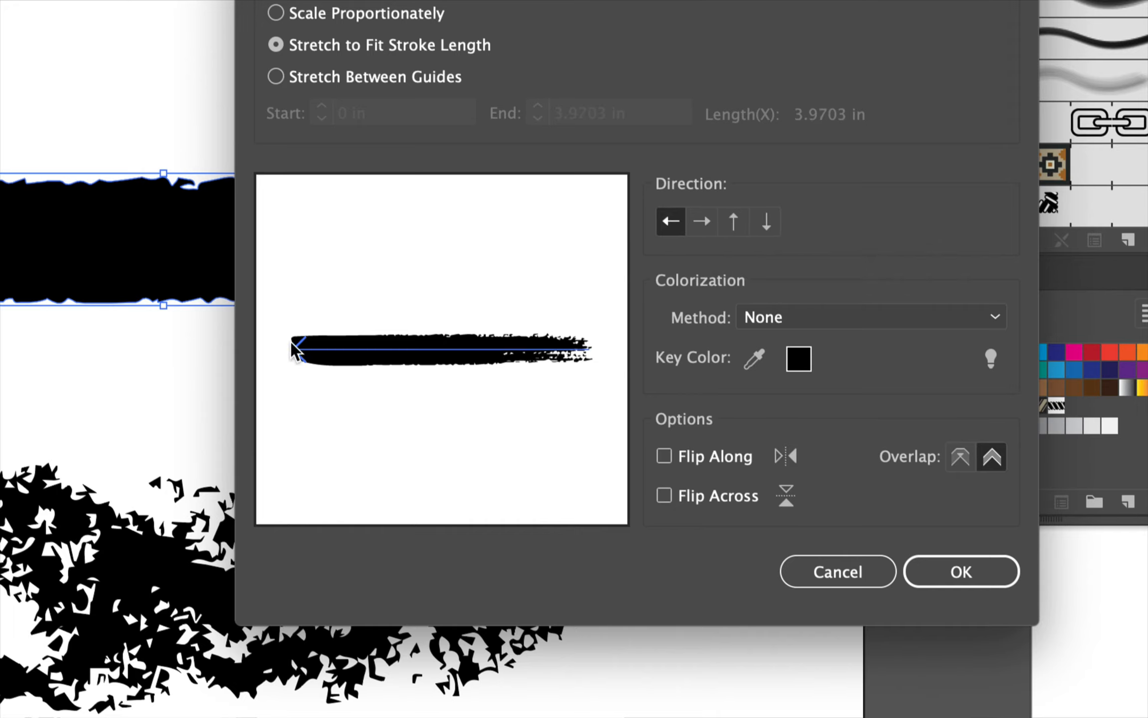
pyautogui.click(704, 225)
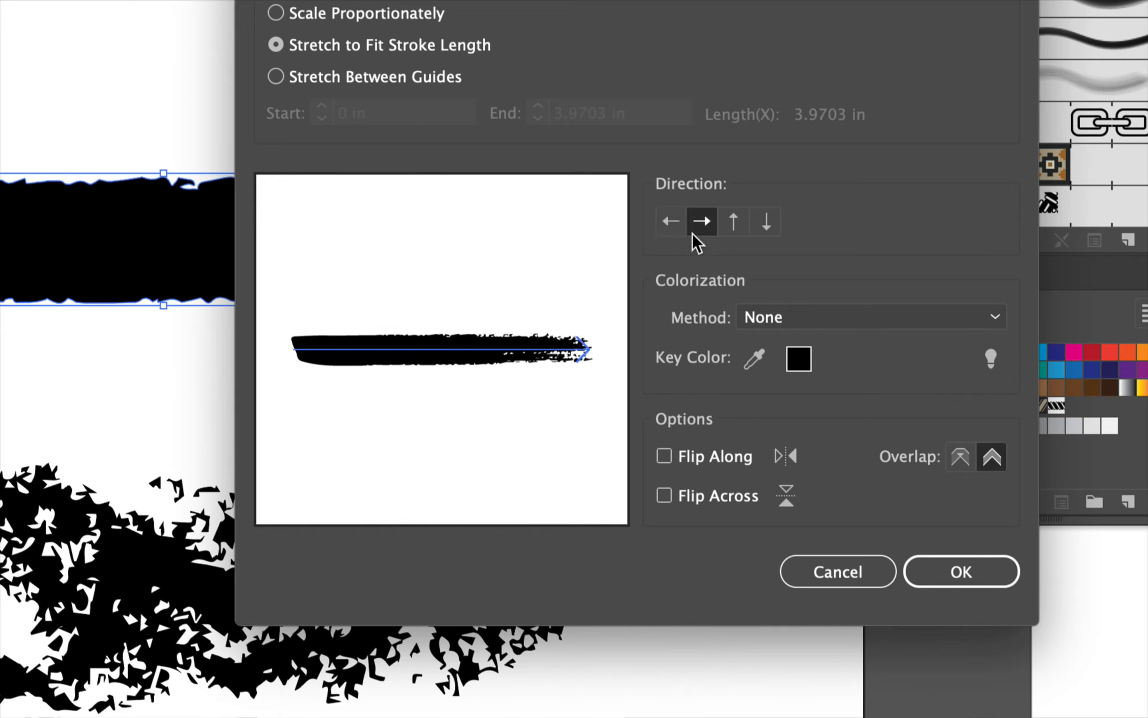
# Step: Set the art brush's colorization method to Tints, finish creating the brush and deselect the source artwork
pyautogui.click(789, 322)
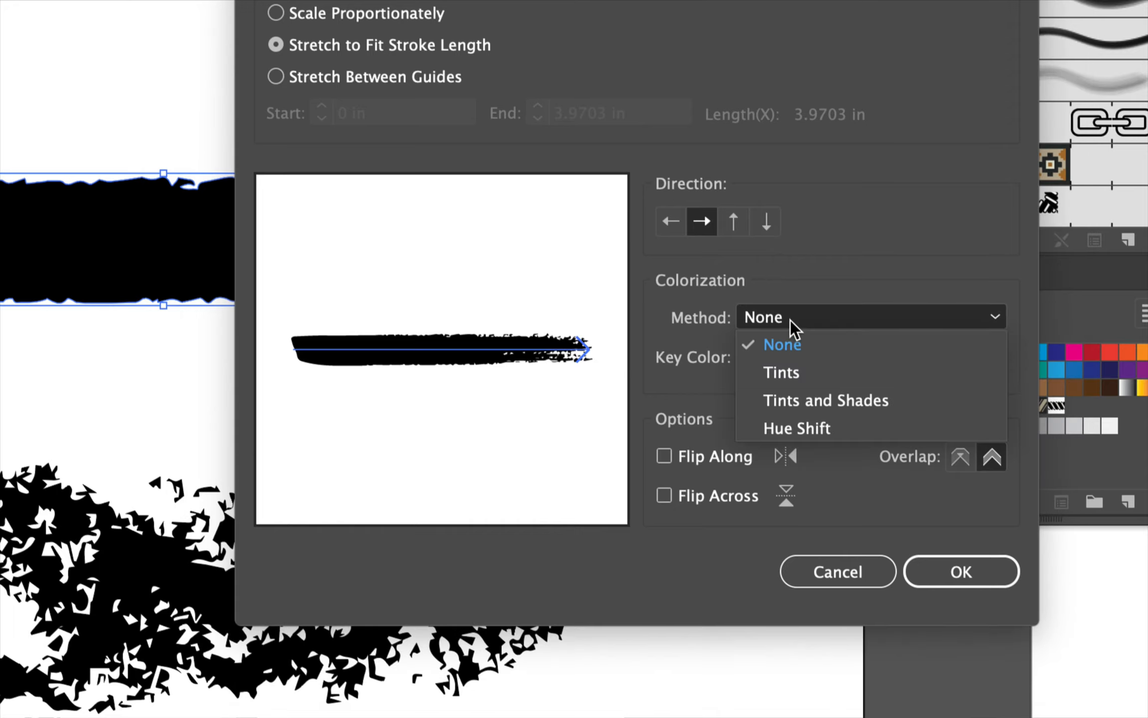
pyautogui.click(787, 368)
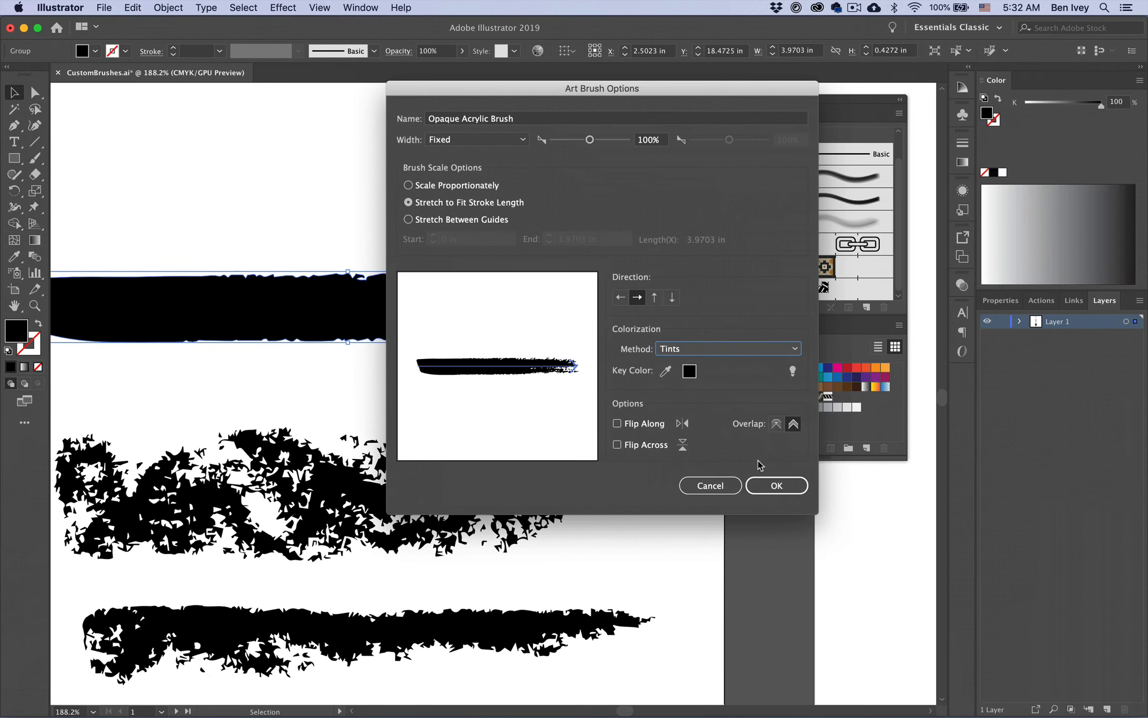
pyautogui.click(958, 568)
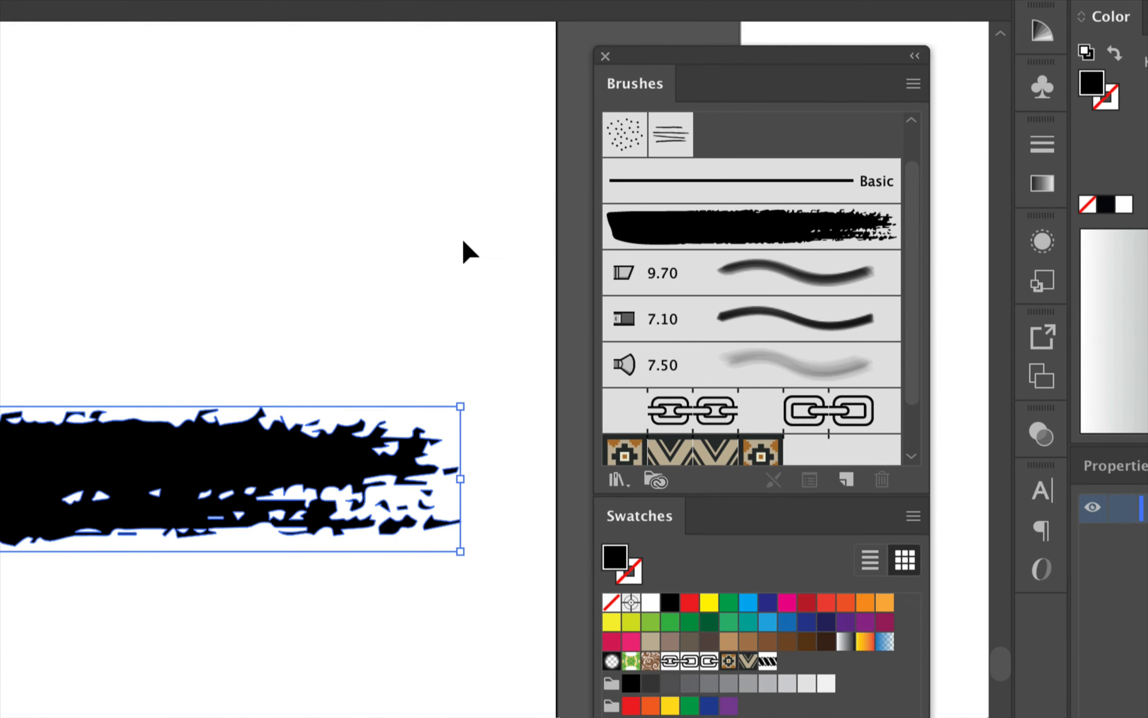
pyautogui.click(469, 245)
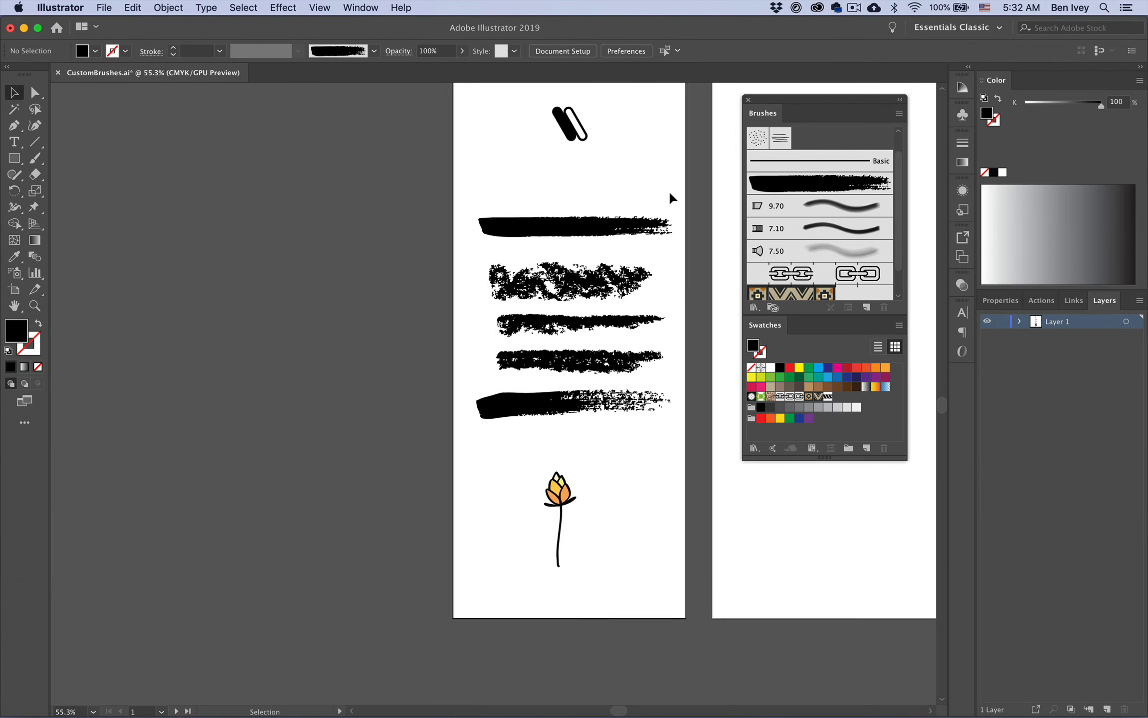
# Step: Paint six curved test strokes with the Opaque Acrylic Brush on the empty artboard
pyautogui.hscroll(10, 669, 190)
pyautogui.scroll(5, 668, 190)
pyautogui.press('b')
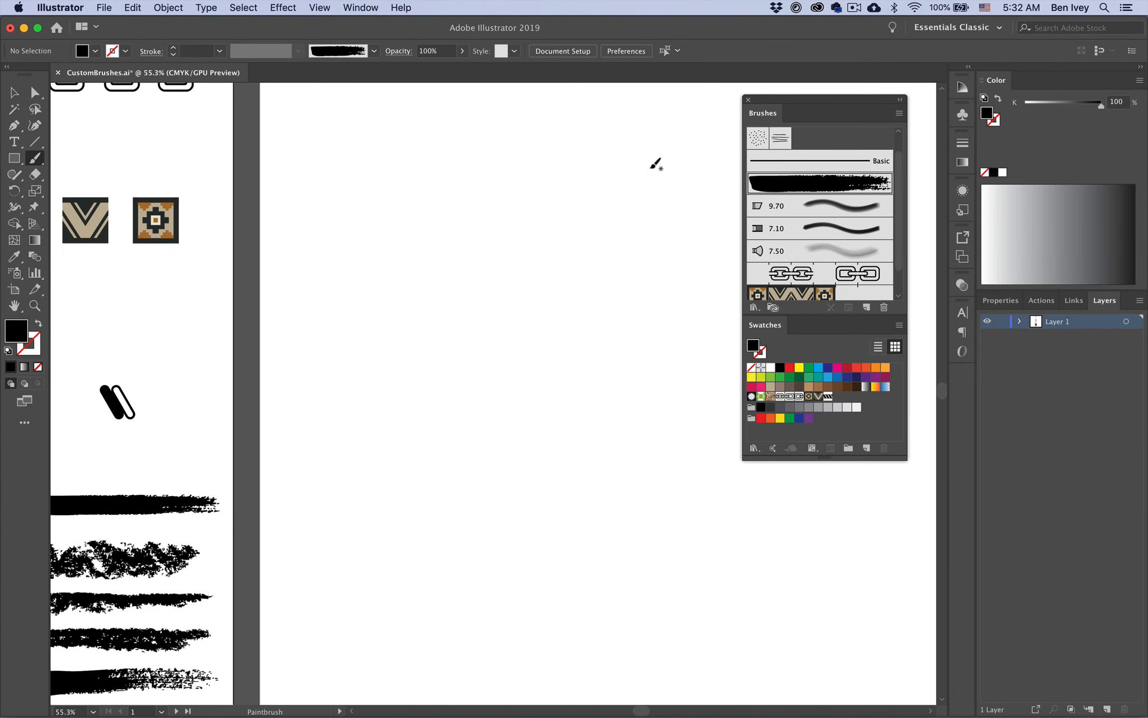
pyautogui.click(817, 184)
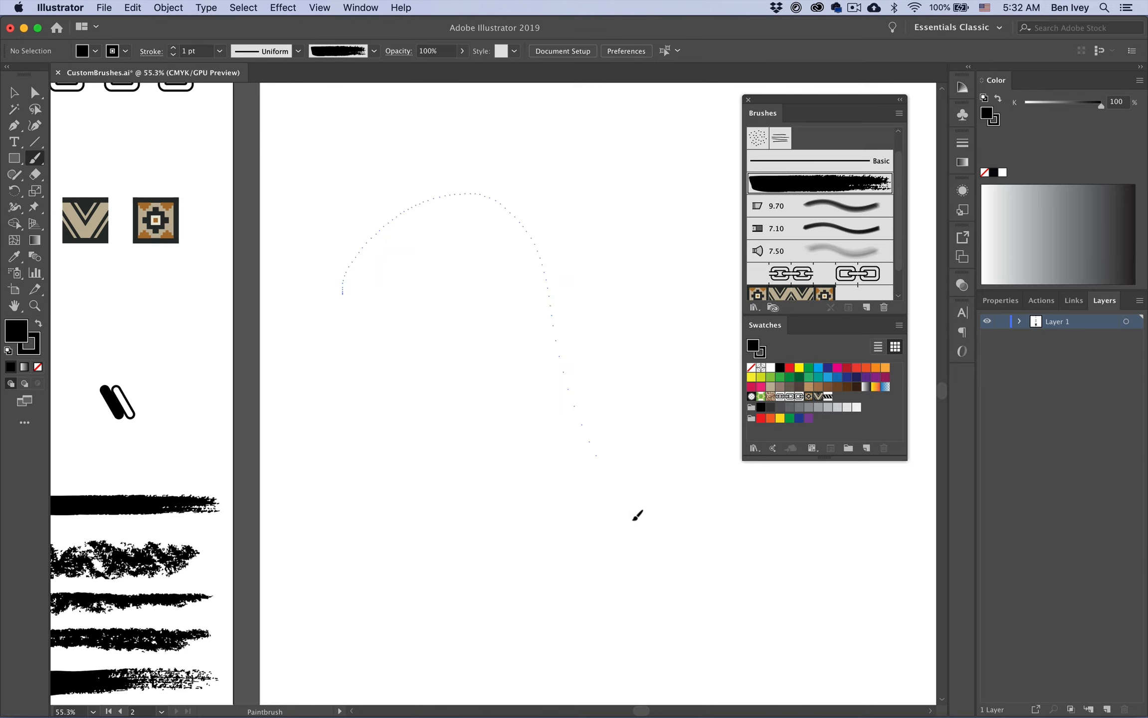
pyautogui.moveTo(637, 515); pyautogui.dragTo(633, 517)
pyautogui.moveTo(479, 404); pyautogui.dragTo(516, 451)
pyautogui.moveTo(445, 319); pyautogui.dragTo(531, 436)
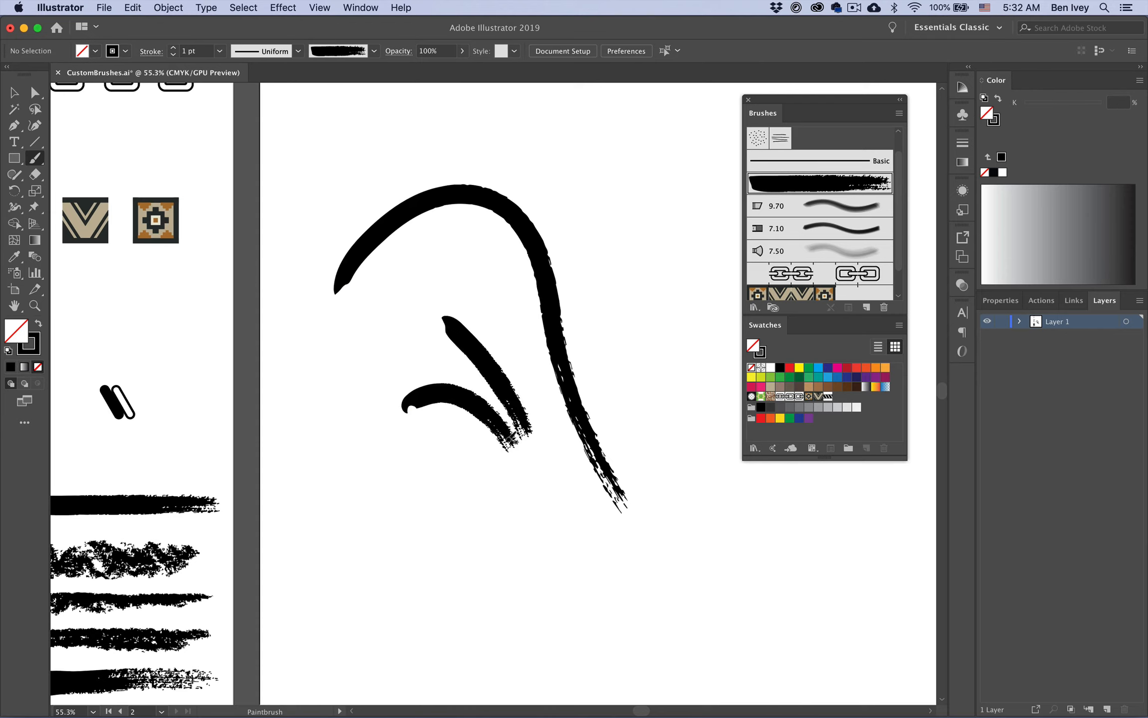
pyautogui.moveTo(384, 322); pyautogui.dragTo(521, 541)
pyautogui.moveTo(452, 473); pyautogui.dragTo(547, 544)
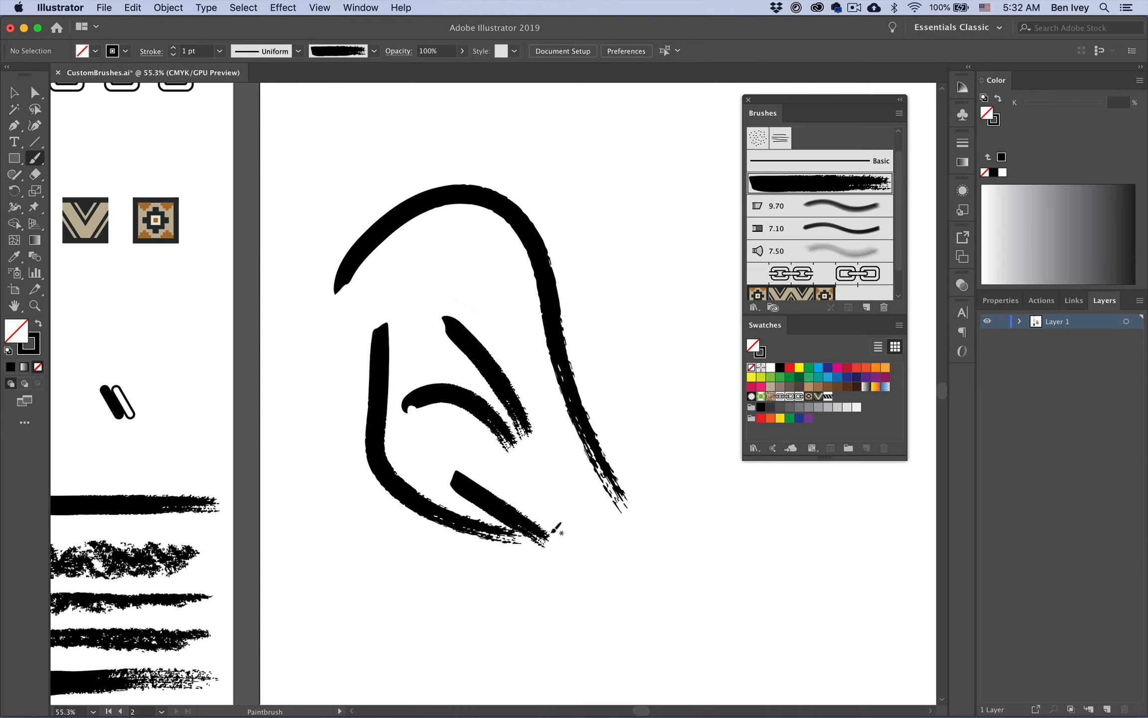
pyautogui.moveTo(628, 250); pyautogui.dragTo(652, 435)
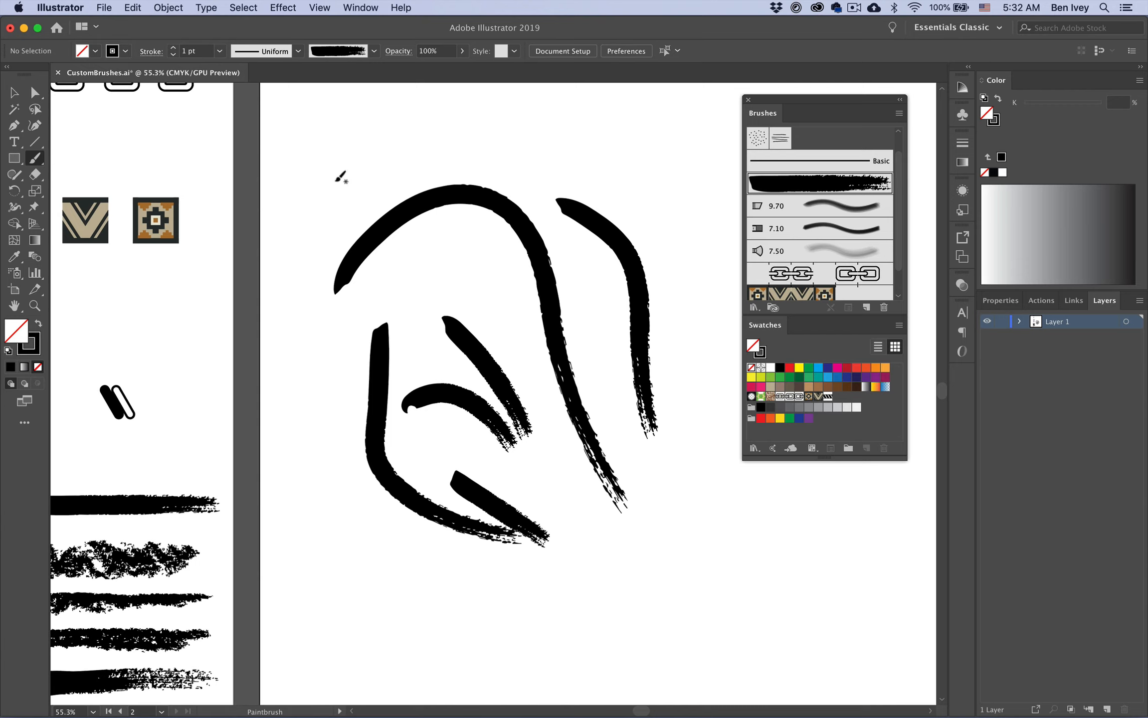
# Step: Recolor all six test strokes magenta, and delete them from the artboard
pyautogui.moveTo(335, 159)
pyautogui.mouseDown()
pyautogui.moveTo(464, 388)
pyautogui.moveTo(674, 535)
pyautogui.mouseUp()
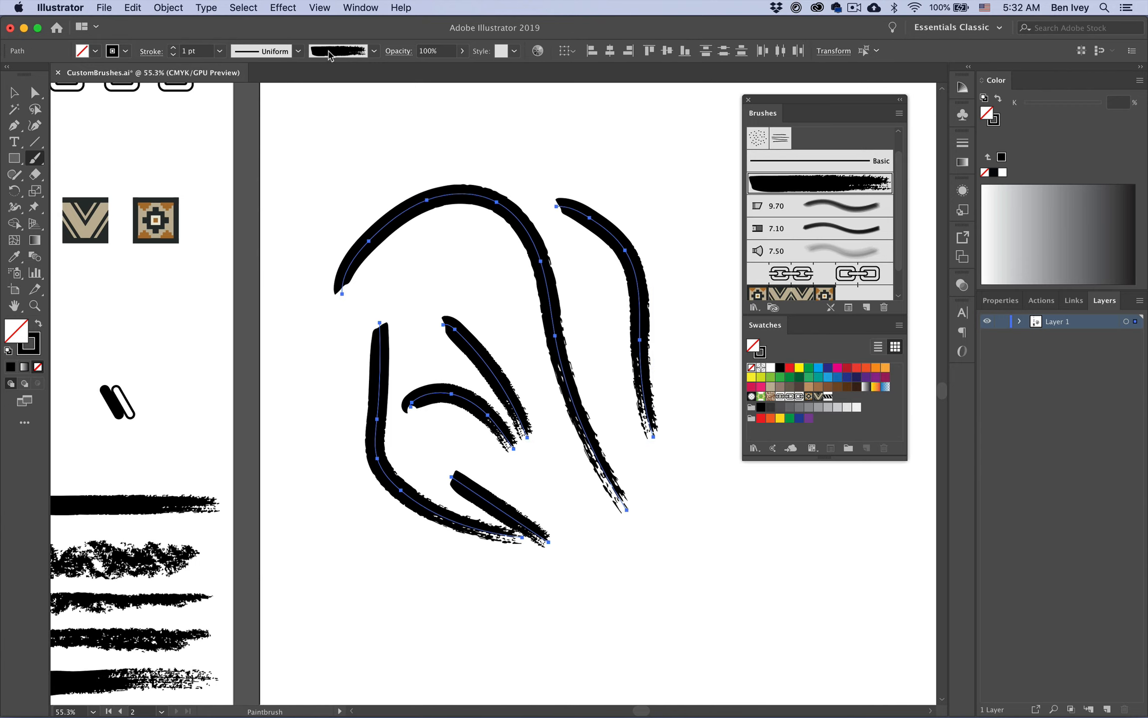
pyautogui.click(126, 52)
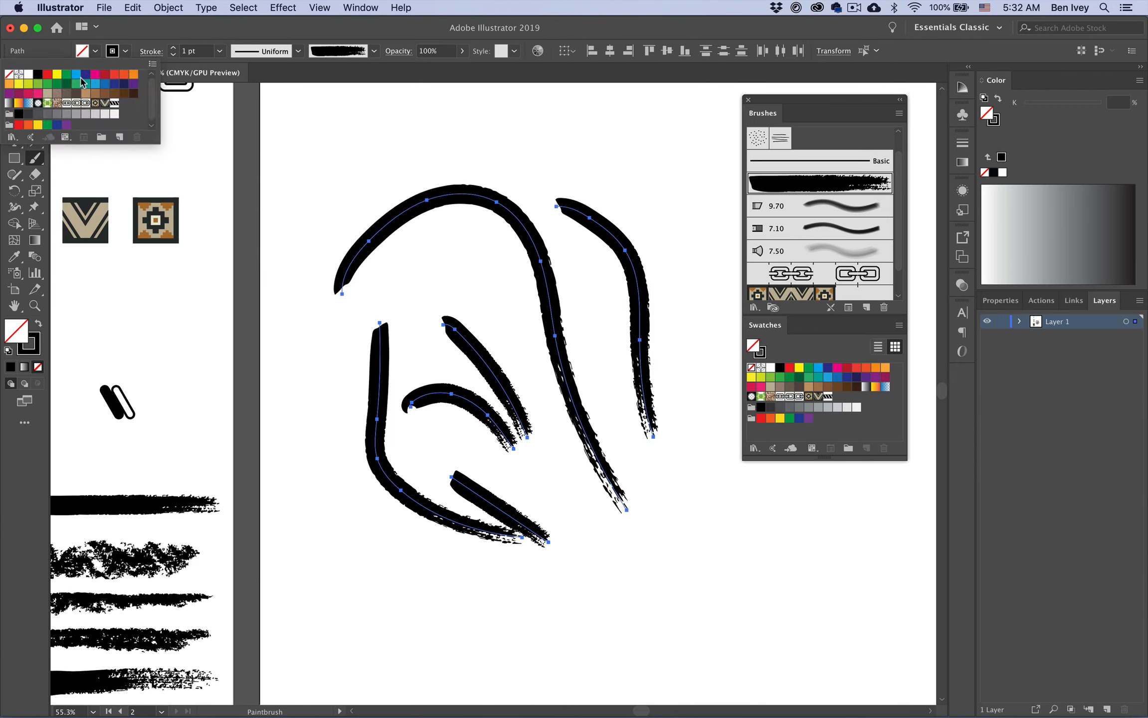
pyautogui.click(106, 83)
pyautogui.click(96, 75)
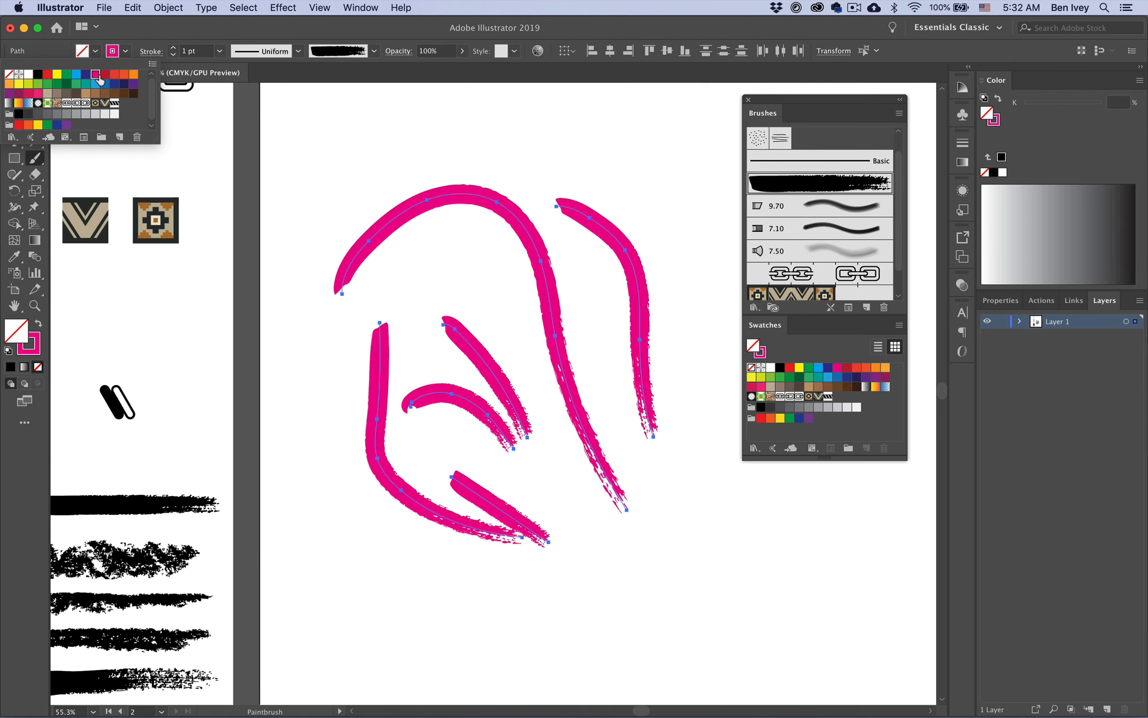
pyautogui.click(398, 166)
pyautogui.press('super+shift+a')
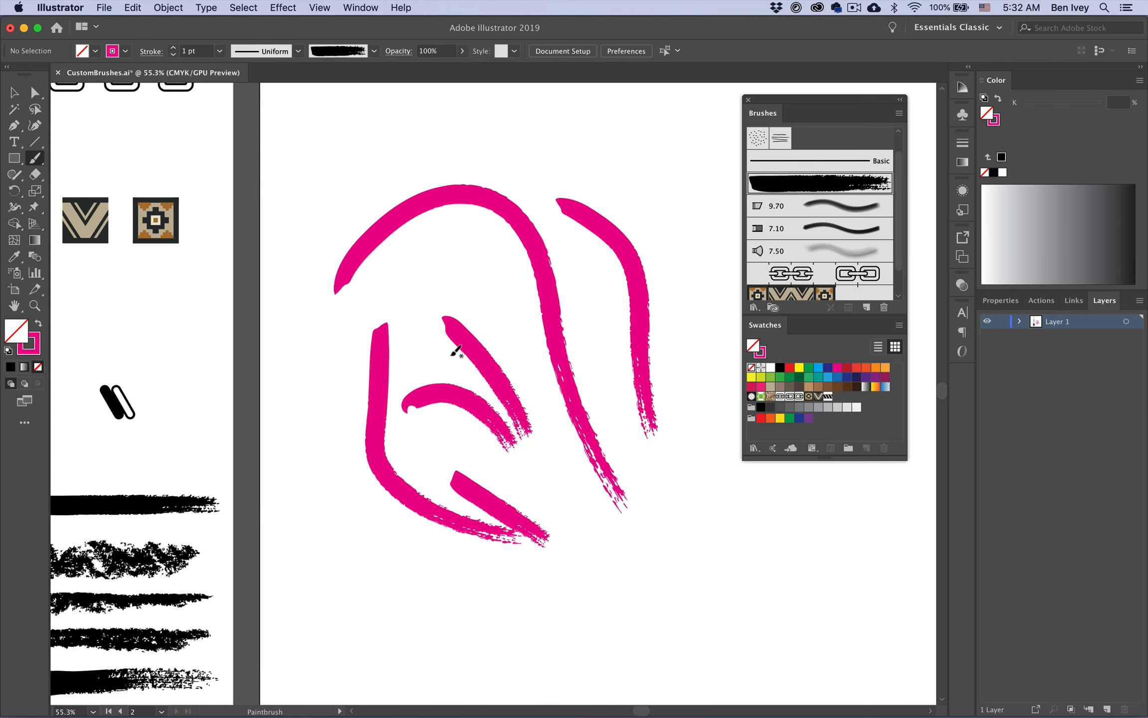
pyautogui.moveTo(349, 171); pyautogui.dragTo(688, 571)
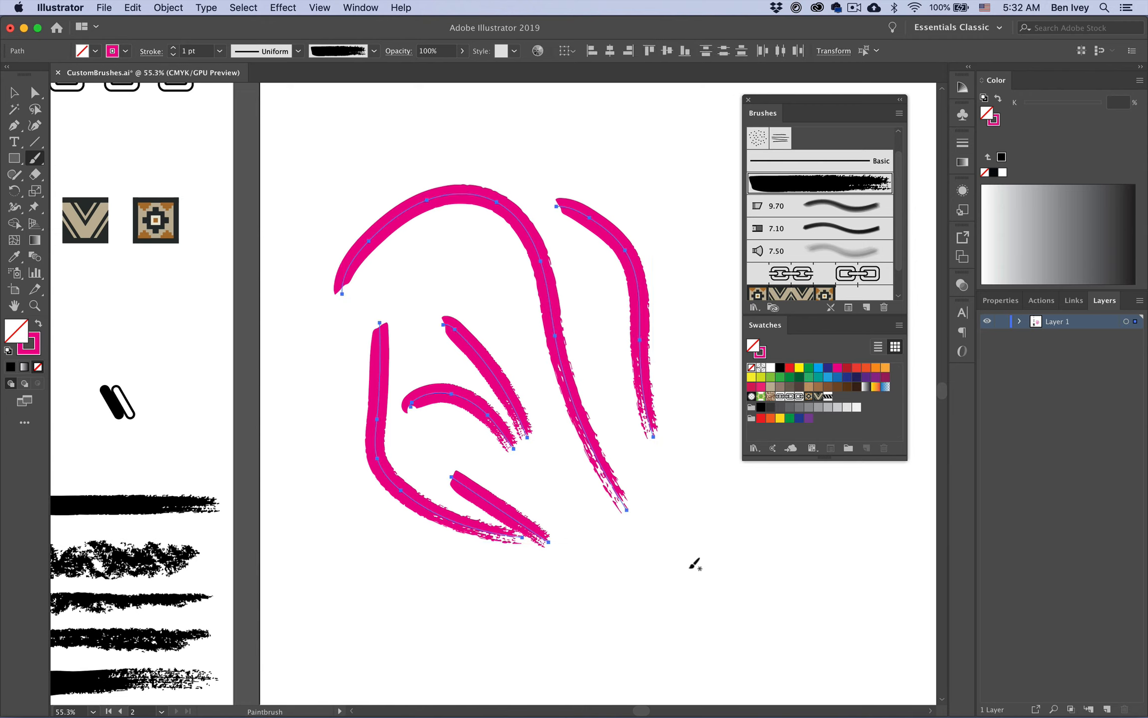
pyautogui.press('Delete')
# Step: Lower the opacity of the third, thin tapering paint stroke group to 20%
pyautogui.hscroll(-4, 492, 501)
pyautogui.scroll(-2, 492, 501)
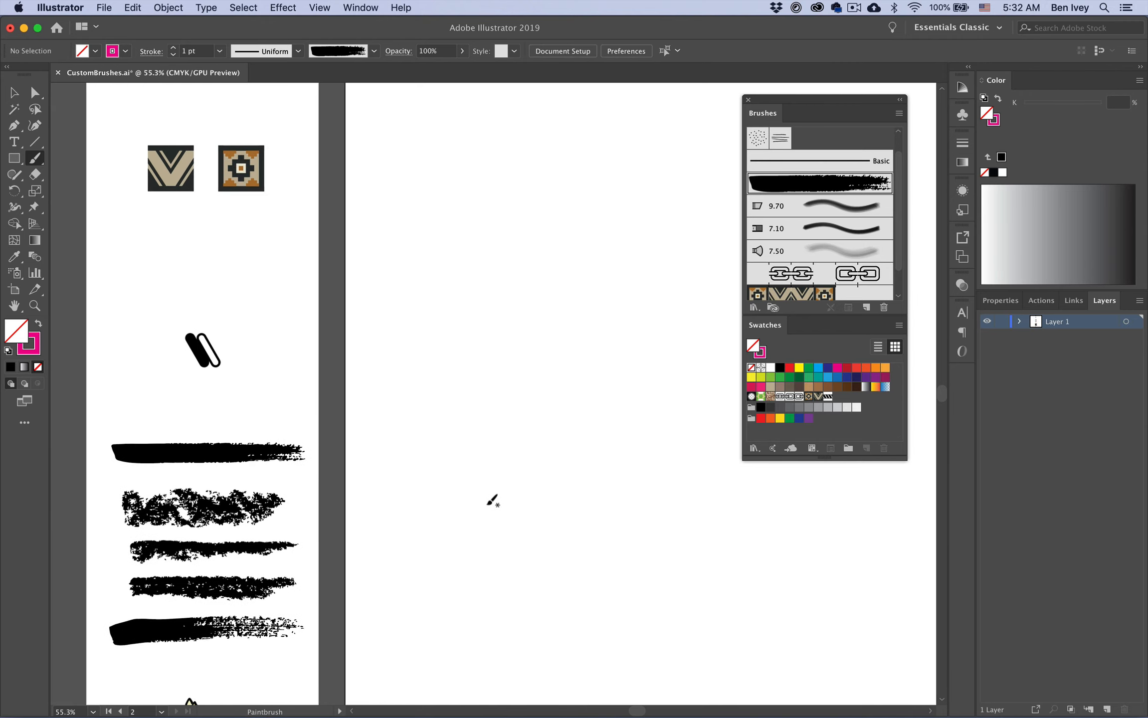
pyautogui.scroll(-2, 368, 526)
pyautogui.hscroll(-3, 368, 524)
pyautogui.scroll(5, 368, 522)
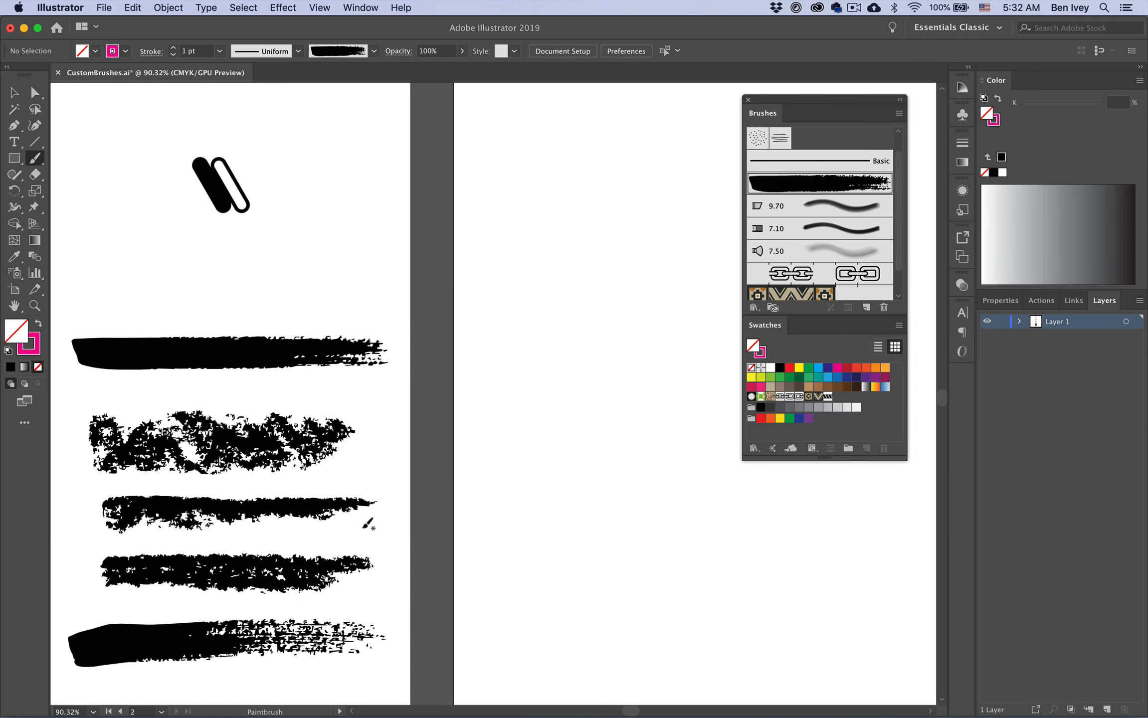
pyautogui.hscroll(-4, 368, 519)
pyautogui.scroll(-1, 368, 519)
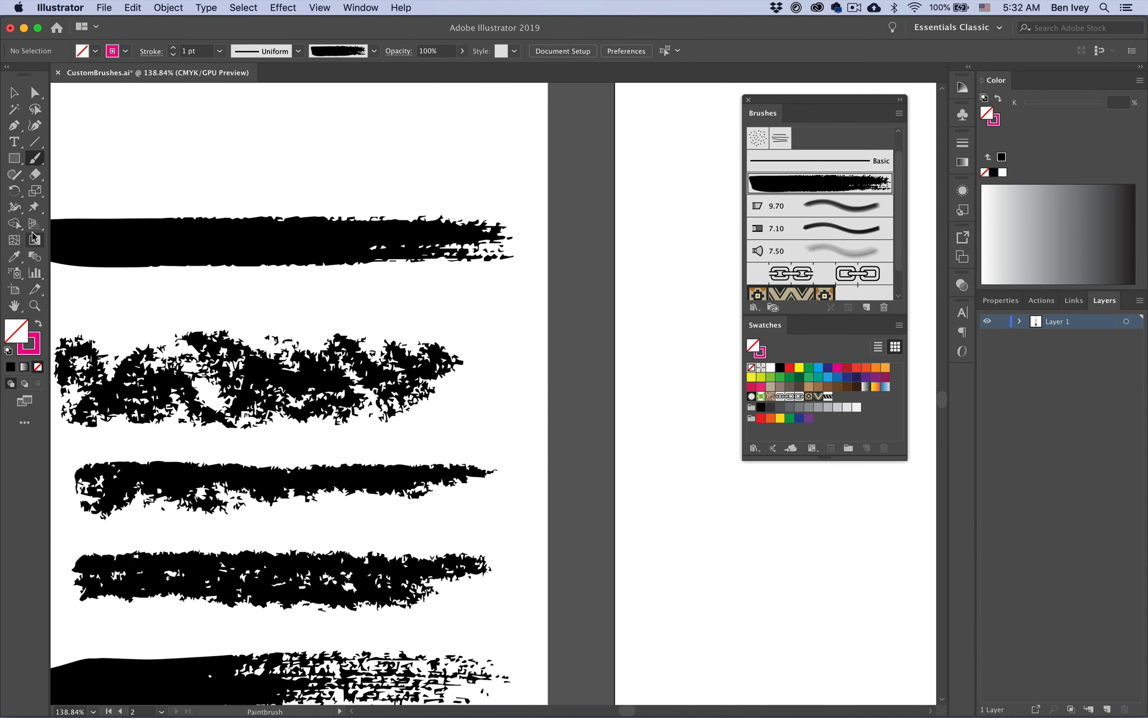
pyautogui.click(14, 93)
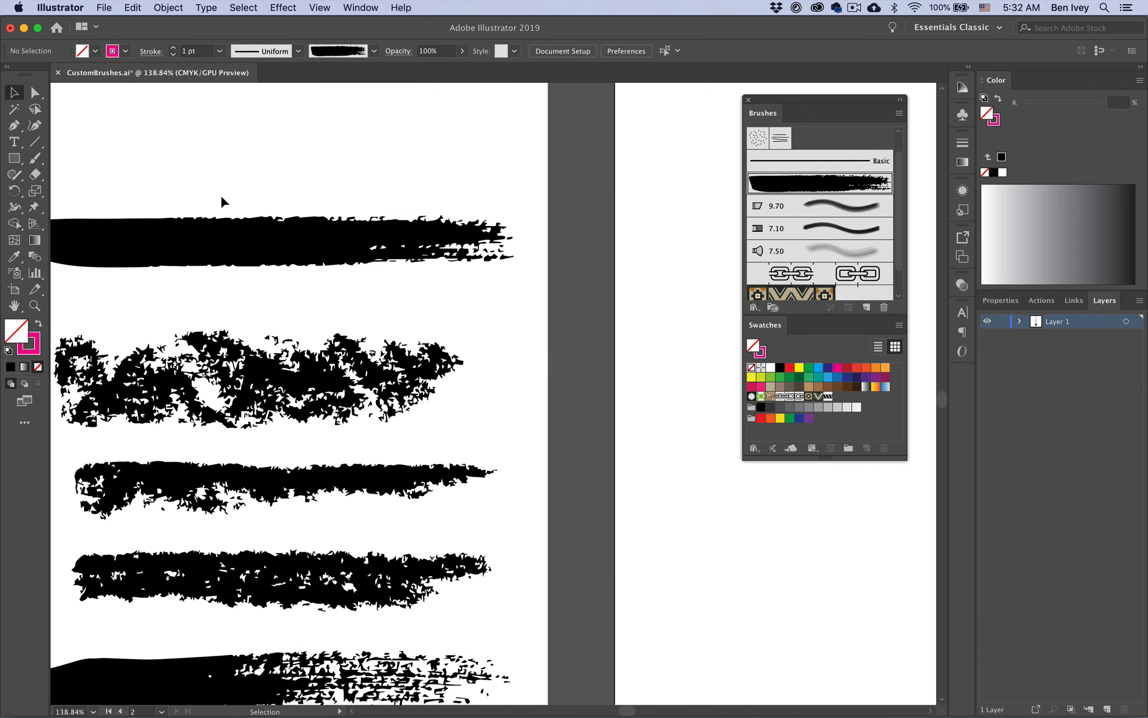
pyautogui.click(236, 356)
pyautogui.scroll(-2, 349, 426)
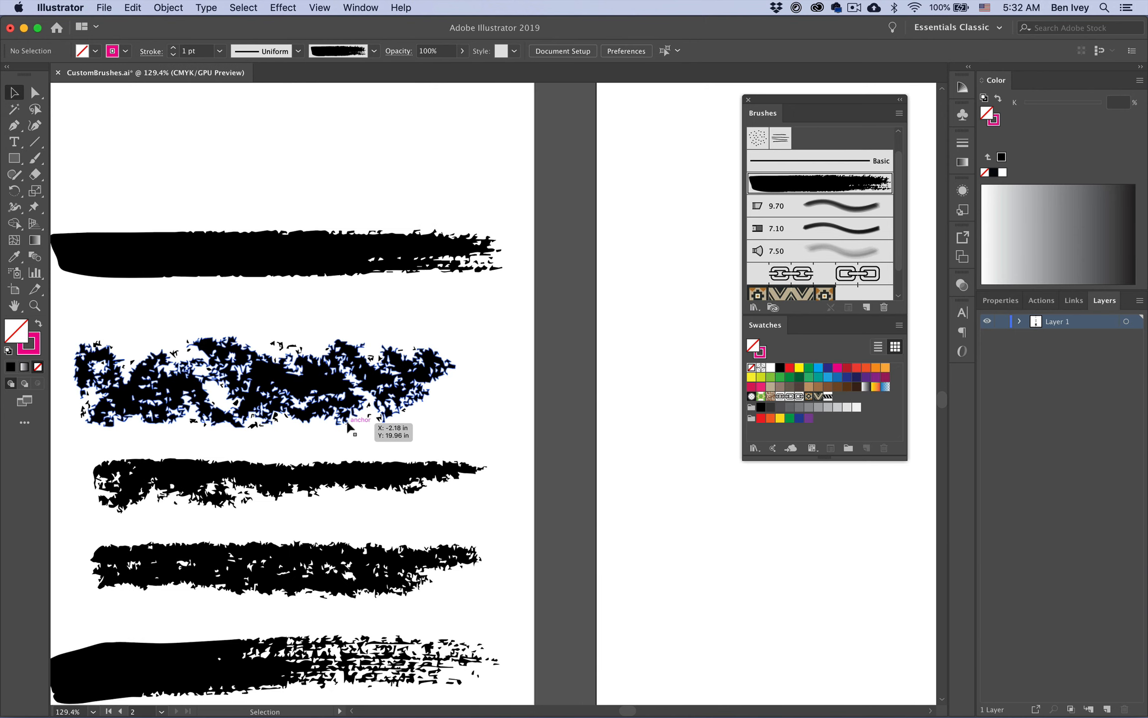
pyautogui.press('super+shift+a')
pyautogui.hscroll(-4, 354, 349)
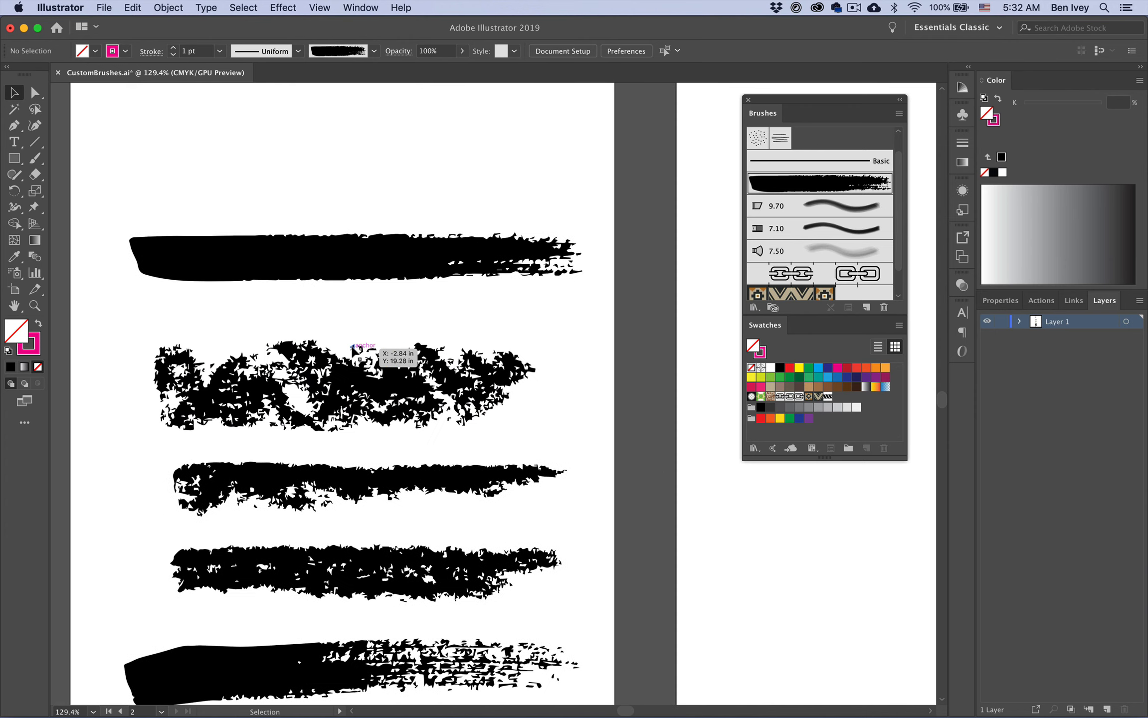
pyautogui.scroll(-5, 316, 296)
pyautogui.hscroll(2, 316, 297)
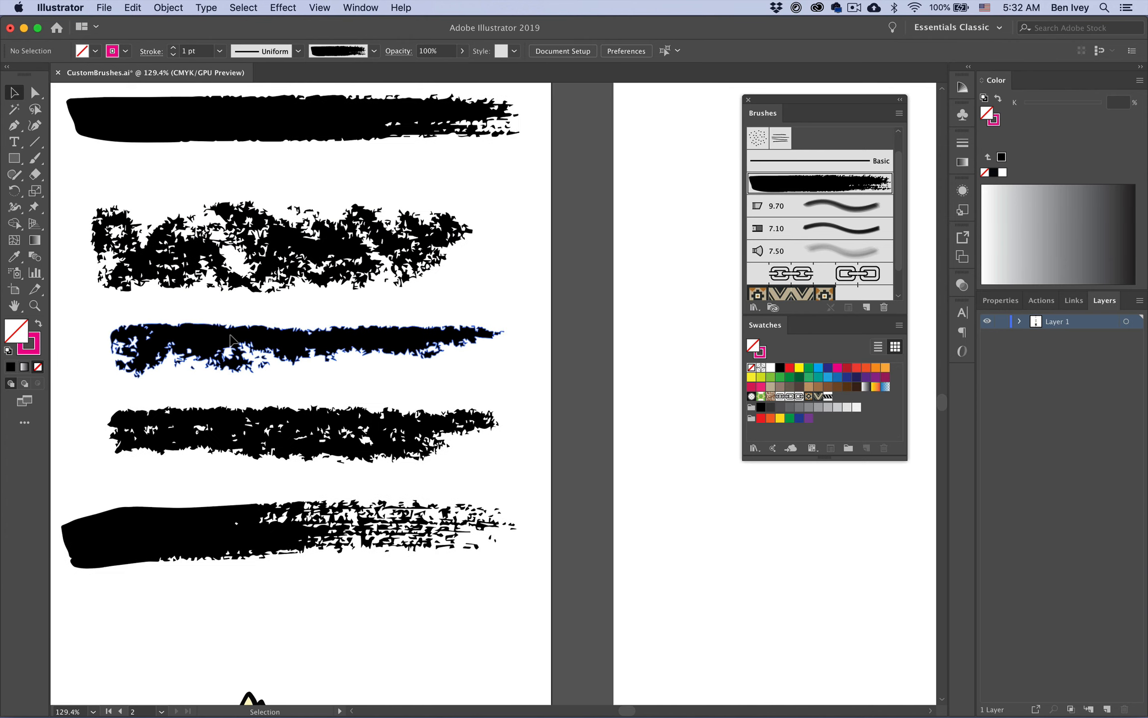
pyautogui.click(212, 349)
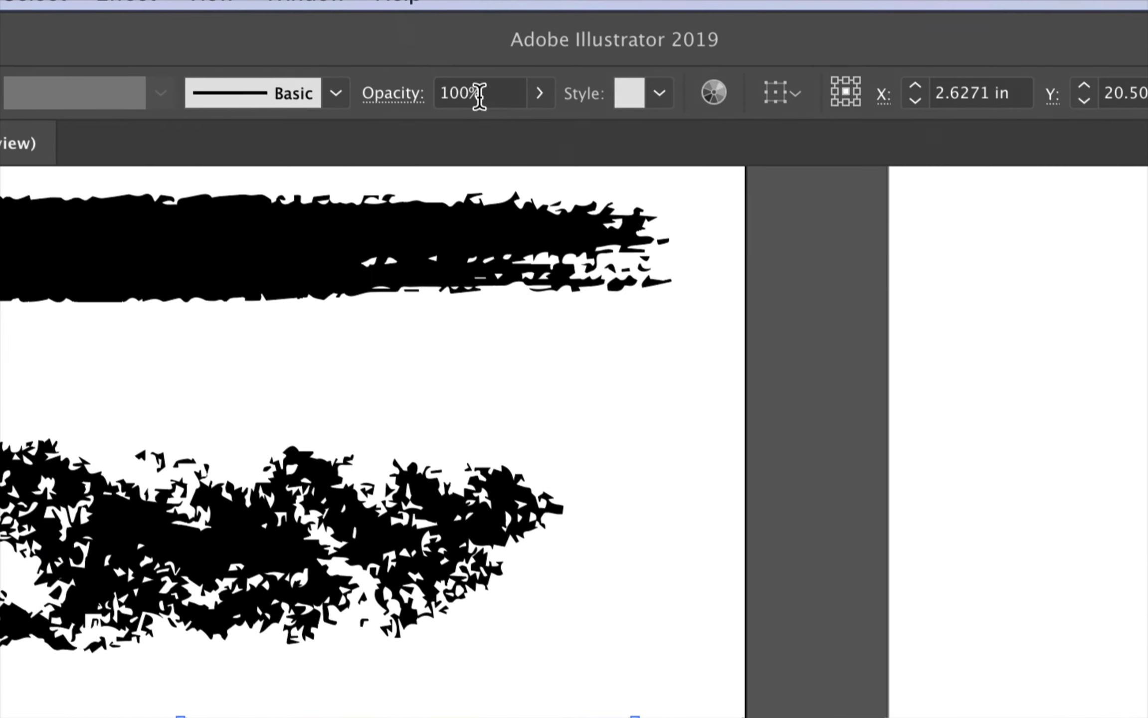
pyautogui.click(539, 92)
pyautogui.moveTo(528, 132); pyautogui.dragTo(441, 132)
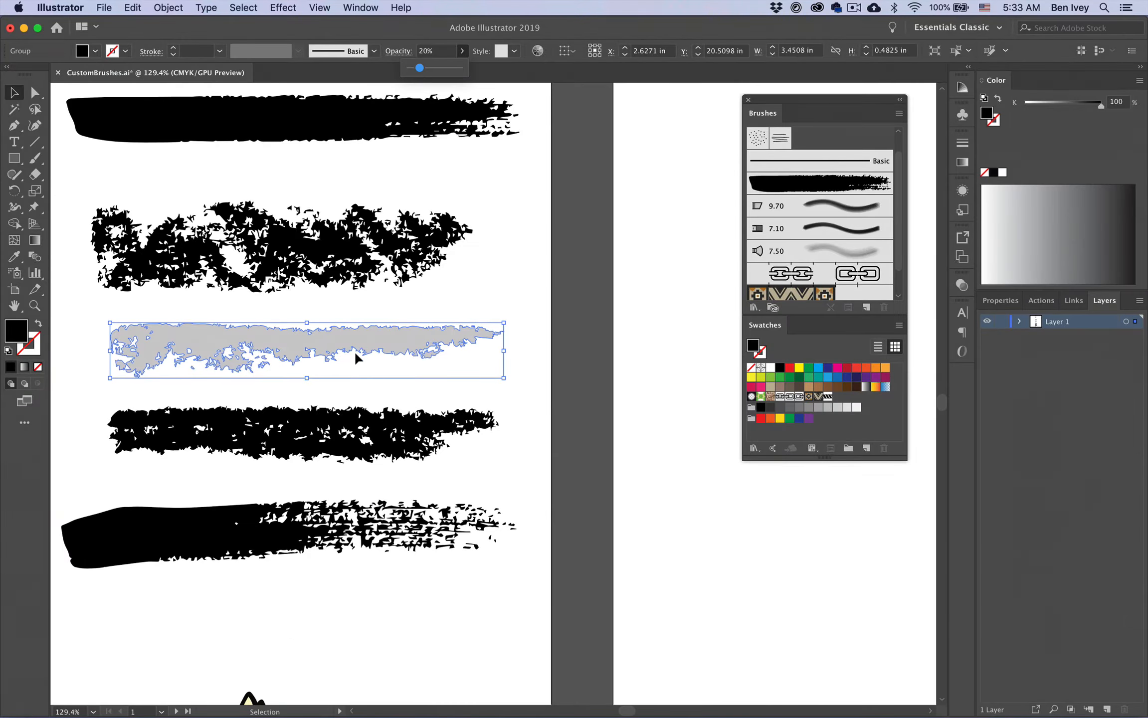
pyautogui.click(539, 390)
pyautogui.click(232, 364)
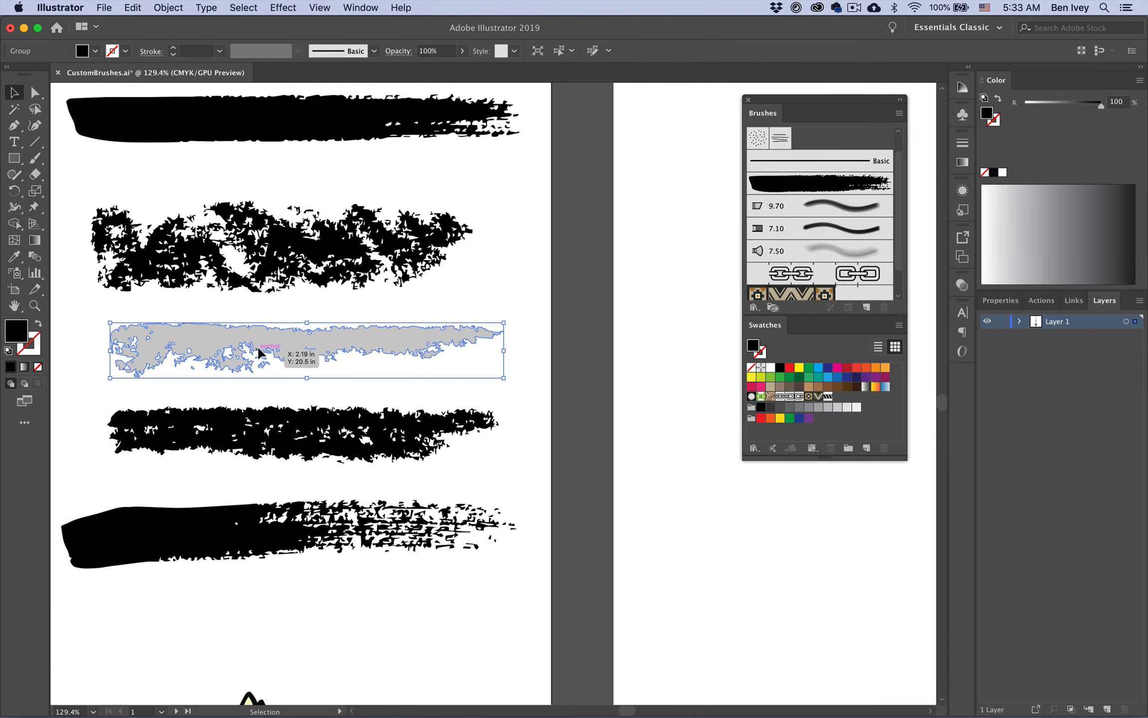
pyautogui.click(531, 435)
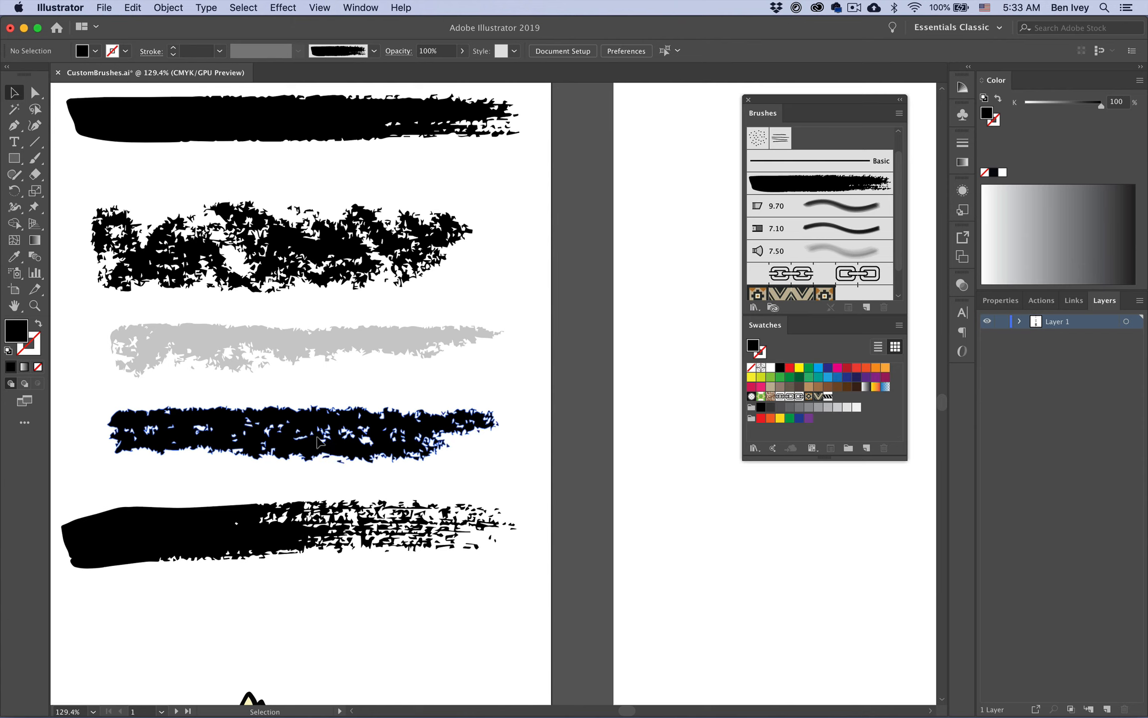
# Step: Move the fourth paint stroke group up onto the grey translucent stroke and set its opacity to 13%
pyautogui.click(305, 448)
pyautogui.moveTo(302, 448); pyautogui.dragTo(300, 366)
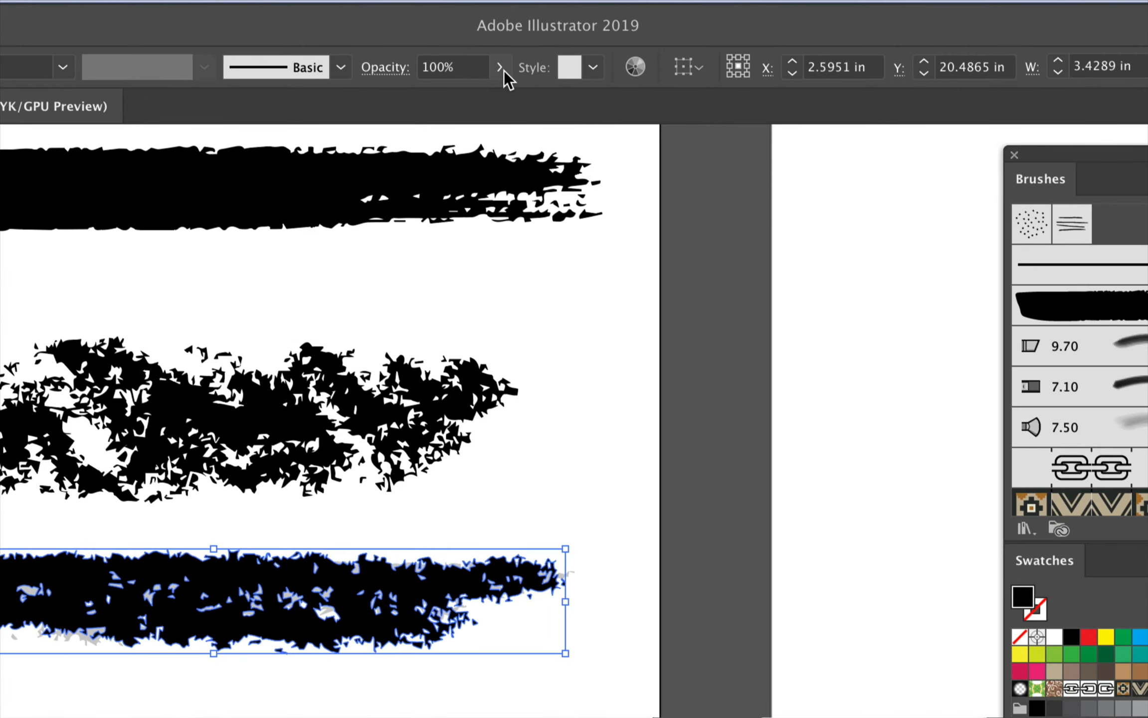
pyautogui.click(462, 51)
pyautogui.moveTo(429, 103); pyautogui.dragTo(417, 103)
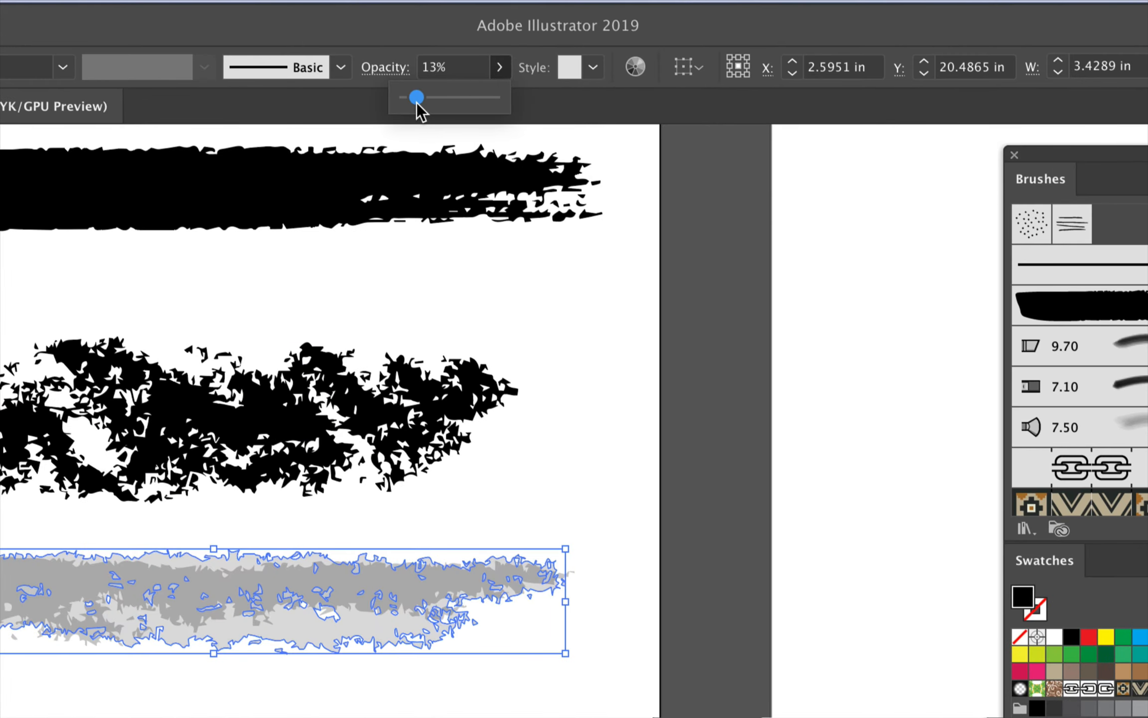
pyautogui.click(575, 391)
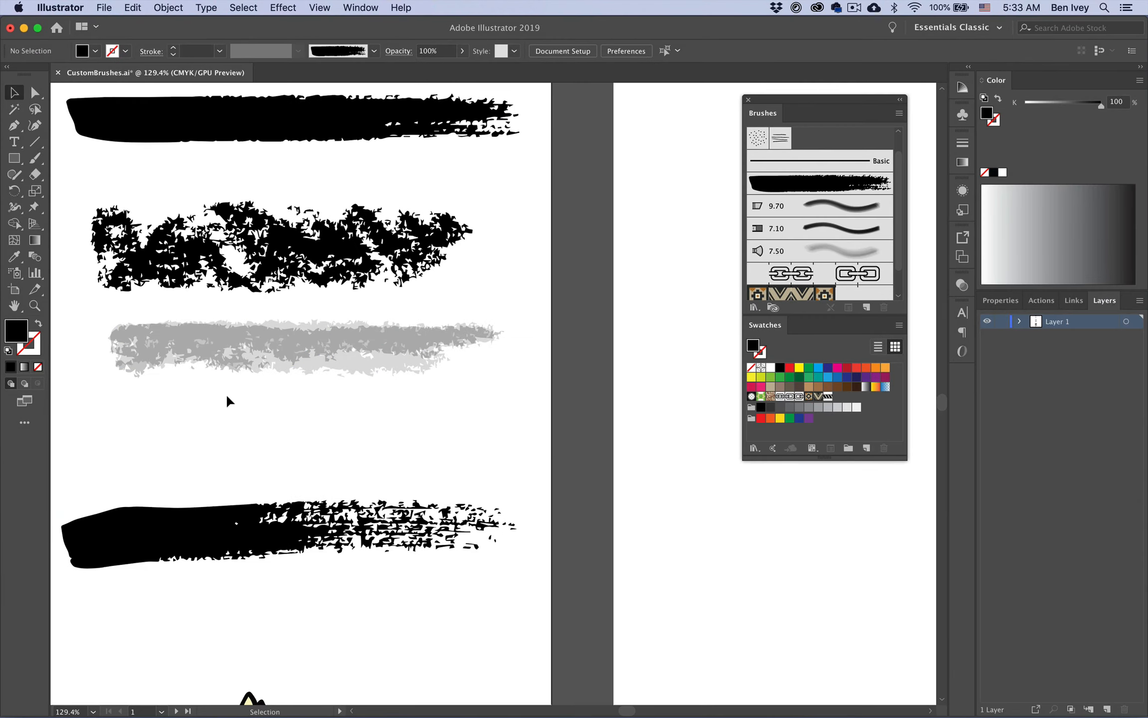
# Step: Narrow the lighter overlapping stroke group to about 3.11 in and scale the darker one down to about 2.51 by 0.35 in
pyautogui.scroll(5, 145, 393)
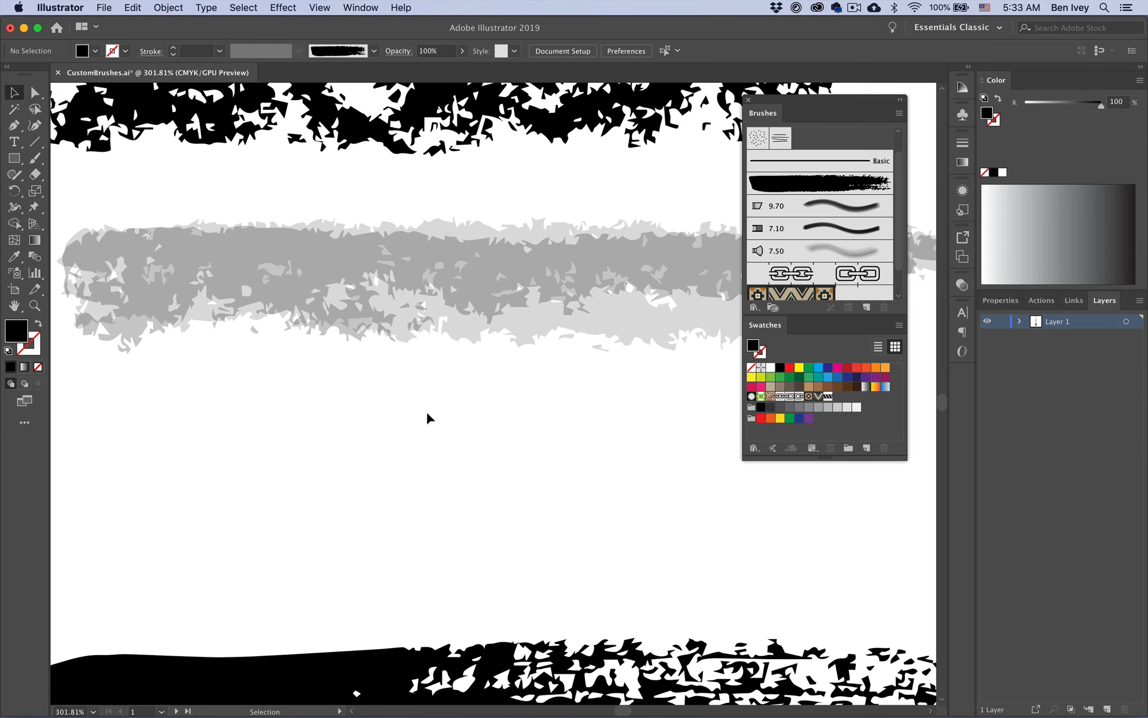
pyautogui.scroll(-5, 426, 411)
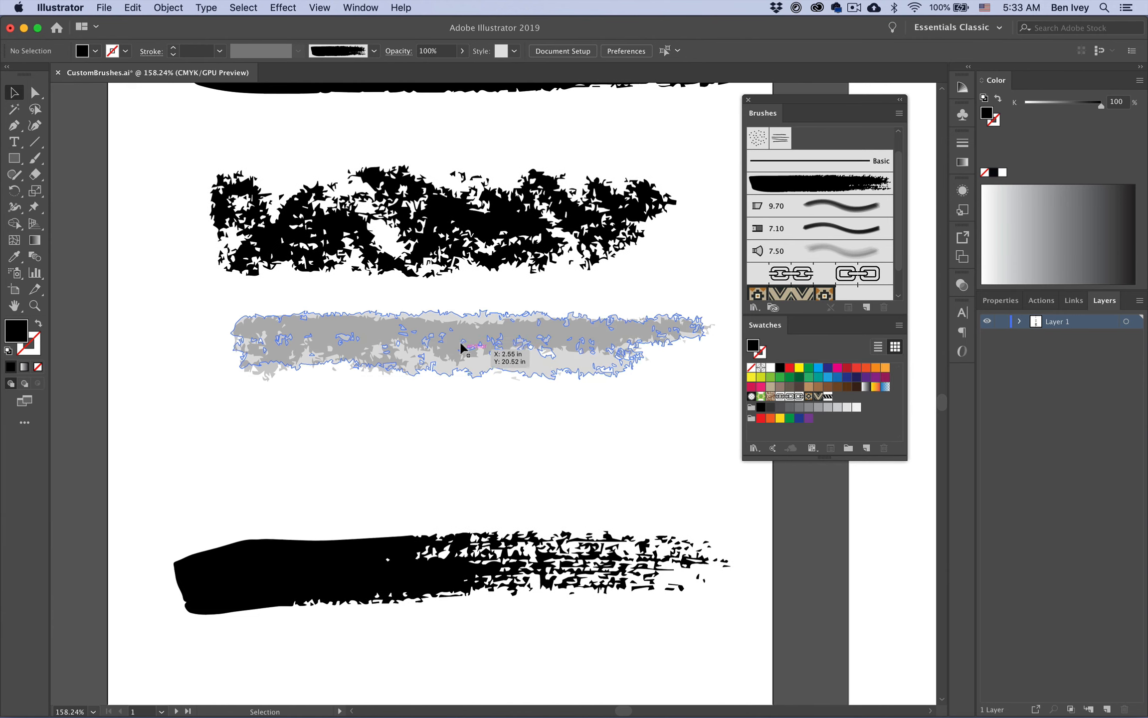
pyautogui.click(459, 340)
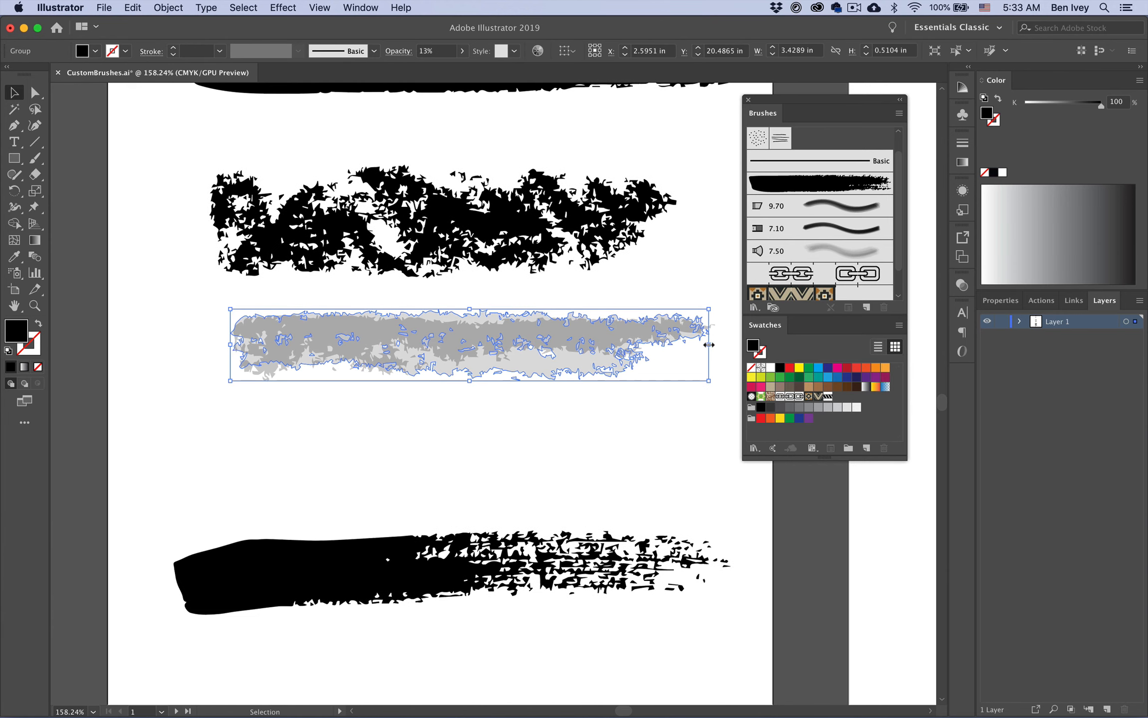
pyautogui.moveTo(707, 344)
pyautogui.mouseDown()
pyautogui.moveTo(669, 350)
pyautogui.moveTo(688, 331)
pyautogui.moveTo(653, 356)
pyautogui.moveTo(501, 348)
pyautogui.moveTo(593, 344)
pyautogui.mouseUp()
pyautogui.press('super+z')
pyautogui.click(629, 433)
pyautogui.click(489, 375)
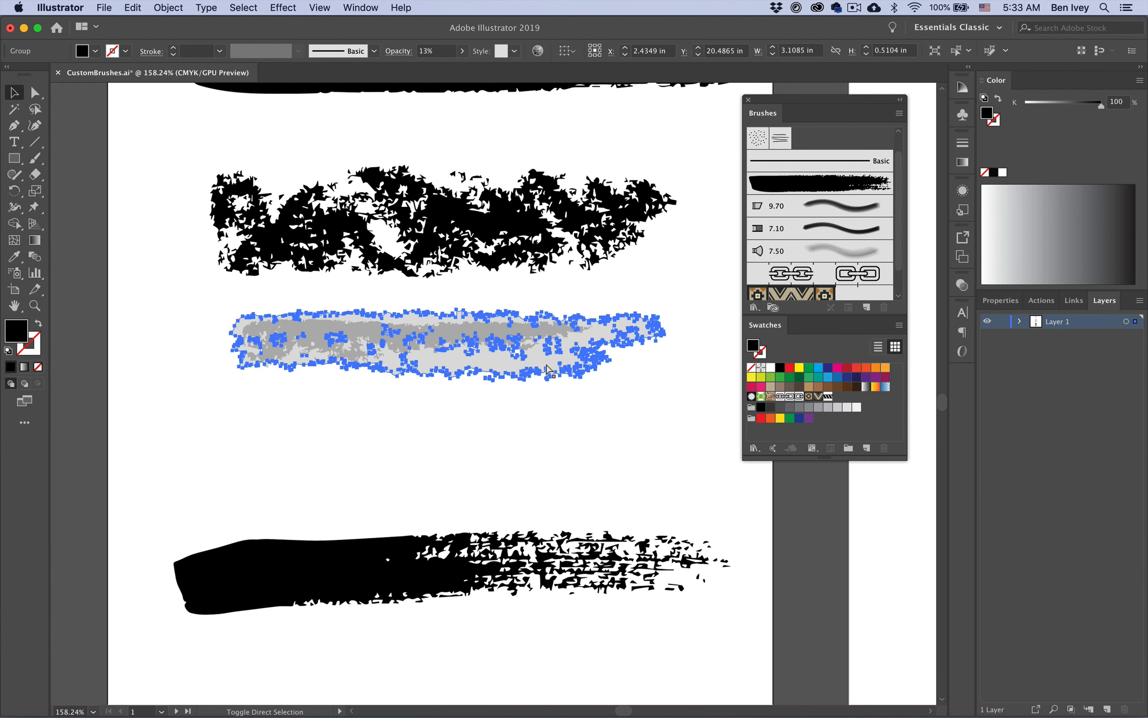
# Step: Set the opacity of the larger, lighter stroke group to 8% and select the smaller, darker group overlapping it
pyautogui.click(432, 50)
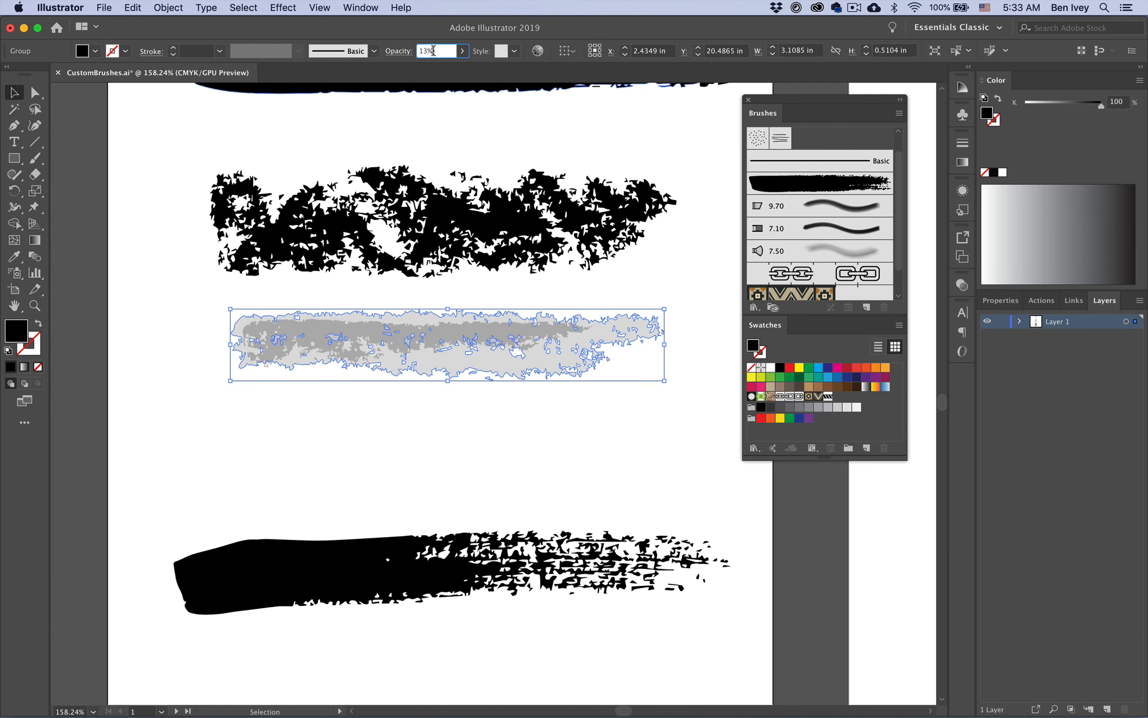
pyautogui.press('Down')
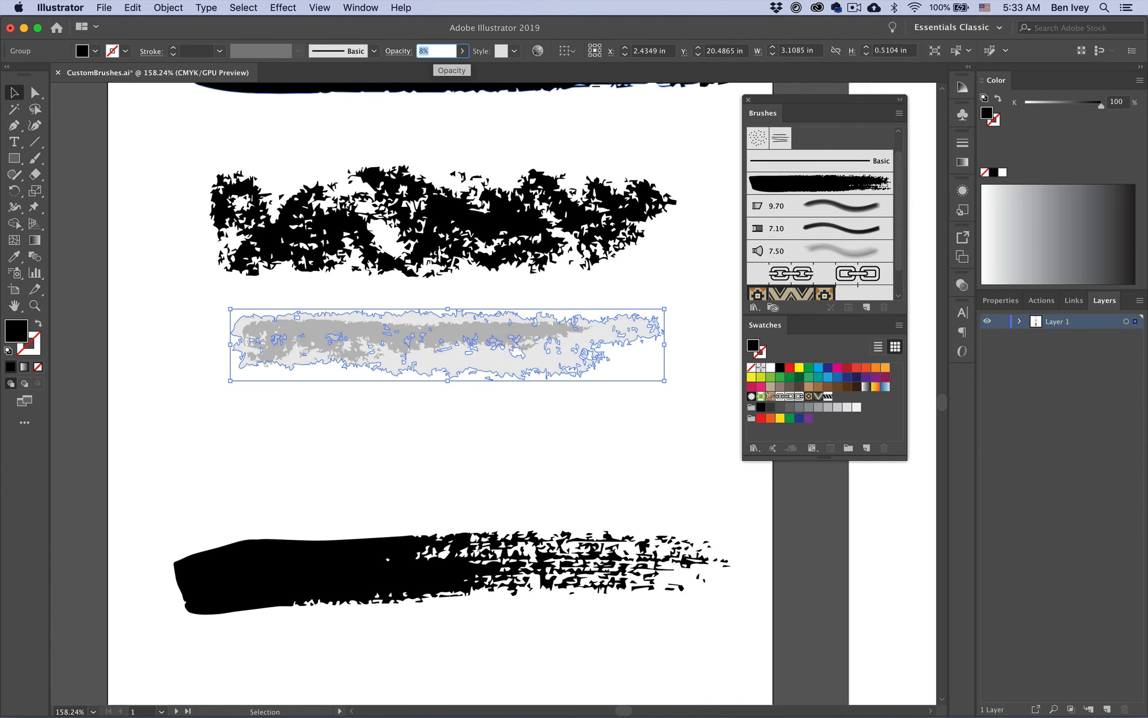
pyautogui.click(426, 385)
pyautogui.click(434, 339)
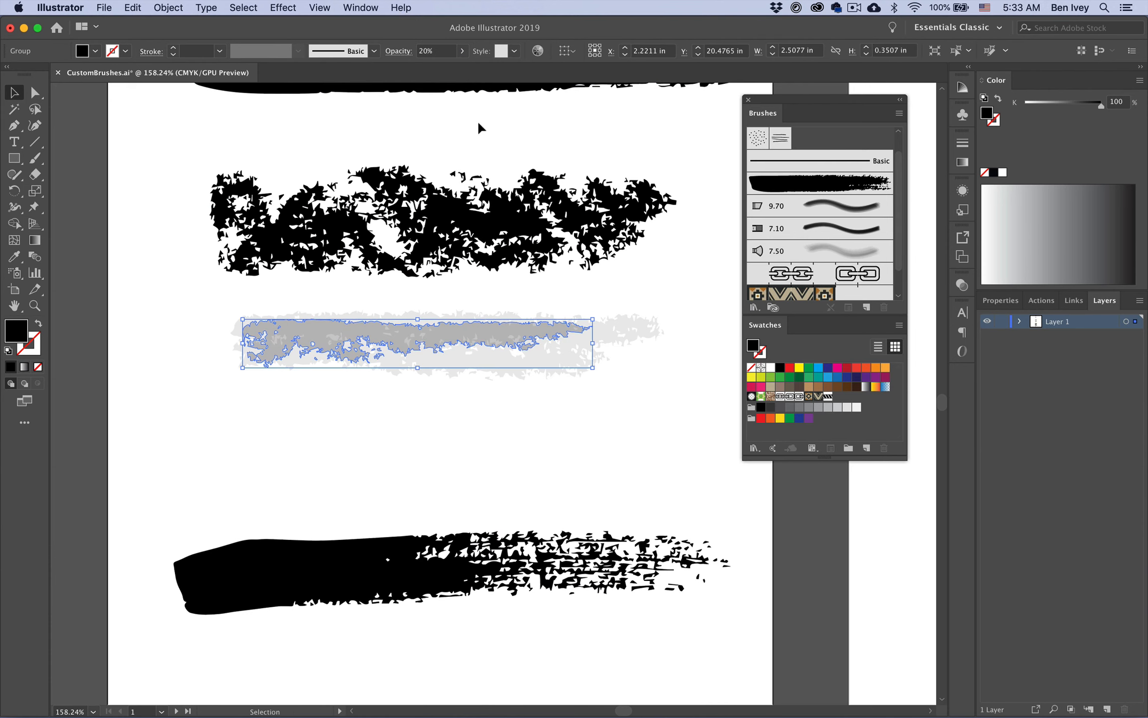
# Step: Set the opacity of the smaller, darker overlapping stroke group to 12% and deselect it
pyautogui.click(442, 52)
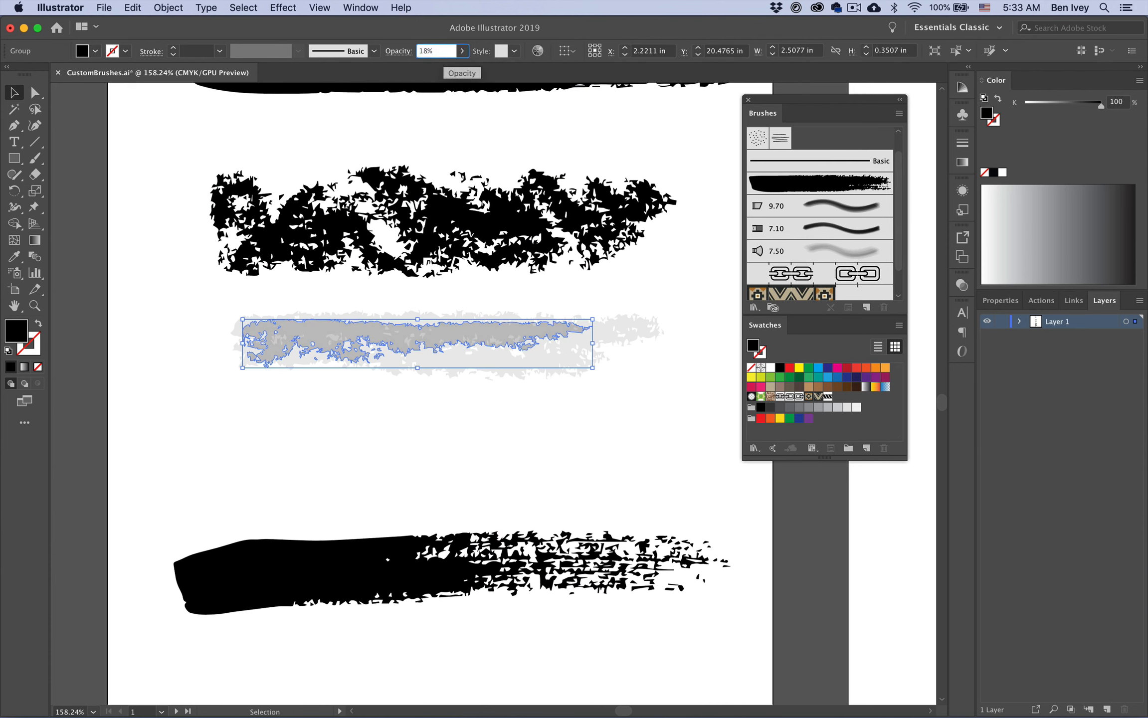
pyautogui.press('Down')
pyautogui.press('Down')
pyautogui.press('Down')
pyautogui.press('Down')
pyautogui.press('Down')
pyautogui.press('Down')
pyautogui.press('Down')
pyautogui.press('Down')
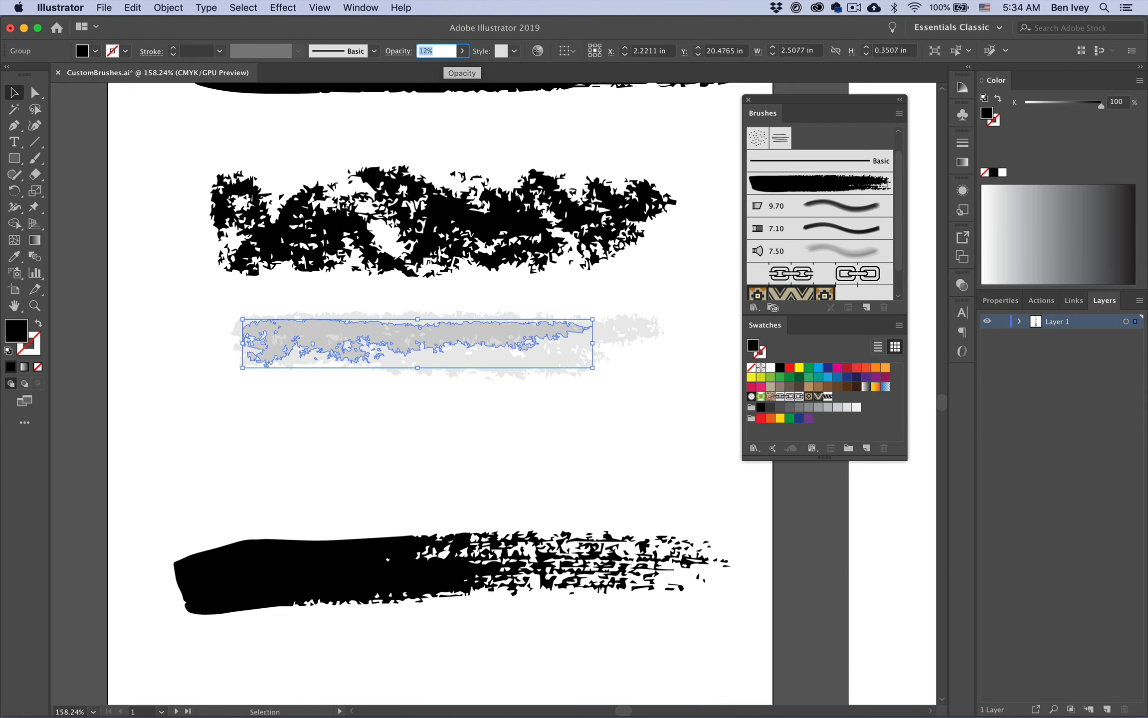
pyautogui.click(433, 458)
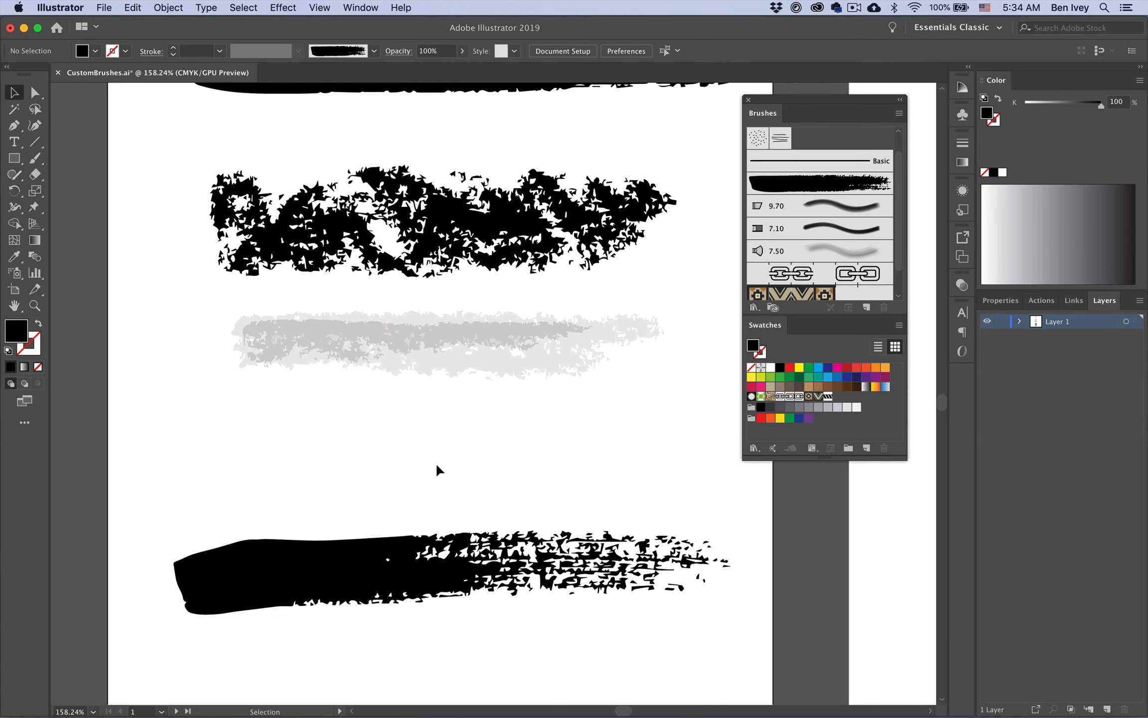
# Step: Move the solid dry-brush stroke group up onto the layered translucent strokes and set its opacity to 13%
pyautogui.click(358, 589)
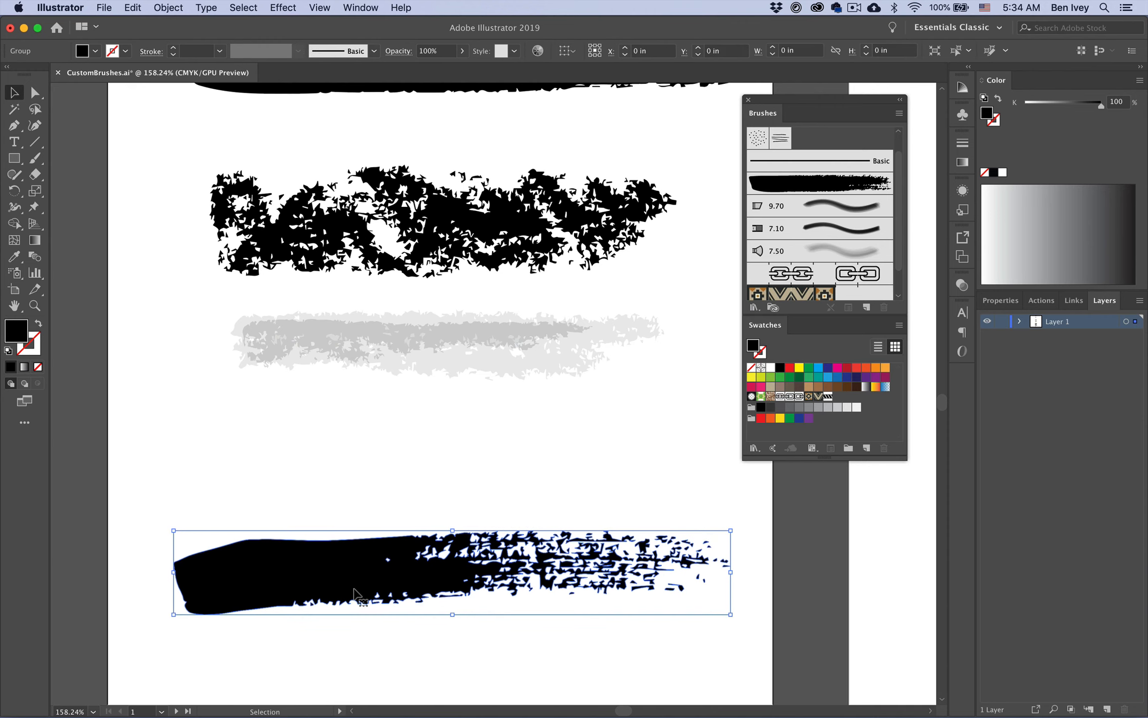
pyautogui.moveTo(319, 587)
pyautogui.mouseDown()
pyautogui.moveTo(381, 401)
pyautogui.moveTo(367, 360)
pyautogui.mouseUp()
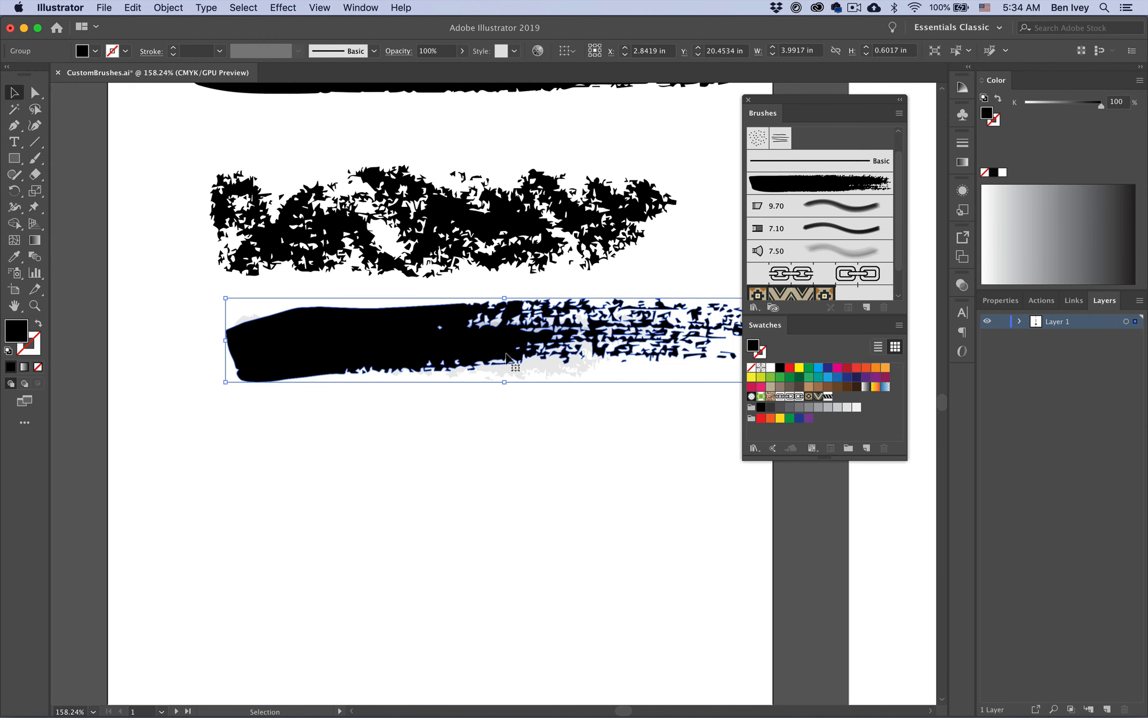
pyautogui.click(462, 51)
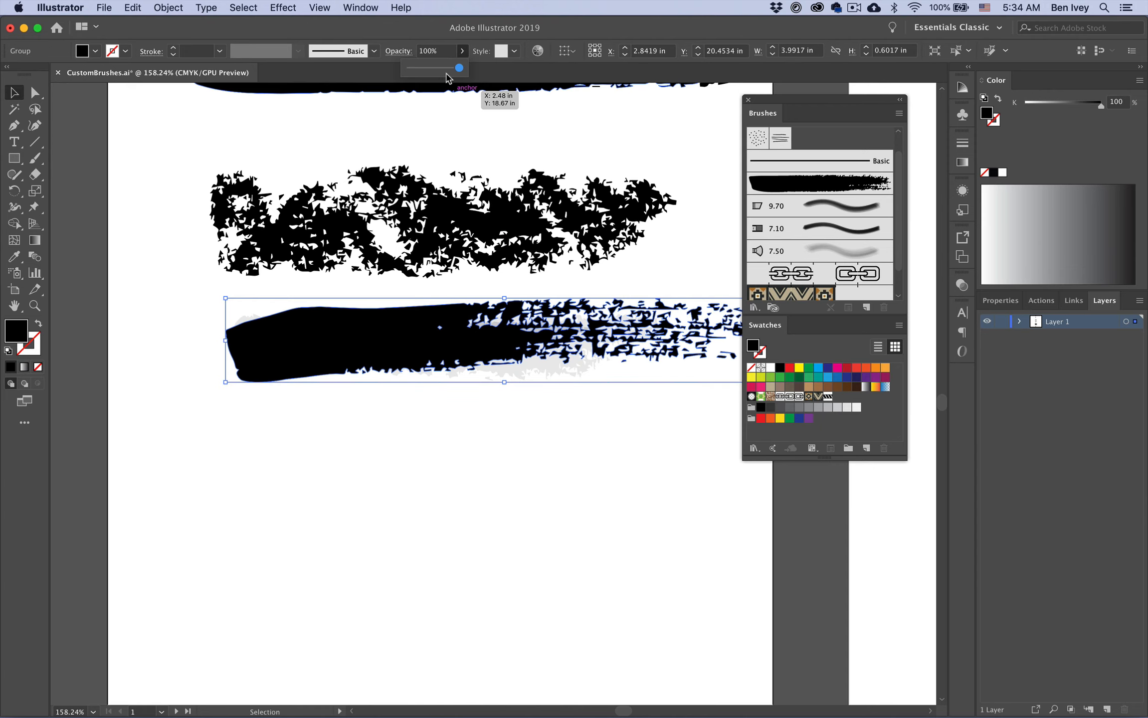
pyautogui.moveTo(462, 68); pyautogui.dragTo(417, 73)
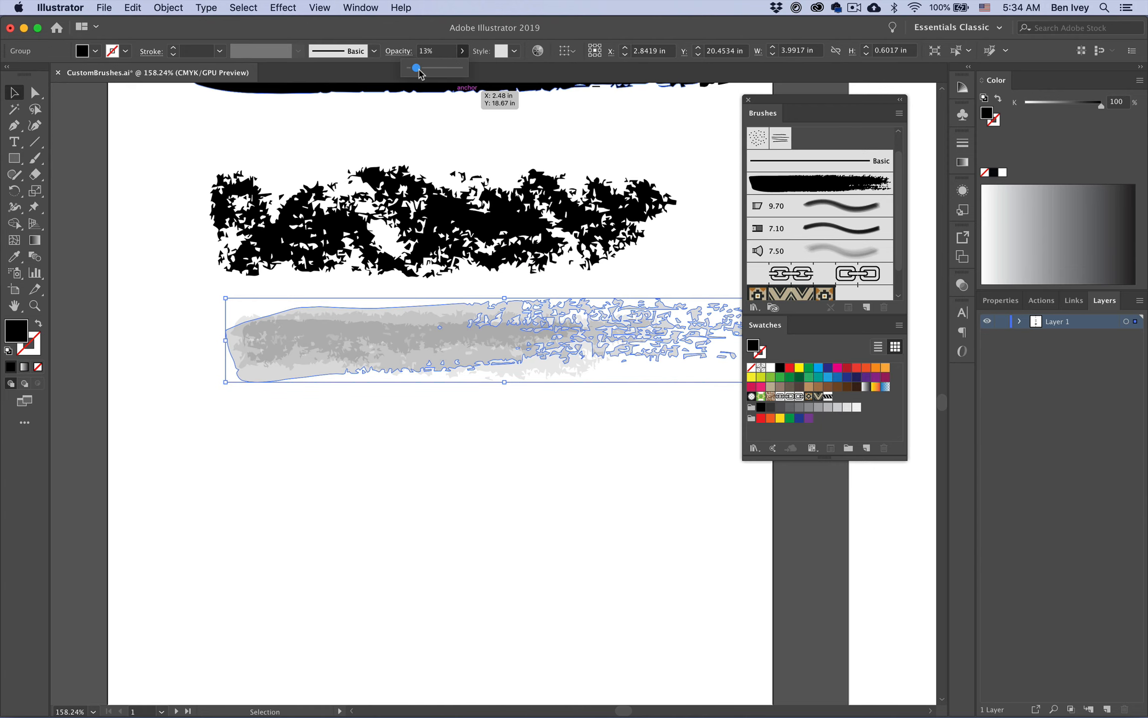
pyautogui.click(476, 527)
pyautogui.hscroll(5, 475, 527)
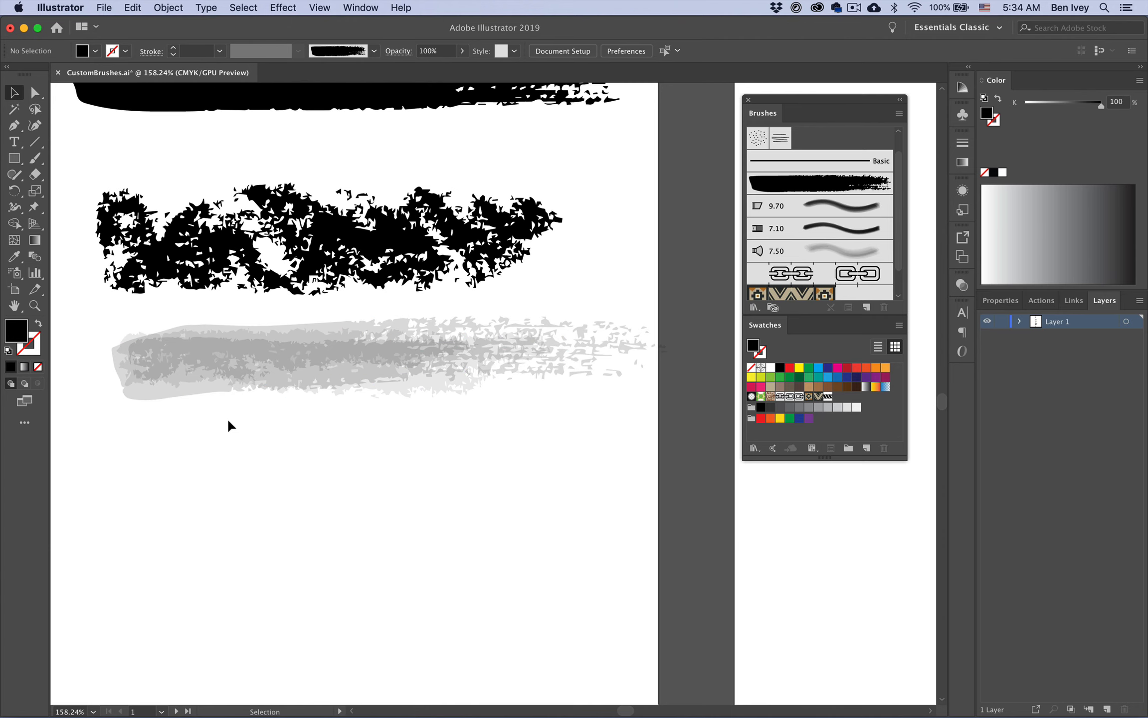
# Step: Select all the overlapping translucent stroke groups and start a new Art Brush from them
pyautogui.click(200, 391)
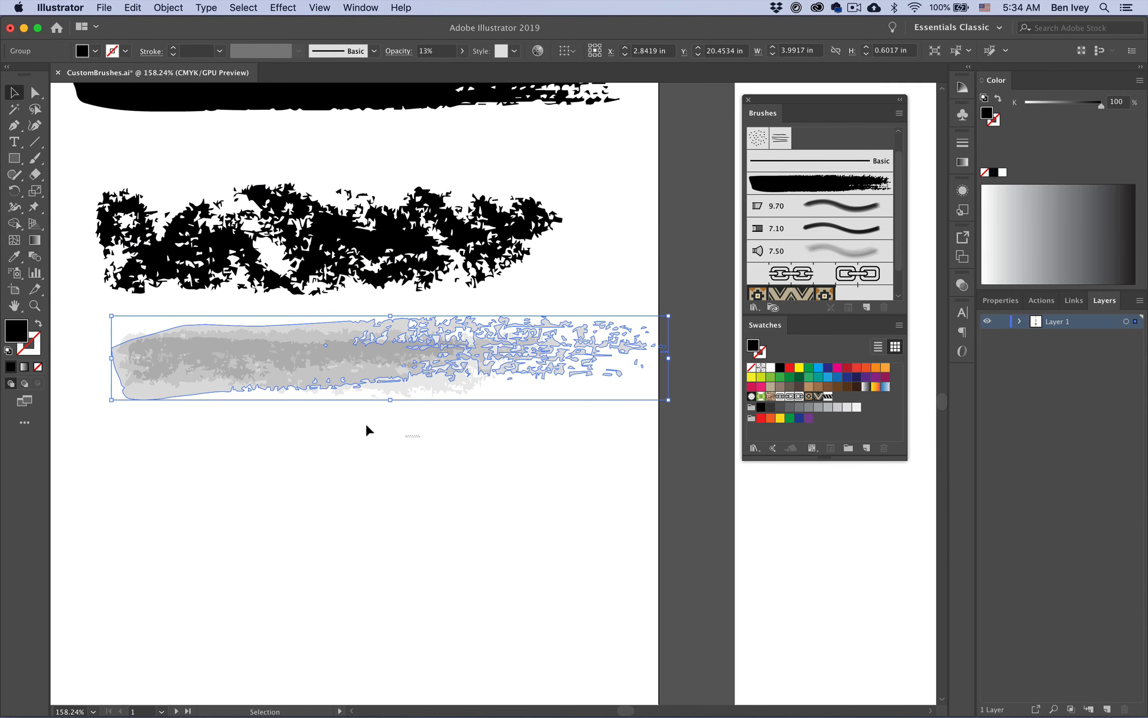
pyautogui.moveTo(366, 426); pyautogui.dragTo(252, 344)
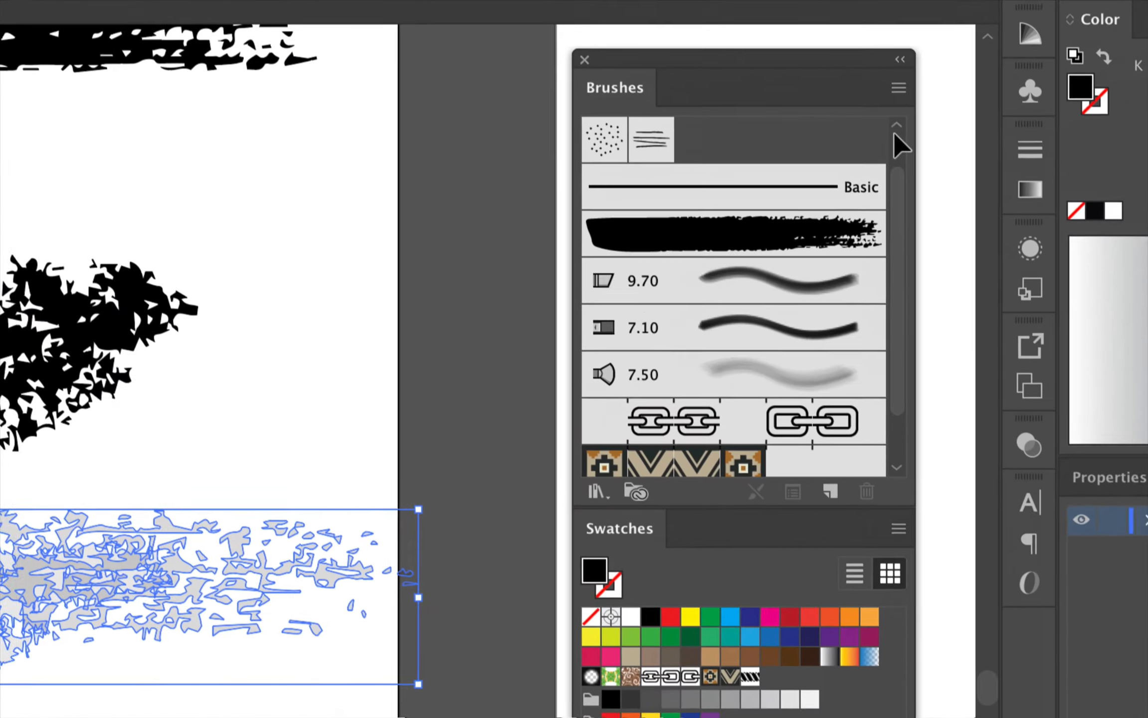
pyautogui.click(830, 495)
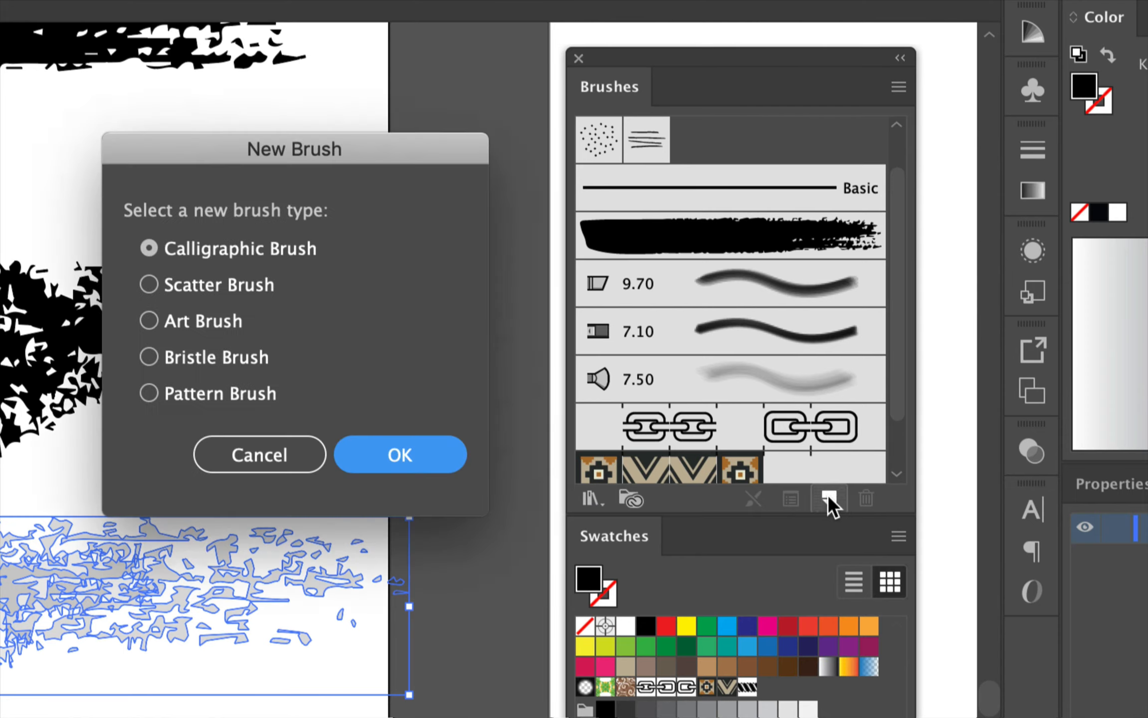
pyautogui.click(183, 323)
pyautogui.click(409, 455)
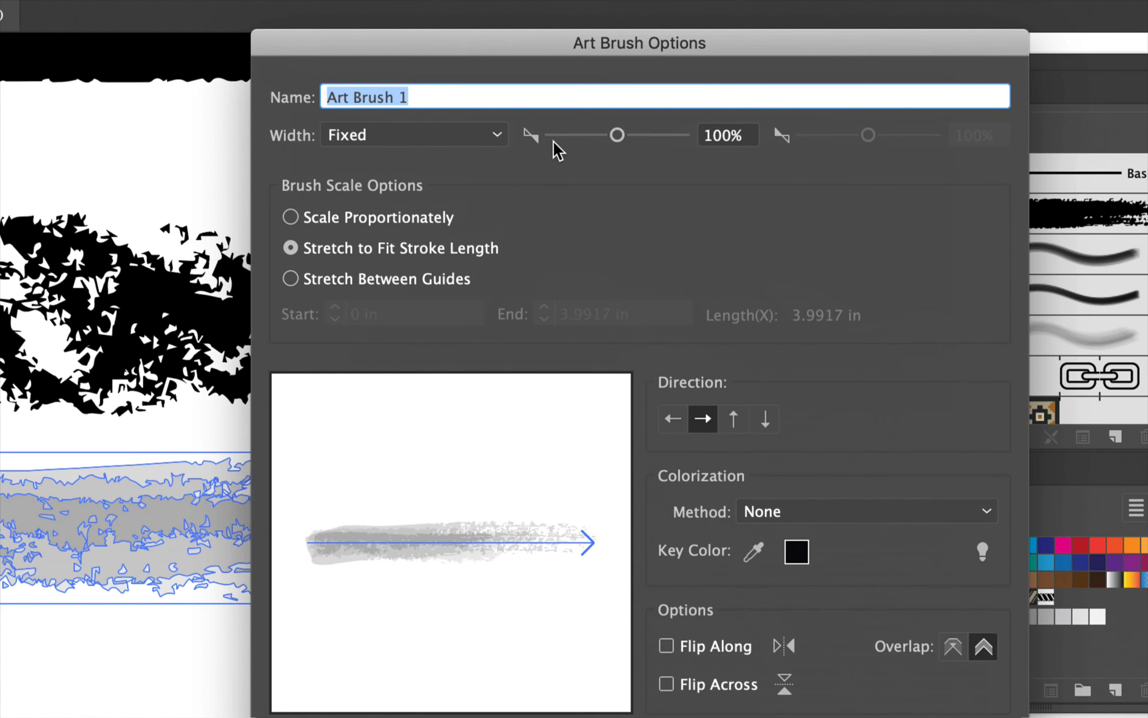
# Step: Name the art brush Watercolor Transparent, set its colorization method to Tints and create it
pyautogui.write('W')
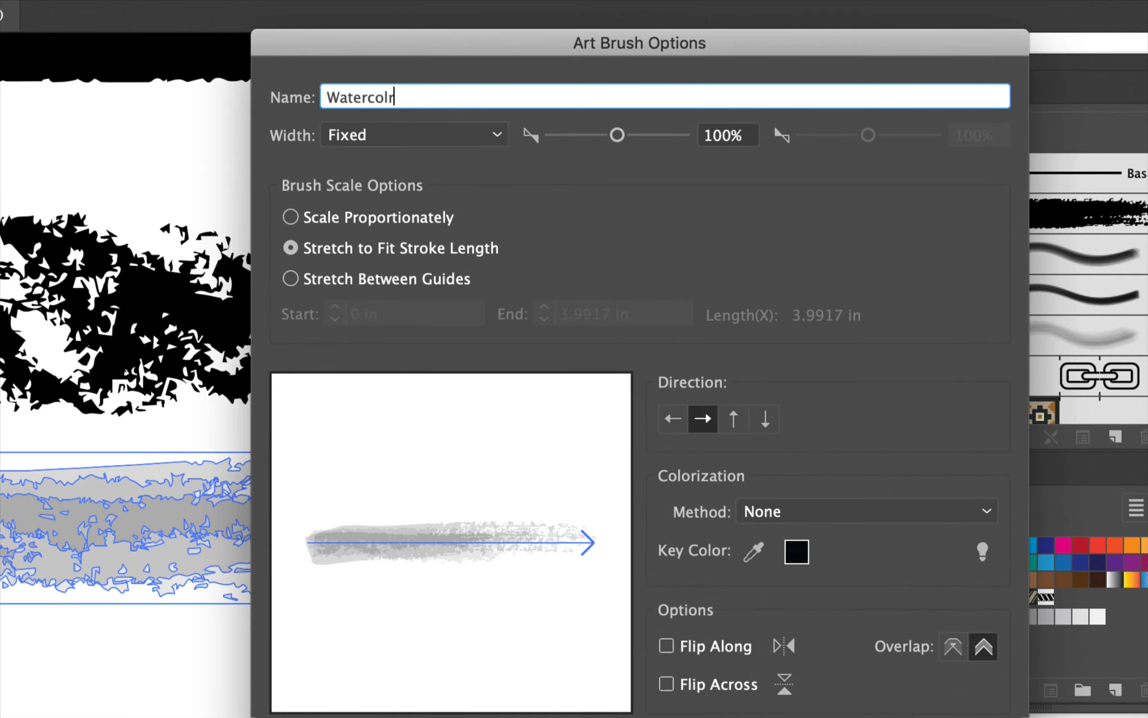
pyautogui.write('atercolor Transparent')
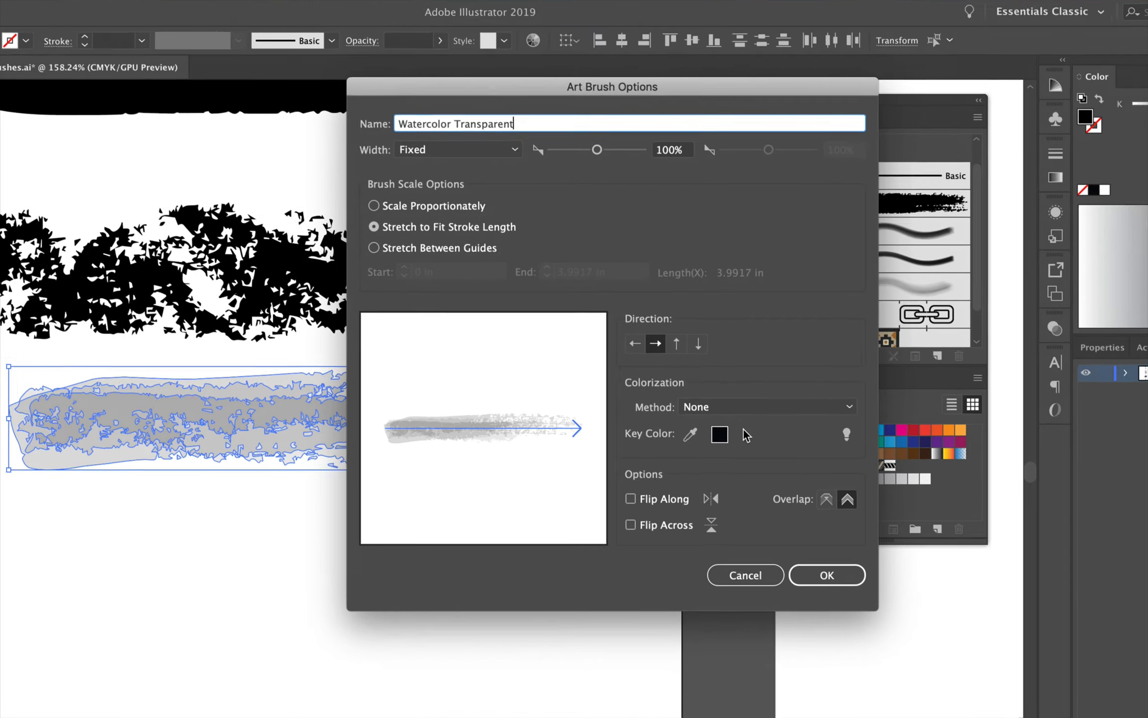
pyautogui.click(703, 410)
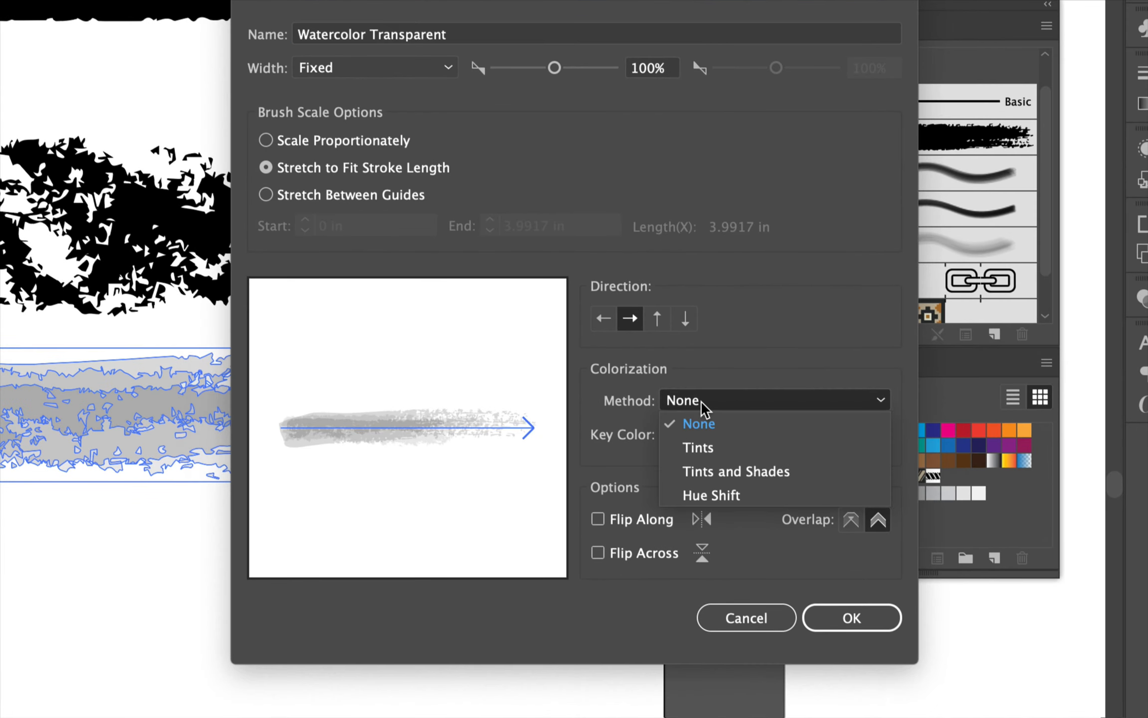
pyautogui.click(701, 449)
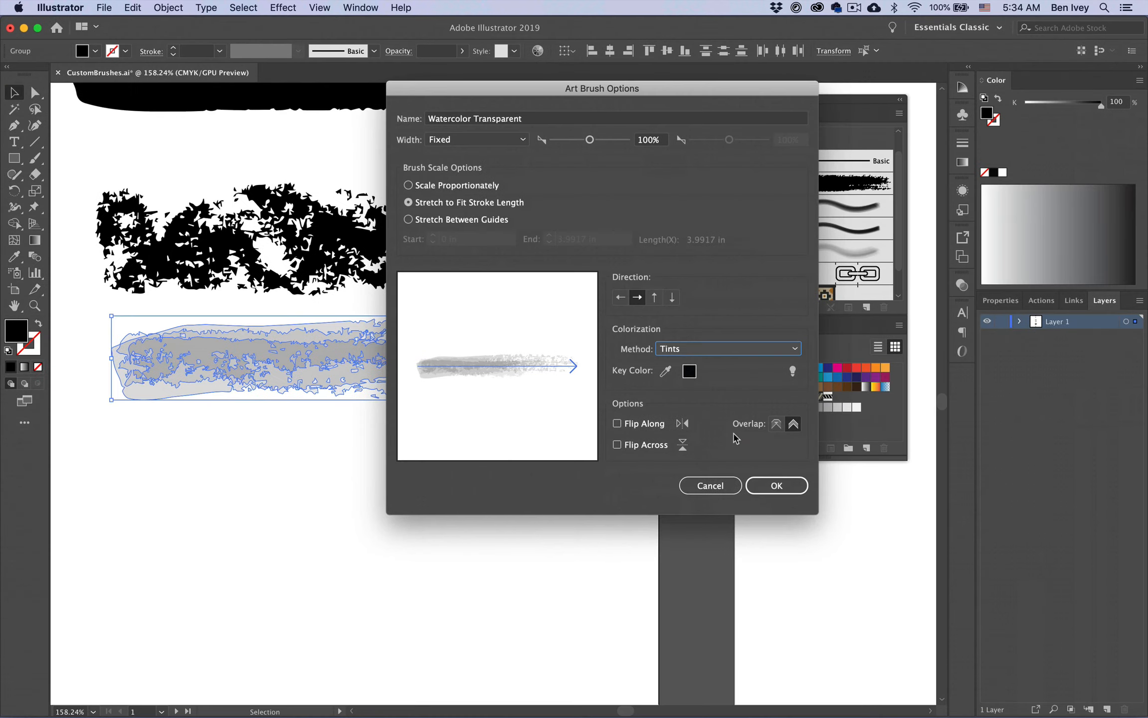
pyautogui.click(851, 618)
# Step: Paint three curved test strokes on the second artboard with the new watercolor brush using the Paintbrush tool
pyautogui.scroll(-5, 479, 407)
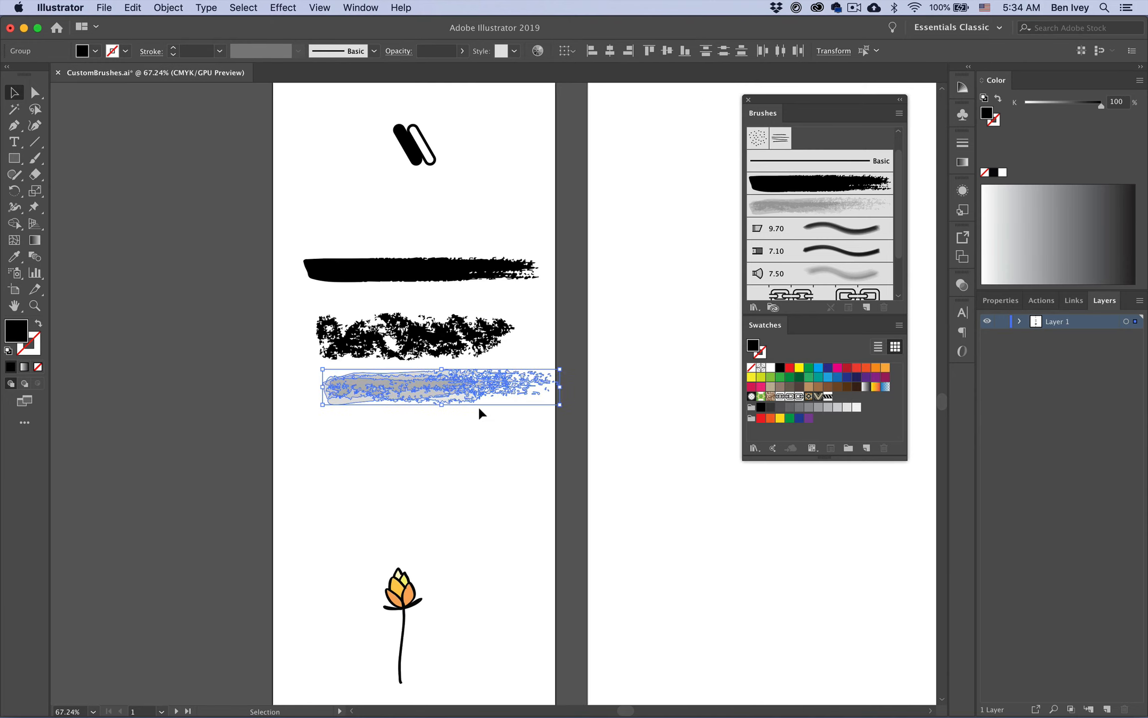
pyautogui.hscroll(5, 479, 407)
pyautogui.click(479, 406)
pyautogui.press('b')
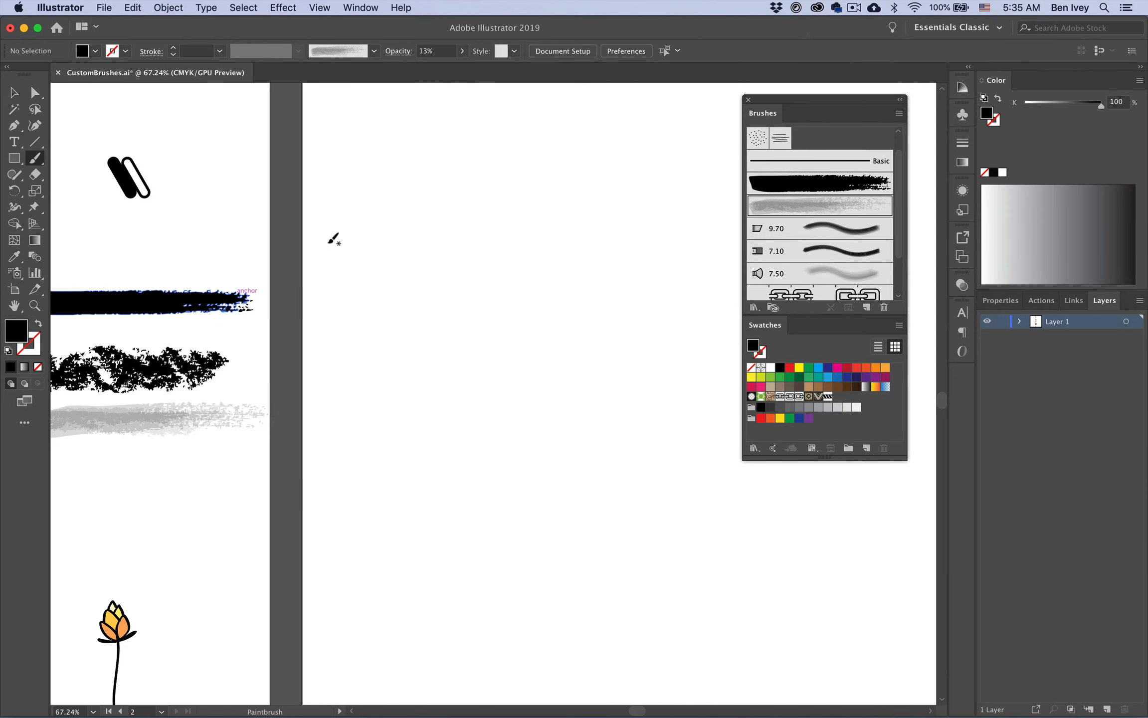
pyautogui.moveTo(490, 244); pyautogui.dragTo(603, 413)
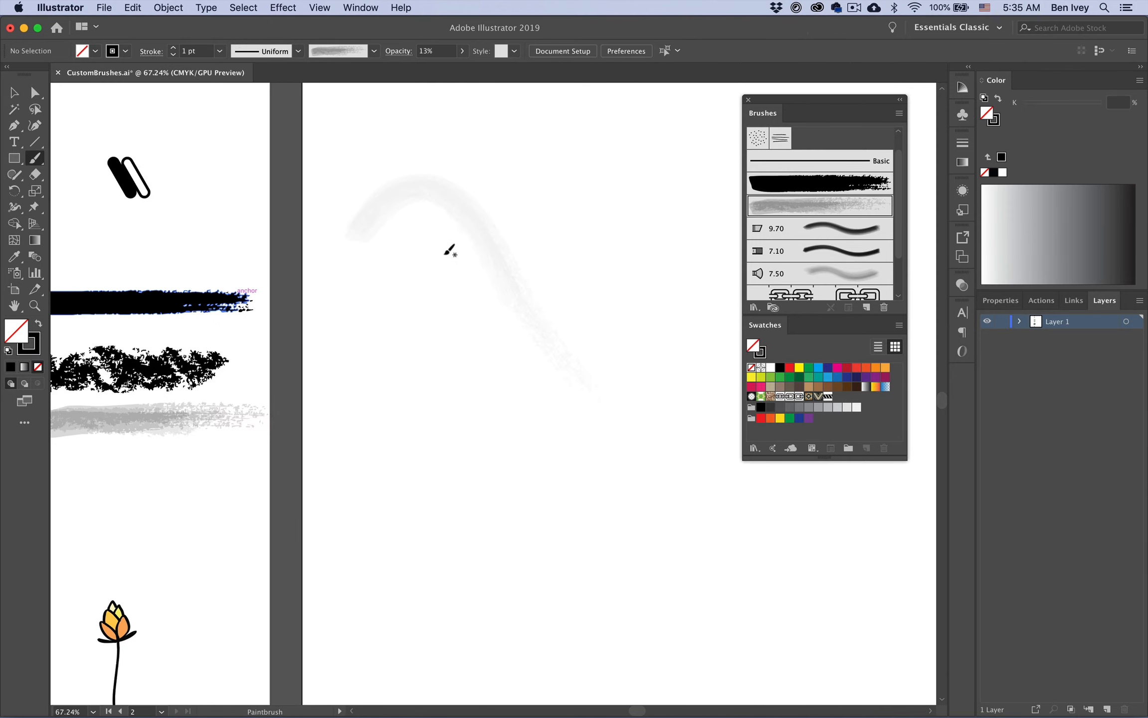
pyautogui.moveTo(449, 251); pyautogui.dragTo(583, 474)
pyautogui.moveTo(569, 269); pyautogui.dragTo(602, 438)
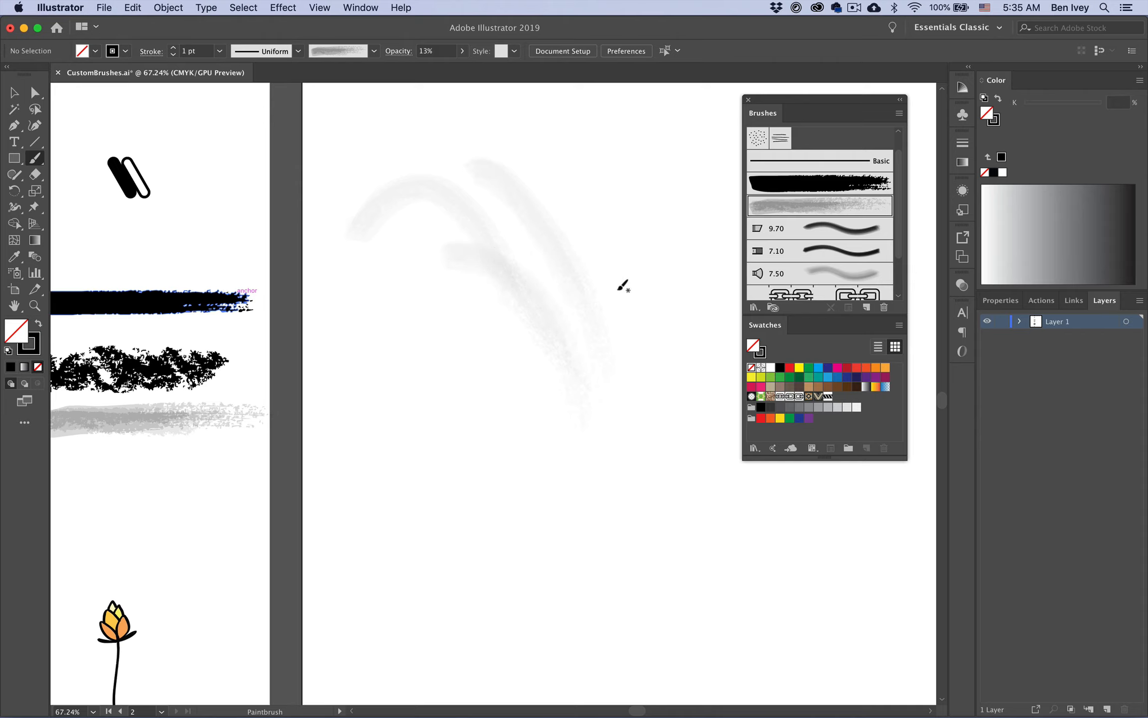
# Step: Raise the opacity of the three test strokes to 100% and deselect them
pyautogui.moveTo(572, 165); pyautogui.dragTo(449, 325)
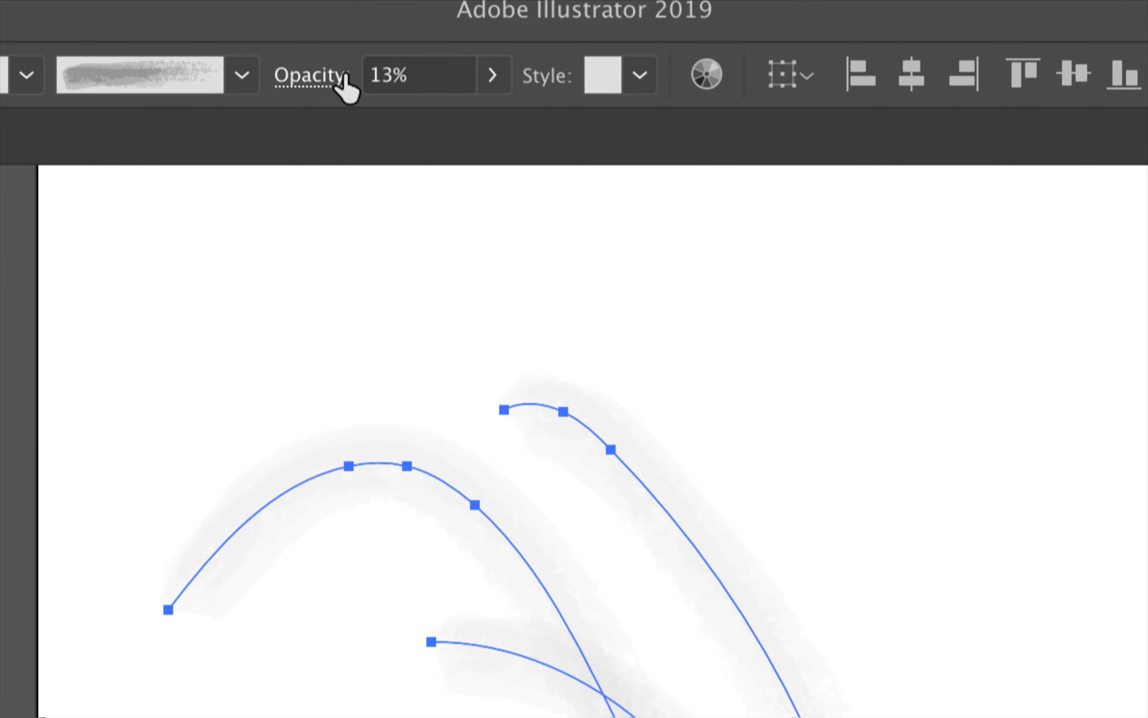
pyautogui.click(462, 52)
pyautogui.moveTo(361, 122); pyautogui.dragTo(496, 124)
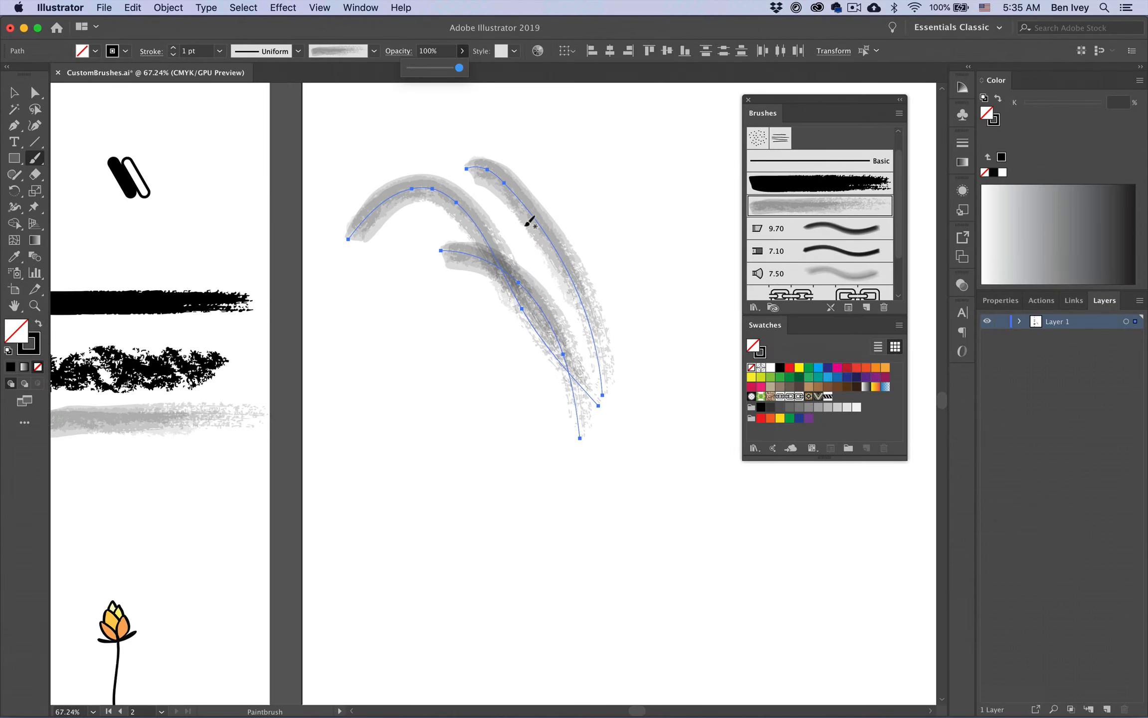
pyautogui.keyDown('super'); pyautogui.click(672, 275); pyautogui.keyUp('super')
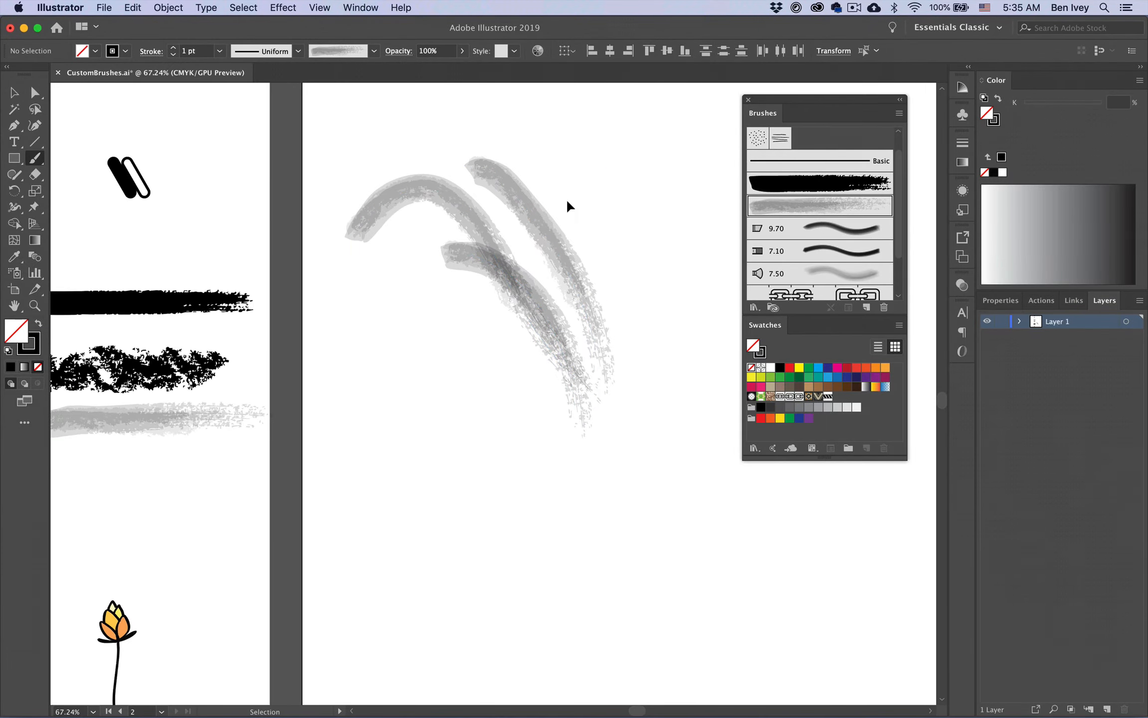
# Step: Paint five more full-opacity watercolor strokes beside and below the first ones, overlapping some of them near the centre
pyautogui.moveTo(699, 229); pyautogui.dragTo(816, 488)
pyautogui.moveTo(667, 160); pyautogui.dragTo(698, 440)
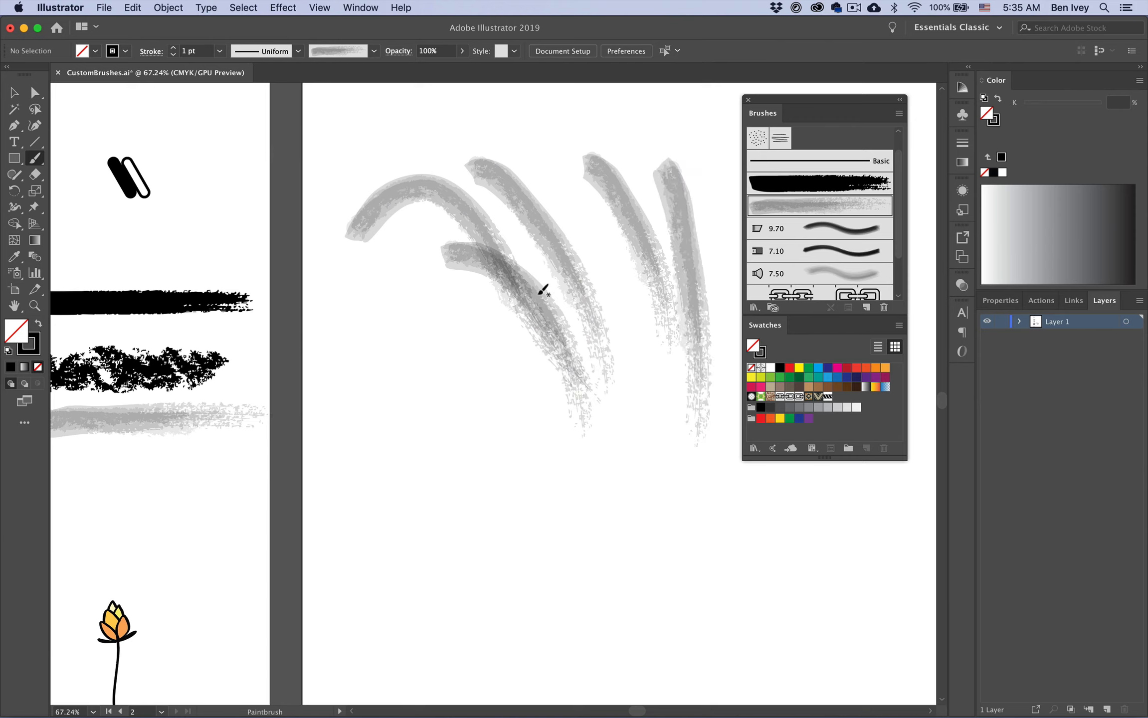
pyautogui.moveTo(542, 290); pyautogui.dragTo(647, 519)
pyautogui.moveTo(536, 676); pyautogui.dragTo(524, 679)
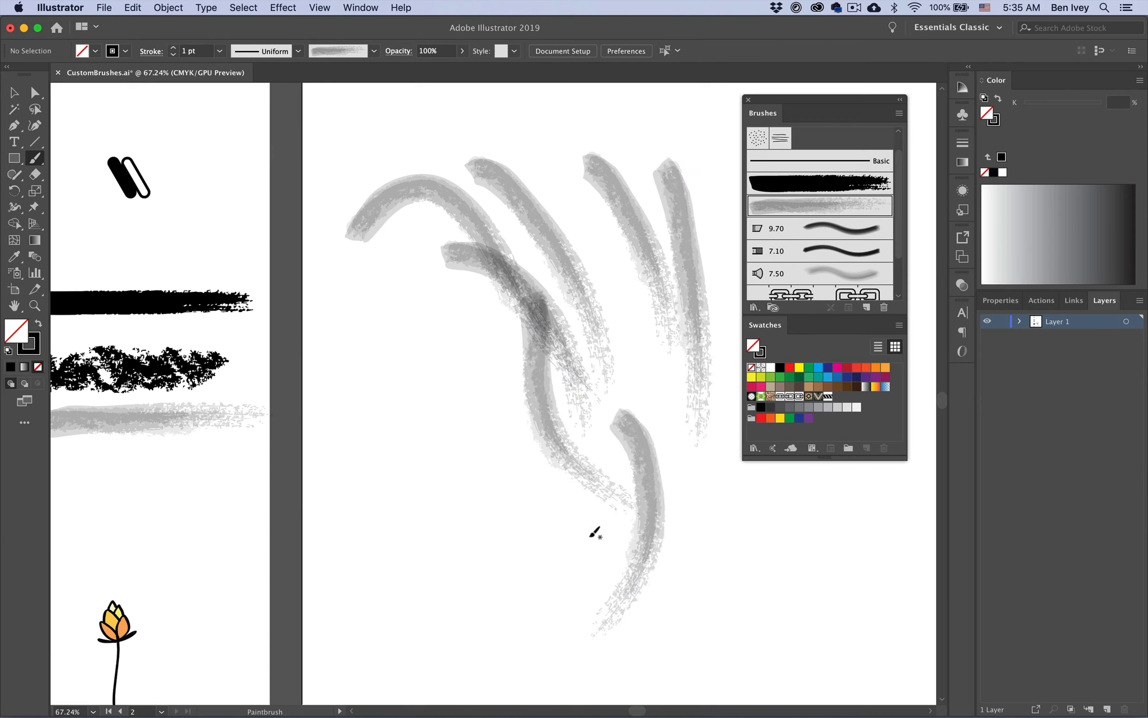
pyautogui.moveTo(455, 341); pyautogui.dragTo(534, 558)
# Step: Select most of the painted test strokes and change their stroke color to red
pyautogui.moveTo(406, 399)
pyautogui.mouseDown()
pyautogui.moveTo(533, 502)
pyautogui.moveTo(724, 589)
pyautogui.mouseUp()
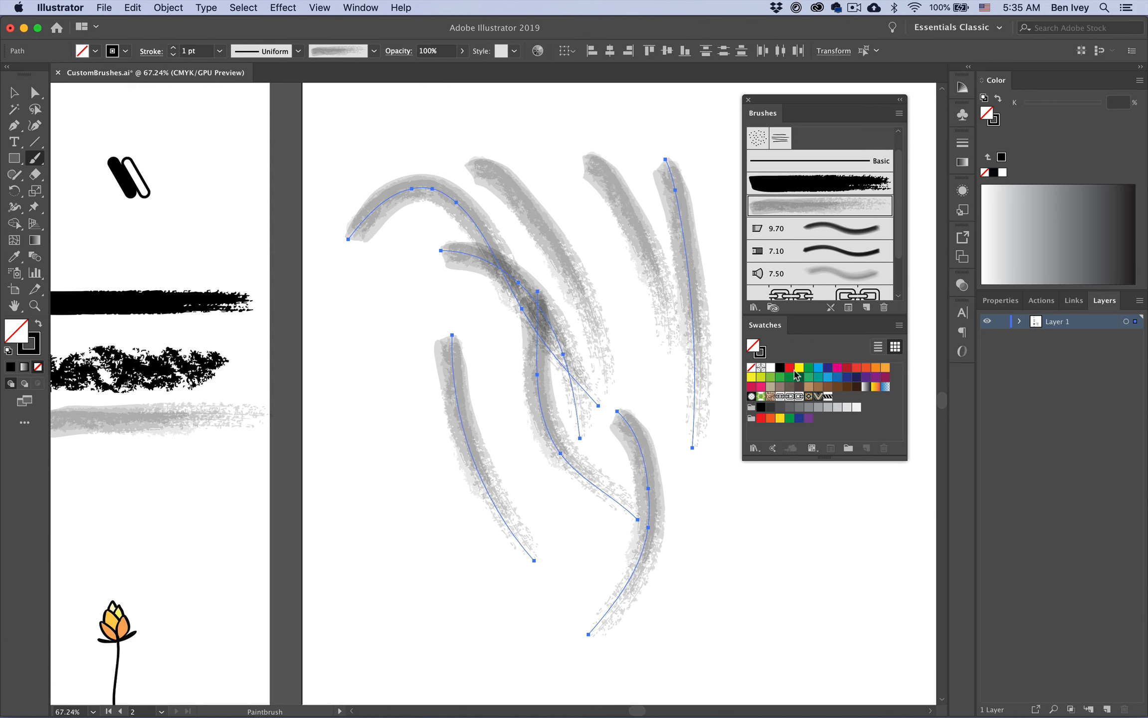
pyautogui.press('c')
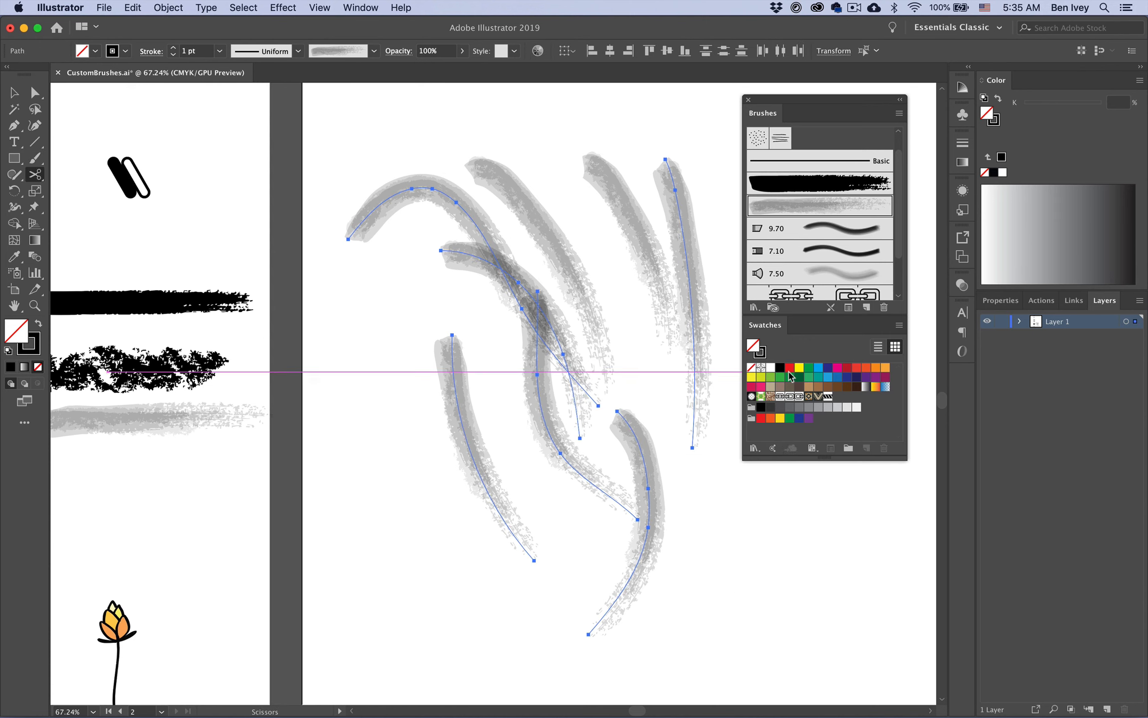
pyautogui.press('x')
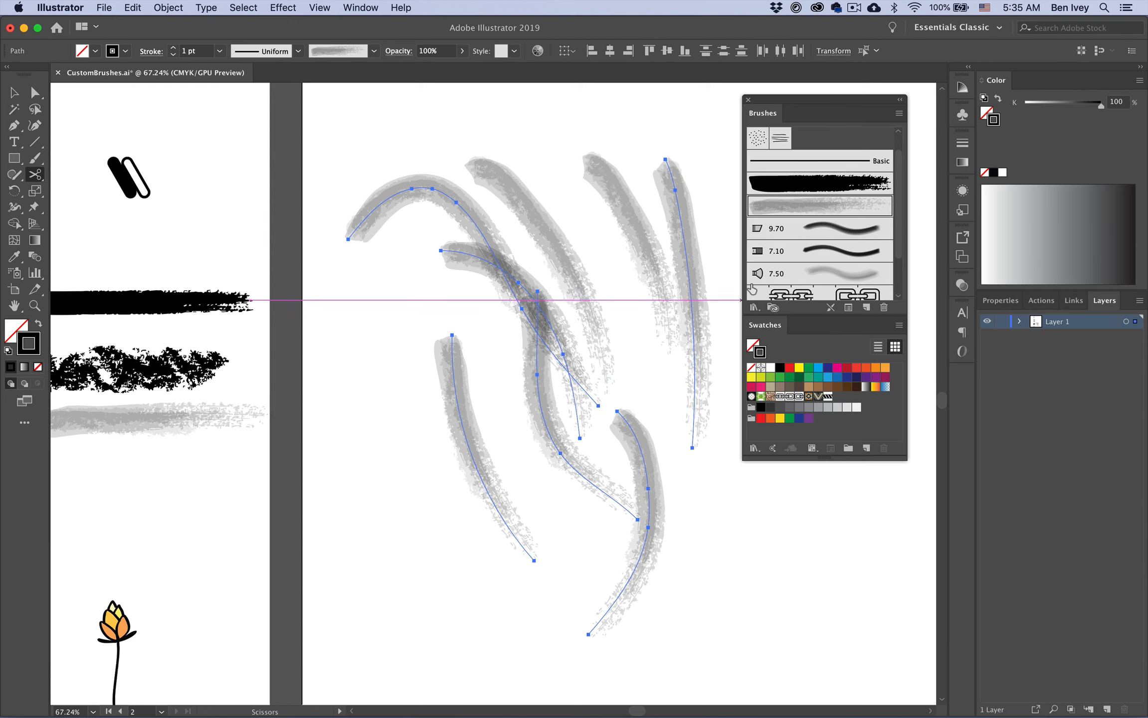
pyautogui.click(798, 369)
pyautogui.click(789, 367)
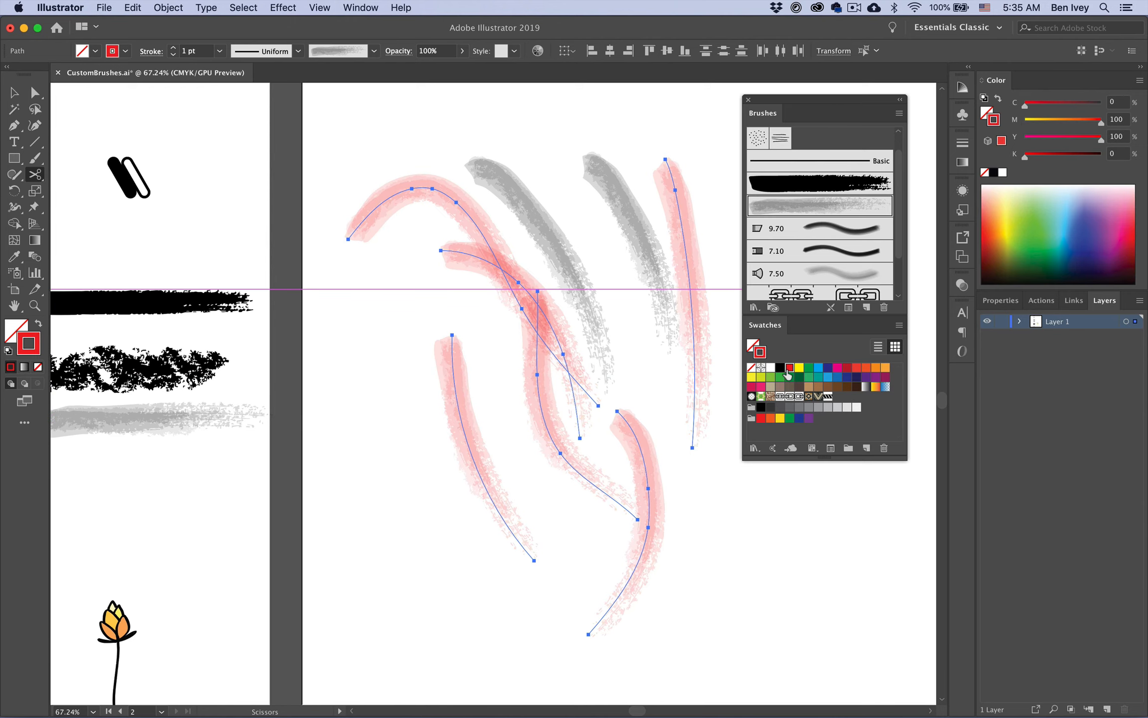
pyautogui.click(420, 135)
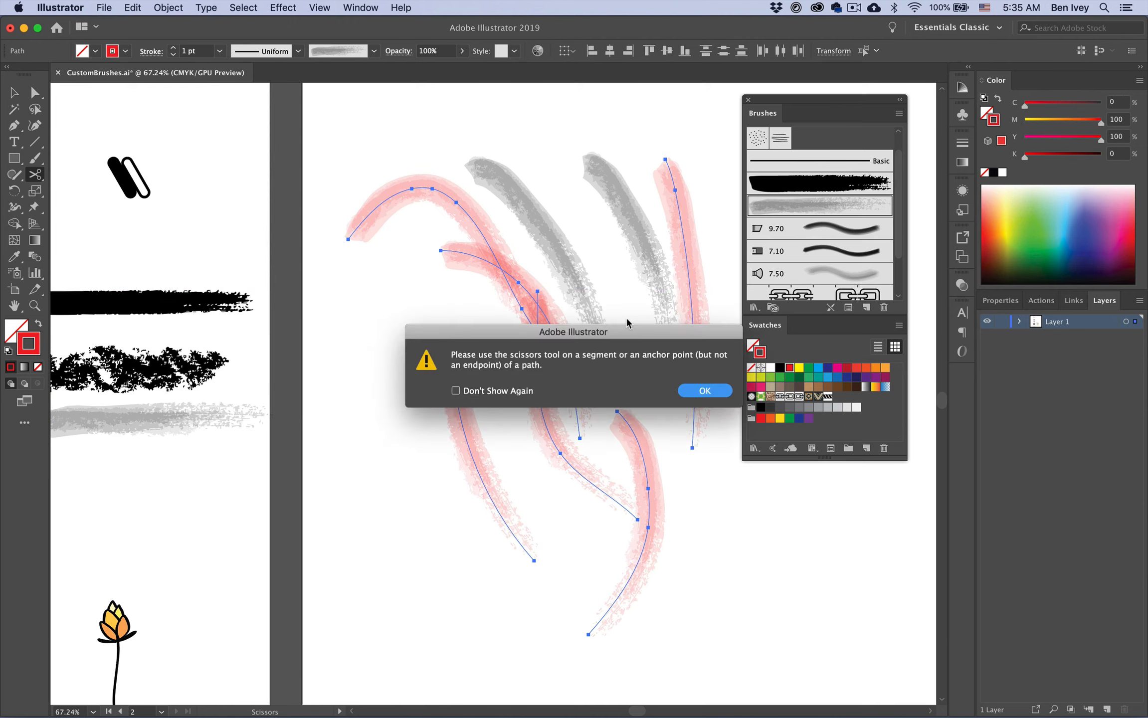
pyautogui.click(694, 391)
# Step: Paint more red watercolor strokes across the artboard, overlapping them repeatedly near the centre to build up a denser color
pyautogui.press('b')
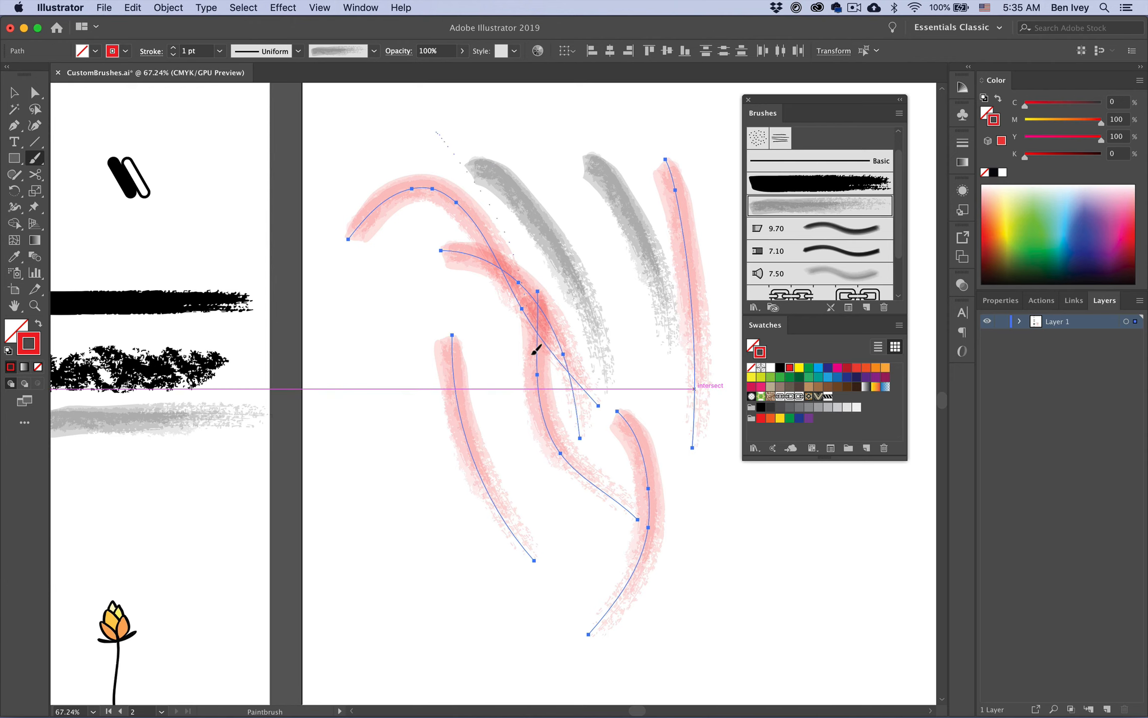
pyautogui.moveTo(534, 353); pyautogui.dragTo(536, 356)
pyautogui.moveTo(558, 197); pyautogui.dragTo(591, 291)
pyautogui.moveTo(588, 262)
pyautogui.mouseDown()
pyautogui.moveTo(628, 326)
pyautogui.moveTo(648, 414)
pyautogui.mouseUp()
pyautogui.moveTo(397, 284); pyautogui.dragTo(521, 451)
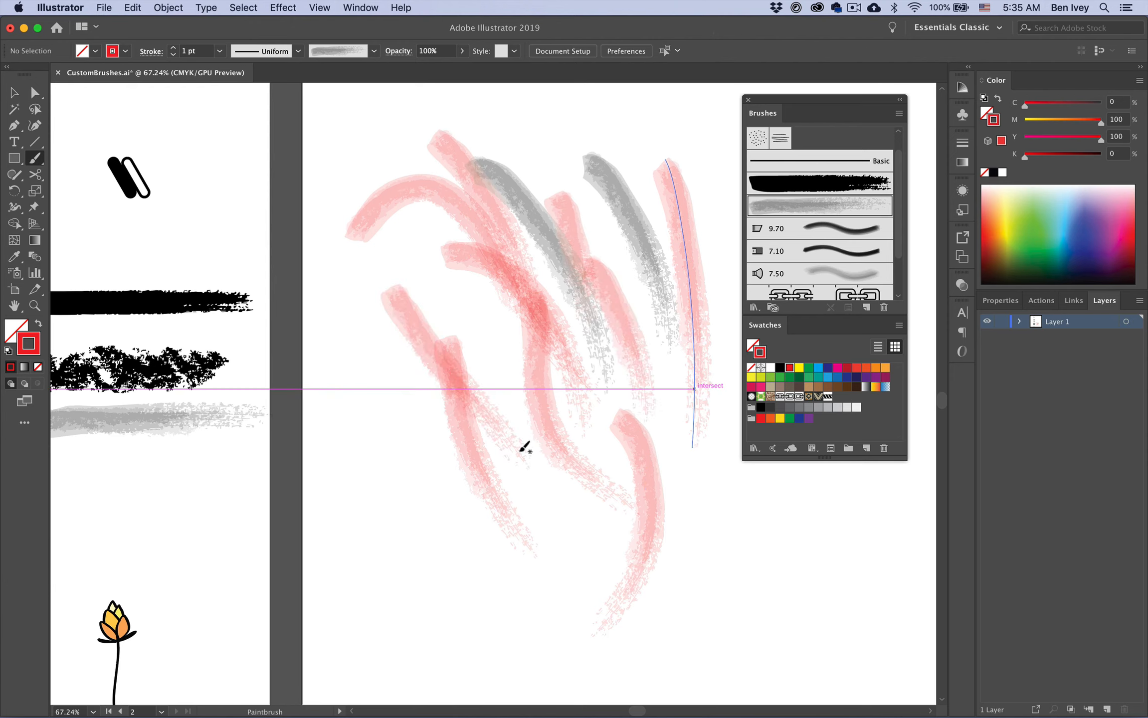
pyautogui.moveTo(497, 303); pyautogui.dragTo(548, 362)
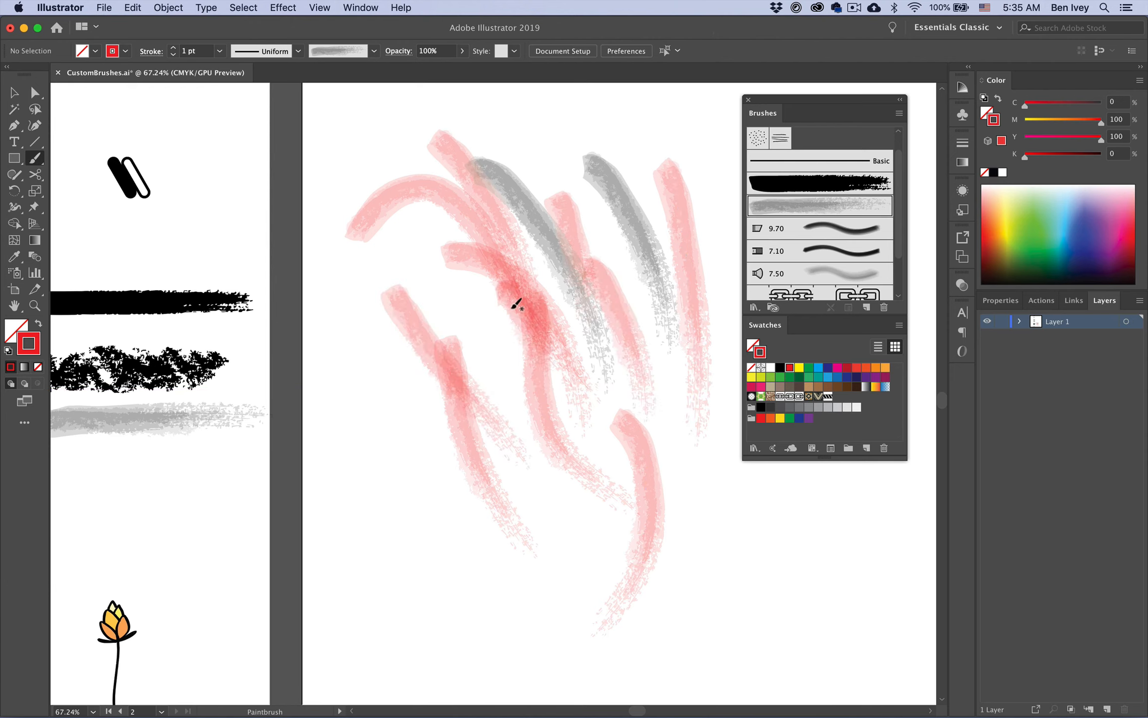
pyautogui.moveTo(520, 274); pyautogui.dragTo(563, 431)
pyautogui.moveTo(511, 331); pyautogui.dragTo(546, 429)
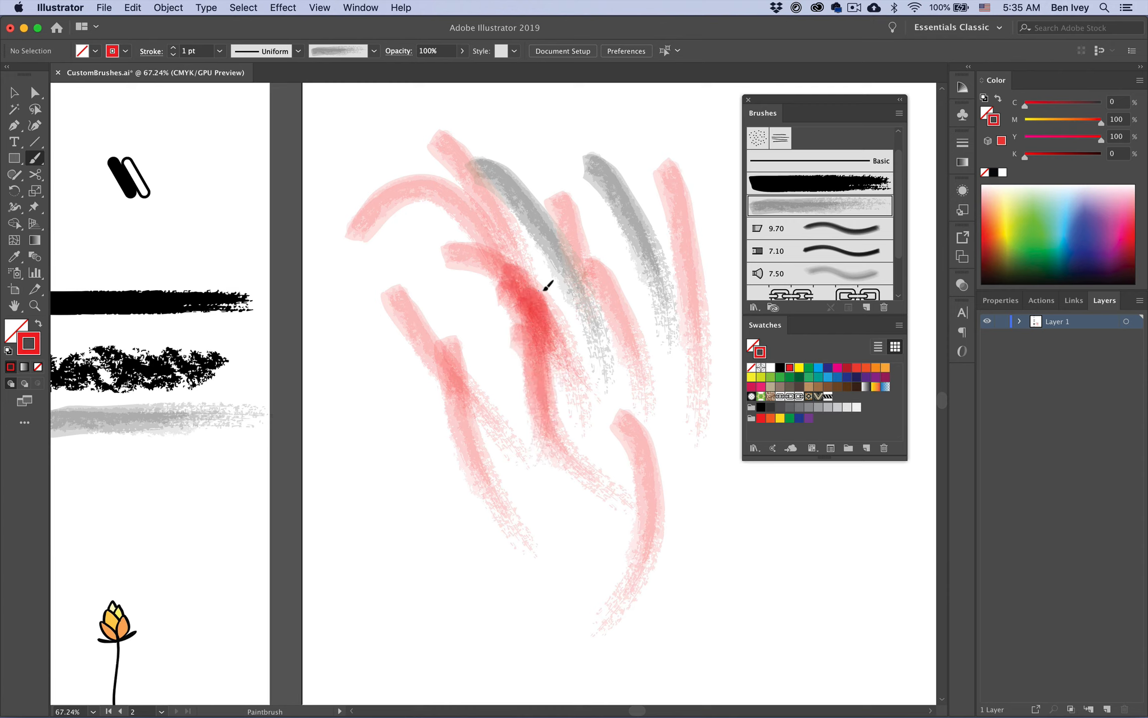
pyautogui.moveTo(545, 288); pyautogui.dragTo(551, 439)
pyautogui.moveTo(505, 349); pyautogui.dragTo(523, 478)
pyautogui.moveTo(534, 384)
pyautogui.mouseDown()
pyautogui.moveTo(551, 506)
pyautogui.moveTo(546, 456)
pyautogui.mouseUp()
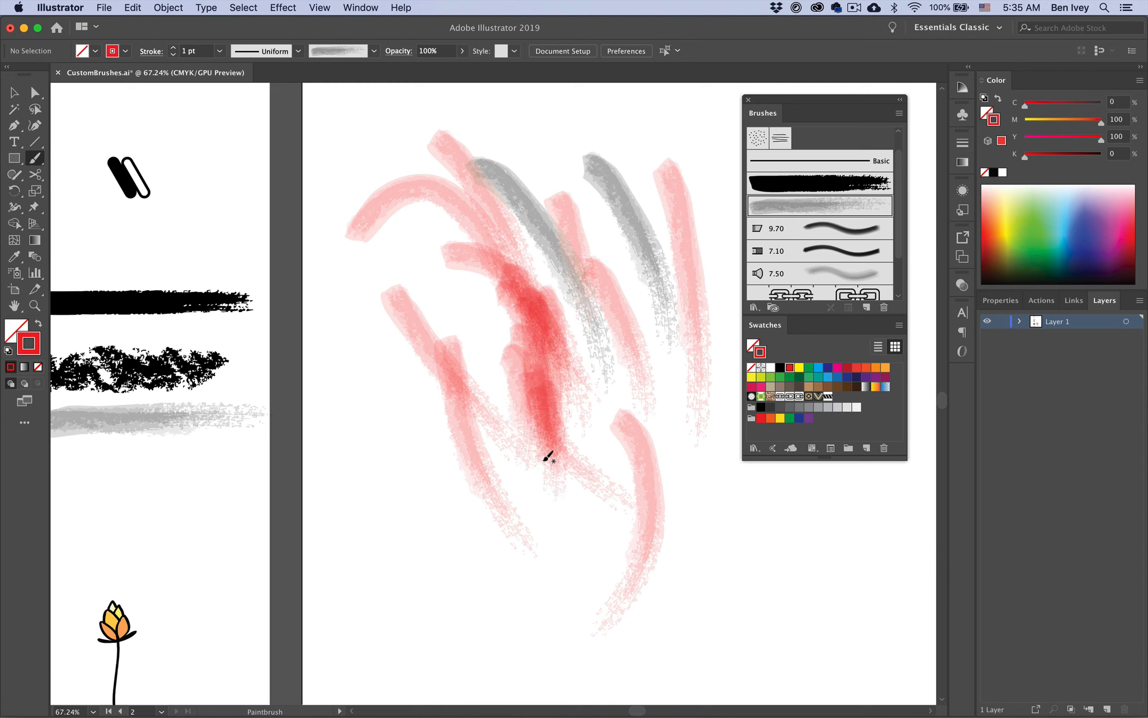
# Step: Paint two more red strokes over the dense centre and clear all test strokes from the artboard
pyautogui.moveTo(523, 297); pyautogui.dragTo(548, 470)
pyautogui.moveTo(541, 349); pyautogui.dragTo(560, 500)
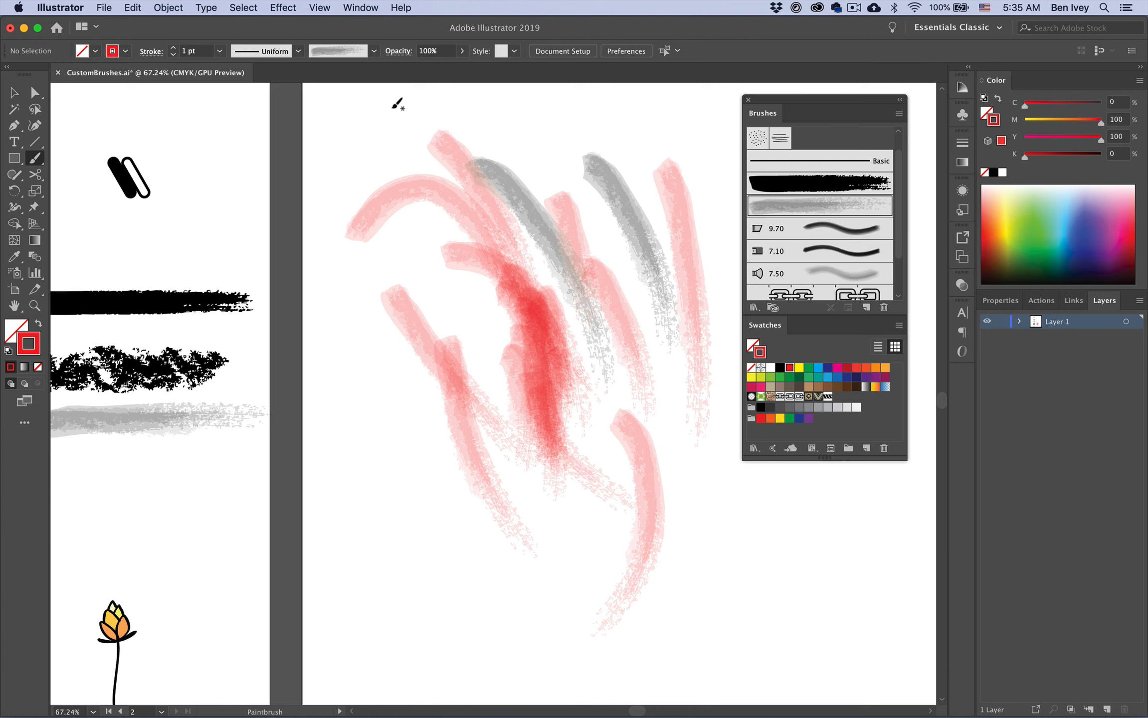
pyautogui.moveTo(392, 149)
pyautogui.mouseDown()
pyautogui.moveTo(628, 434)
pyautogui.moveTo(698, 498)
pyautogui.mouseUp()
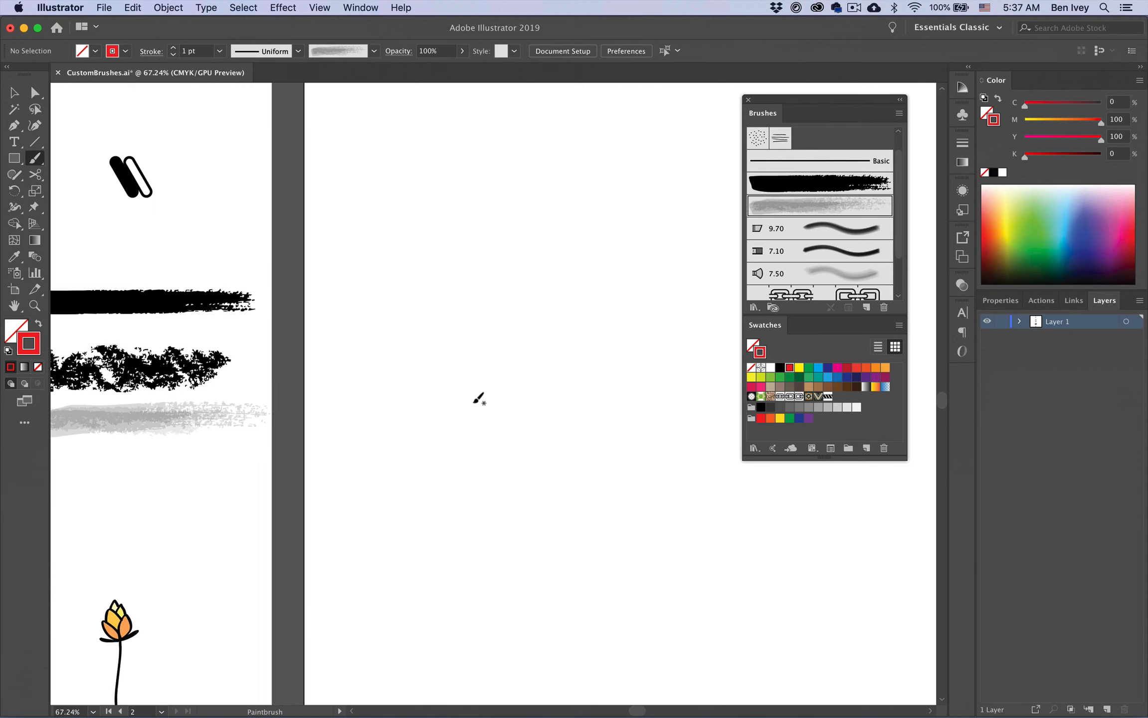
# Step: Stretch the rough charcoal-like stroke artwork horizontally to a width of about 3.88 in
pyautogui.hscroll(-5, 479, 398)
pyautogui.scroll(5, 479, 398)
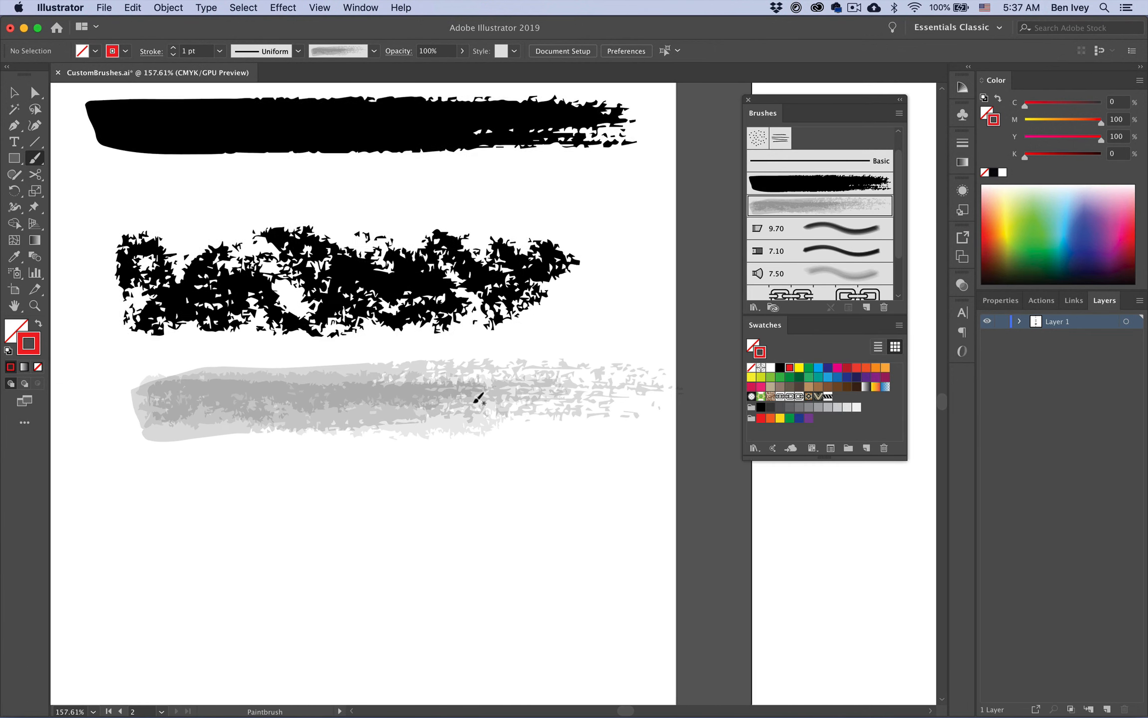
pyautogui.click(14, 92)
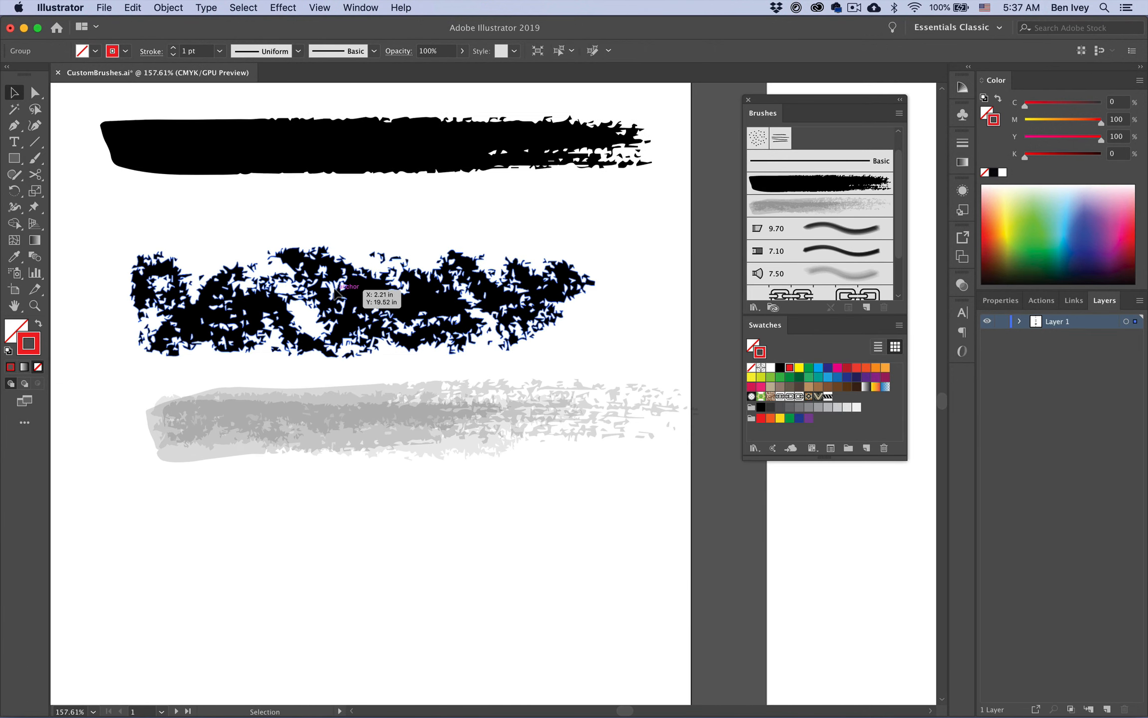
pyautogui.click(396, 301)
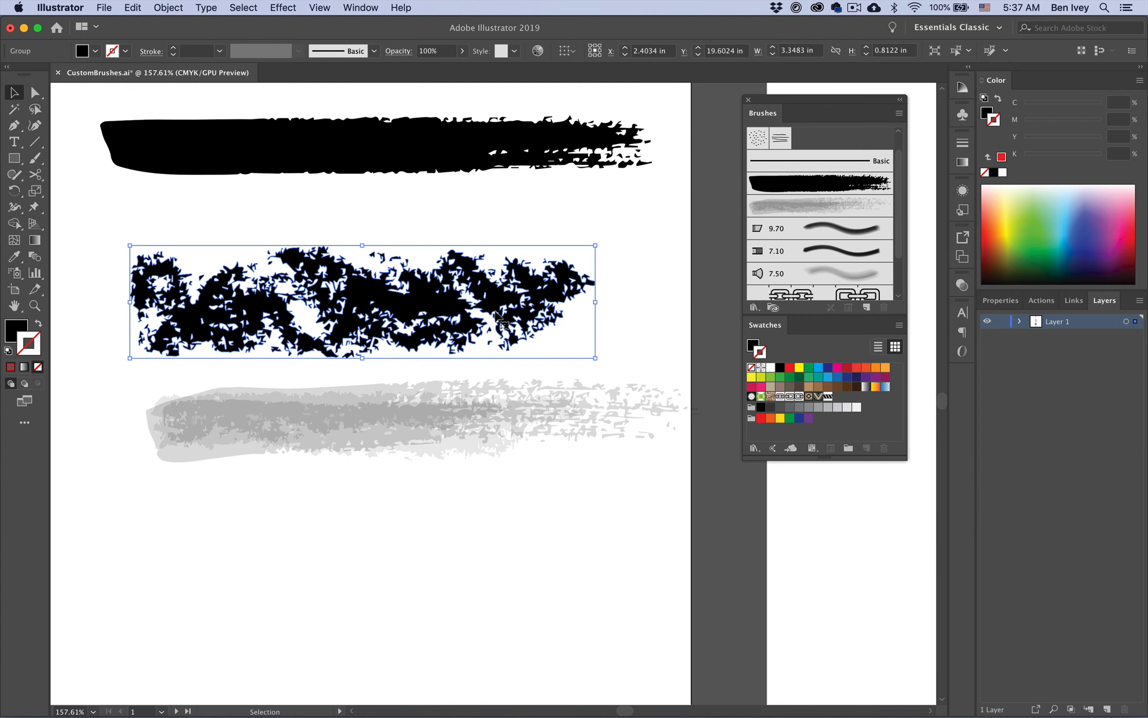
pyautogui.moveTo(593, 305); pyautogui.dragTo(669, 303)
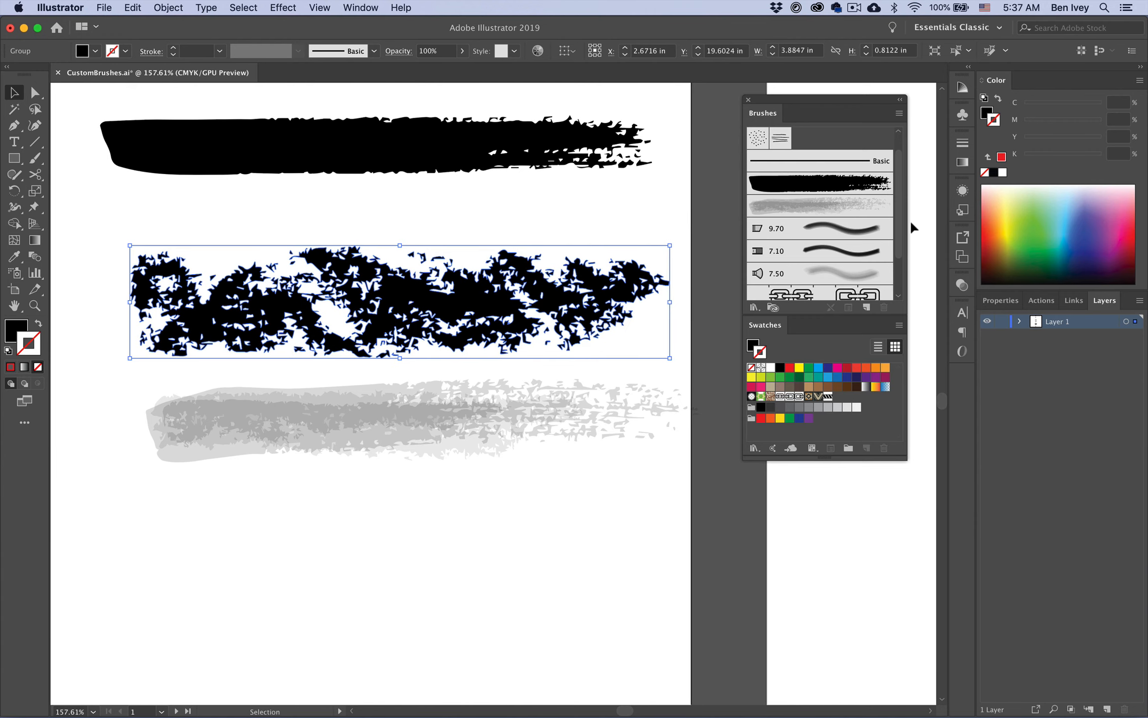
# Step: Create an art brush from the charcoal-like stroke with Pressure width from 27% to 124% and Tints colorization
pyautogui.click(867, 307)
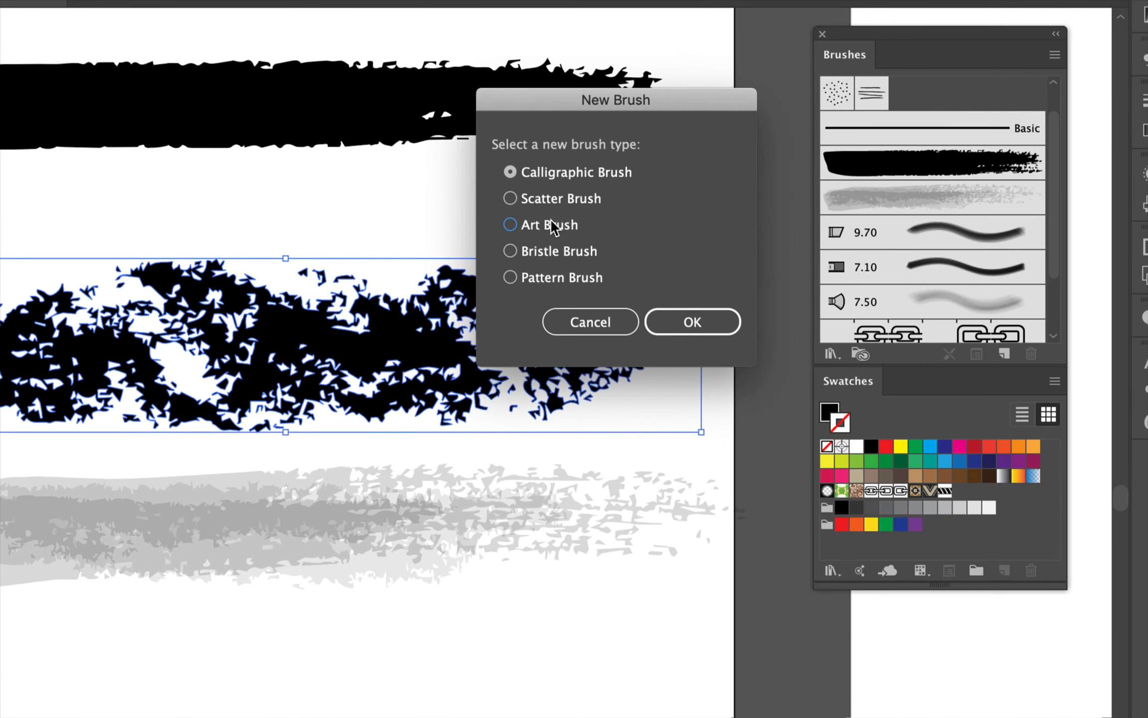
pyautogui.click(561, 224)
pyautogui.click(673, 287)
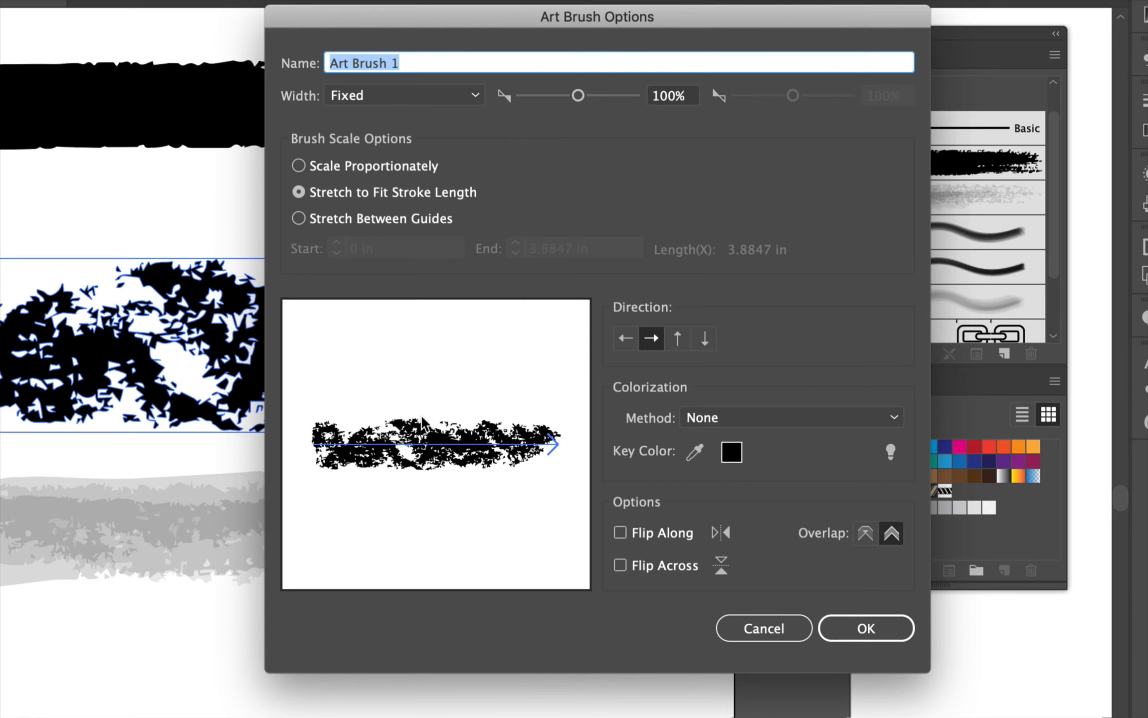
pyautogui.click(474, 95)
pyautogui.click(435, 171)
pyautogui.moveTo(578, 95); pyautogui.dragTo(541, 108)
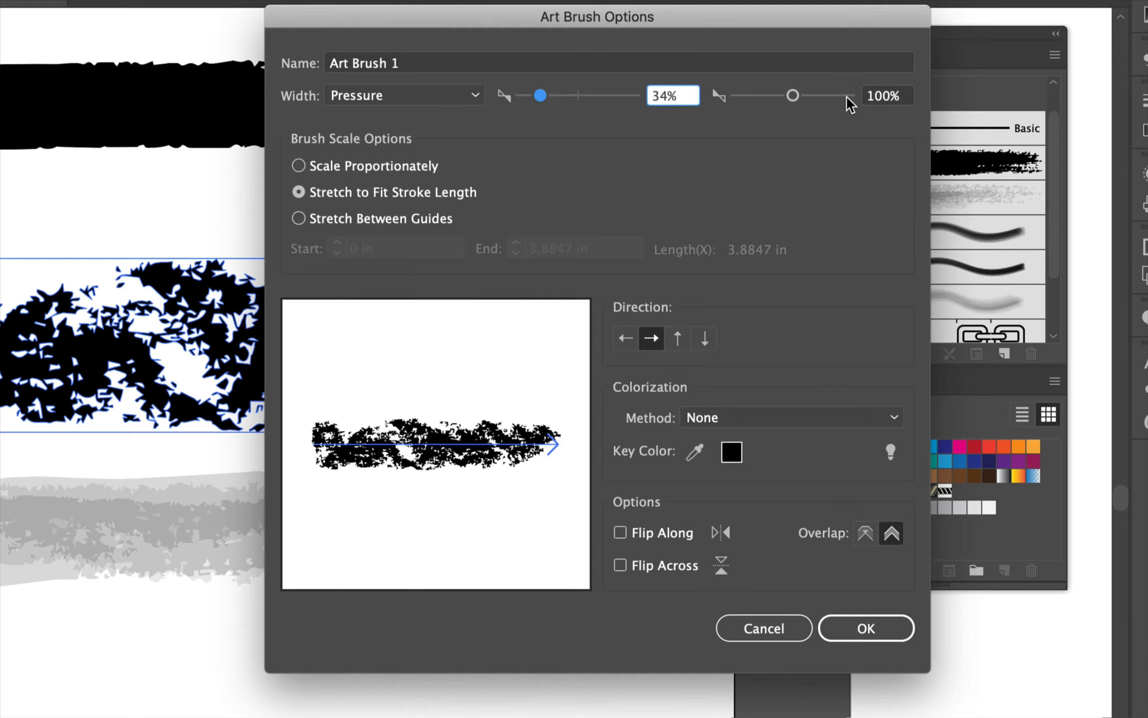
pyautogui.moveTo(792, 96); pyautogui.dragTo(821, 100)
pyautogui.moveTo(803, 96); pyautogui.dragTo(799, 97)
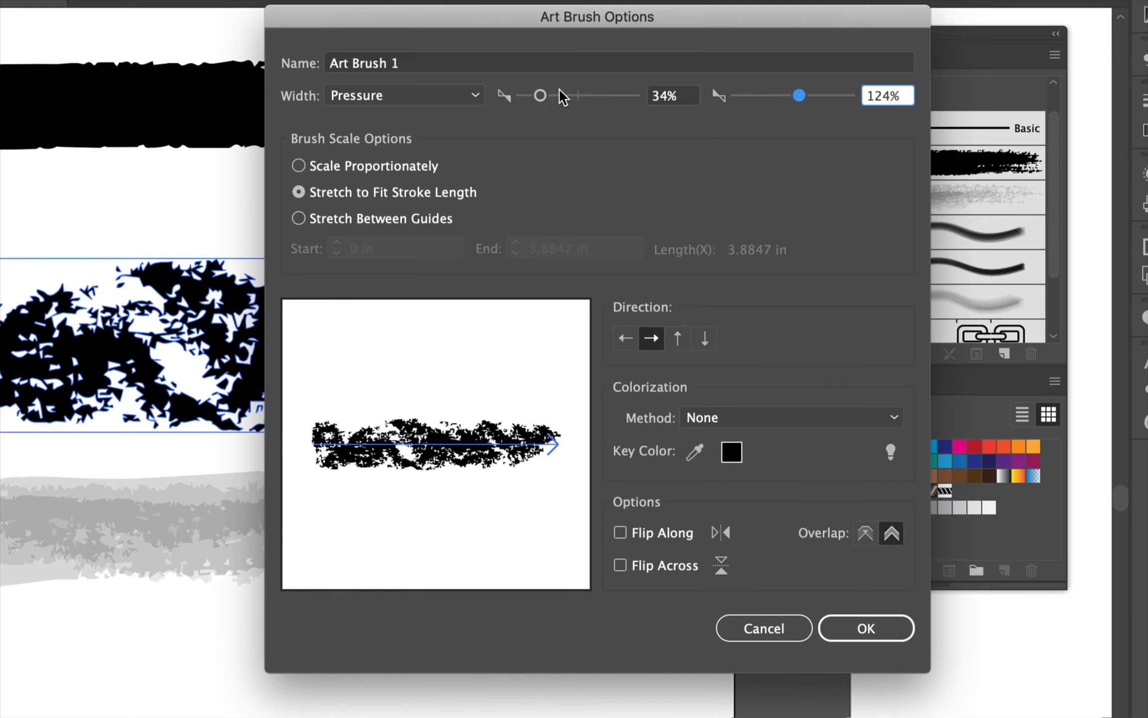
pyautogui.moveTo(540, 95); pyautogui.dragTo(539, 97)
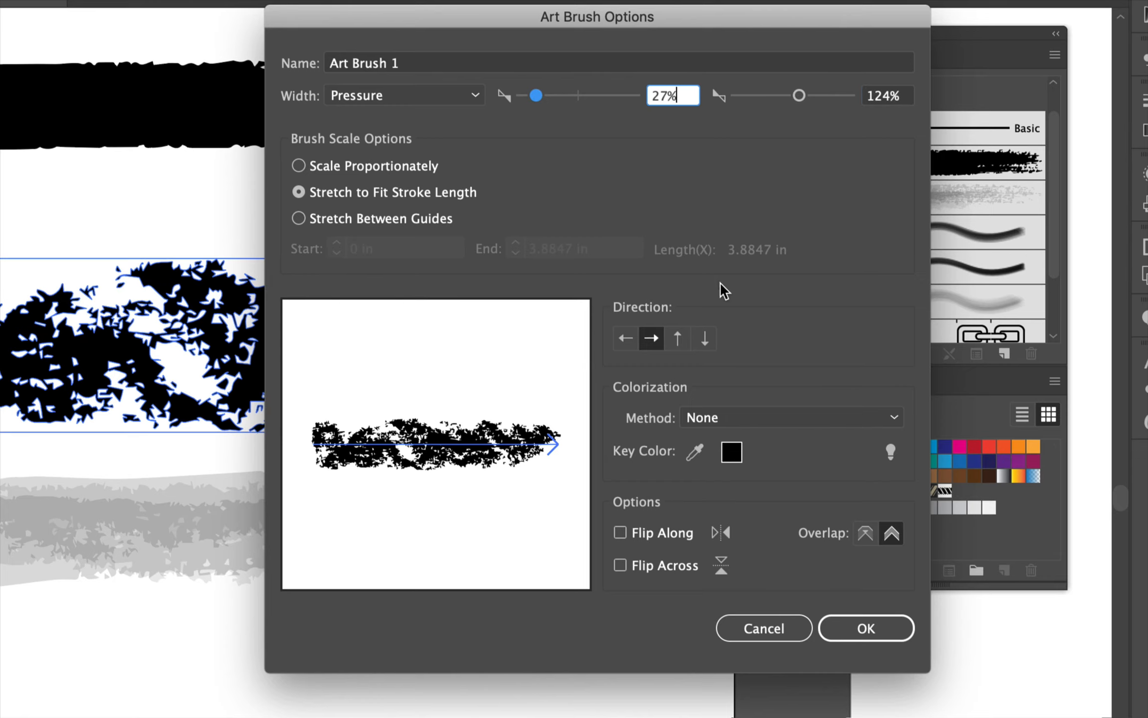
pyautogui.click(725, 425)
pyautogui.click(731, 473)
pyautogui.click(866, 627)
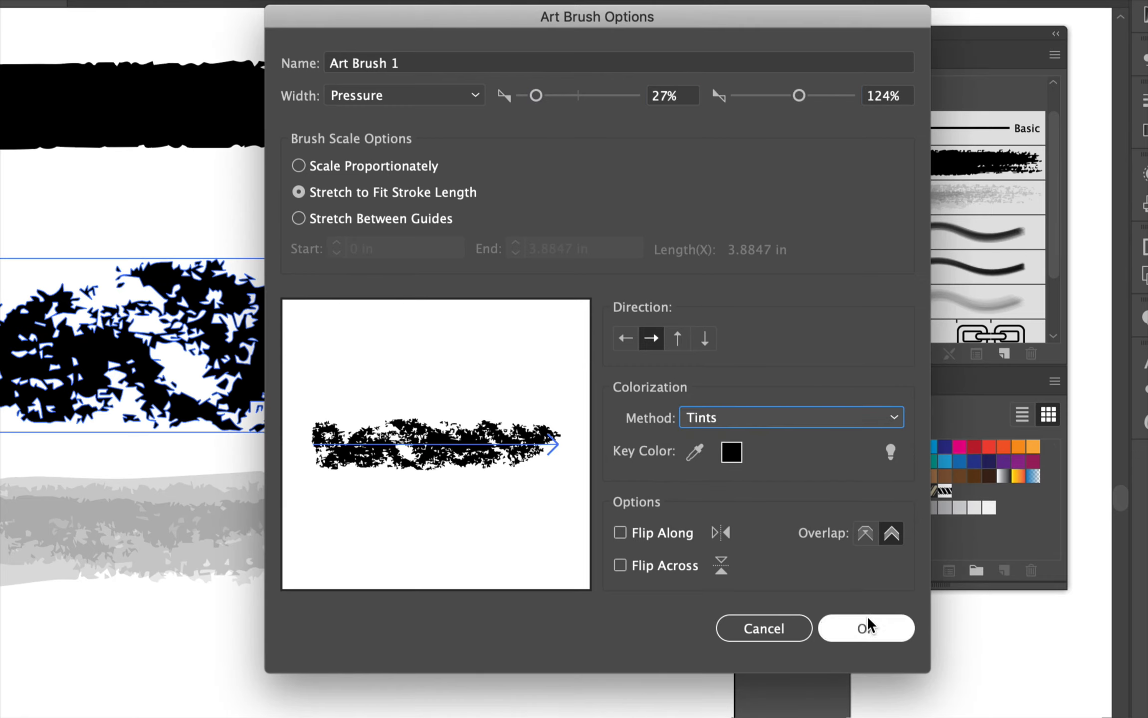
# Step: Paint five black test strokes of varying length and thickness with the new charcoal-like brush on the empty artboard
pyautogui.hscroll(15, 611, 379)
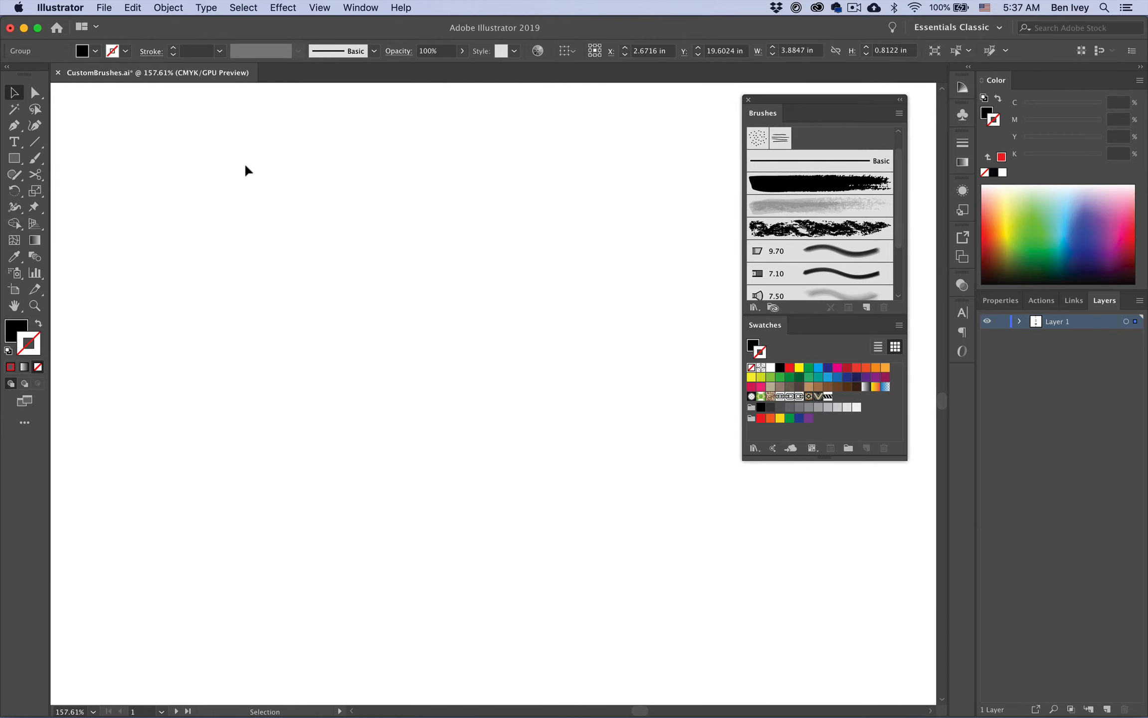
pyautogui.click(34, 159)
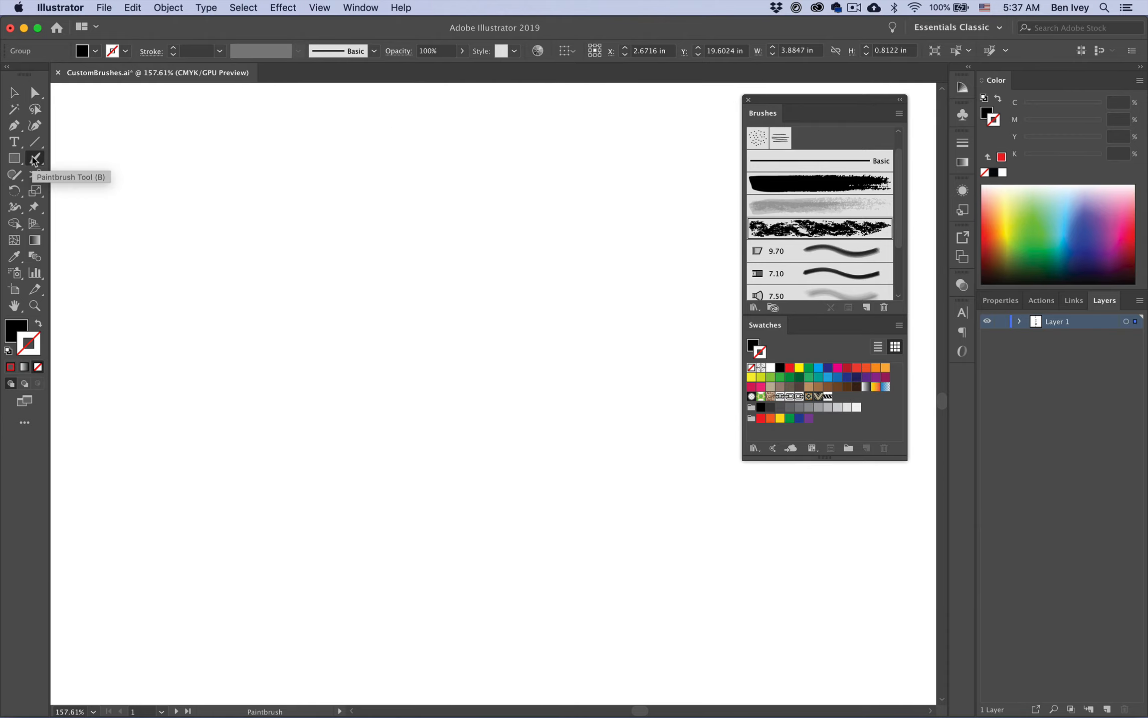
pyautogui.hotkey('shift', 'x')
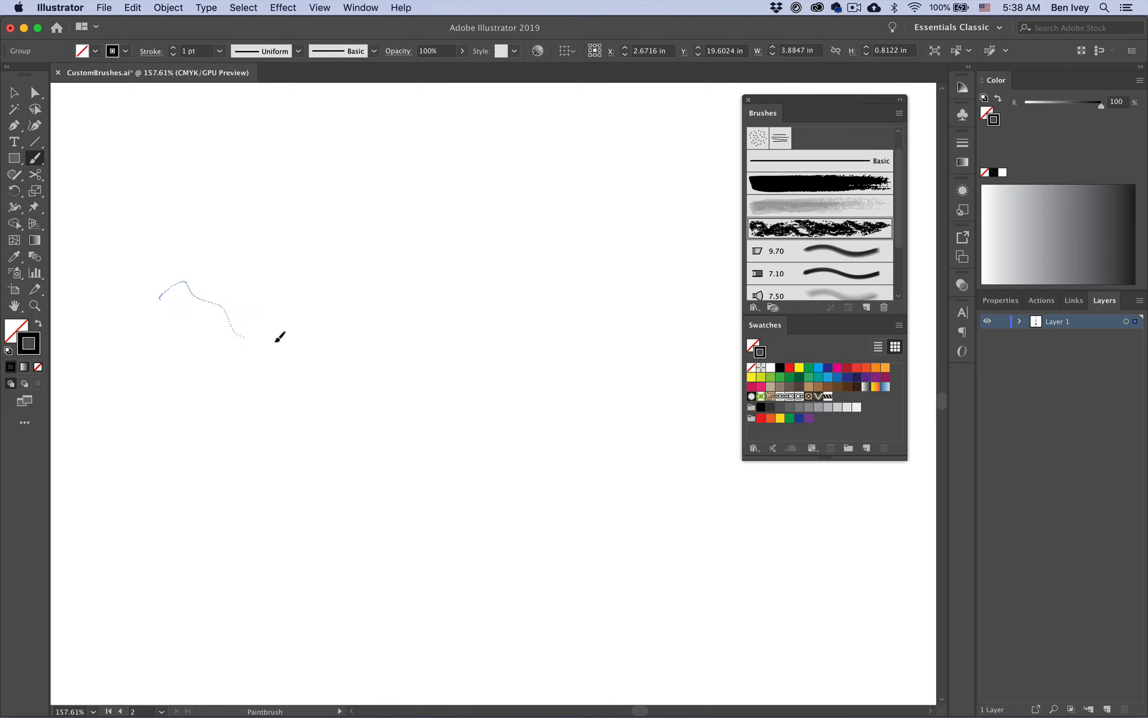
pyautogui.moveTo(276, 341); pyautogui.dragTo(280, 340)
pyautogui.moveTo(339, 231); pyautogui.dragTo(522, 398)
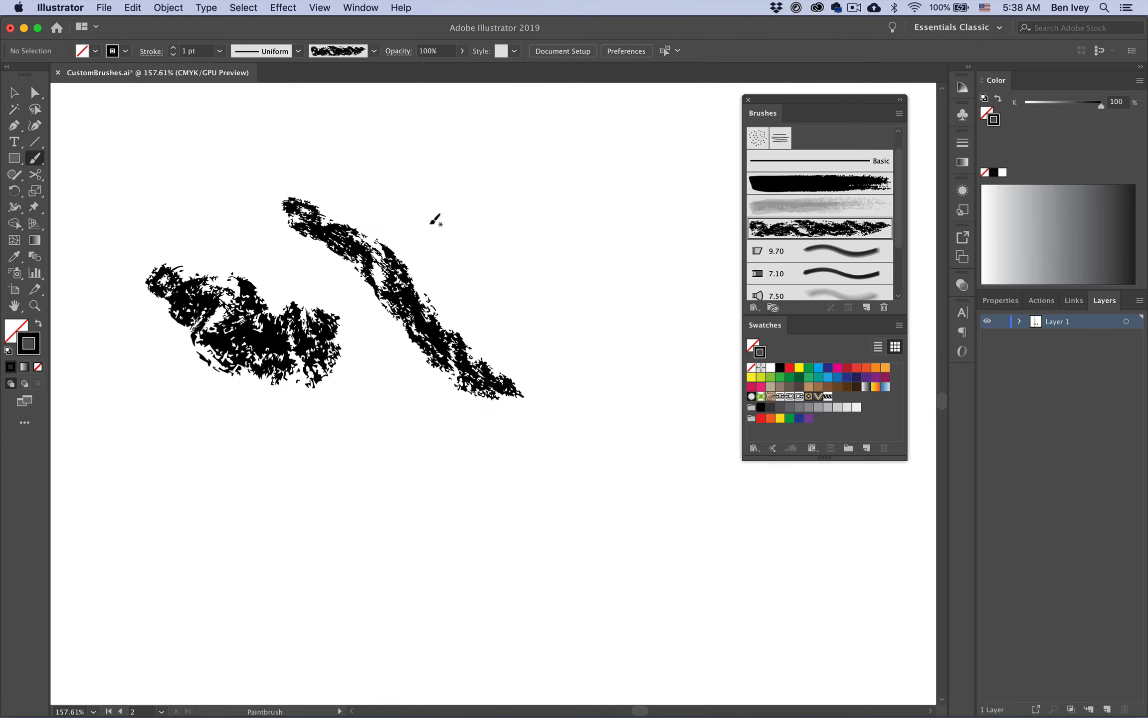
pyautogui.moveTo(442, 206)
pyautogui.mouseDown()
pyautogui.moveTo(466, 185)
pyautogui.moveTo(562, 388)
pyautogui.mouseUp()
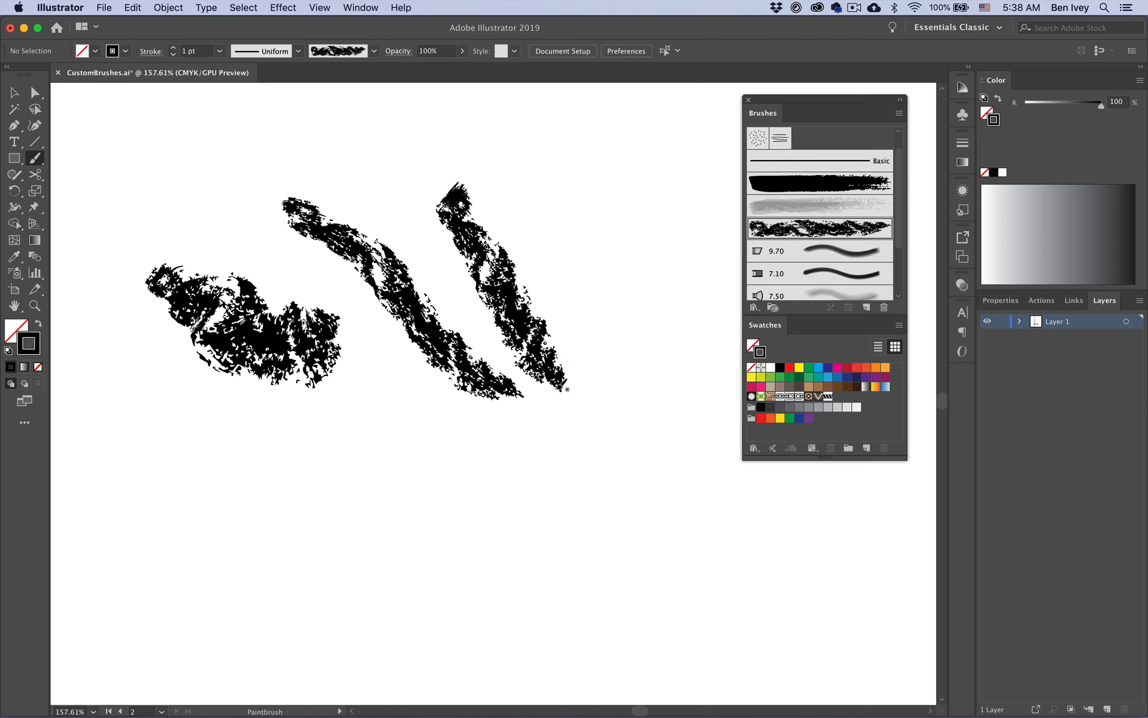
pyautogui.moveTo(379, 188); pyautogui.dragTo(658, 142)
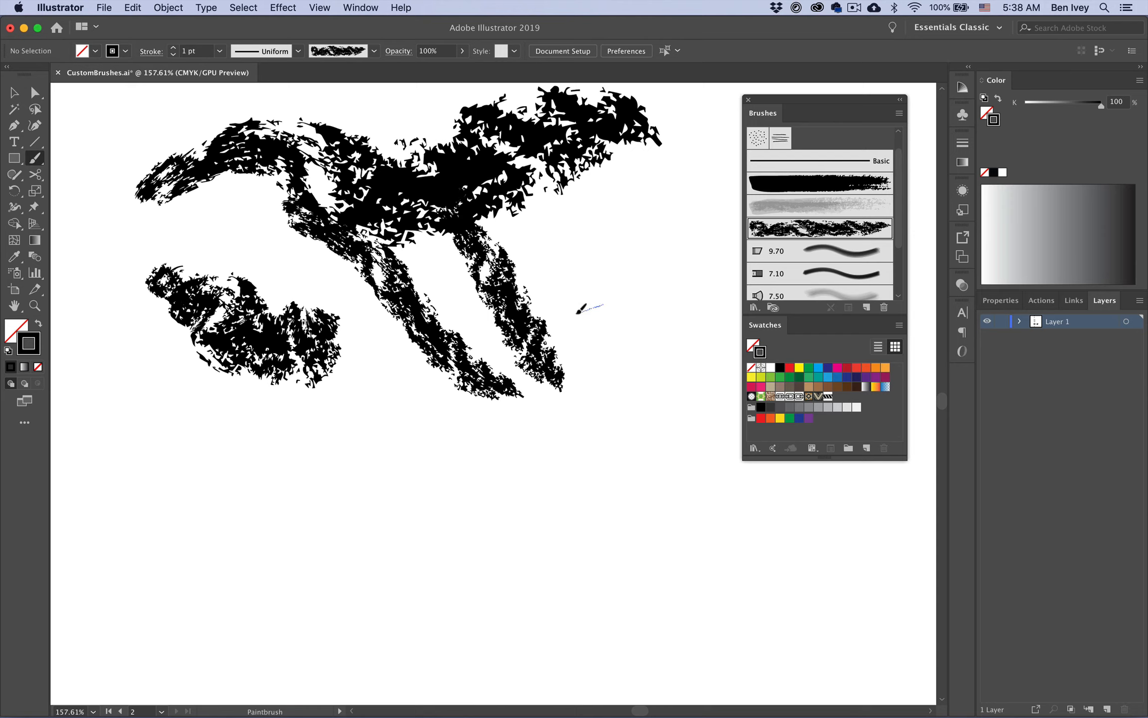
pyautogui.moveTo(577, 313); pyautogui.dragTo(574, 312)
# Step: Select and delete all the black charcoal-like test strokes
pyautogui.moveTo(648, 342)
pyautogui.mouseDown()
pyautogui.moveTo(606, 305)
pyautogui.moveTo(342, 234)
pyautogui.mouseUp()
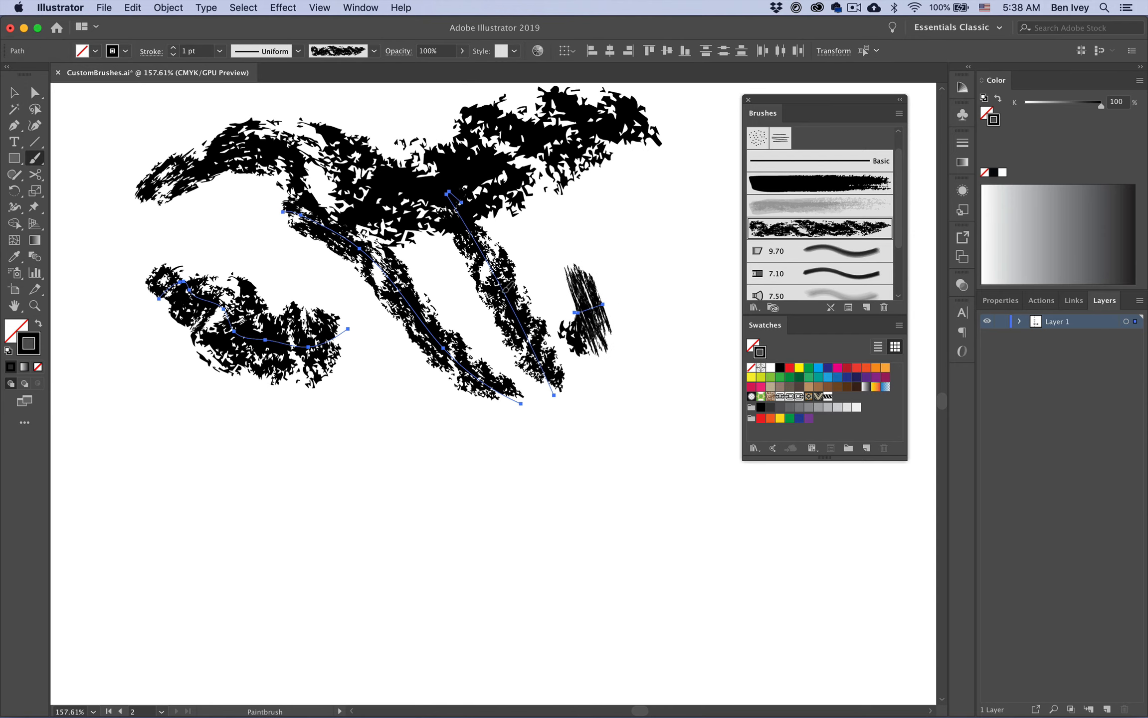
pyautogui.press('Delete')
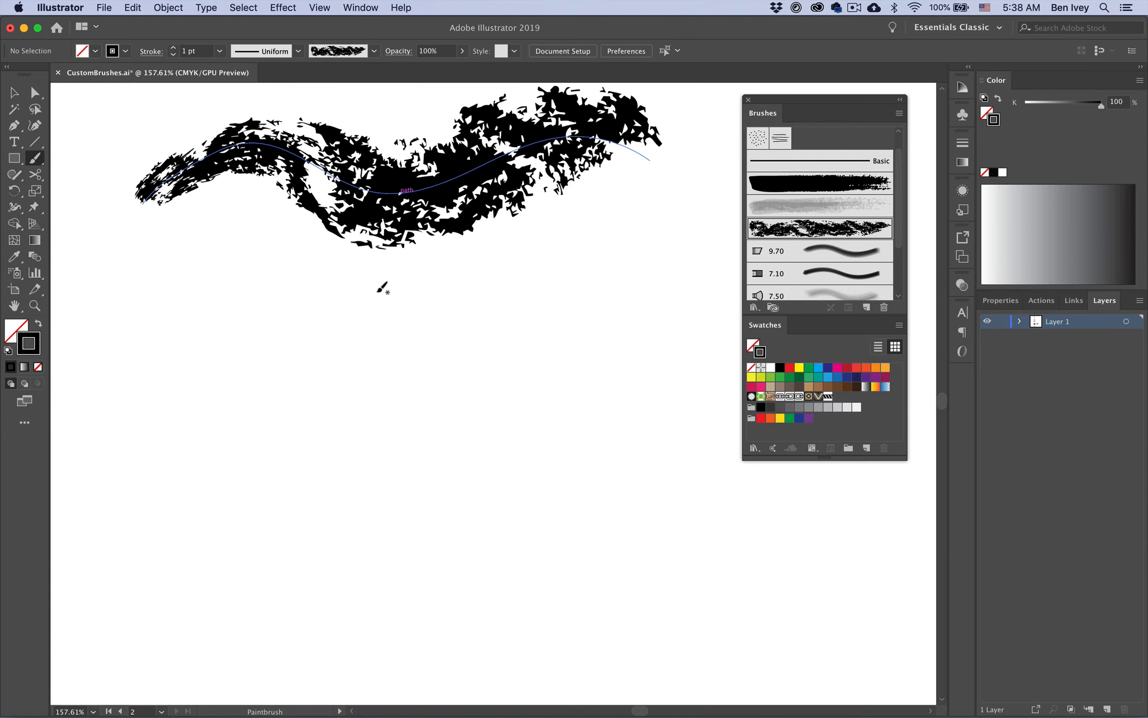
pyautogui.moveTo(438, 319)
pyautogui.mouseDown()
pyautogui.moveTo(481, 222)
pyautogui.moveTo(472, 165)
pyautogui.mouseUp()
pyautogui.press('Delete')
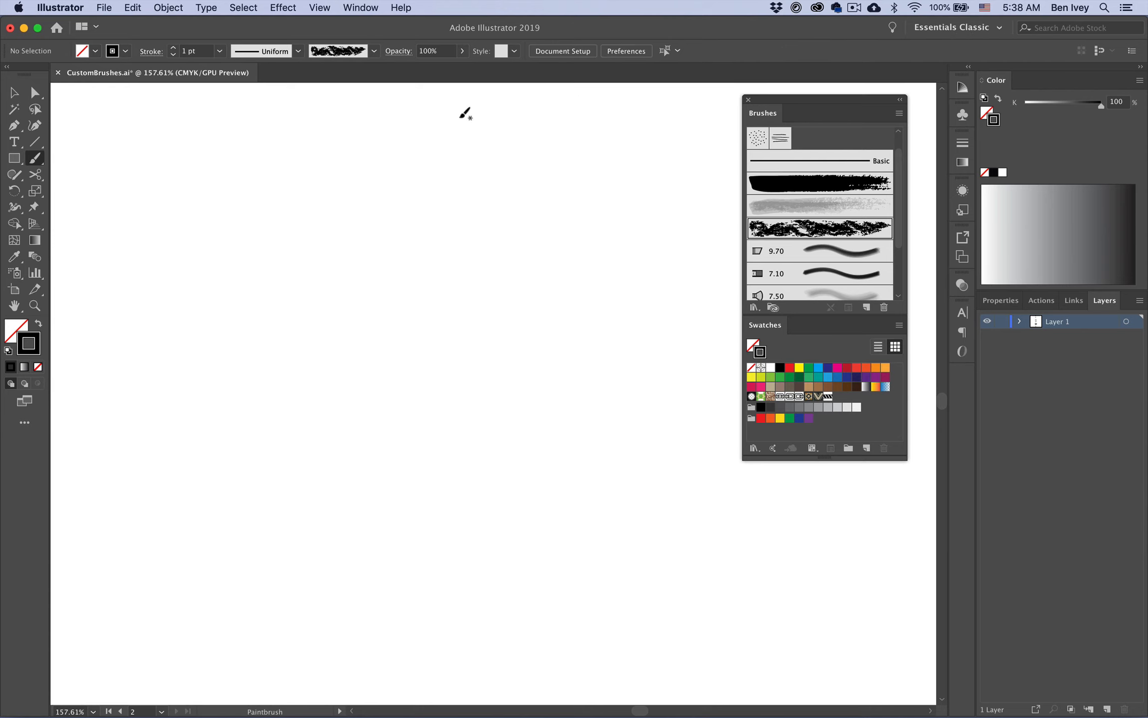
# Step: Move the solid black dry-brush artwork below the gray watercolor stroke and increase its height to about 0.67 in
pyautogui.hscroll(-15, 376, 254)
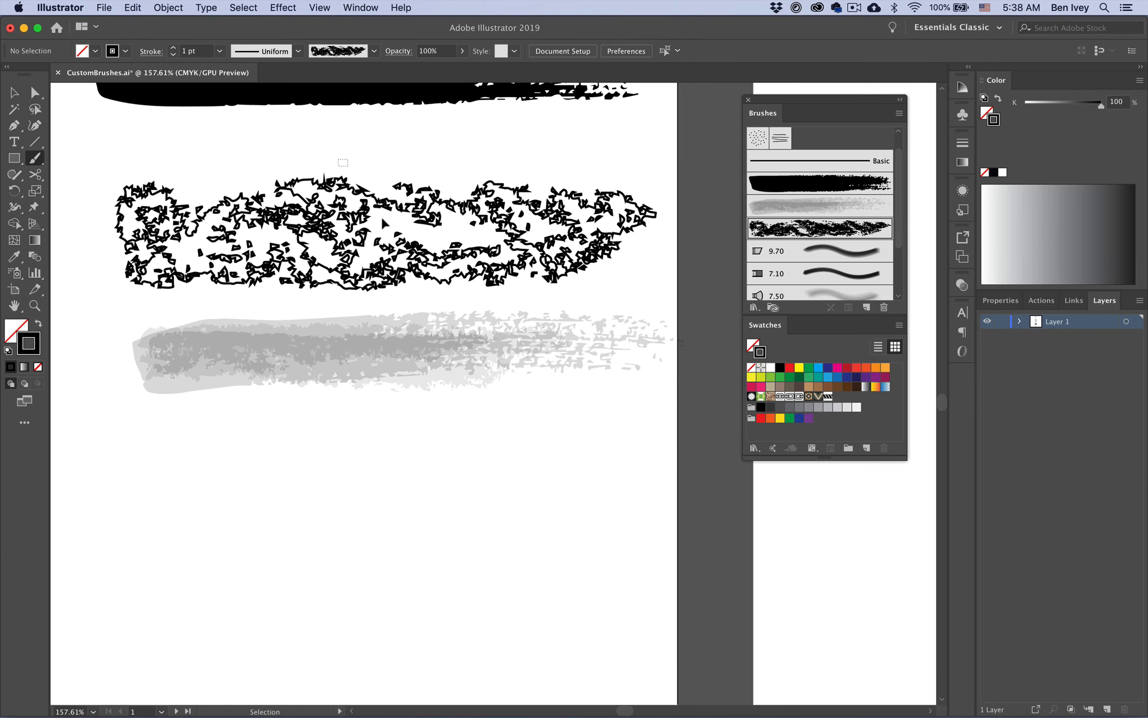
pyautogui.click(15, 92)
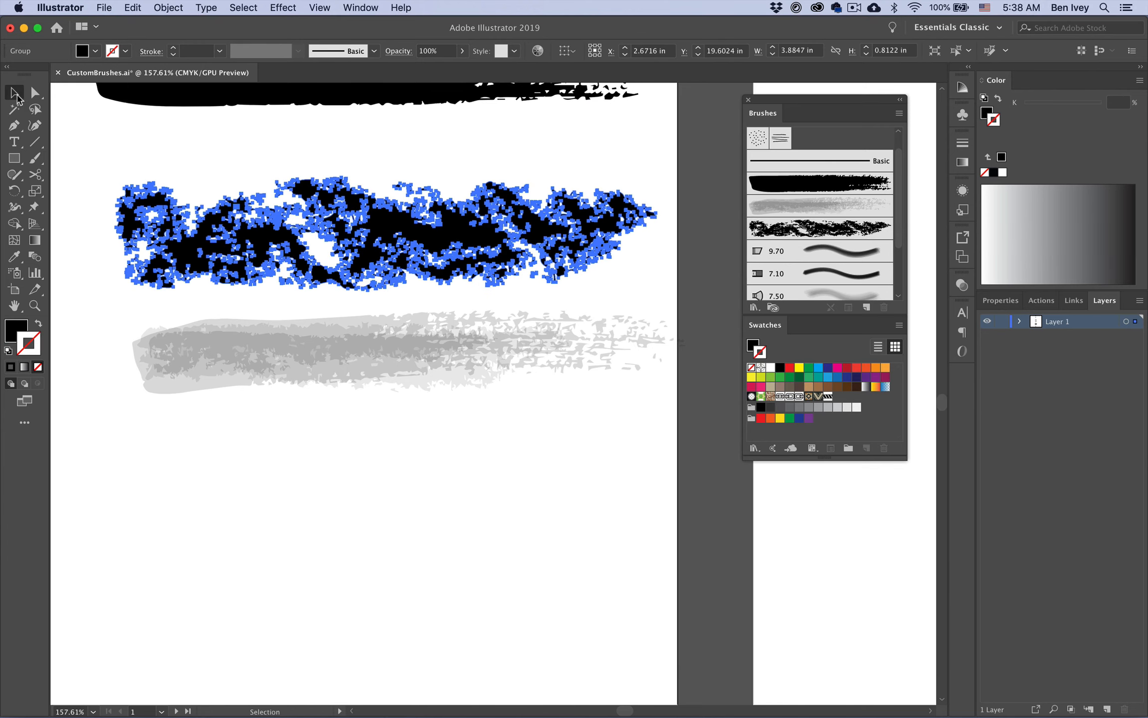
pyautogui.scroll(-4, 135, 229)
pyautogui.moveTo(183, 128)
pyautogui.mouseDown()
pyautogui.moveTo(189, 433)
pyautogui.moveTo(189, 400)
pyautogui.mouseUp()
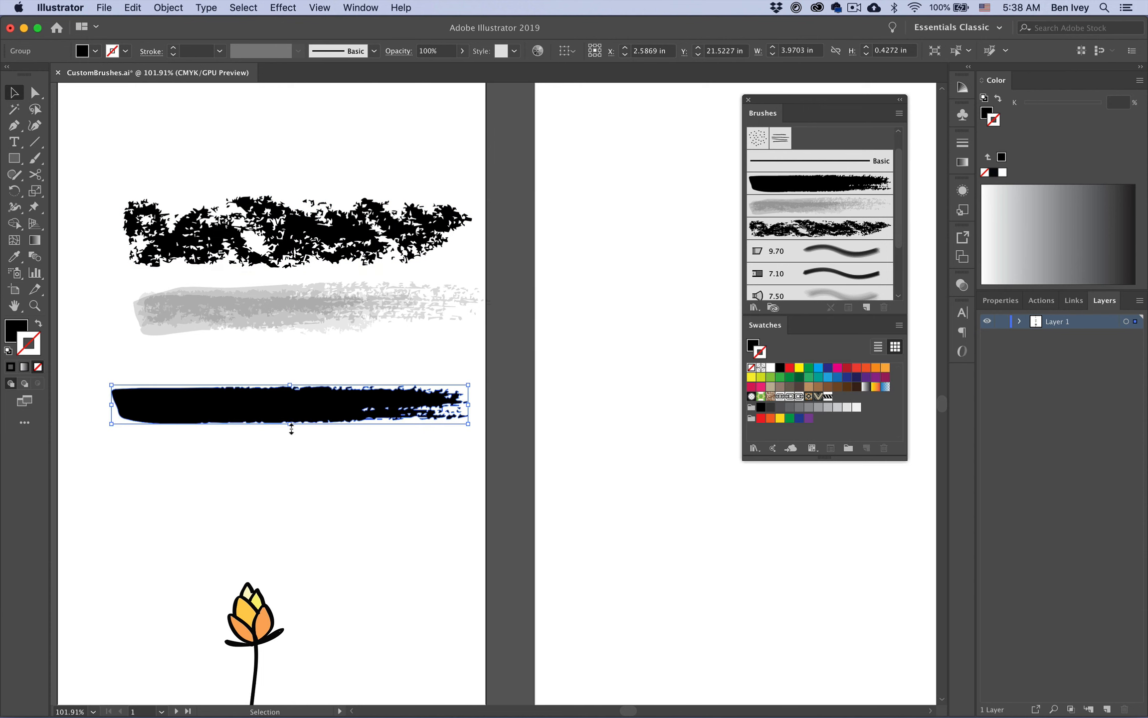
pyautogui.moveTo(292, 429); pyautogui.dragTo(285, 444)
pyautogui.scroll(-2, 242, 460)
pyautogui.hscroll(-2, 241, 461)
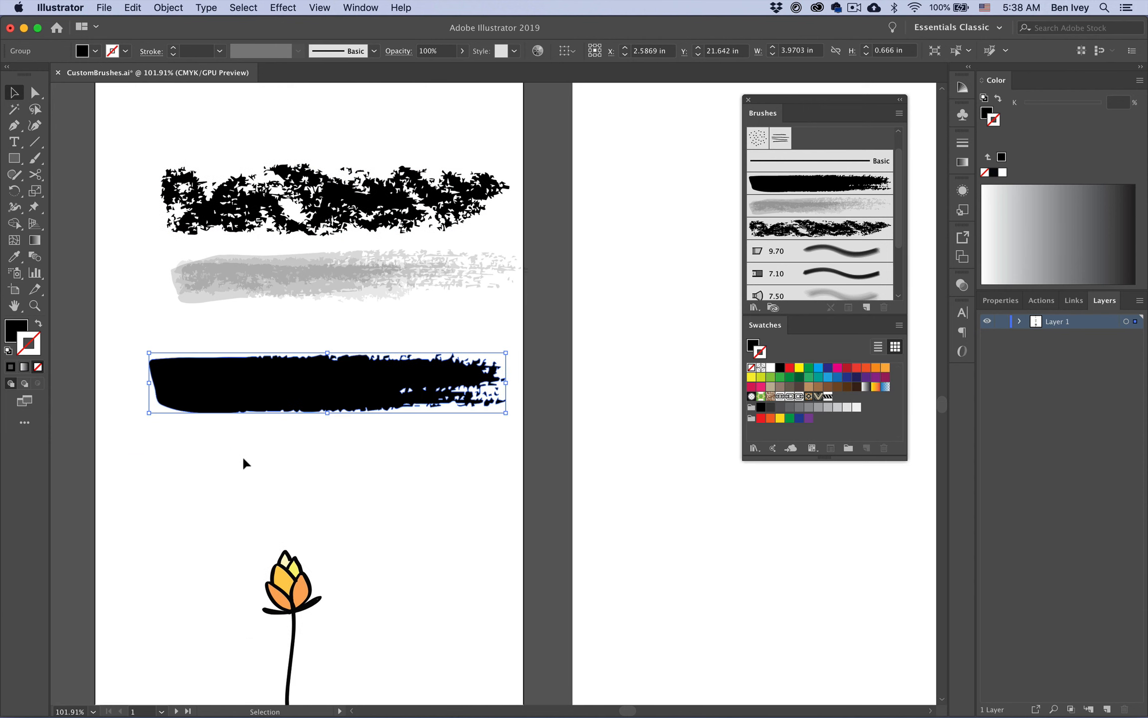
# Step: Lower the opacity of the relocated dry-brush stroke to 16%
pyautogui.scroll(2, 243, 456)
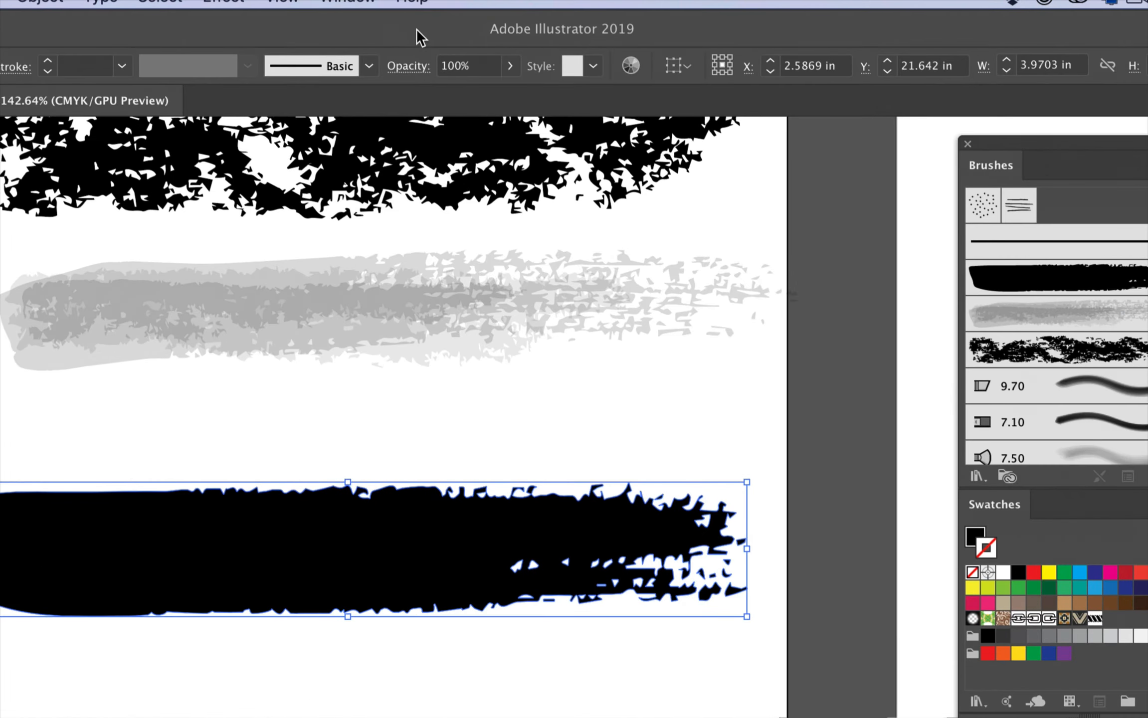
pyautogui.click(462, 51)
pyautogui.moveTo(455, 69)
pyautogui.mouseDown()
pyautogui.moveTo(425, 68)
pyautogui.moveTo(438, 93)
pyautogui.mouseUp()
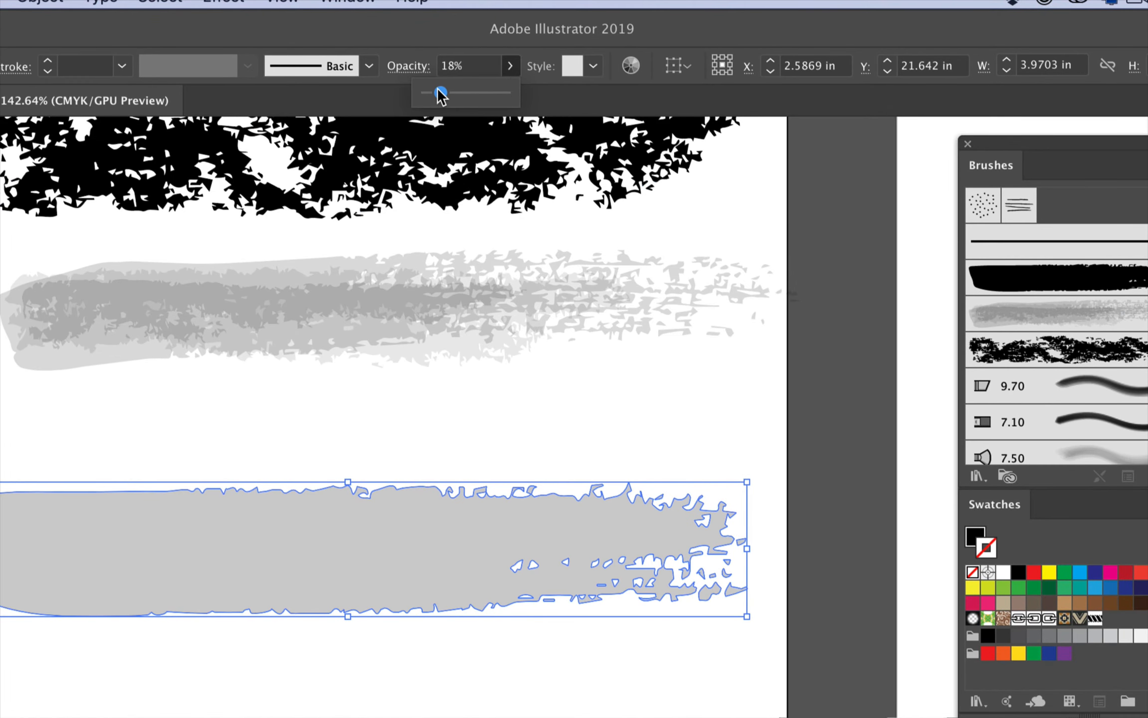
# Step: Move one translucent layer of the gray watercolor stroke onto the faded dry-brush stroke and nudge the base stroke into alignment
pyautogui.moveTo(262, 312)
pyautogui.mouseDown()
pyautogui.moveTo(256, 501)
pyautogui.moveTo(216, 544)
pyautogui.mouseUp()
pyautogui.hscroll(-4, 216, 545)
pyautogui.scroll(-1, 216, 544)
pyautogui.moveTo(286, 505); pyautogui.dragTo(280, 502)
pyautogui.press('a')
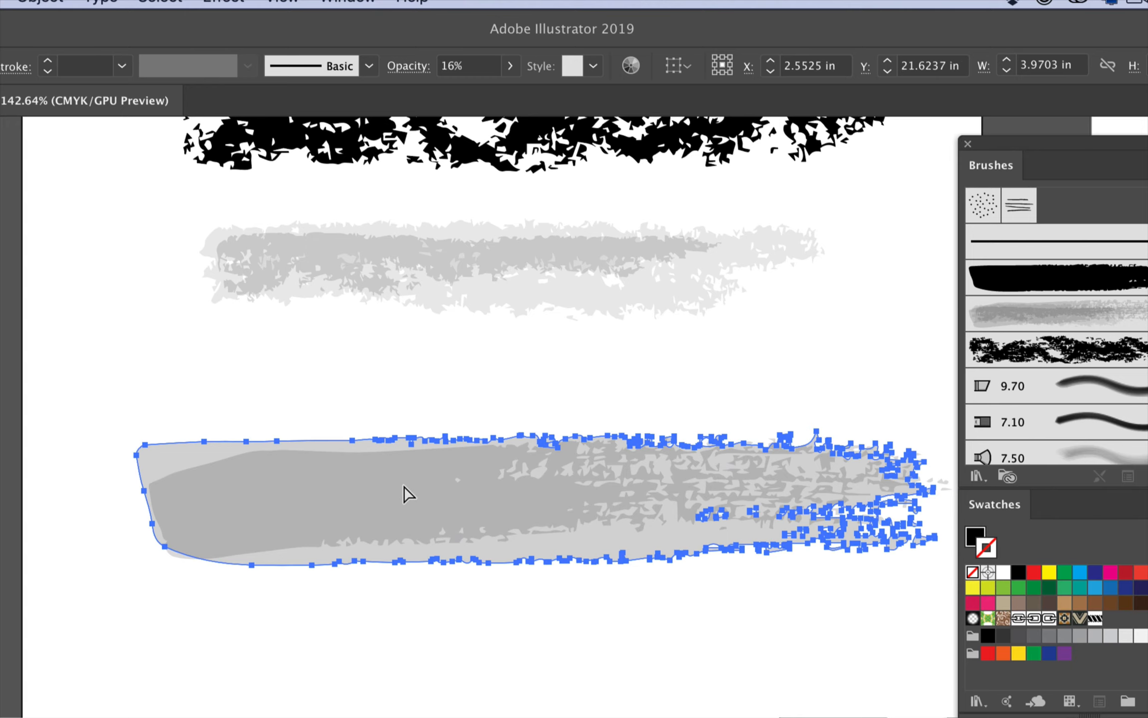
# Step: Squash the overlaid layer vertically into a thinner band and reposition it within the base stroke
pyautogui.press('v')
pyautogui.click(407, 491)
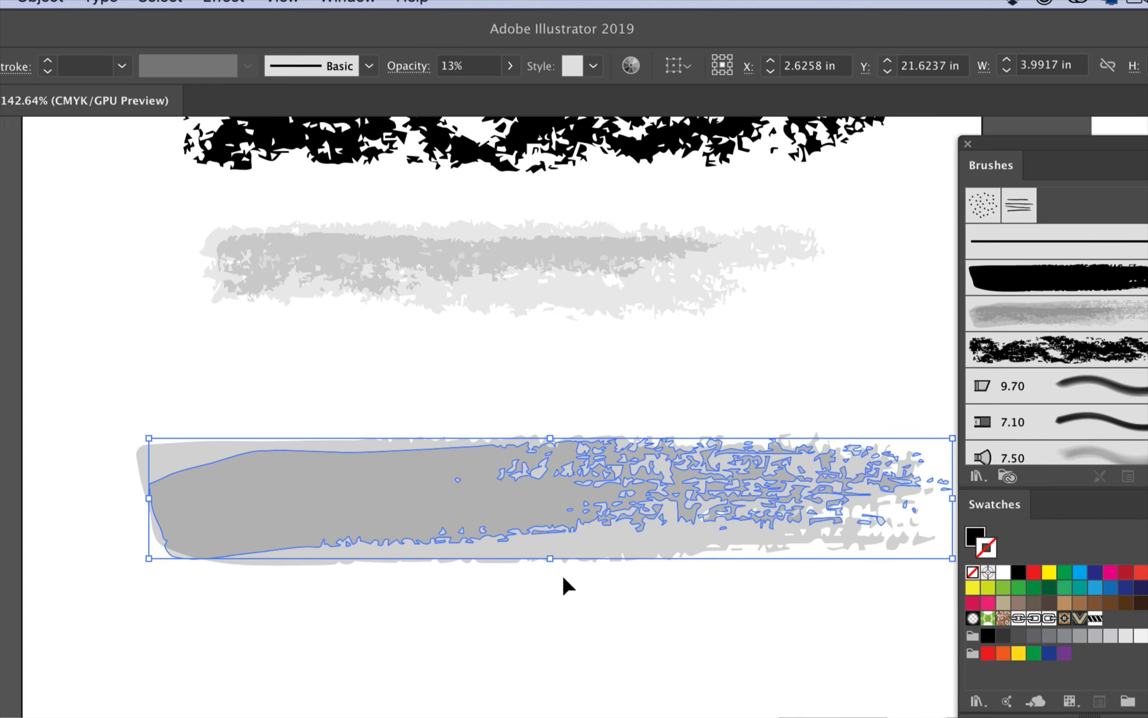
pyautogui.moveTo(554, 562); pyautogui.dragTo(551, 531)
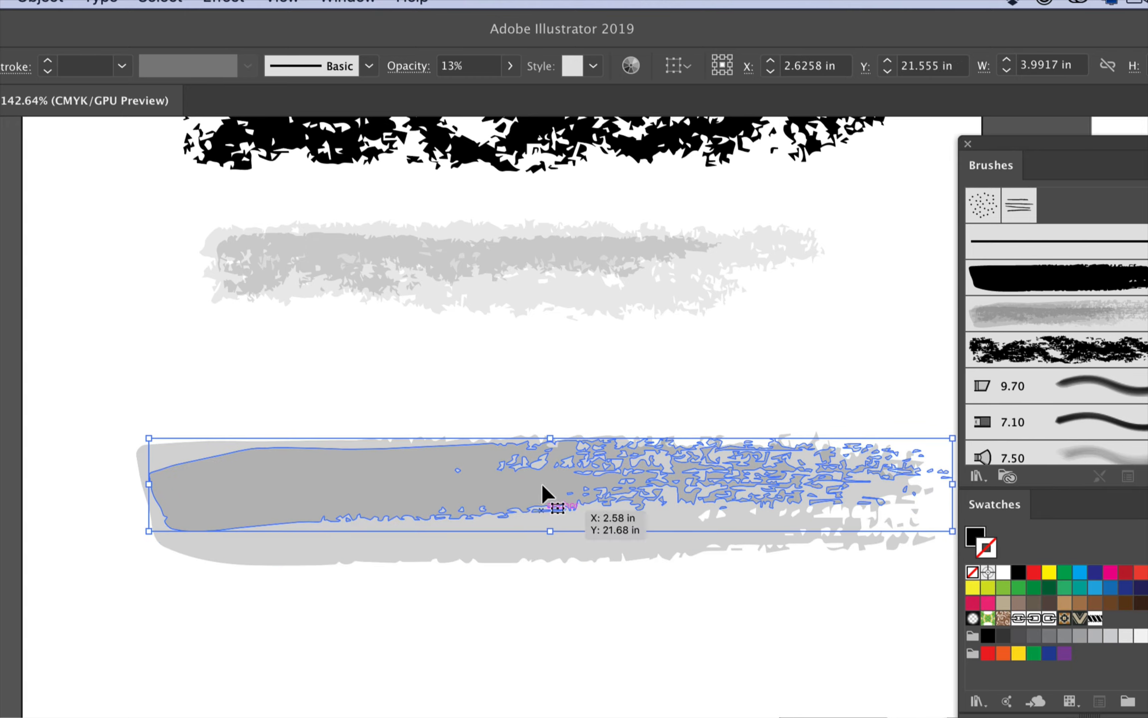
pyautogui.moveTo(548, 437); pyautogui.dragTo(546, 474)
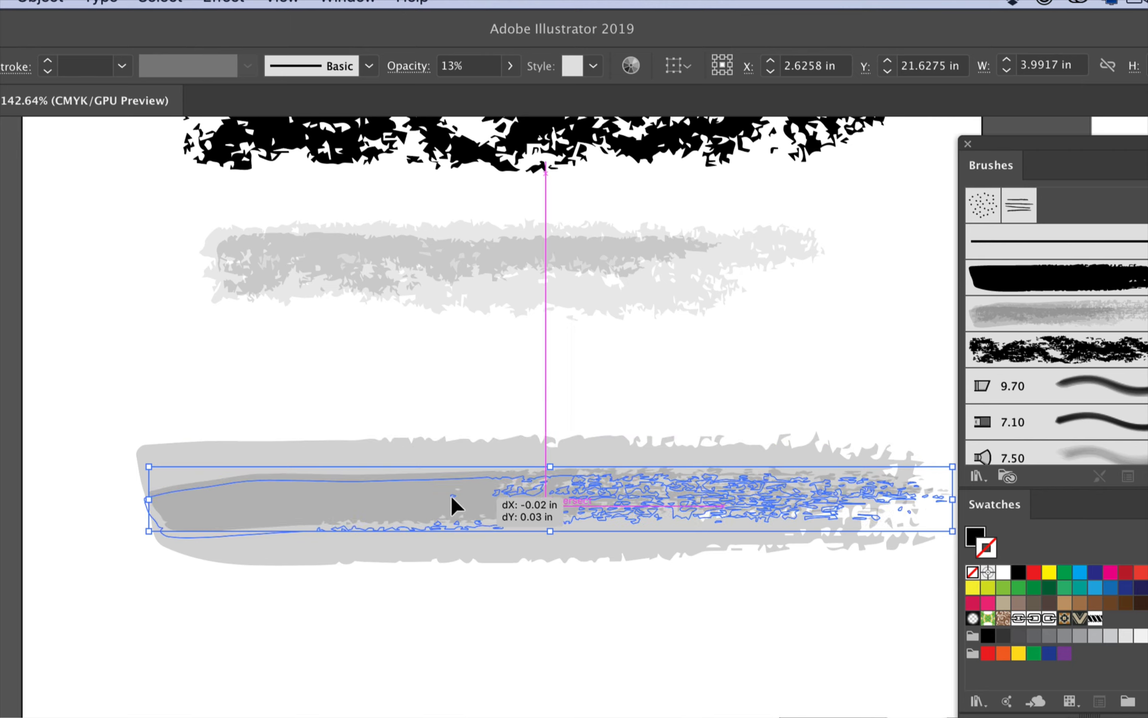
pyautogui.moveTo(454, 505); pyautogui.dragTo(442, 483)
pyautogui.press('super+shift+a')
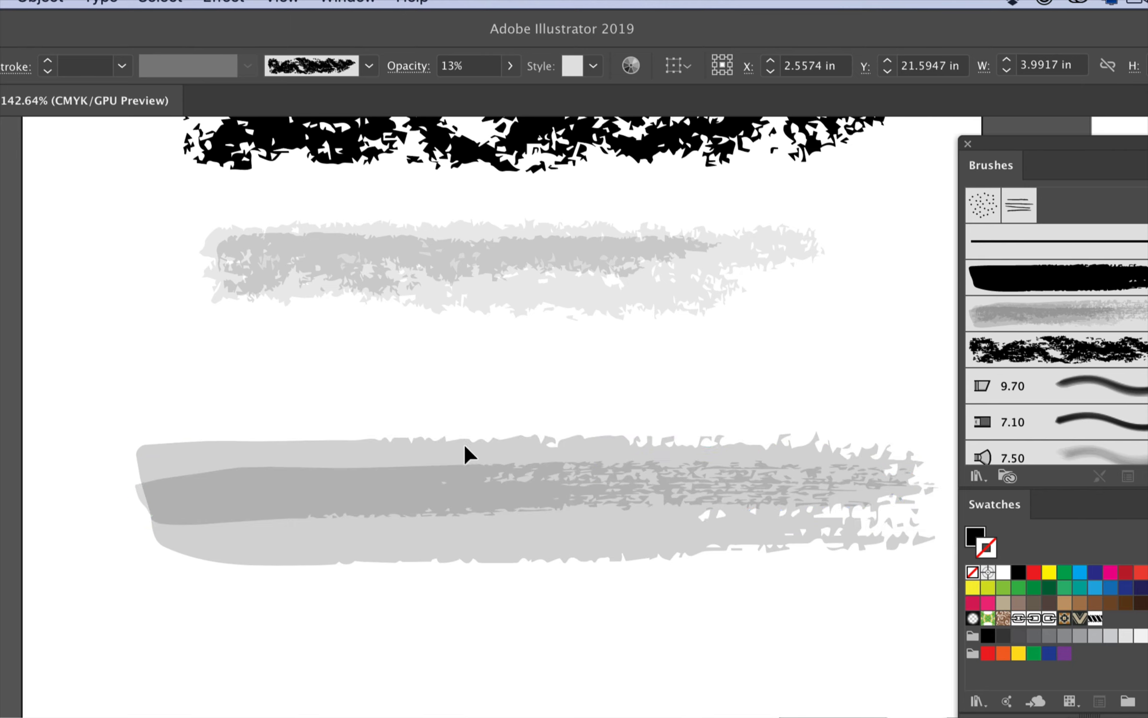
# Step: Shorten the thin overlaid layer to a width of about 3.07 in and shift it toward the base stroke's upper edge
pyautogui.press('super+0')
pyautogui.click(447, 536)
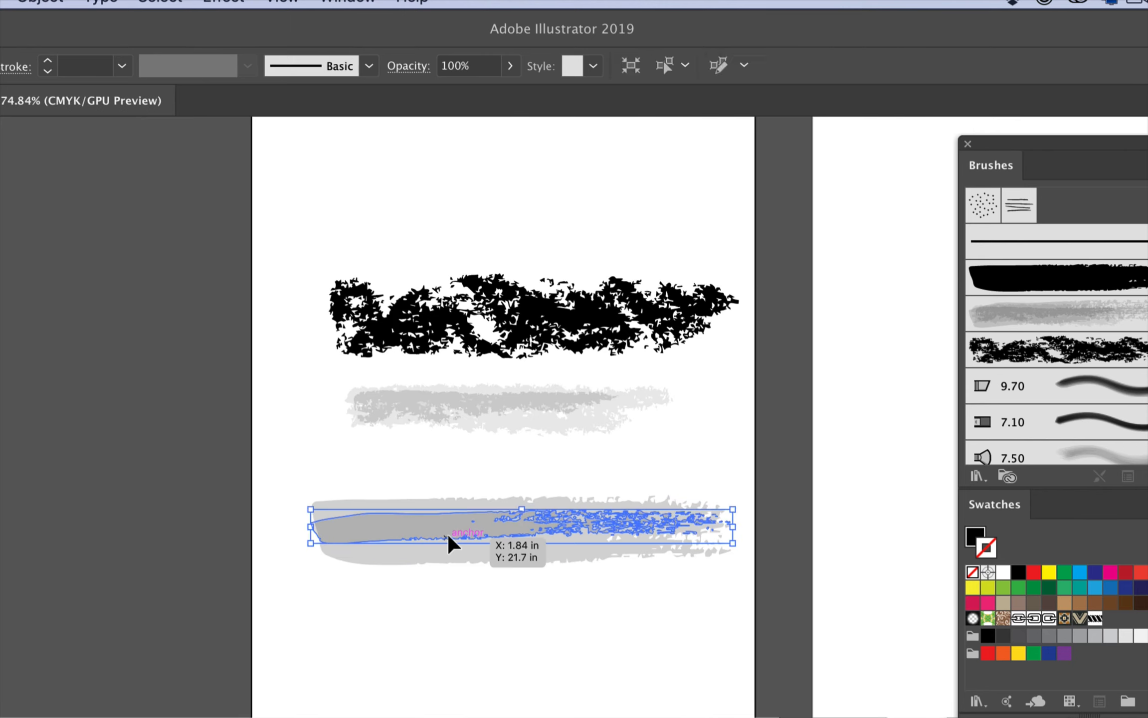
pyautogui.moveTo(732, 526); pyautogui.dragTo(620, 533)
pyautogui.press('super+shift+a')
pyautogui.hscroll(5, 594, 488)
pyautogui.moveTo(337, 518)
pyautogui.mouseDown()
pyautogui.moveTo(383, 546)
pyautogui.moveTo(416, 503)
pyautogui.mouseUp()
pyautogui.click(497, 462)
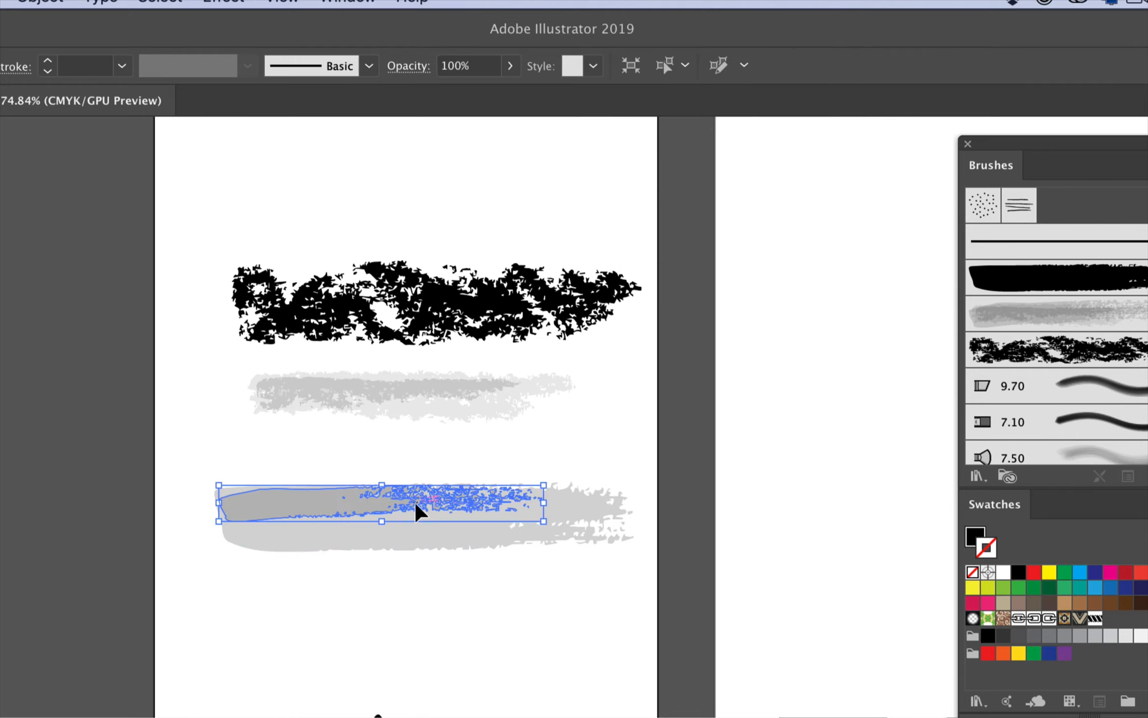
# Step: Try layering a vertically stretched copy of the thin translucent layer over the gray watercolor stroke, and delete that copy
pyautogui.click(456, 447)
pyautogui.click(337, 496)
pyautogui.press('super+c')
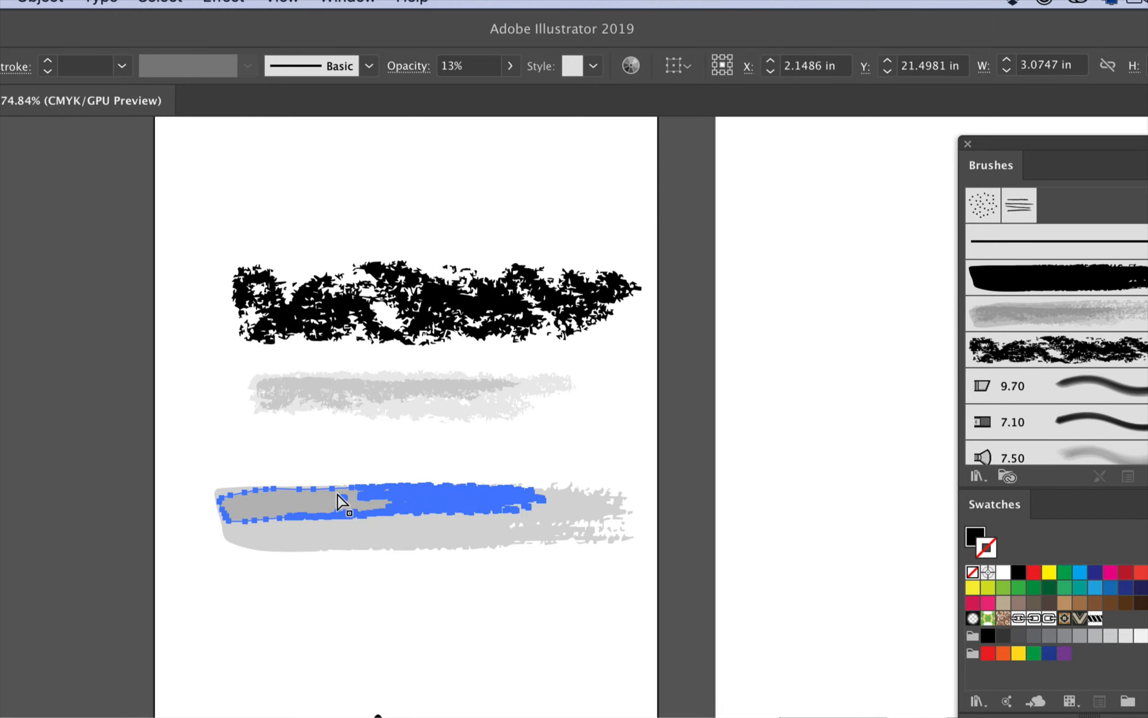
pyautogui.press('super+f')
pyautogui.moveTo(383, 523); pyautogui.dragTo(379, 544)
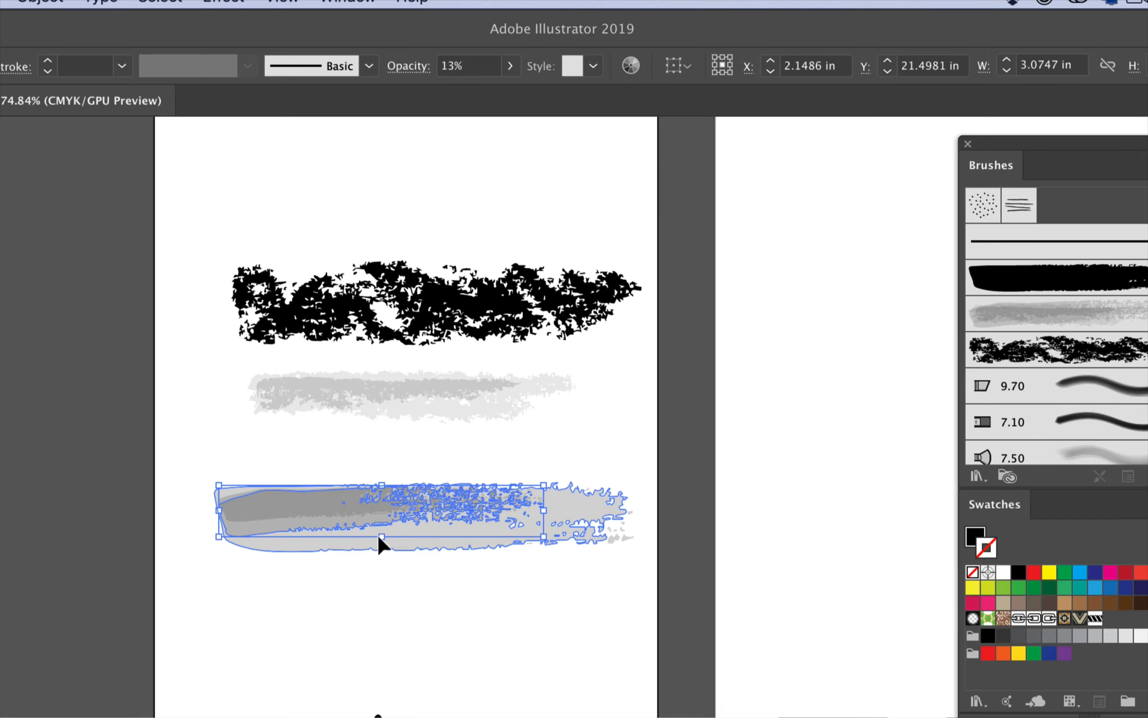
pyautogui.click(470, 460)
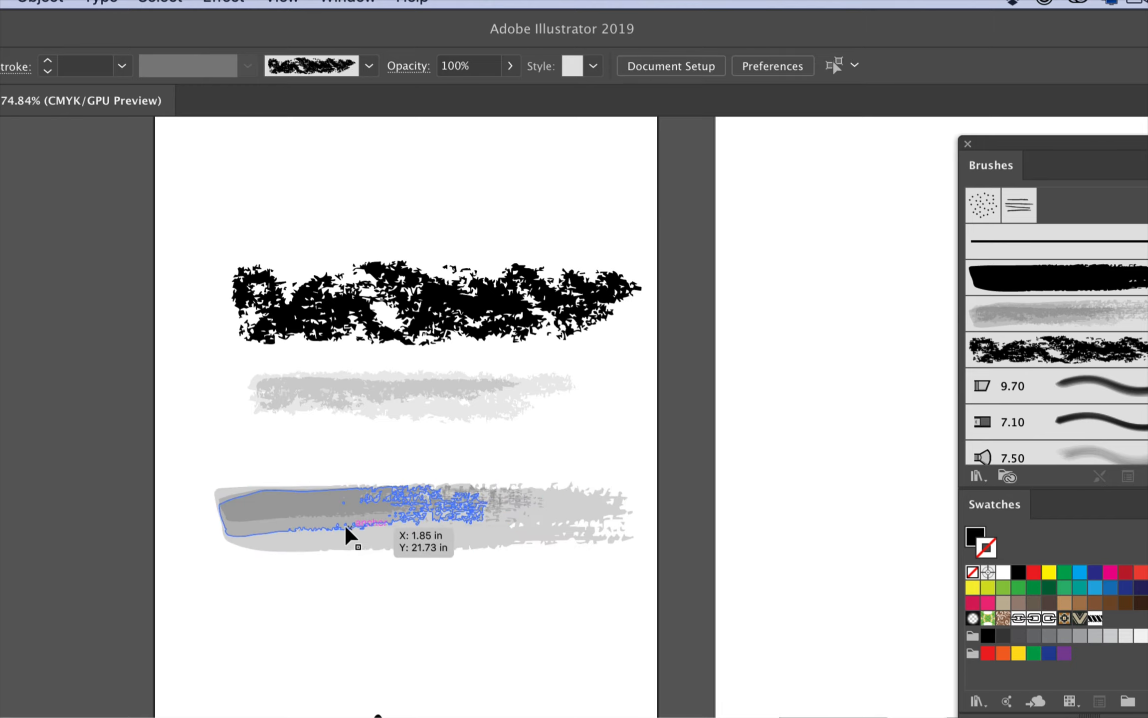
pyautogui.click(332, 531)
pyautogui.press('Delete')
# Step: Move the darker layer of the faded dry-brush stroke onto the gray watercolor stroke and widen it to about 3.52 in
pyautogui.moveTo(372, 389)
pyautogui.mouseDown()
pyautogui.moveTo(385, 404)
pyautogui.moveTo(351, 521)
pyautogui.moveTo(348, 502)
pyautogui.moveTo(364, 491)
pyautogui.mouseUp()
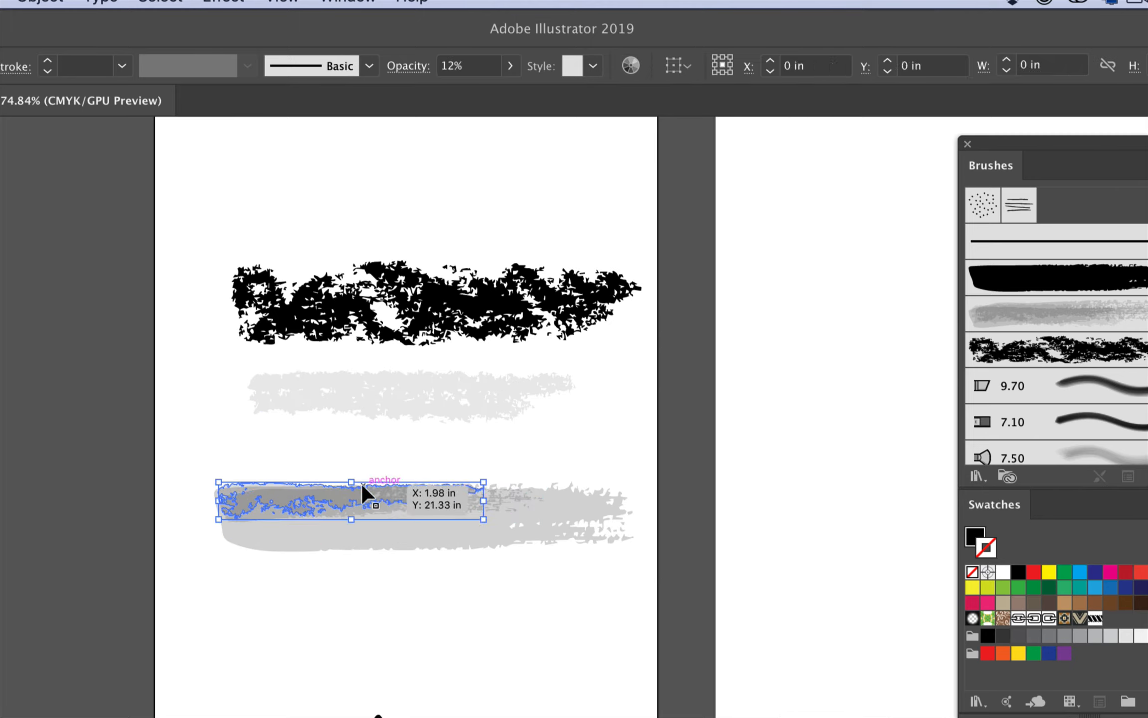
pyautogui.moveTo(489, 501); pyautogui.dragTo(596, 504)
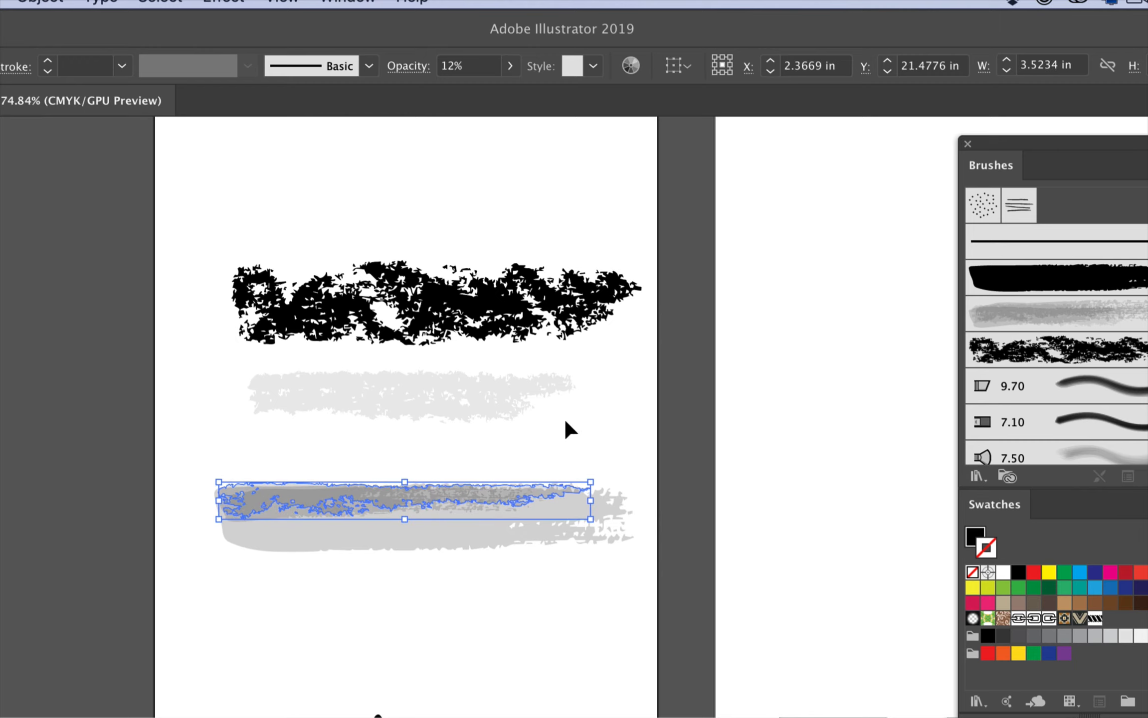
pyautogui.click(572, 451)
# Step: Create an art brush from the layered gray watercolor stroke and name it Watercolor 2 Brush
pyautogui.moveTo(290, 472); pyautogui.dragTo(395, 538)
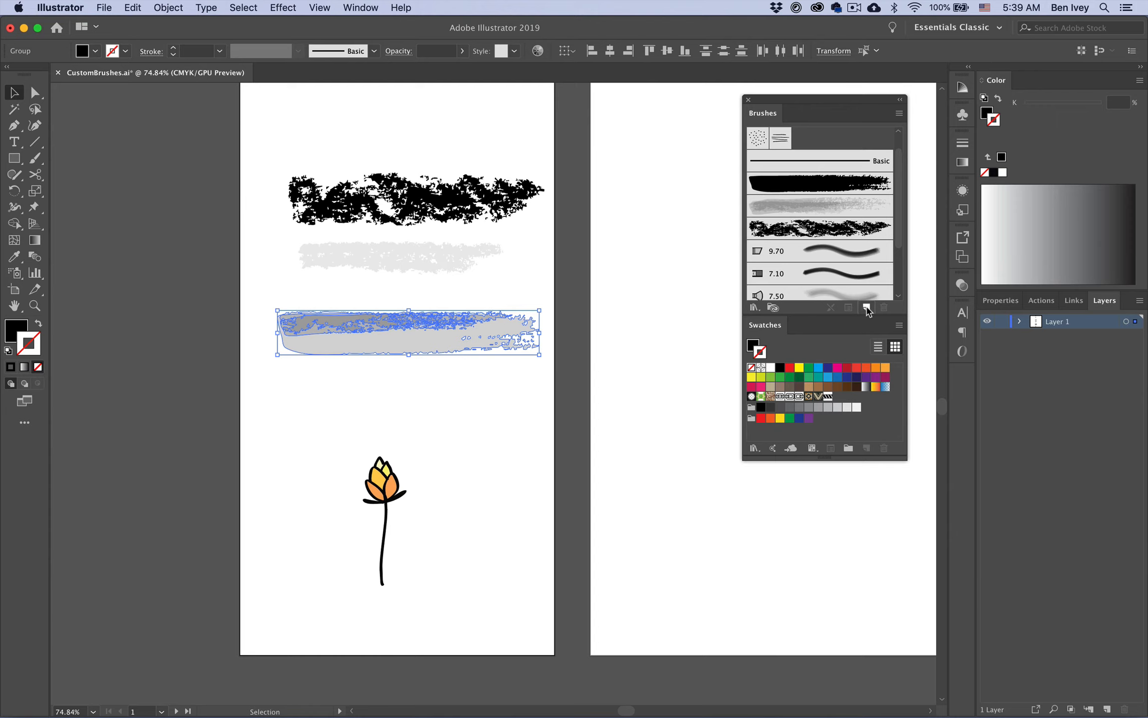
pyautogui.click(866, 308)
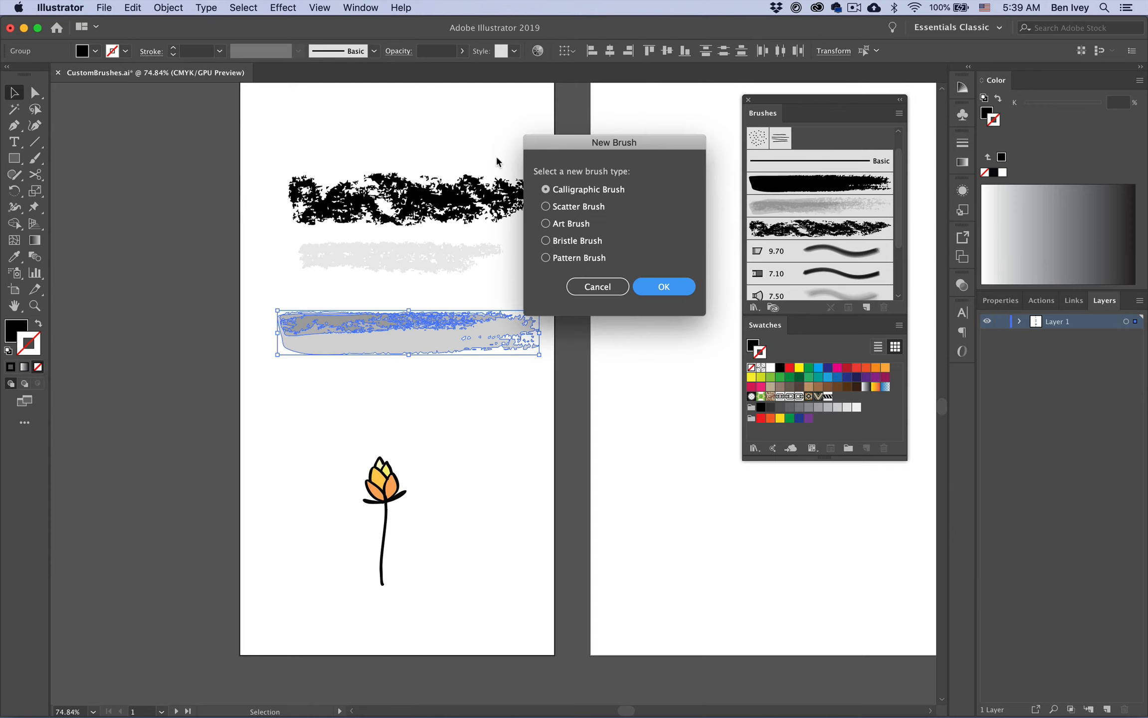
pyautogui.click(582, 225)
pyautogui.click(666, 287)
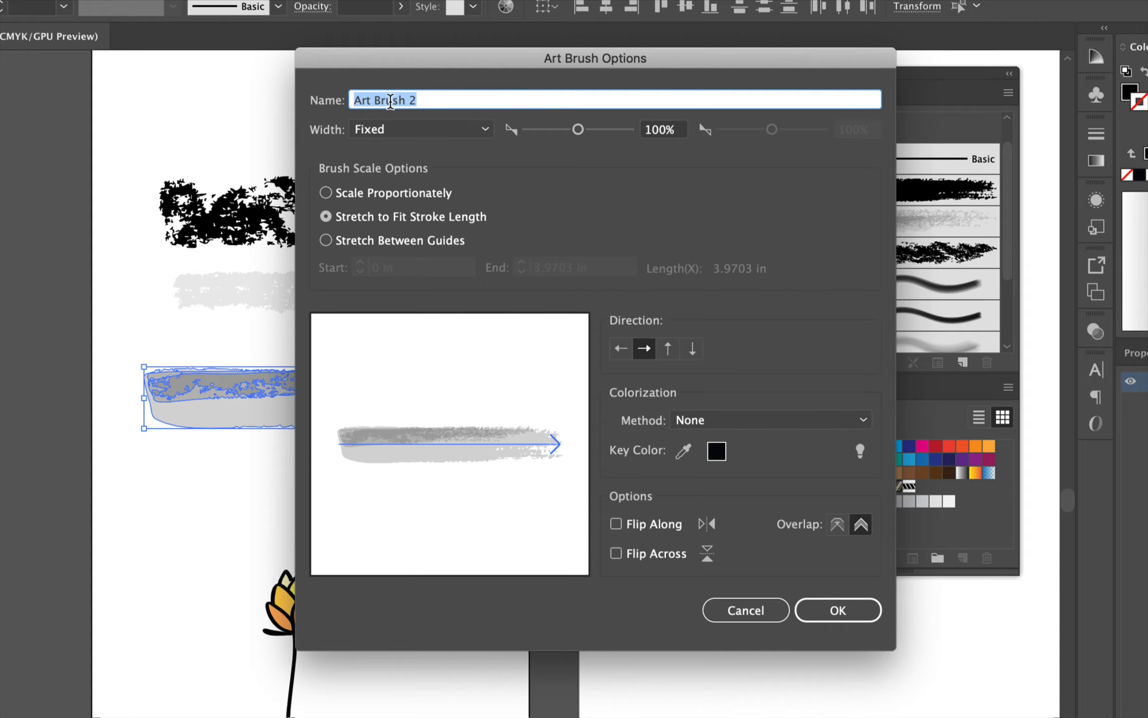
pyautogui.write('Watercolor 2')
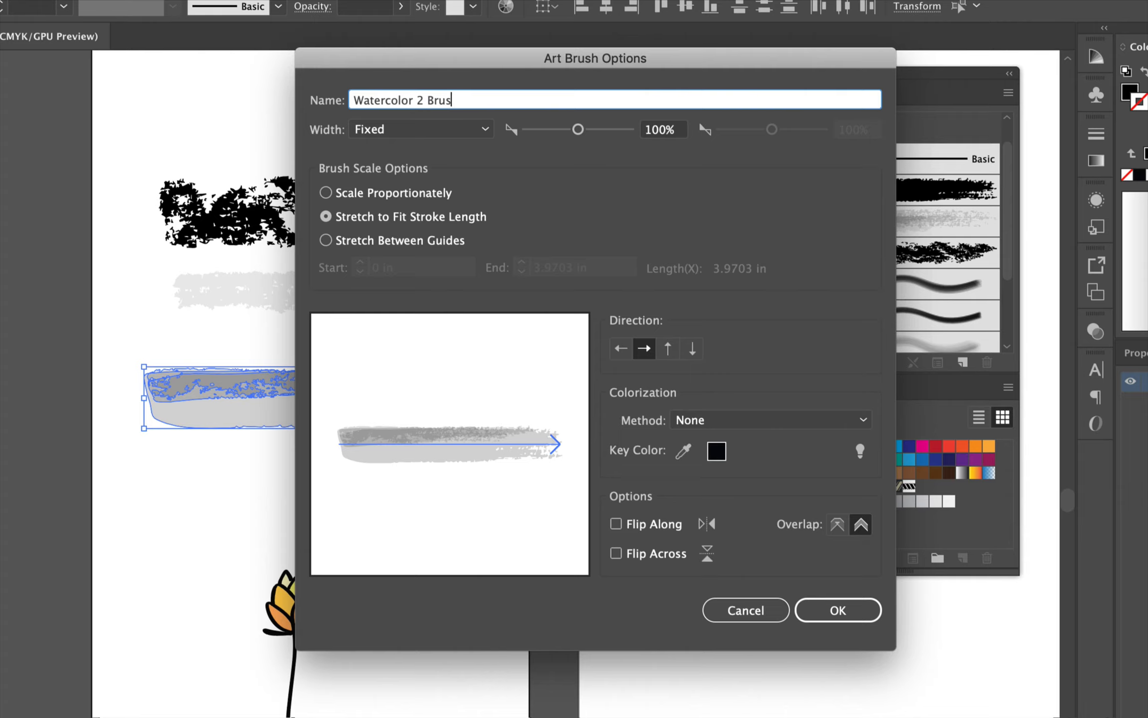
# Step: Set the watercolor brush's colorization method to Tints, save the brush and deselect the artwork
pyautogui.click(699, 421)
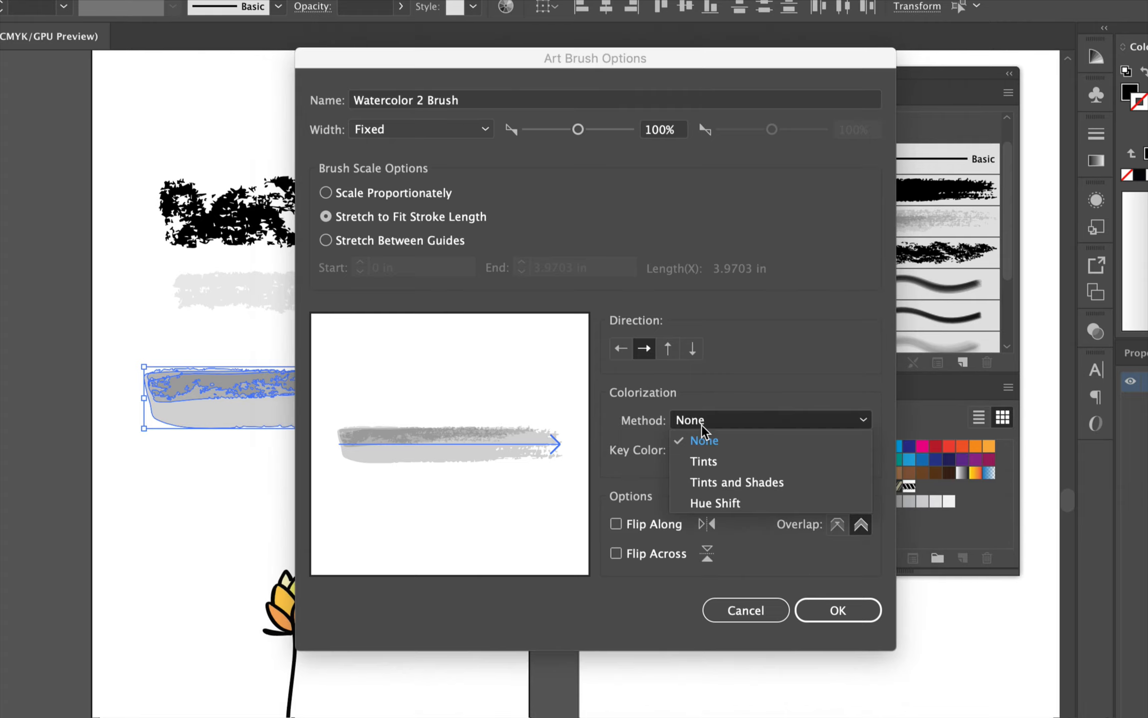
pyautogui.click(703, 462)
pyautogui.click(817, 609)
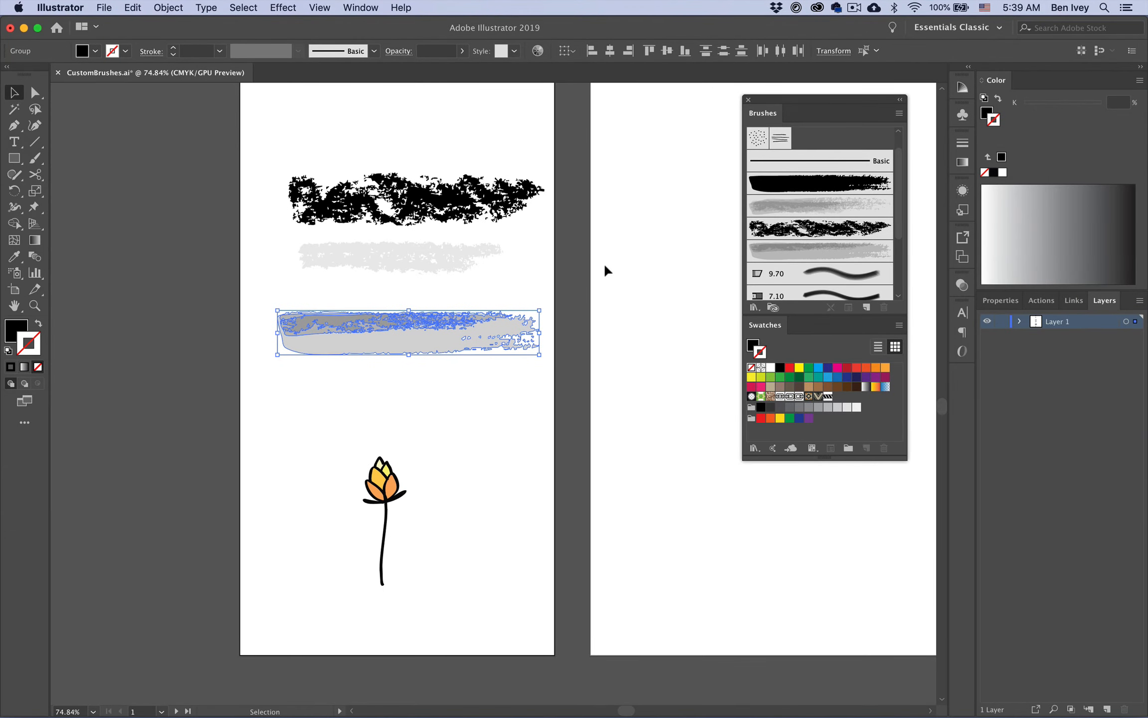
pyautogui.click(605, 266)
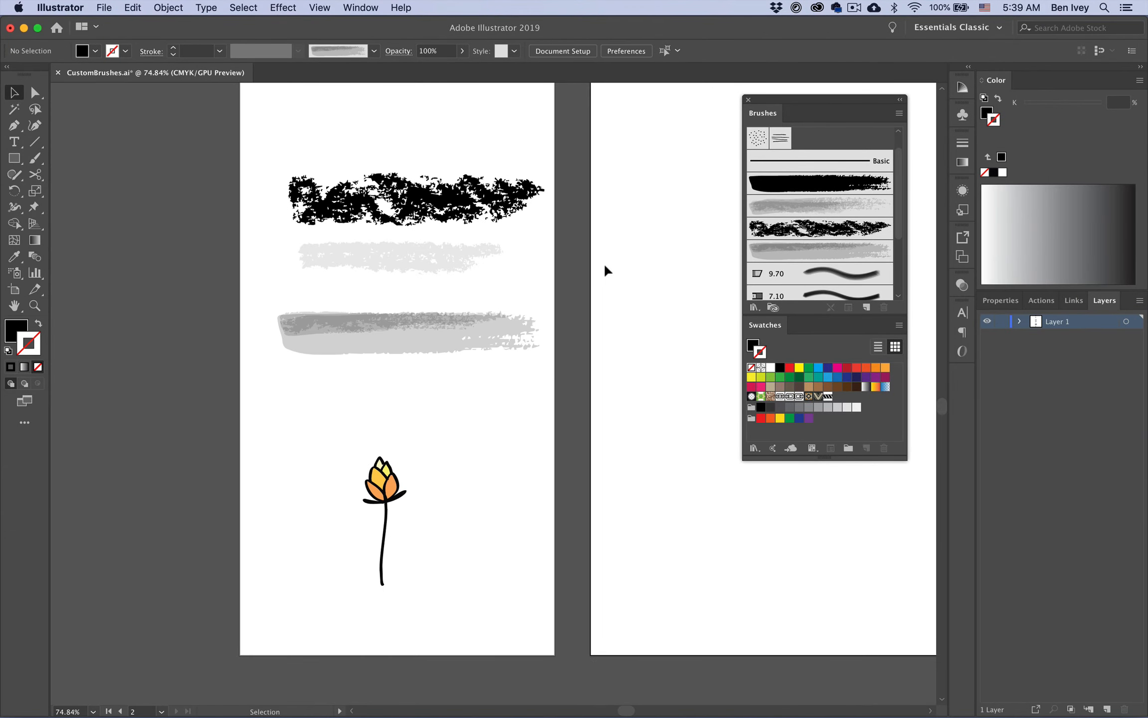
# Step: Create an art brush from the flower artwork, with the stroke direction running upward from the stem to the bloom
pyautogui.press('super+0')
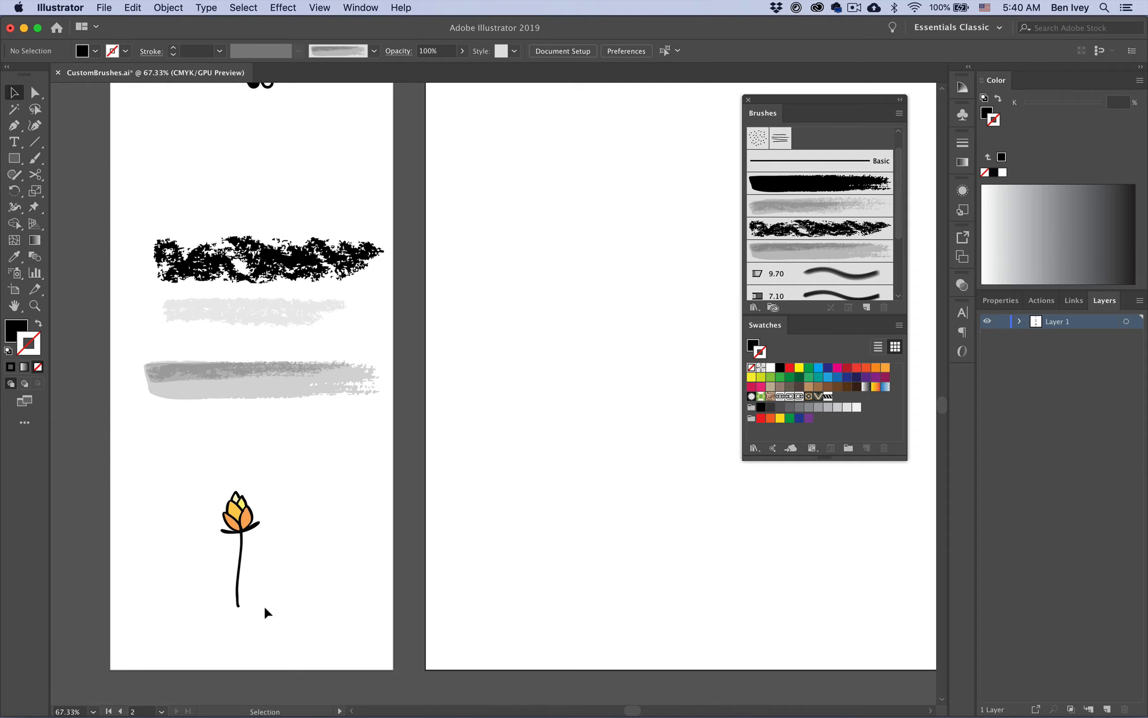
pyautogui.press('super+equal')
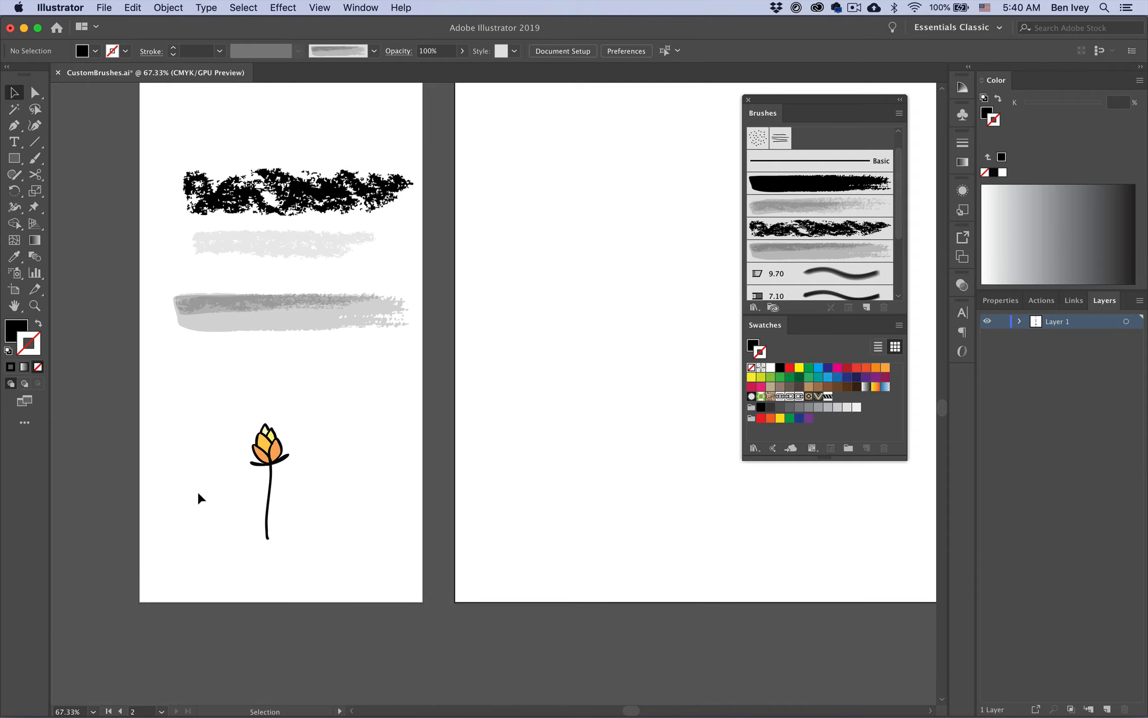
pyautogui.scroll(2, 197, 489)
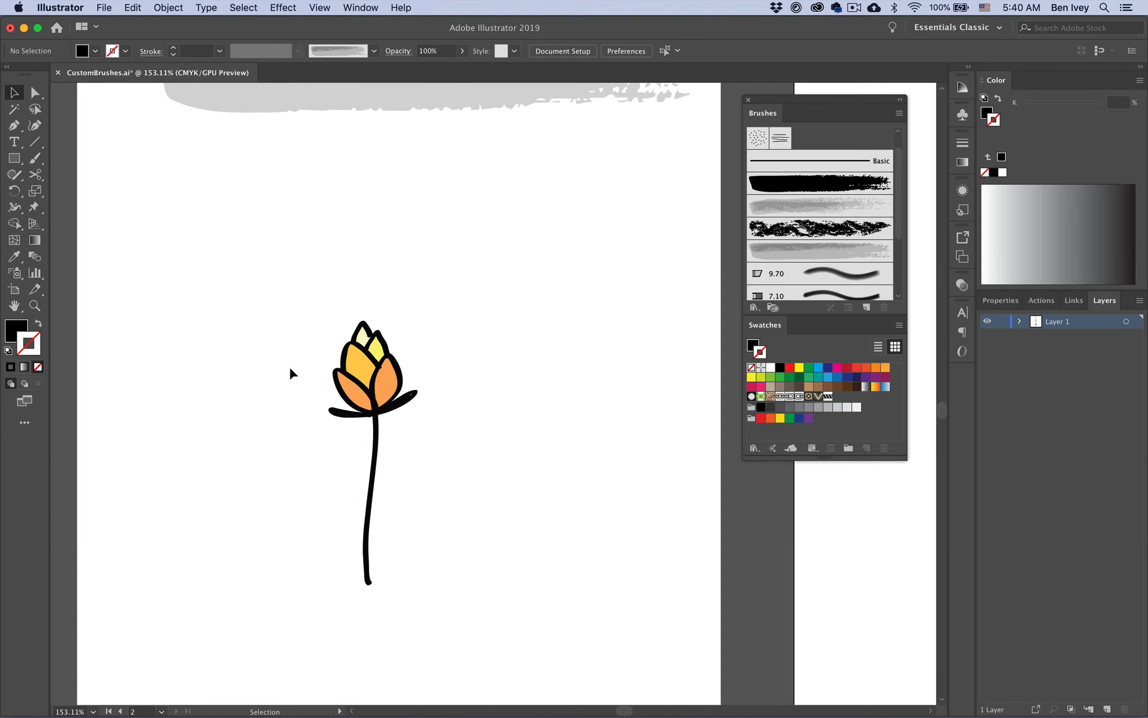
pyautogui.moveTo(272, 320); pyautogui.dragTo(506, 495)
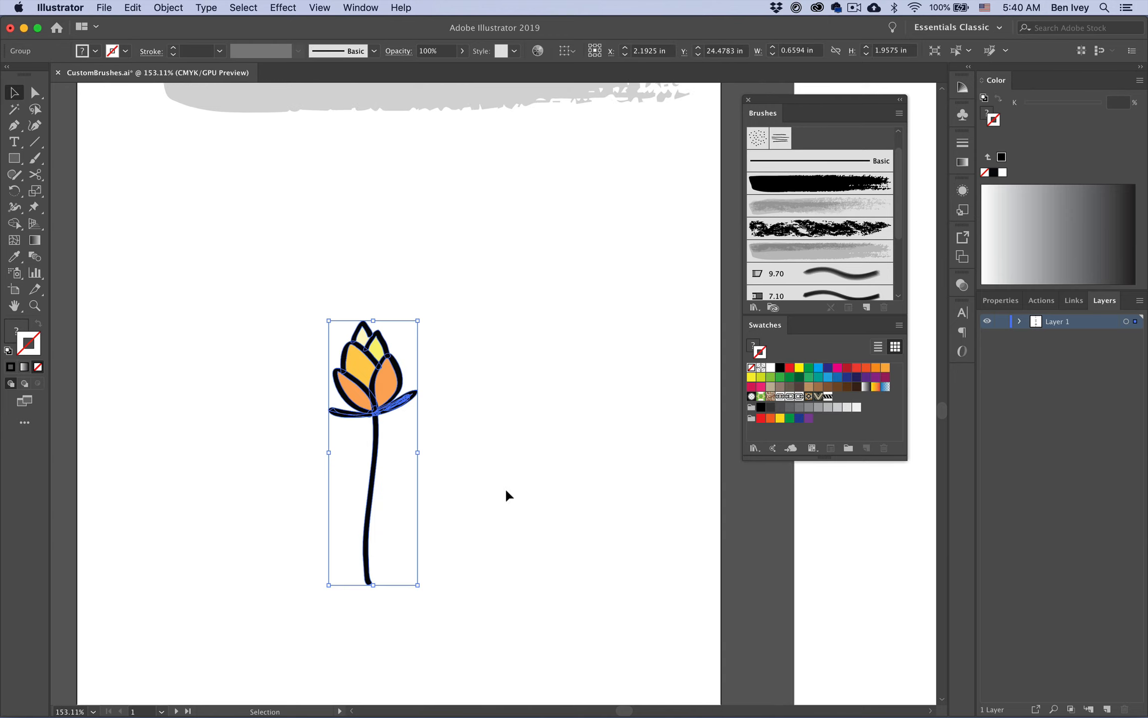
pyautogui.click(867, 307)
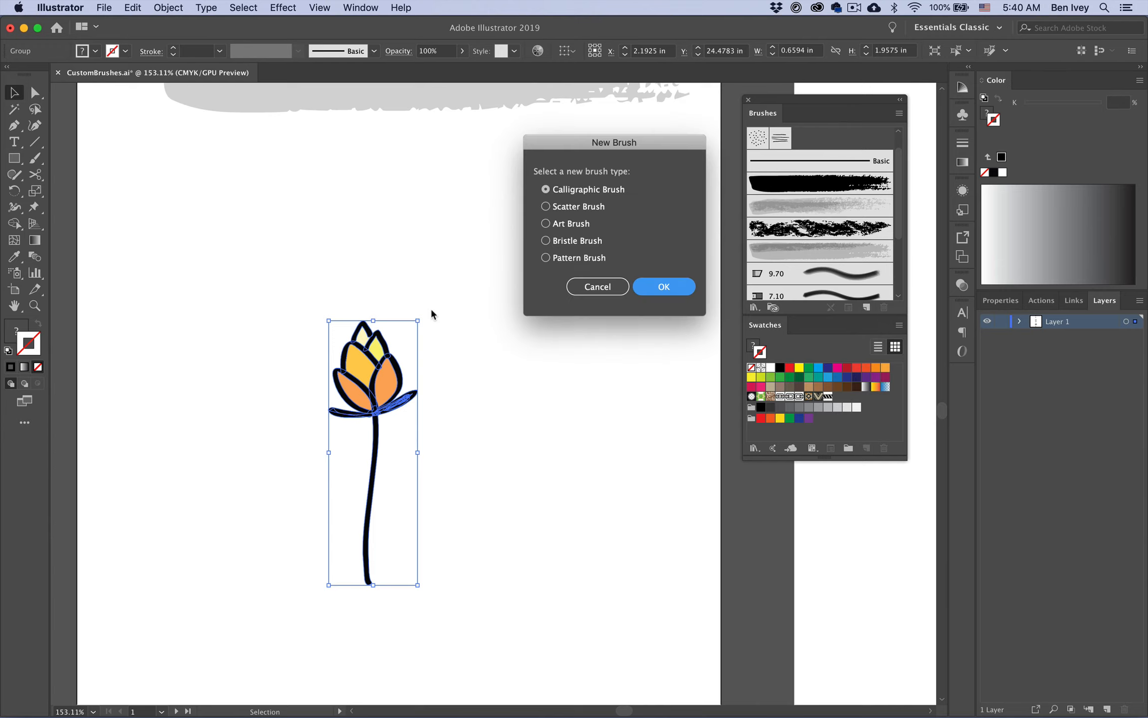
pyautogui.click(569, 224)
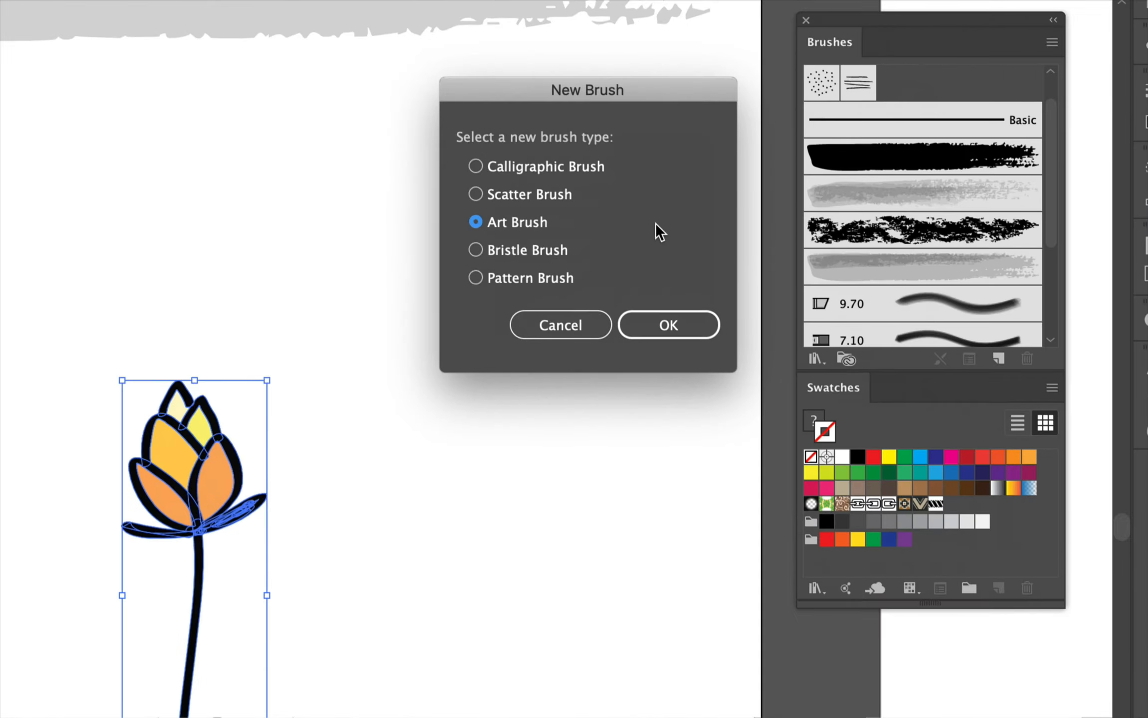
pyautogui.click(670, 324)
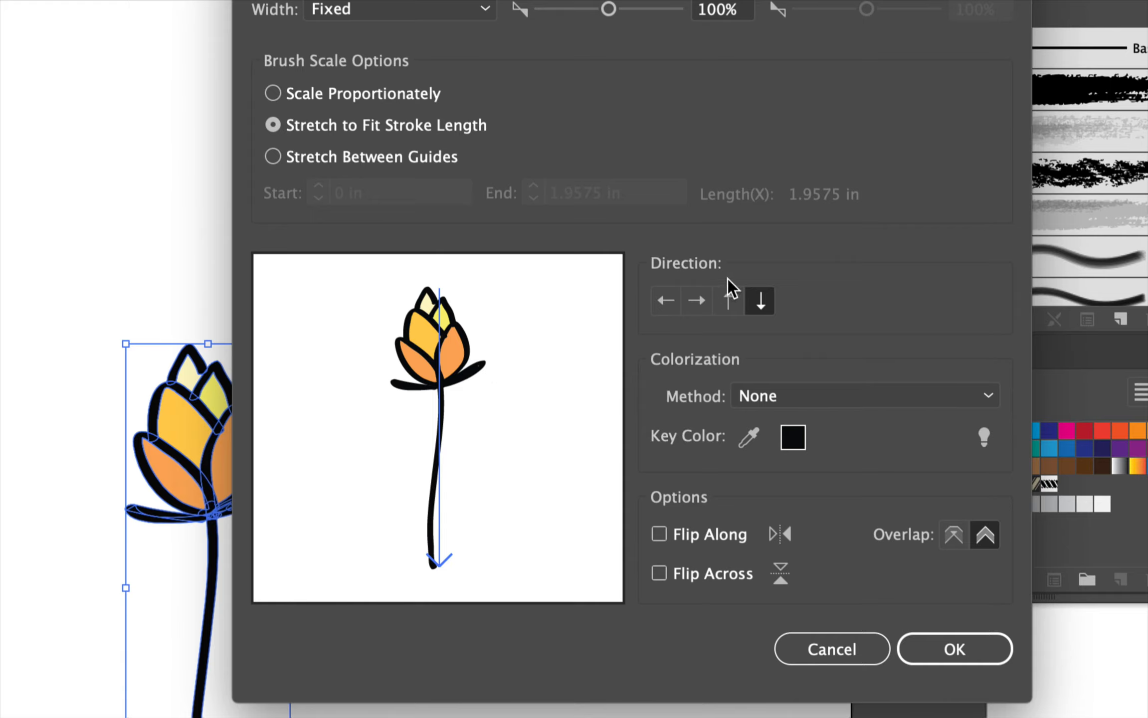
pyautogui.click(728, 302)
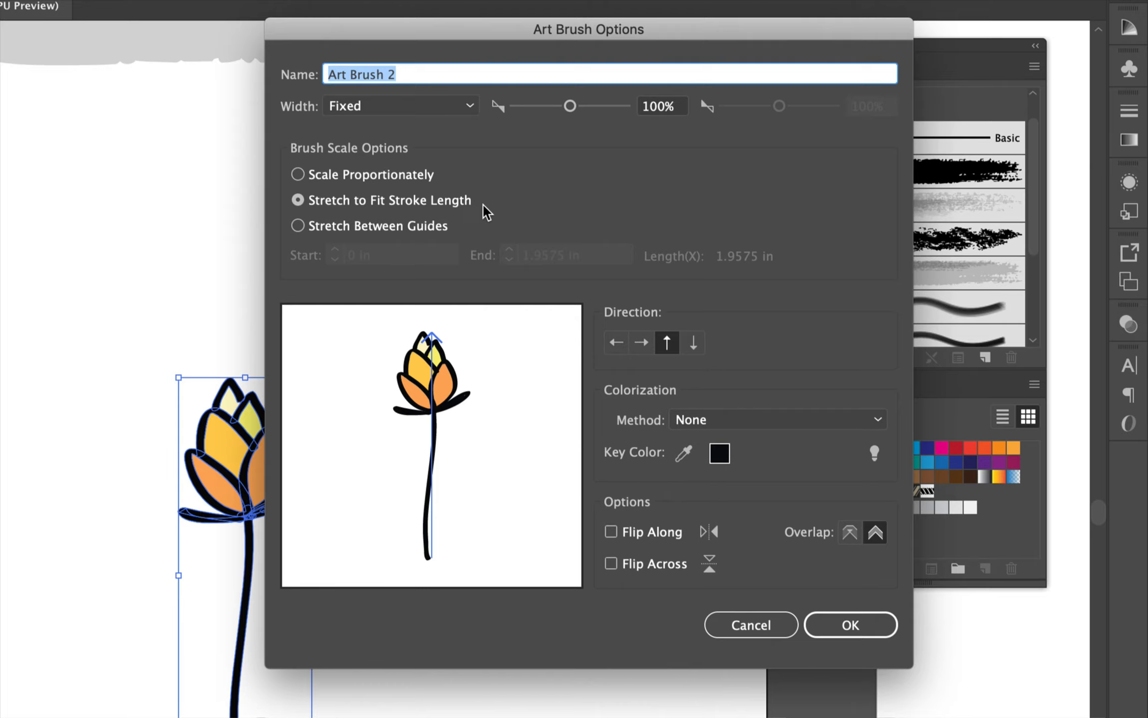
pyautogui.click(861, 626)
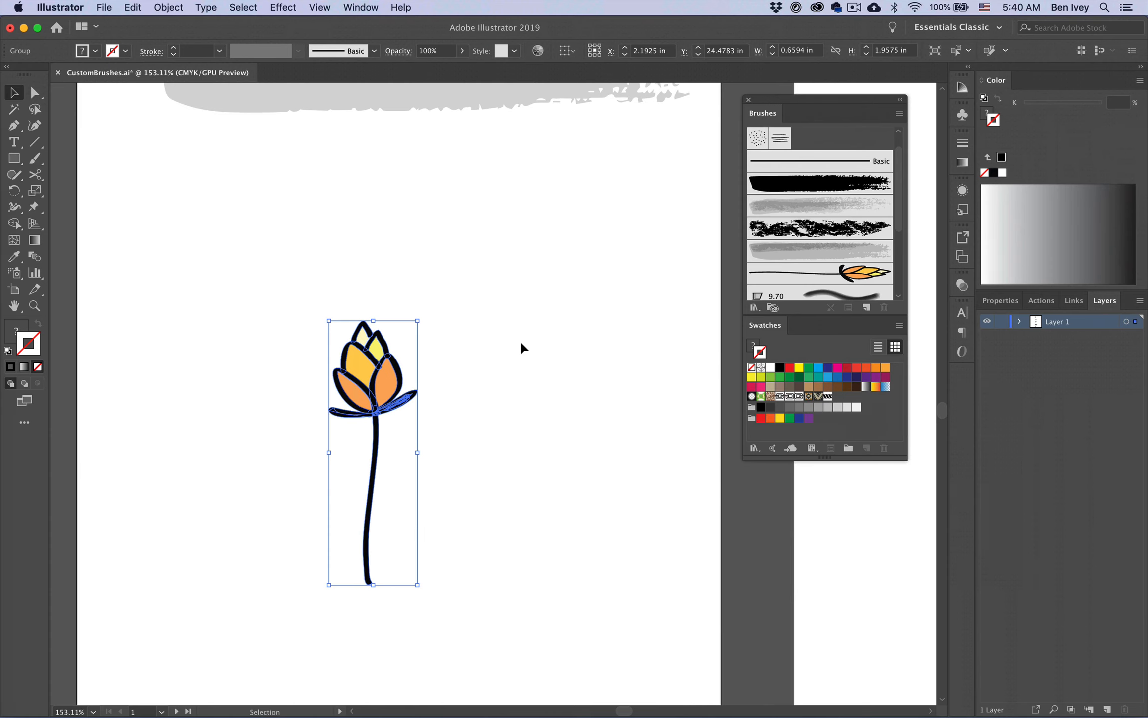
# Step: Paint three curved flowers of varying length on the blank artboard with the new flower art brush
pyautogui.press('super+h')
pyautogui.scroll(-3, 519, 340)
pyautogui.hscroll(10, 519, 340)
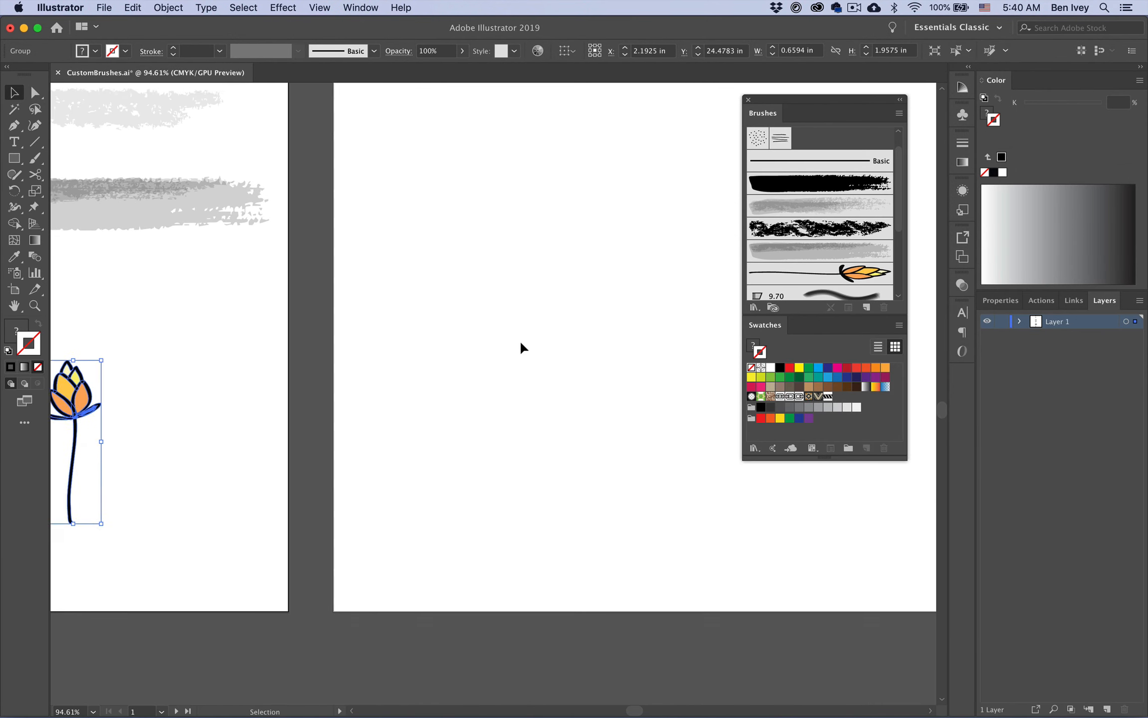
pyautogui.click(35, 158)
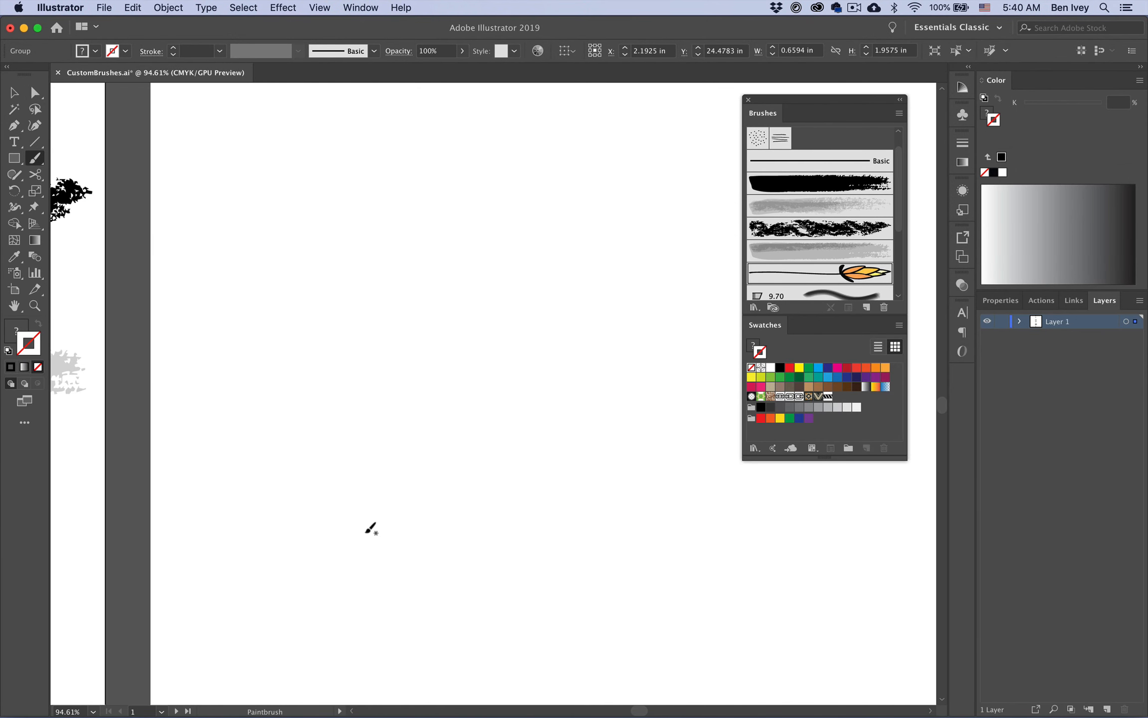
pyautogui.moveTo(367, 532); pyautogui.dragTo(401, 236)
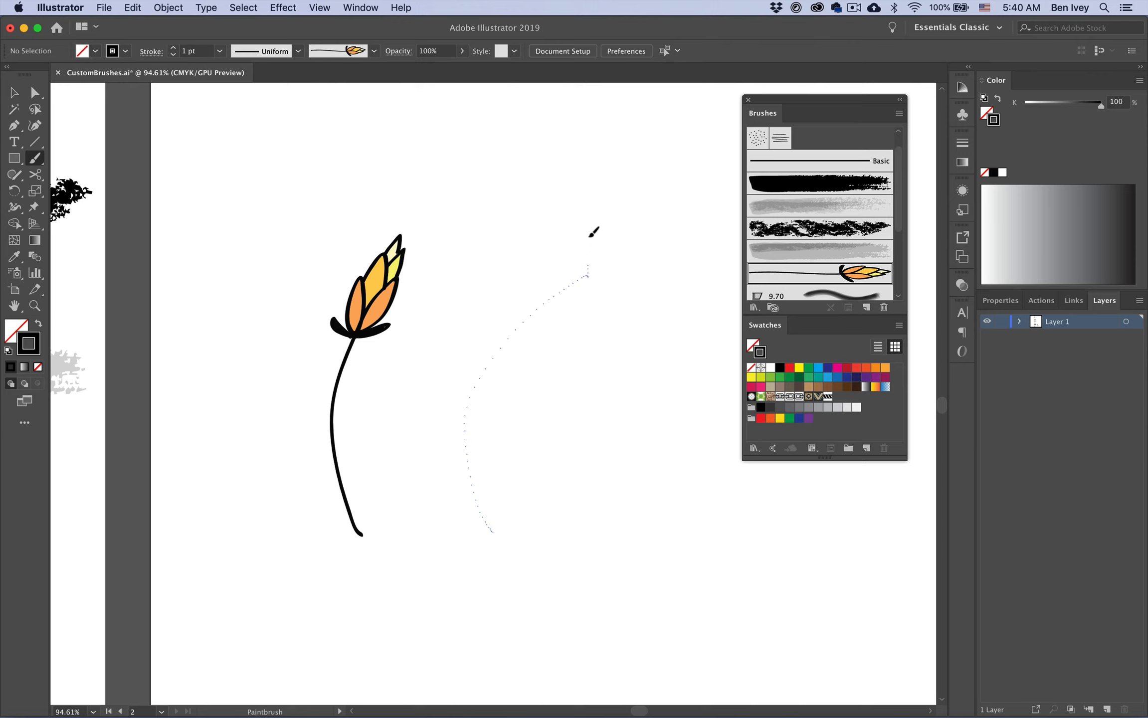
pyautogui.moveTo(590, 236); pyautogui.dragTo(521, 160)
pyautogui.moveTo(623, 500); pyautogui.dragTo(693, 263)
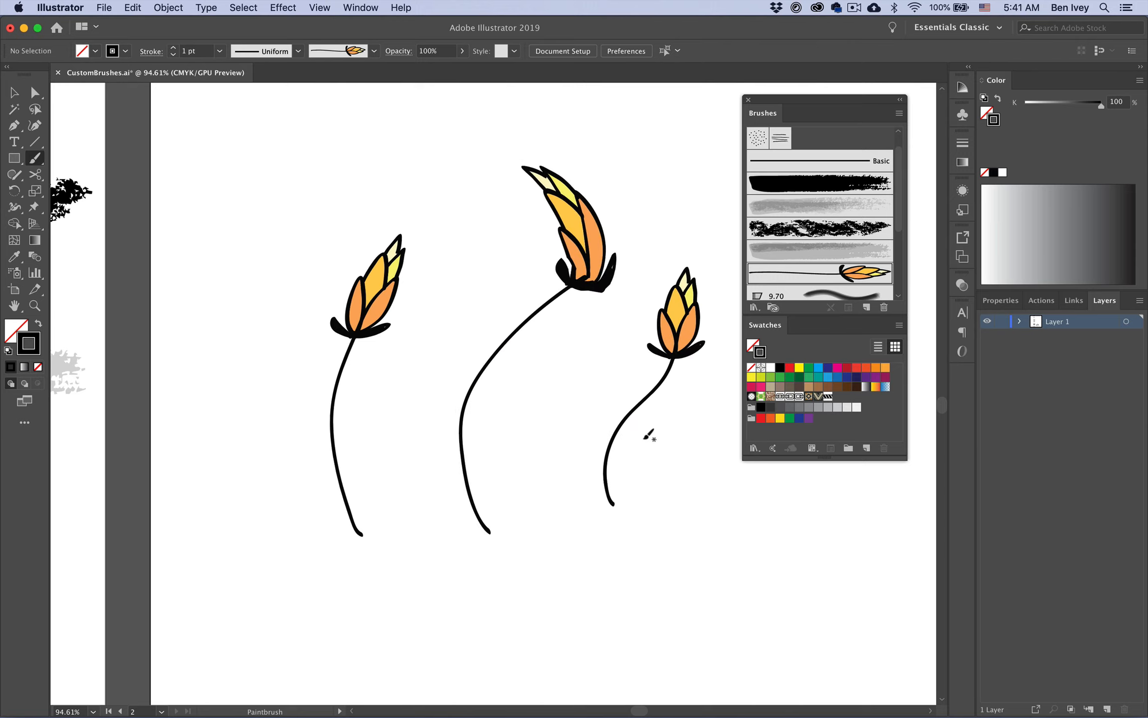